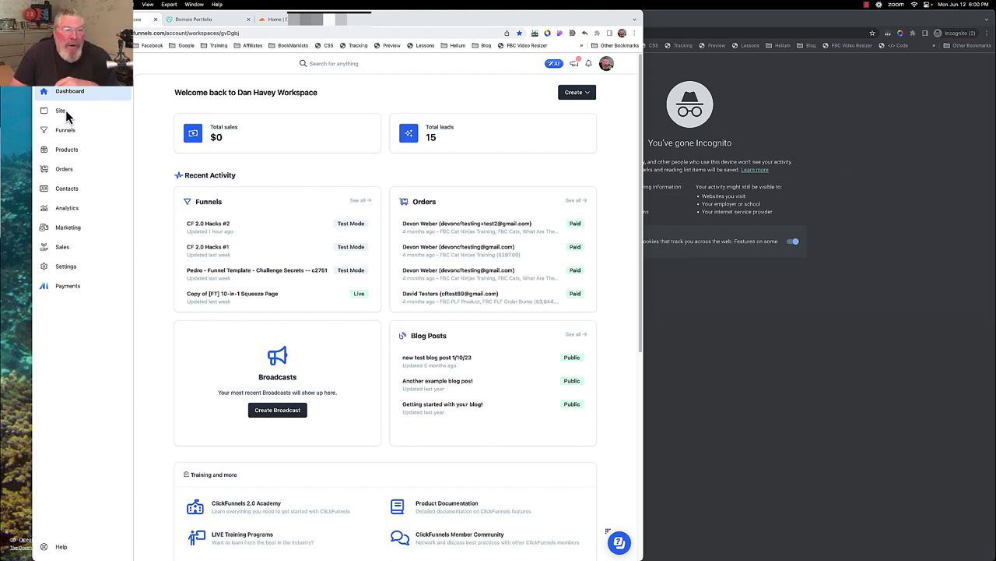
Open the list of domains for the workspace's site.
click(60, 117)
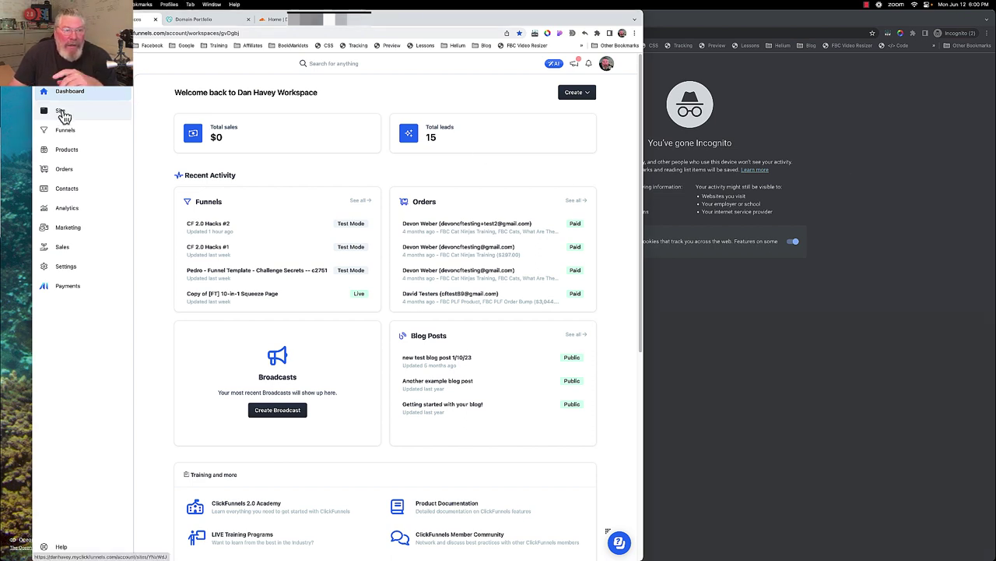
click(62, 115)
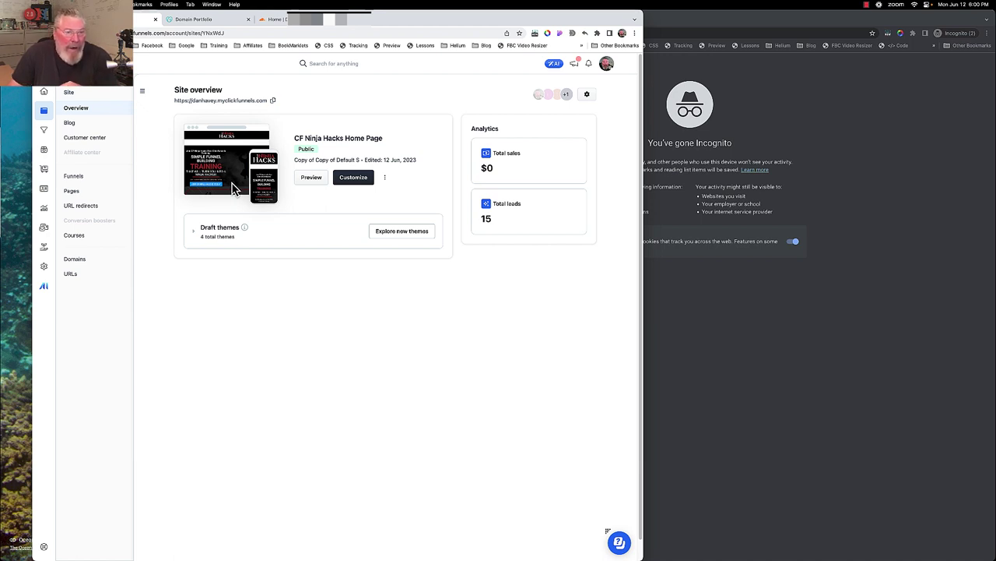
click(78, 262)
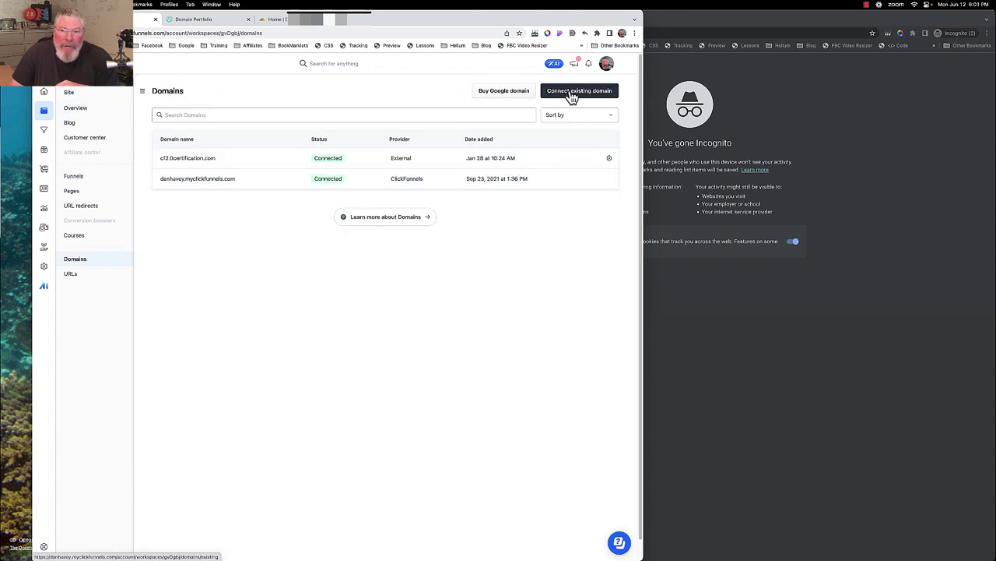
click(575, 92)
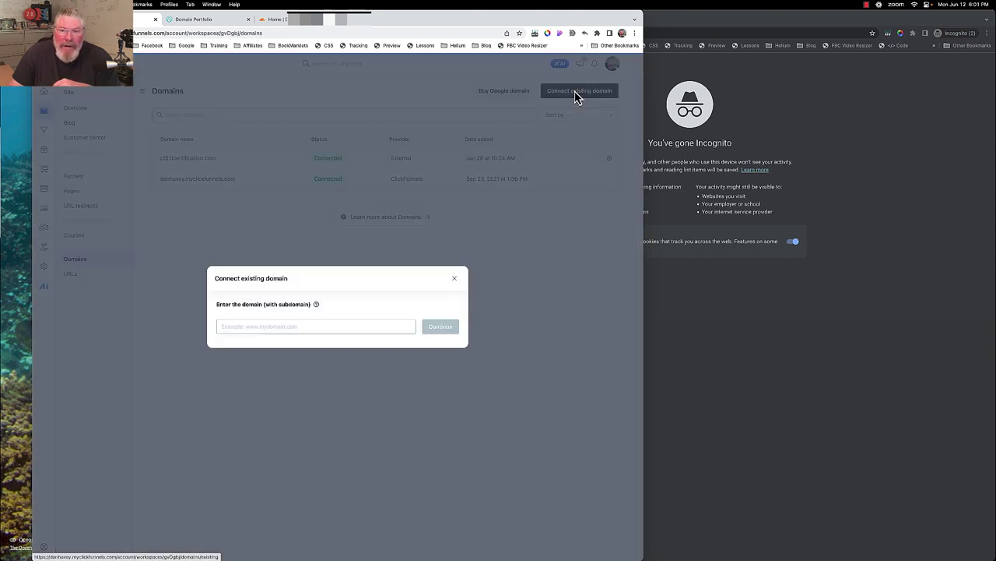
click(336, 325)
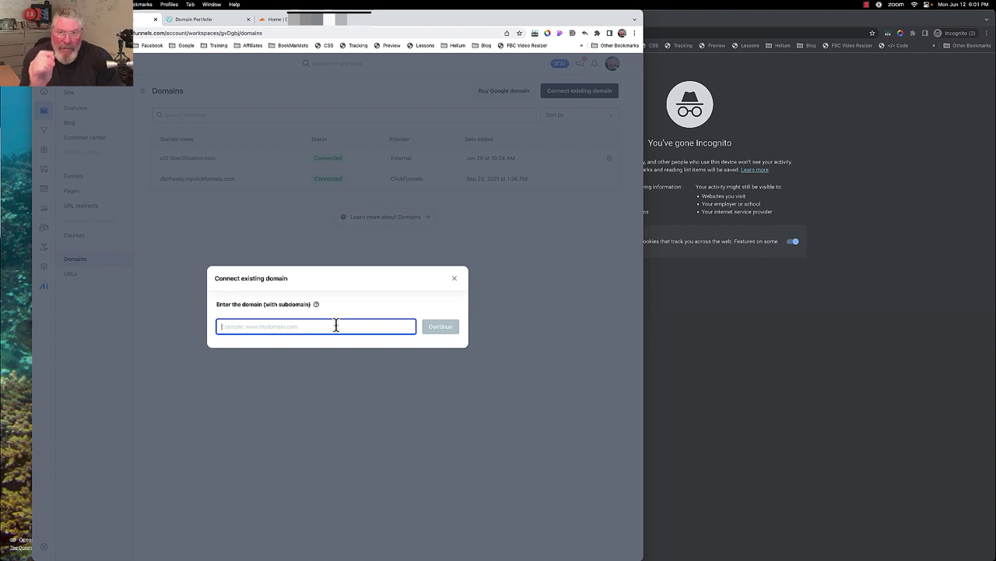
text(www)
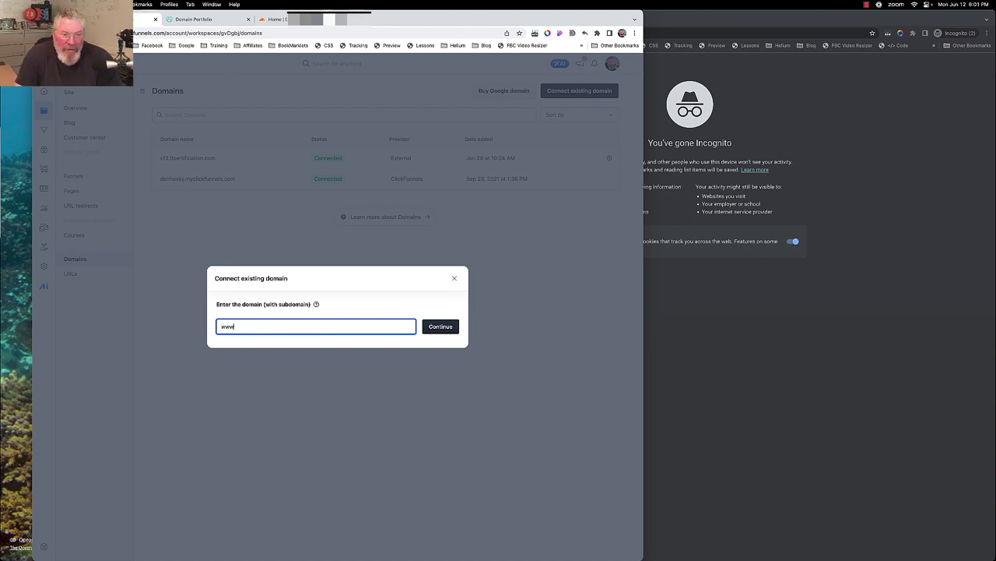
text(.)
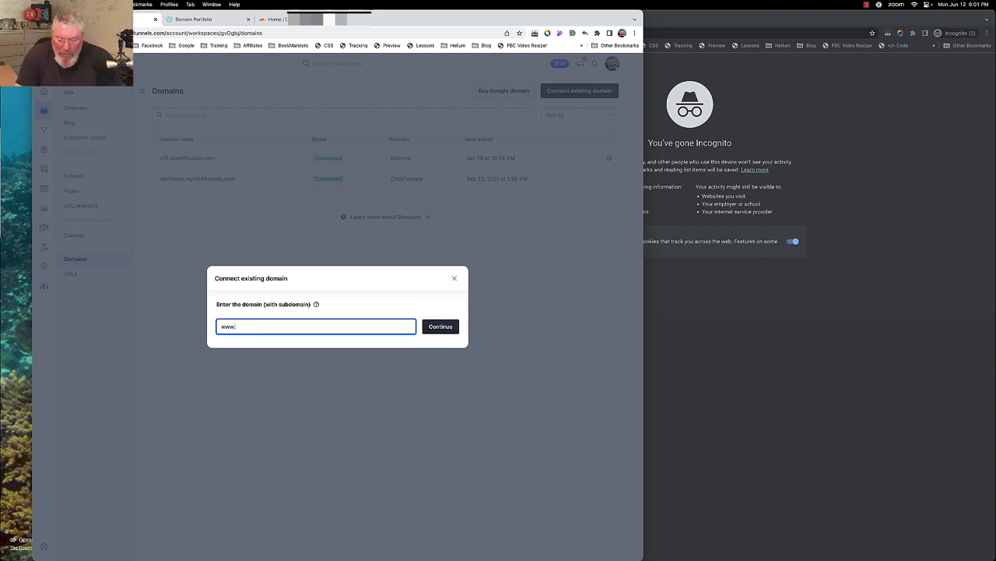
text(funne)
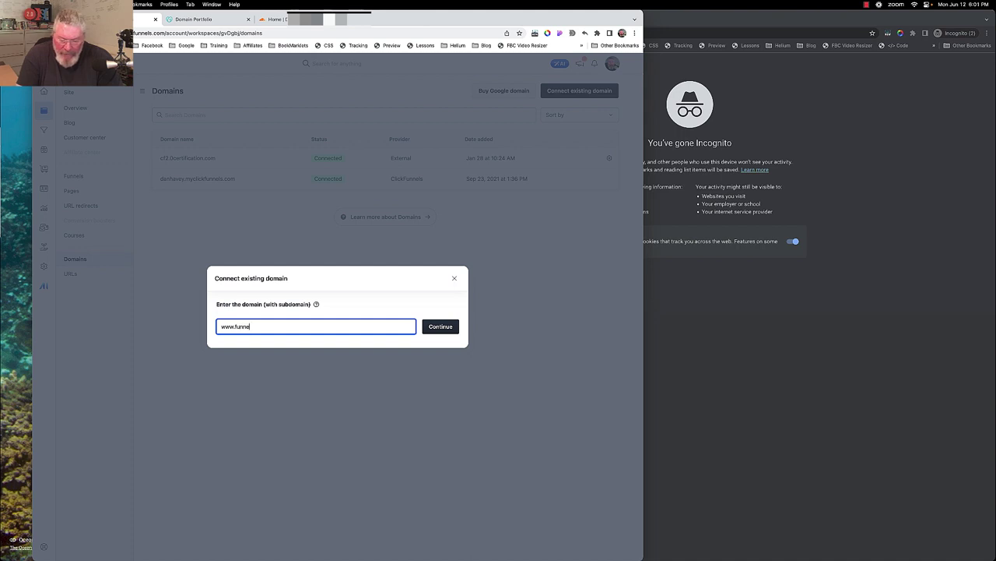
text(lcodese)
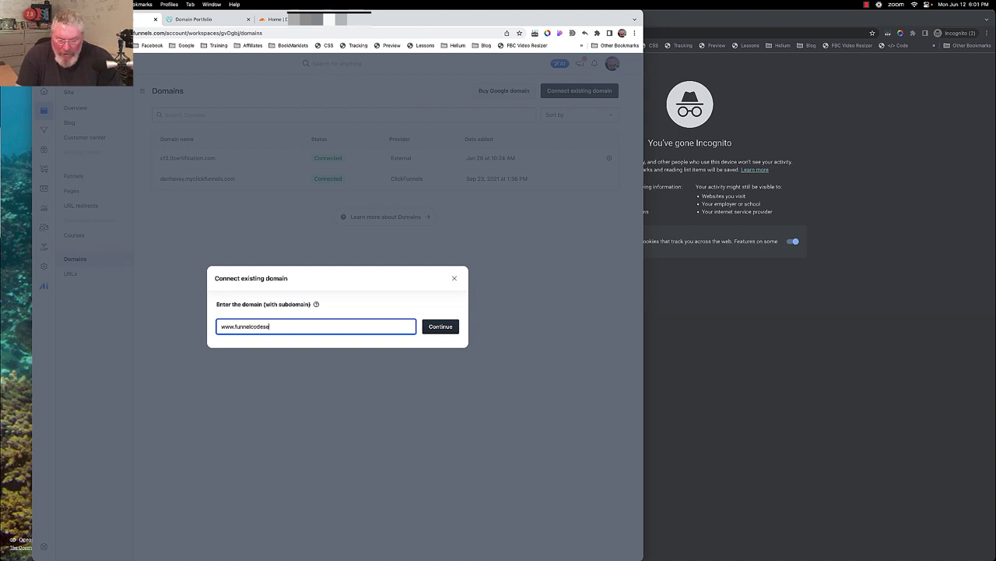
text(ts.c)
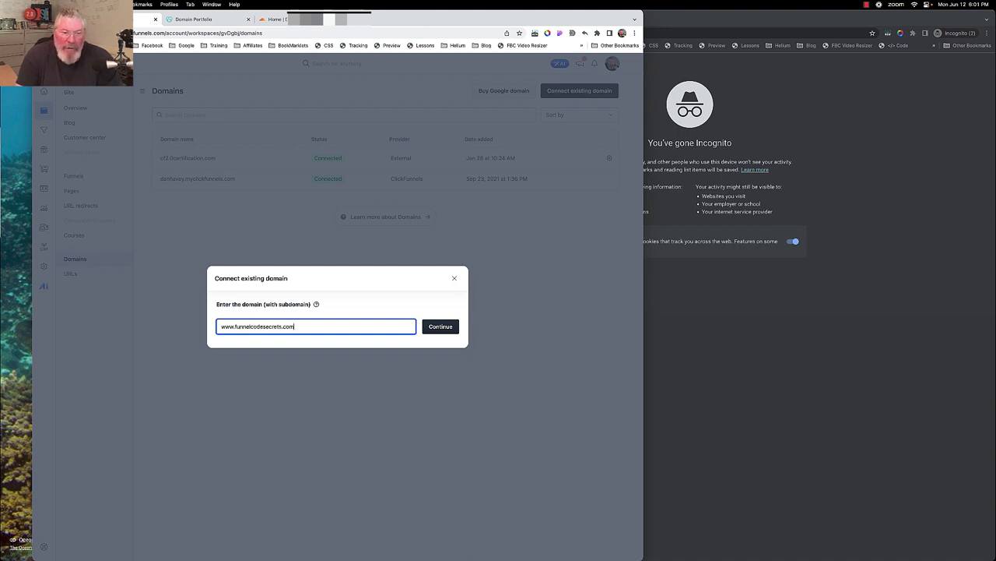
text(om)
key(Return)
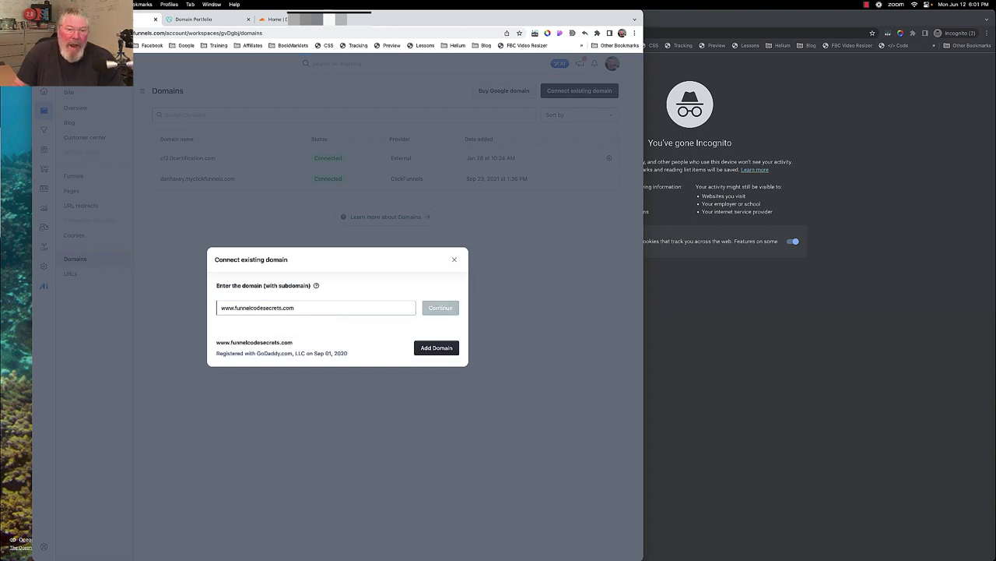
click(439, 348)
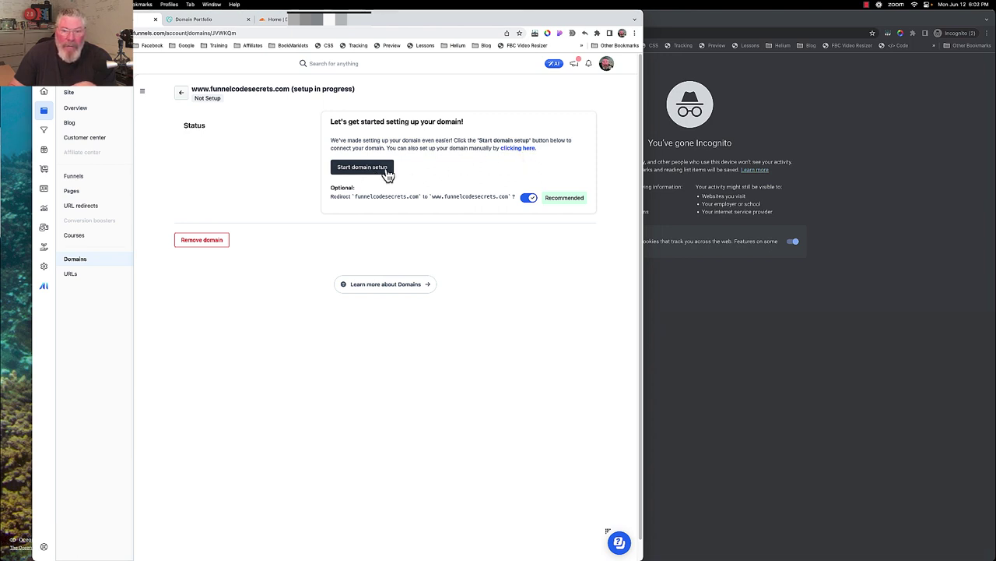
Turn off the redirect from the root domain to www, and display the DNS table for manual setup.
click(528, 197)
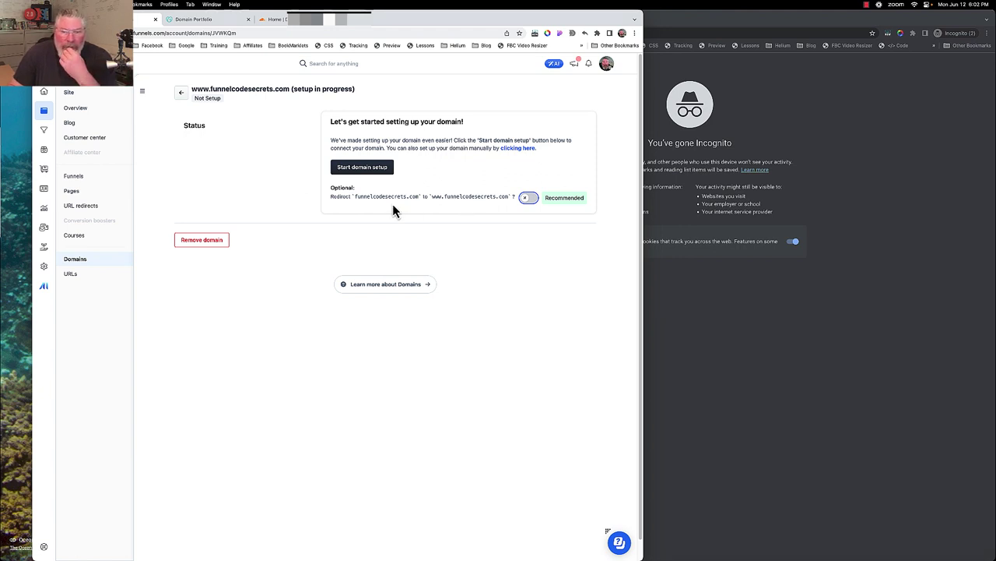
click(516, 151)
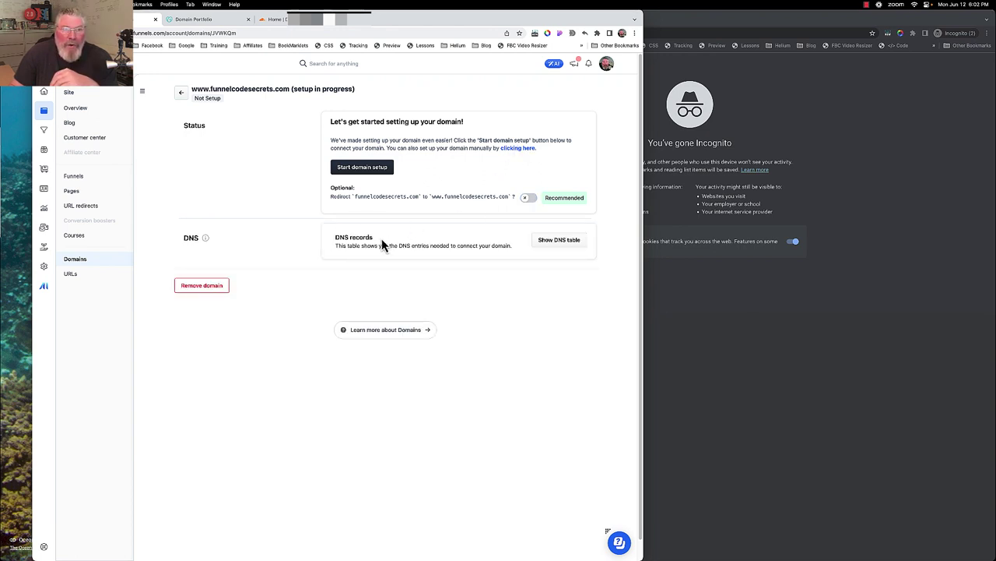
click(558, 243)
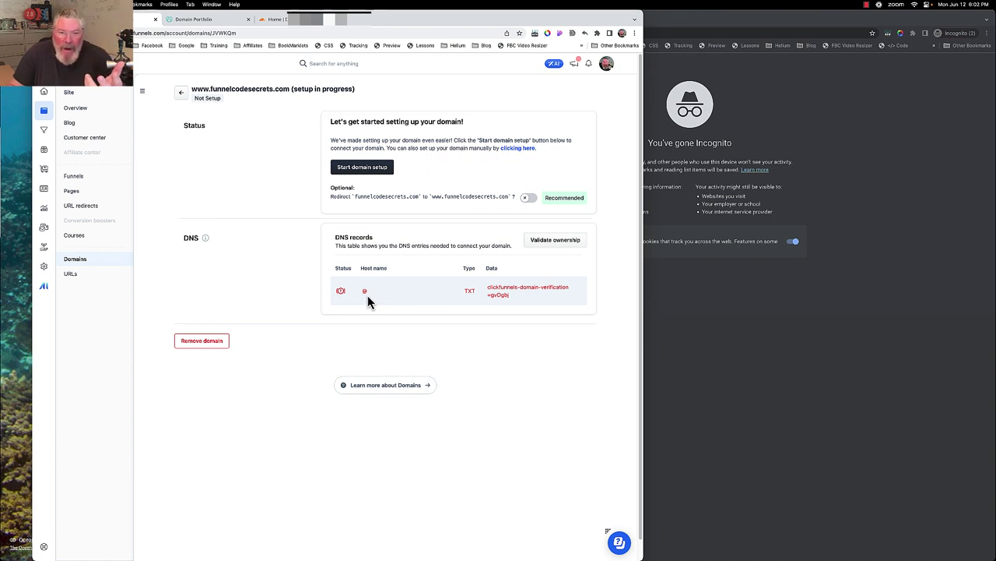
mouse_move(518, 304)
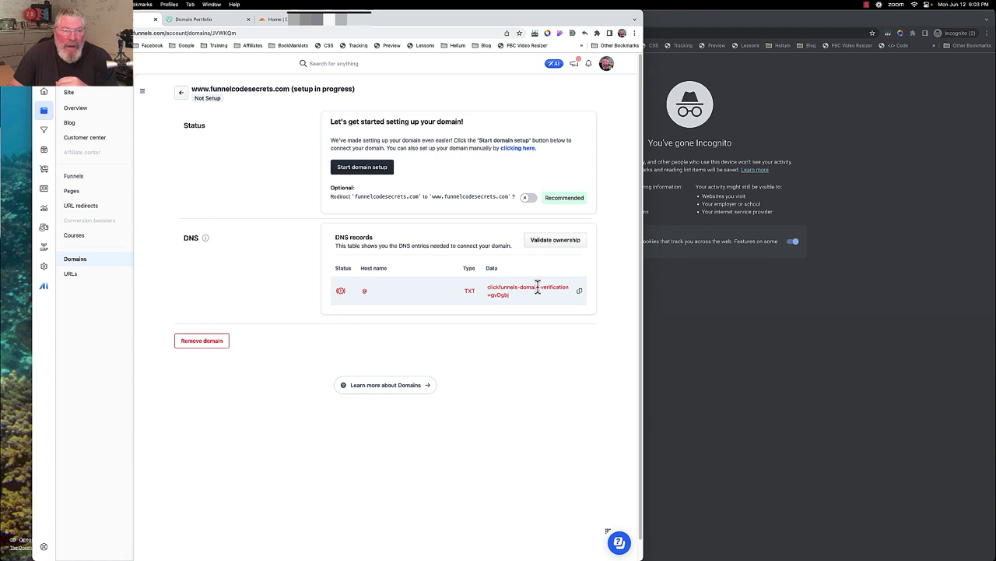
Switch to Cloudflare and add the site funnelcodesecrets.com on the Free plan.
click(299, 22)
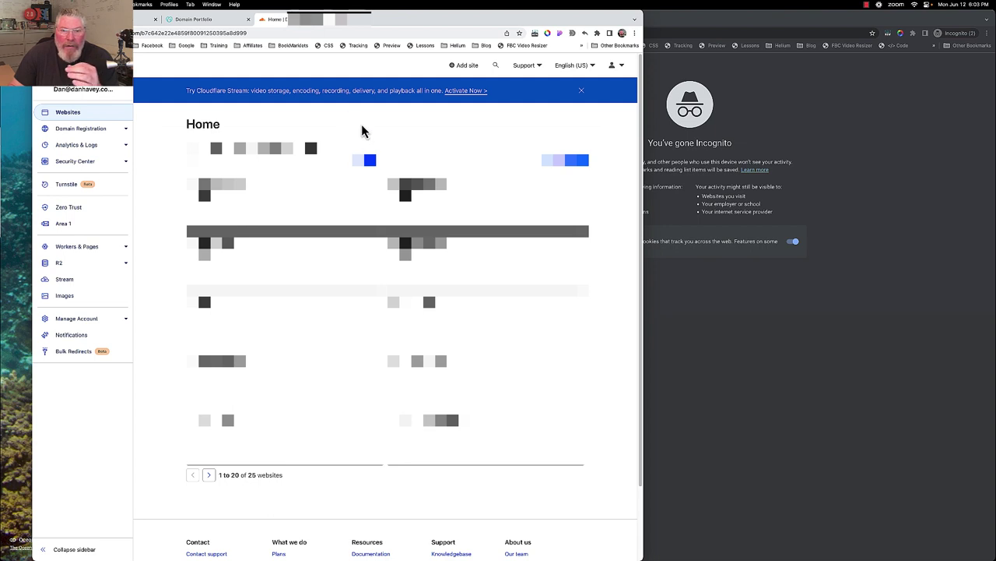
click(462, 66)
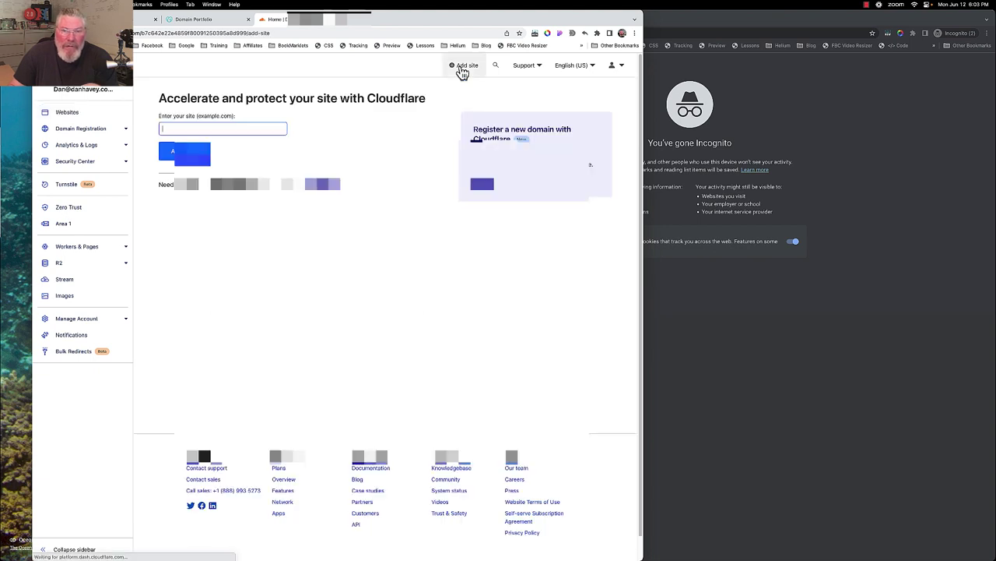
click(282, 127)
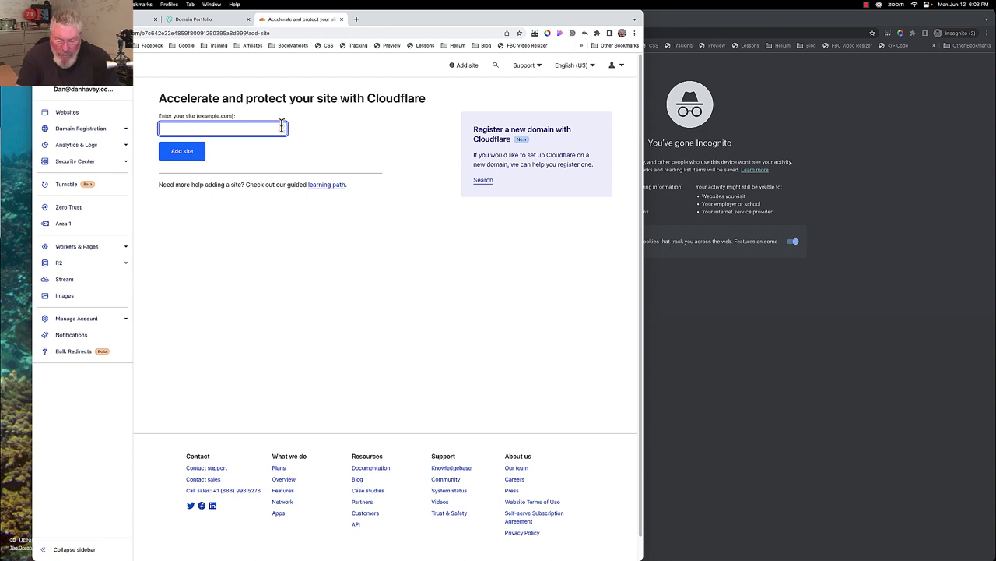
text(funnel)
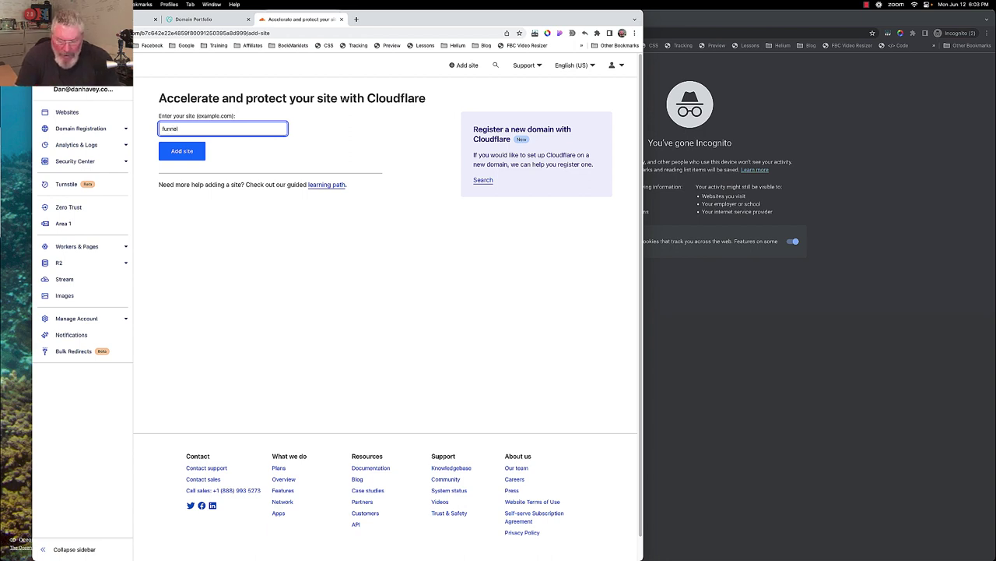
text(codesecrets.com)
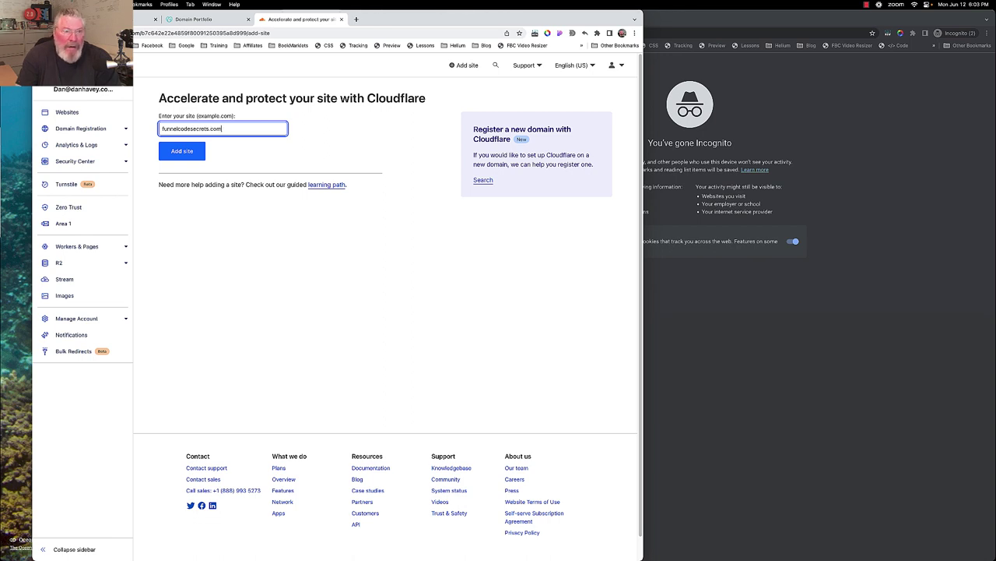
double_click(202, 129)
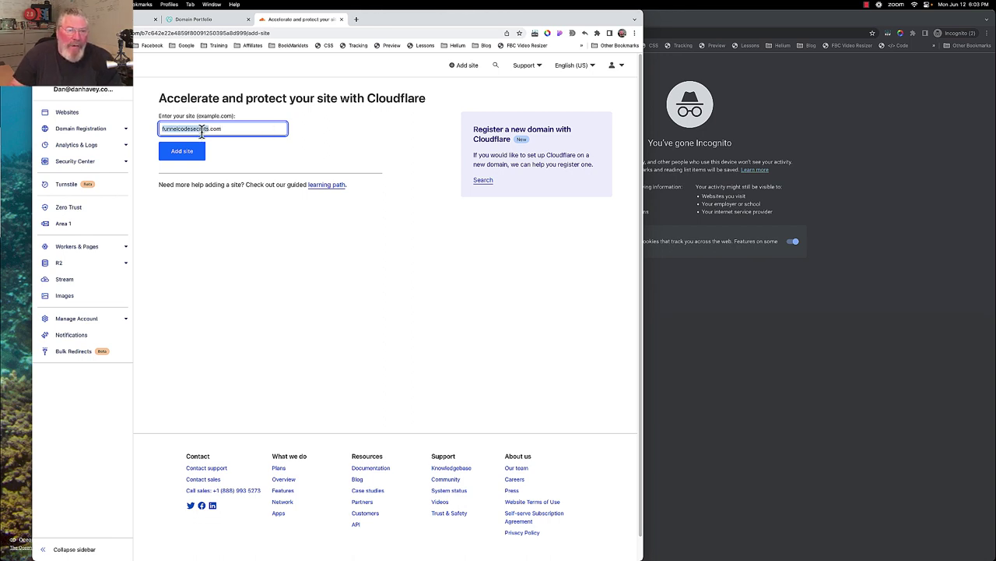
click(193, 156)
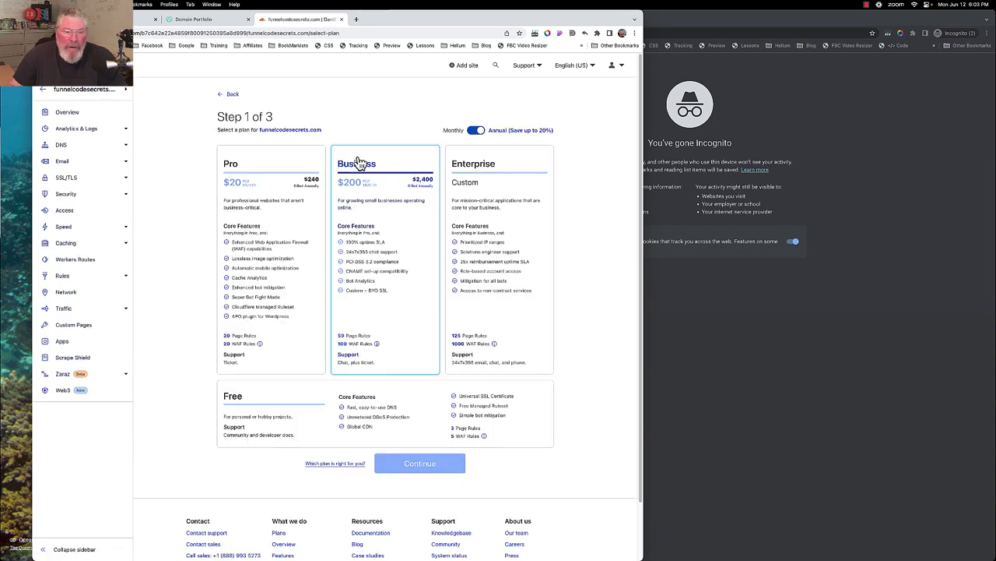
click(247, 407)
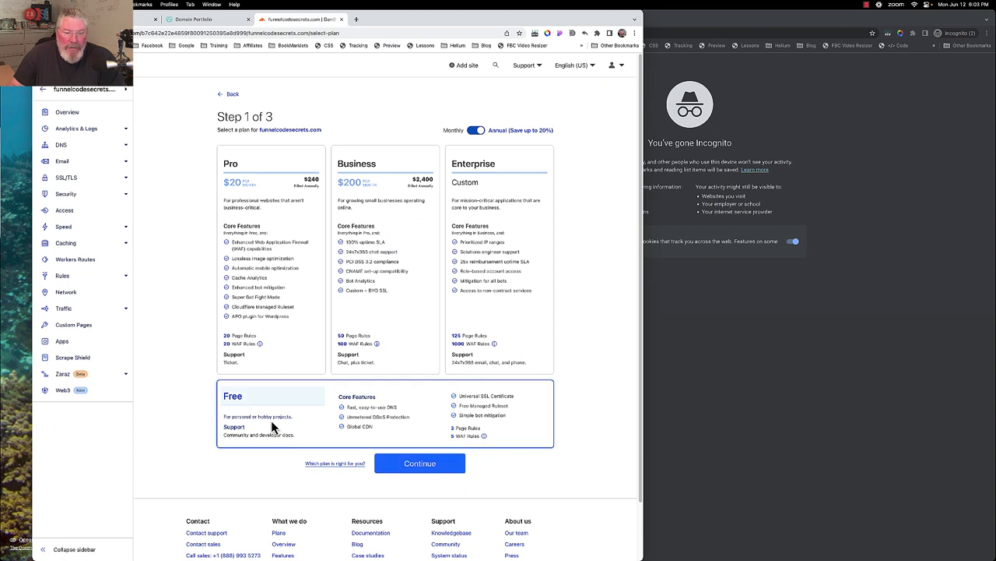
click(413, 463)
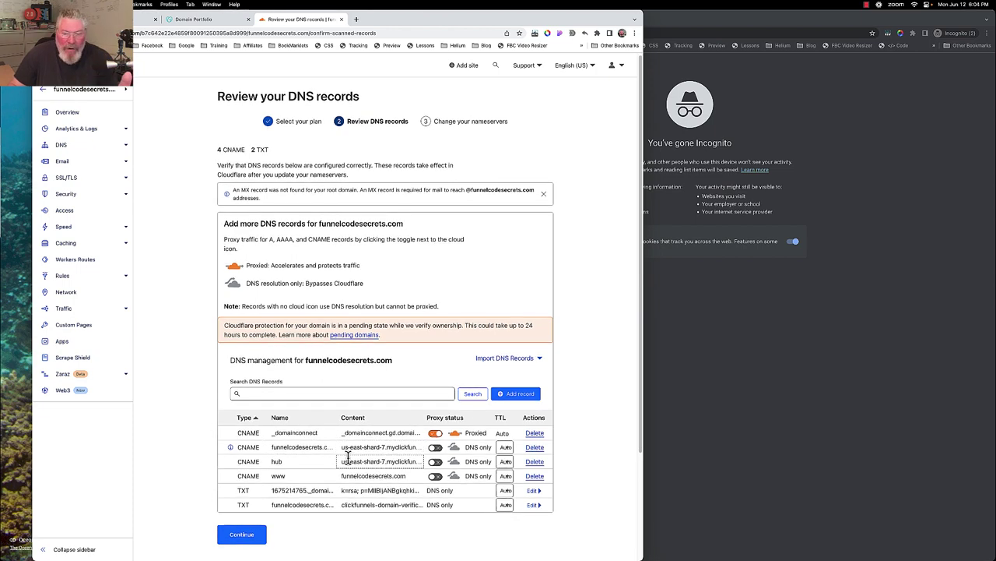
Delete the www, hub, funnelcodesecrets.com and _domainconnect CNAME records from the scanned DNS records.
scroll(348, 460, down, 2)
click(534, 397)
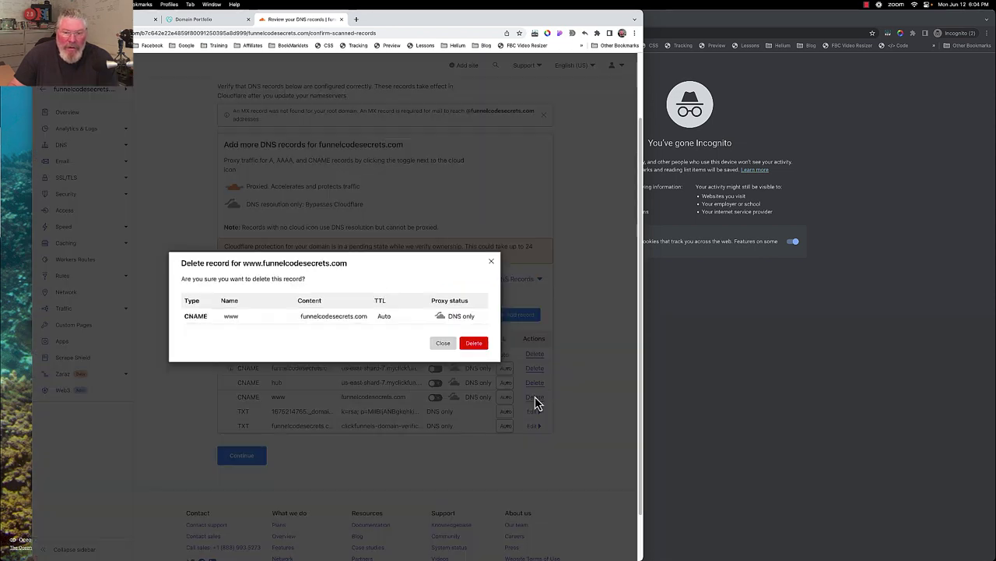
click(472, 343)
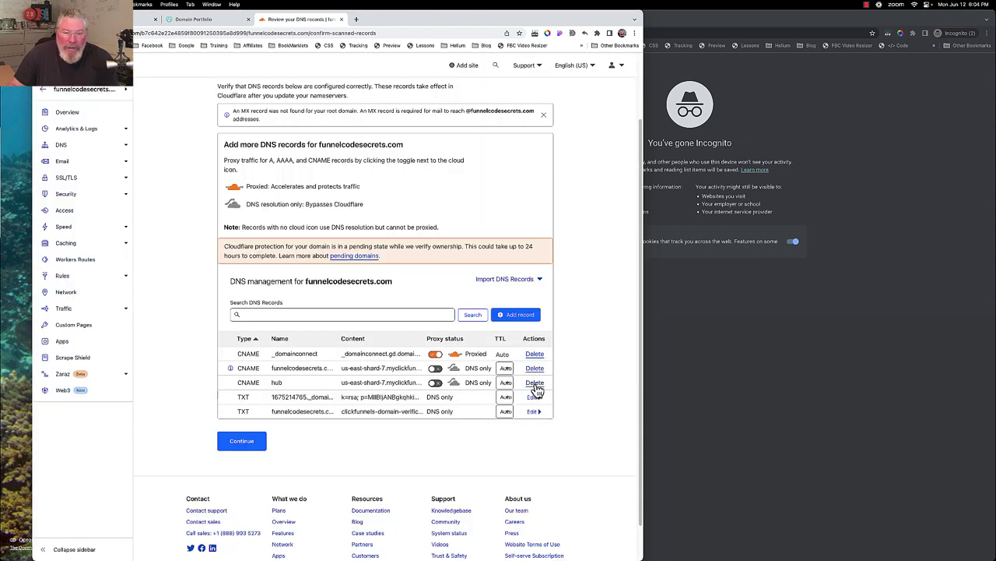
click(535, 383)
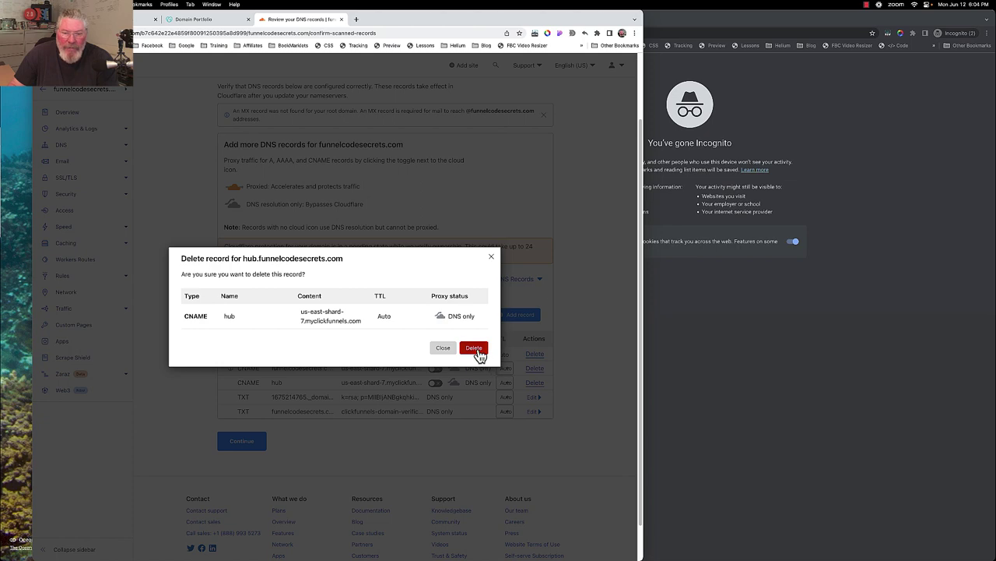
click(476, 348)
click(535, 369)
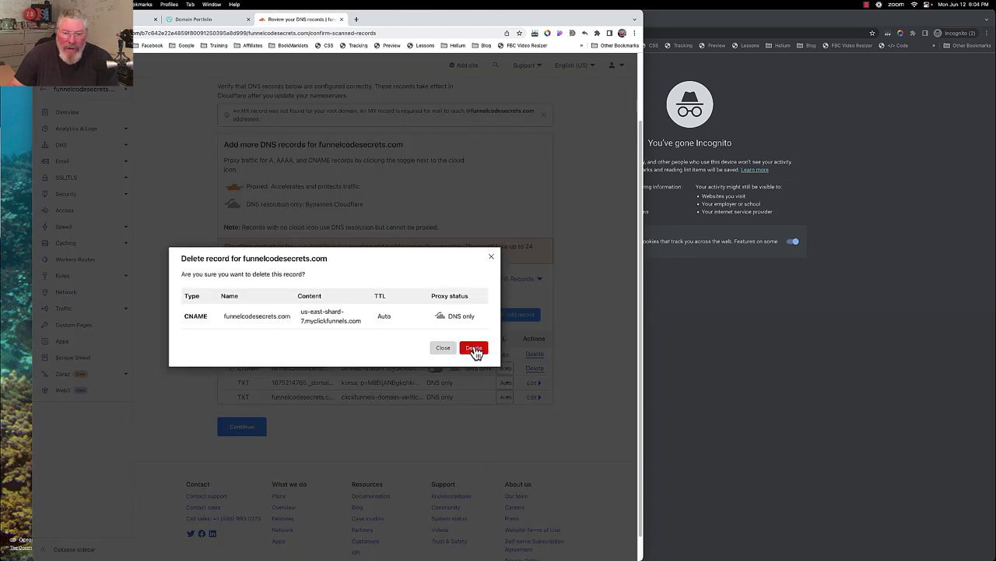
click(476, 348)
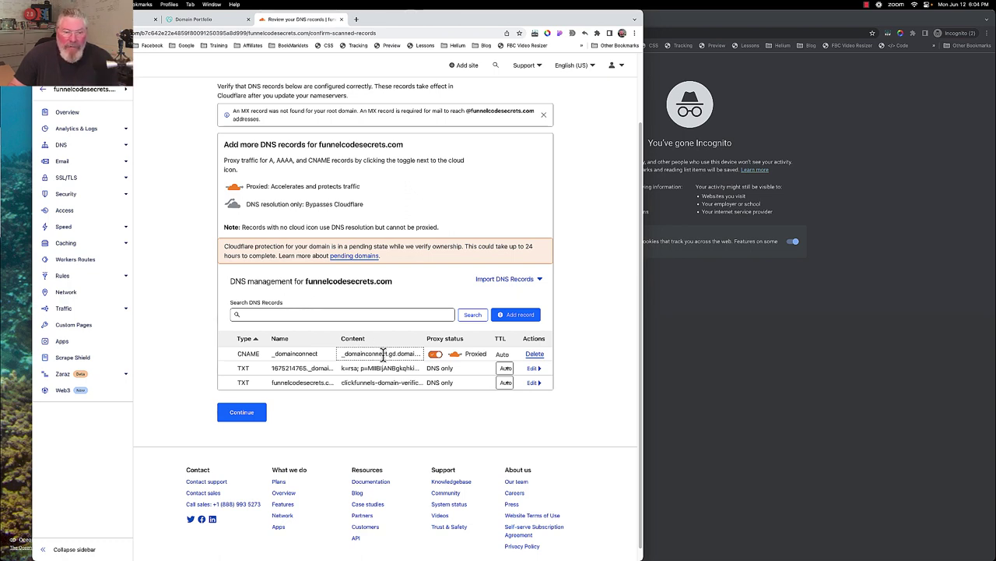
click(535, 355)
click(472, 351)
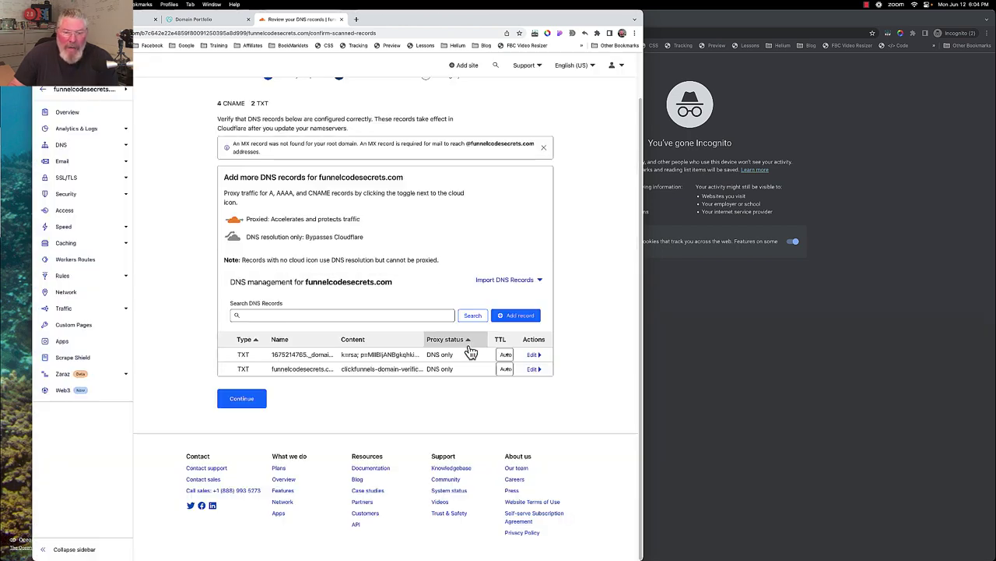
Delete the domainkey and ClickFunnels domain-verification TXT records from the scanned DNS records.
click(534, 355)
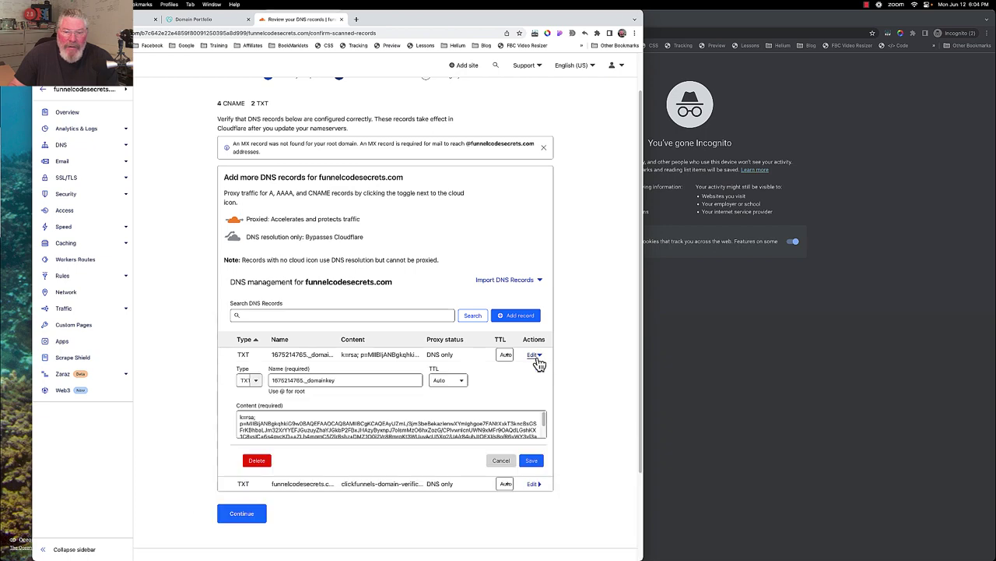
click(257, 461)
click(475, 351)
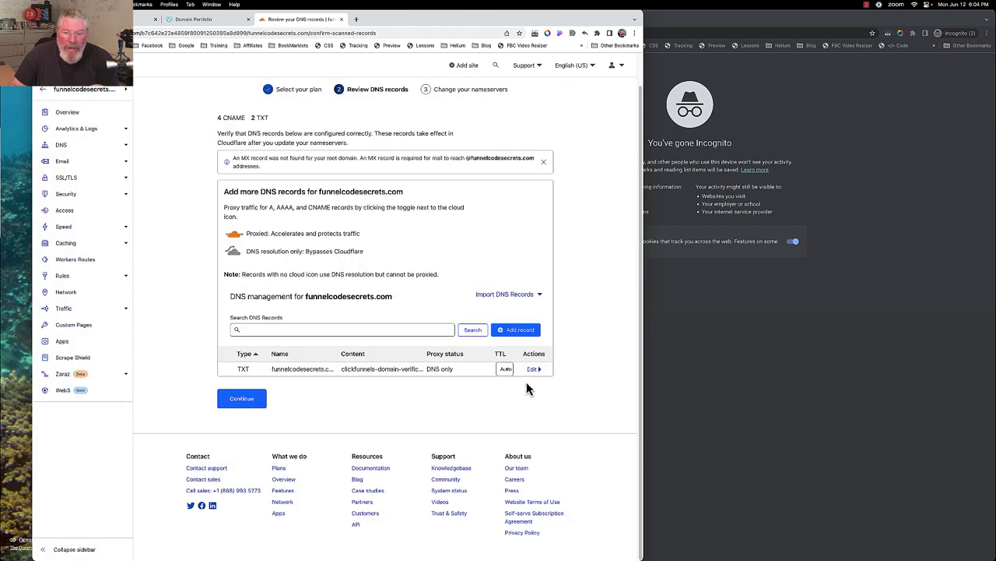
click(533, 369)
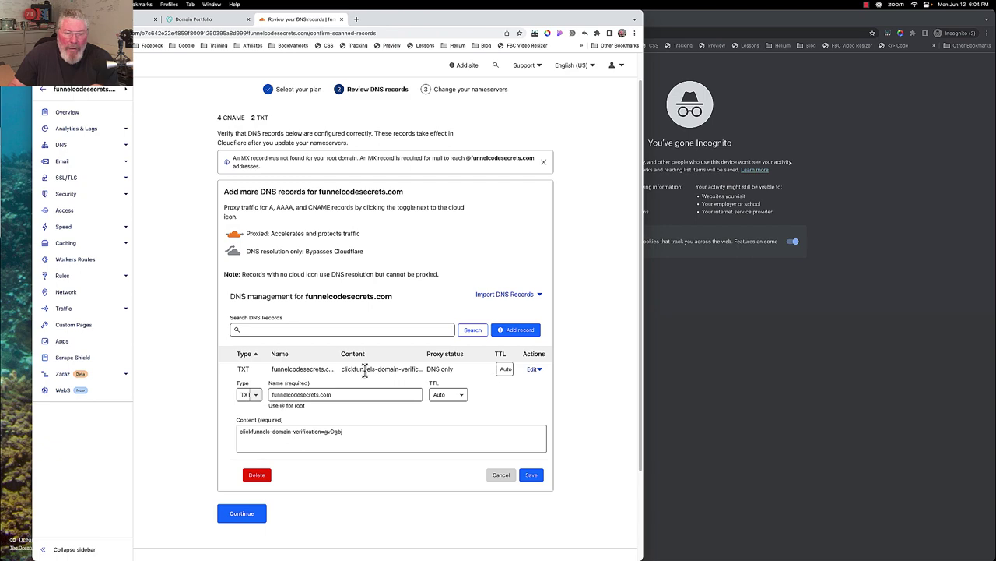
click(257, 474)
click(472, 352)
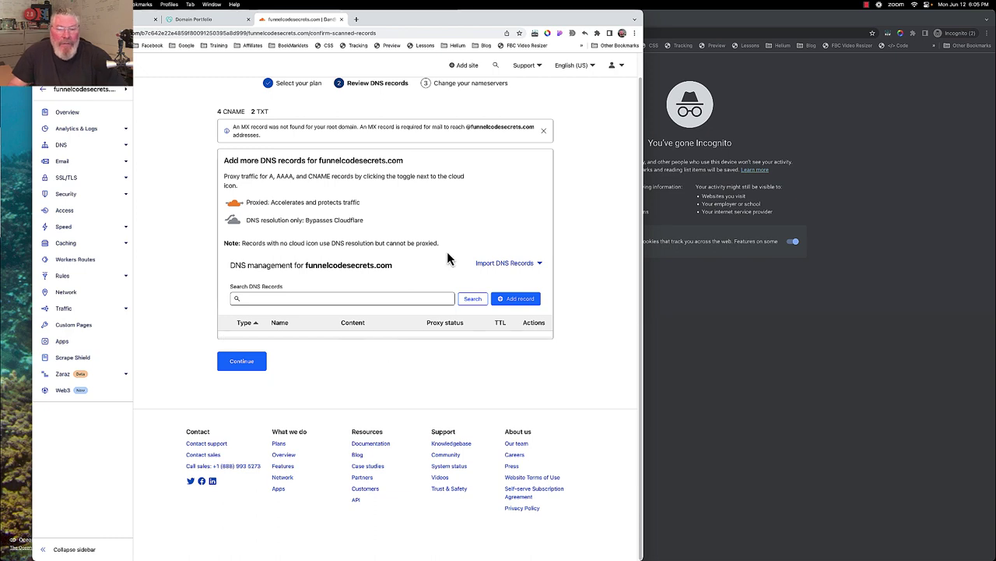
Start a new DNS record of type TXT in Cloudflare and name it funnelcodesecrets.com.
click(518, 300)
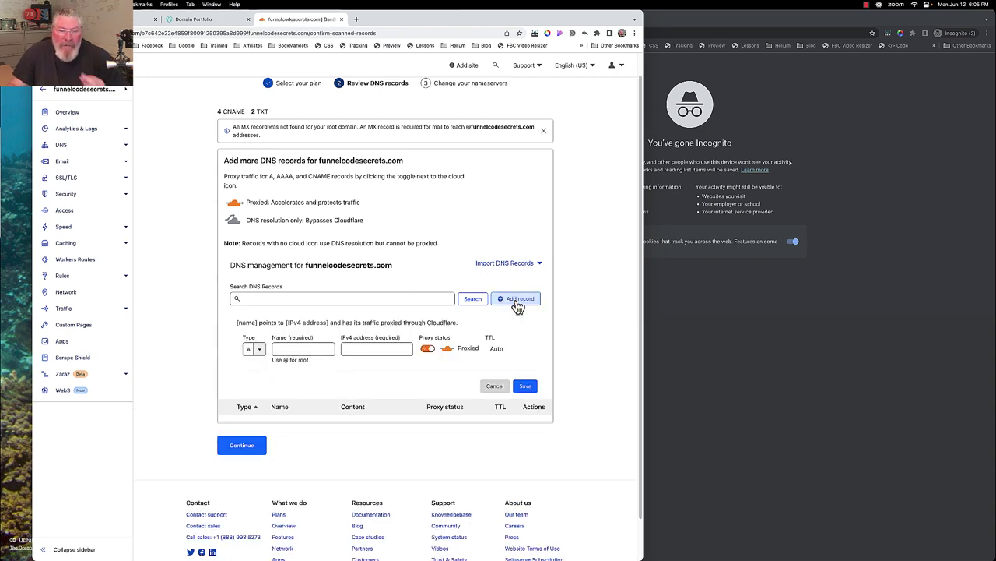
click(256, 350)
scroll(260, 409, down, 5)
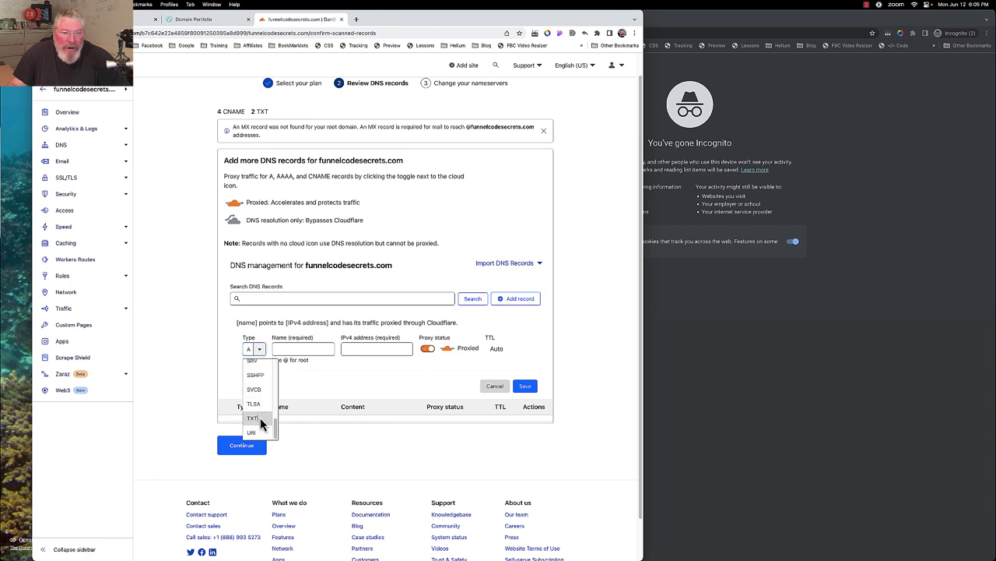
click(260, 421)
click(306, 350)
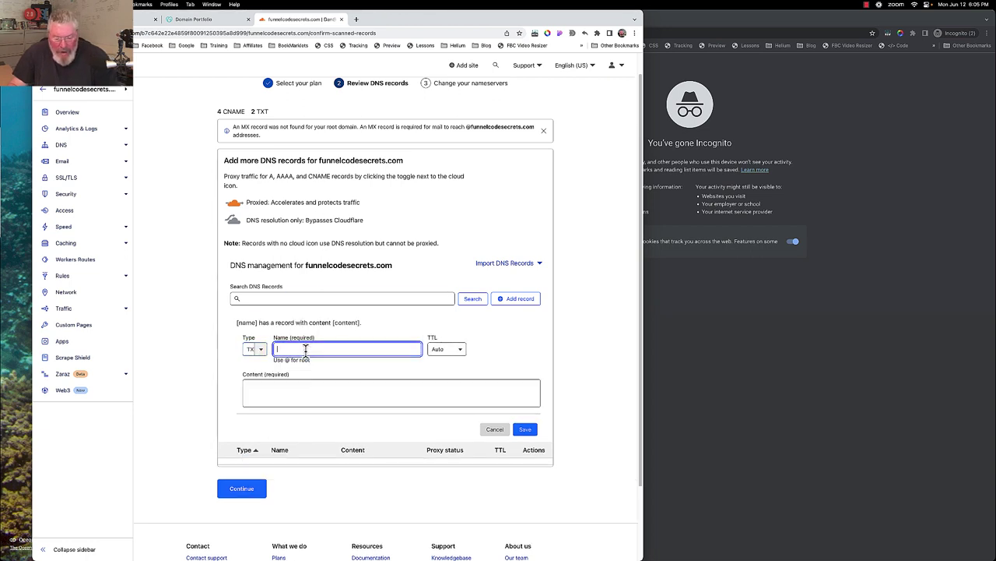
text(@)
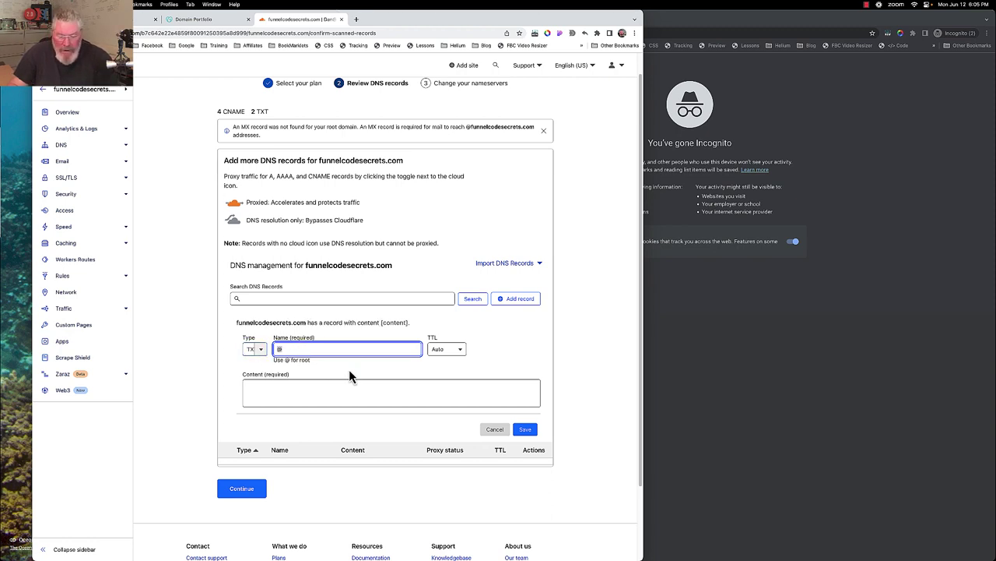
key(super+a)
text(funnelcodesecrets.com)
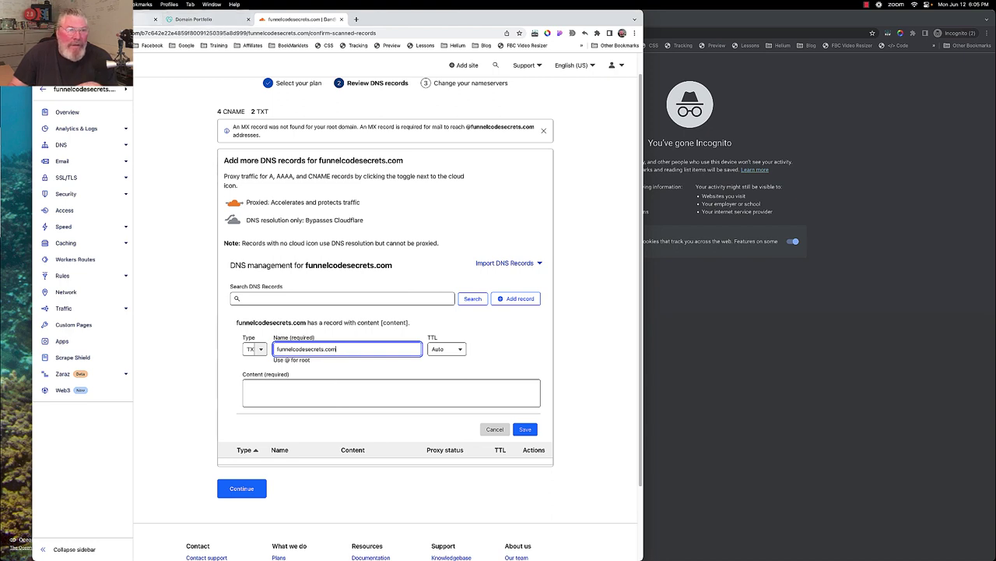
Copy the domain-verification value from ClickFunnels into the TXT record's content in Cloudflare, save the record, and continue to the nameserver stage.
click(193, 18)
mouse_move(533, 300)
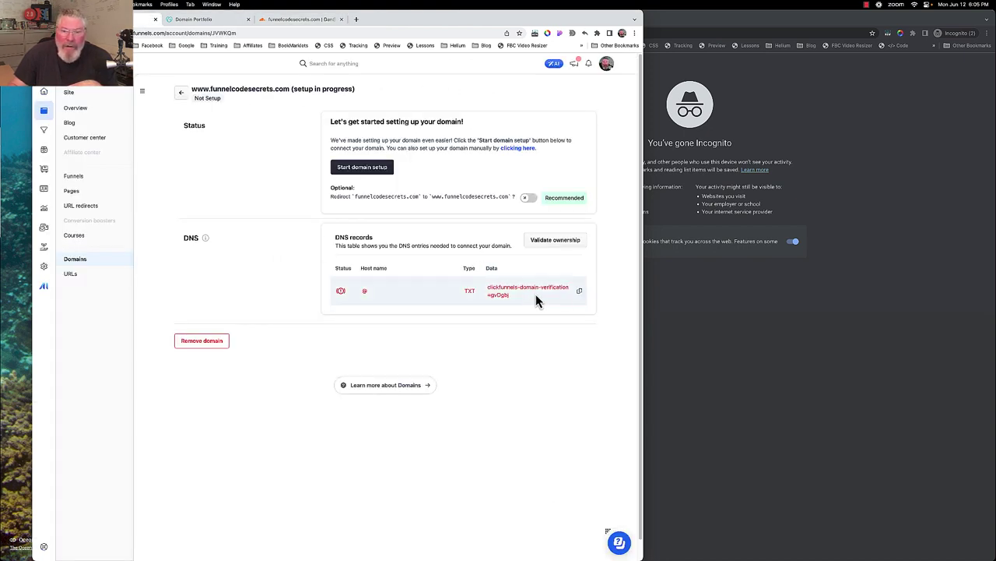
click(579, 291)
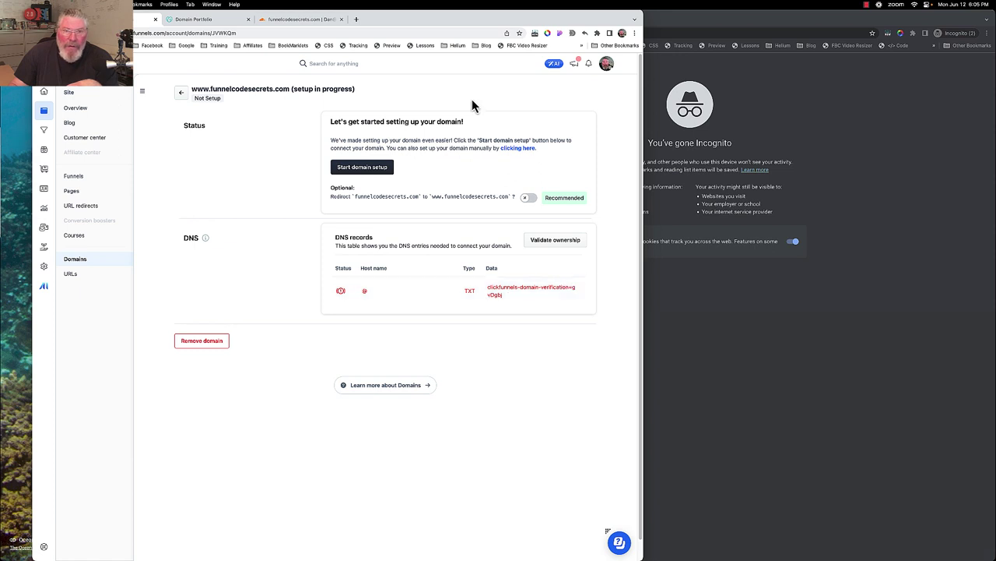
click(305, 19)
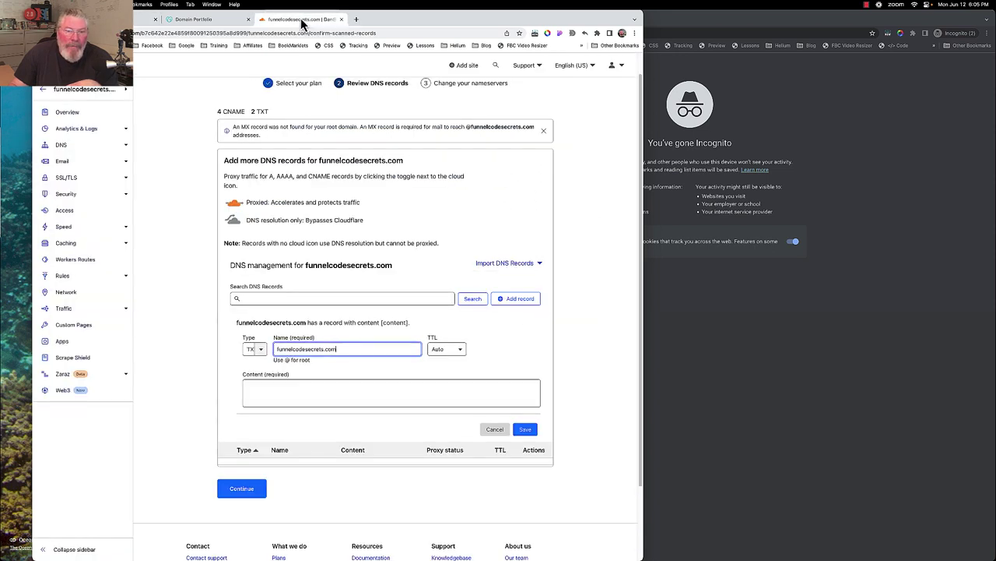
click(318, 385)
key(super+v)
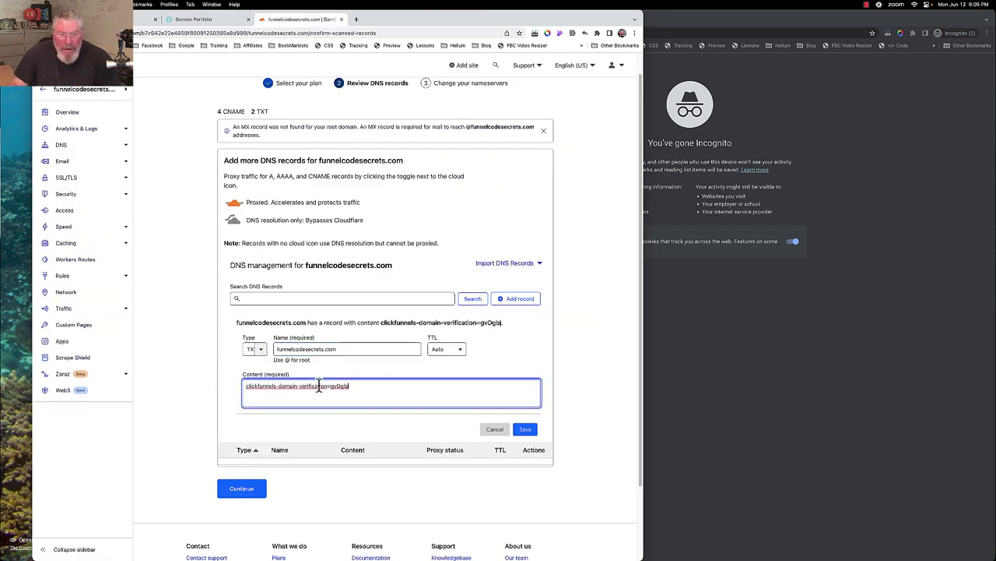
click(521, 434)
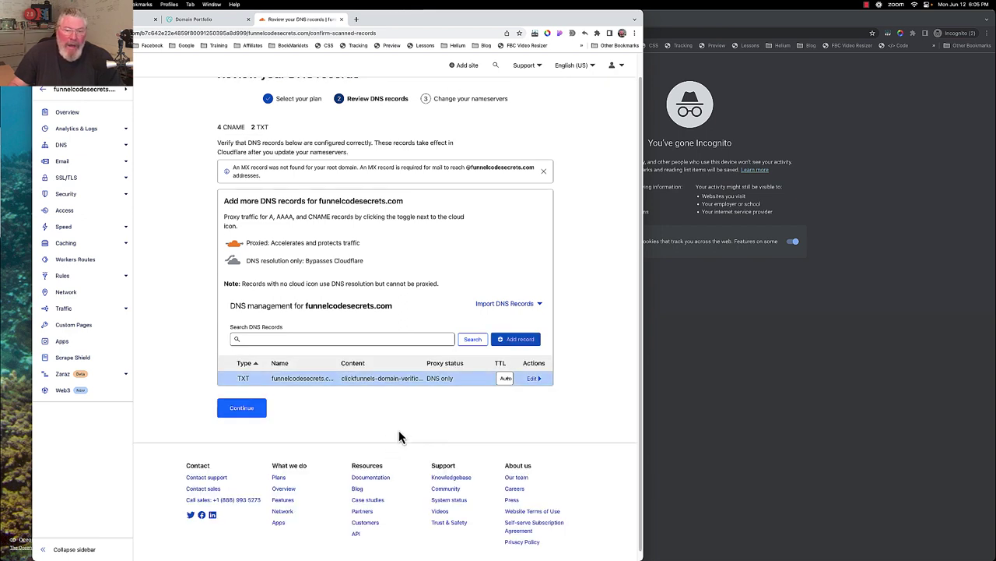
click(243, 408)
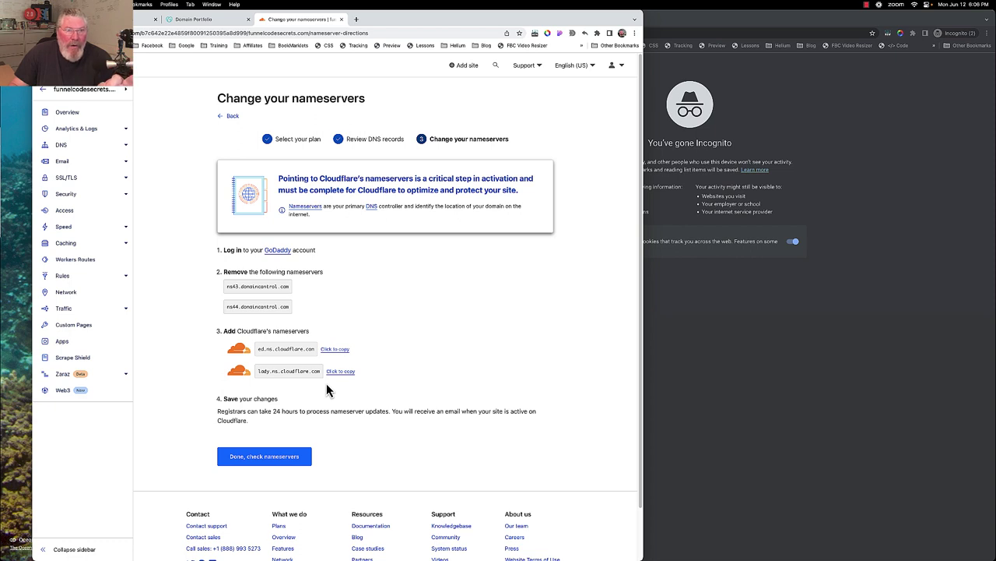
Copy Cloudflare's first nameserver, switch to GoDaddy, and open the nameserver settings of funnelcodesecrets.com.
click(341, 352)
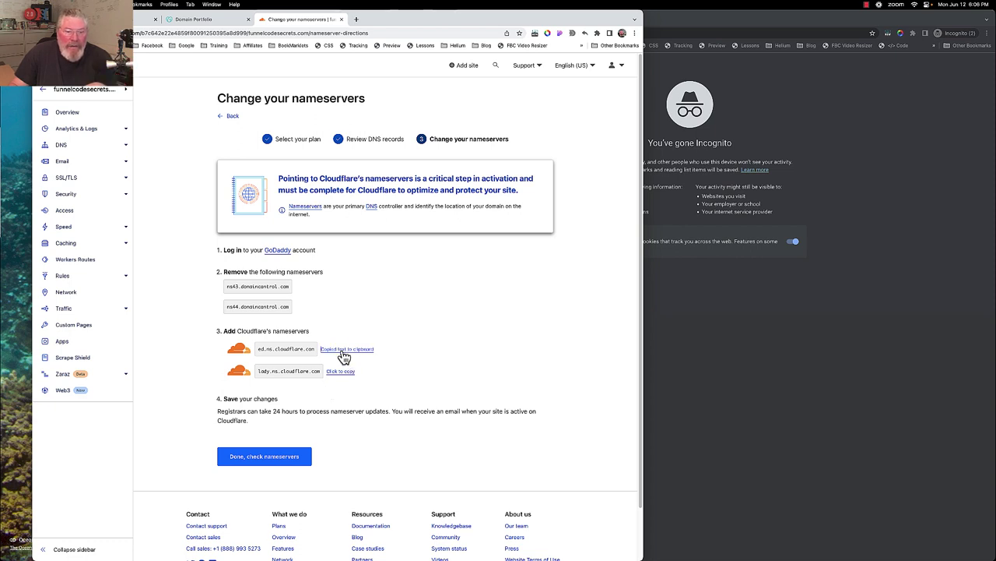
click(195, 19)
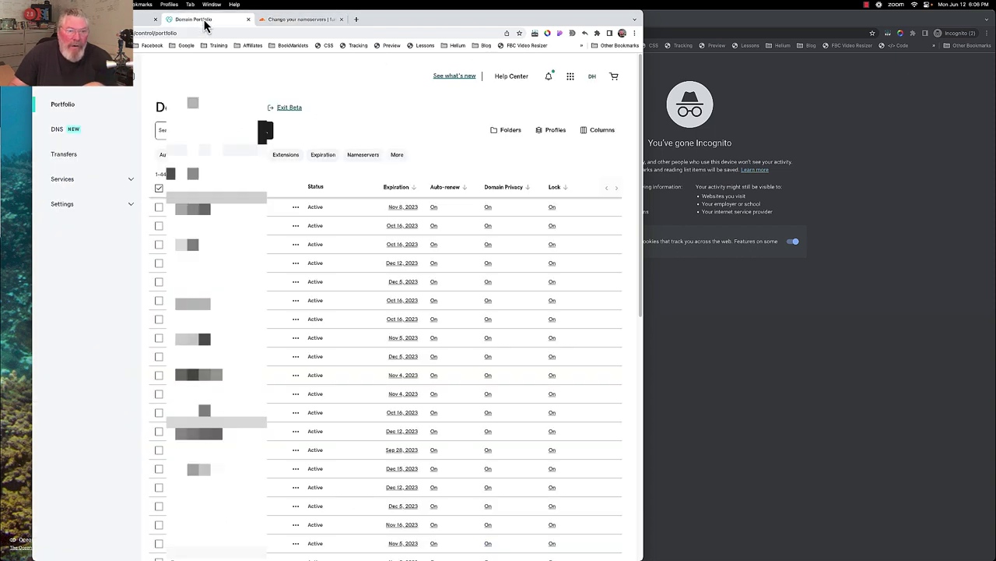
scroll(385, 311, down, 5)
scroll(385, 311, down, 3)
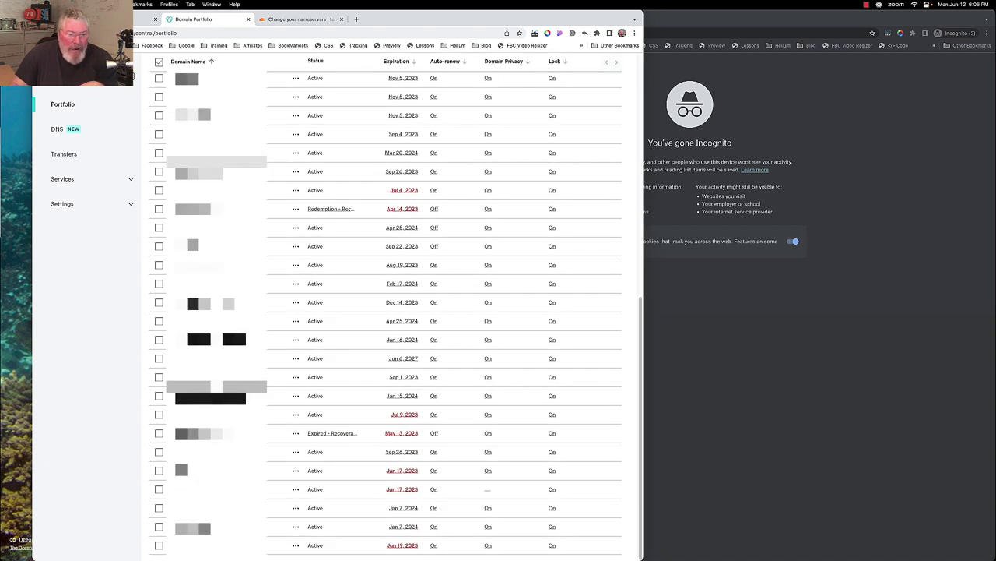
click(290, 373)
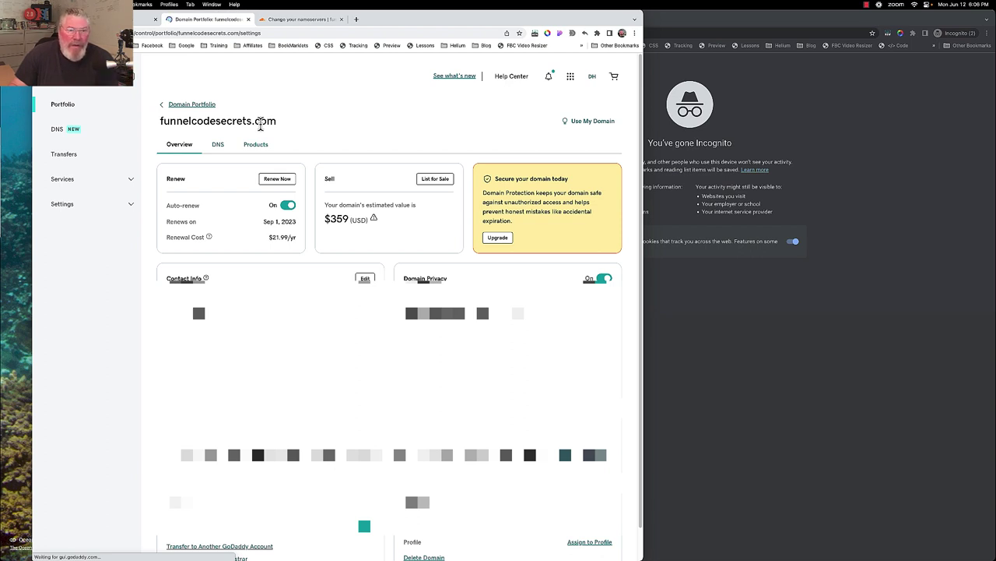
click(218, 148)
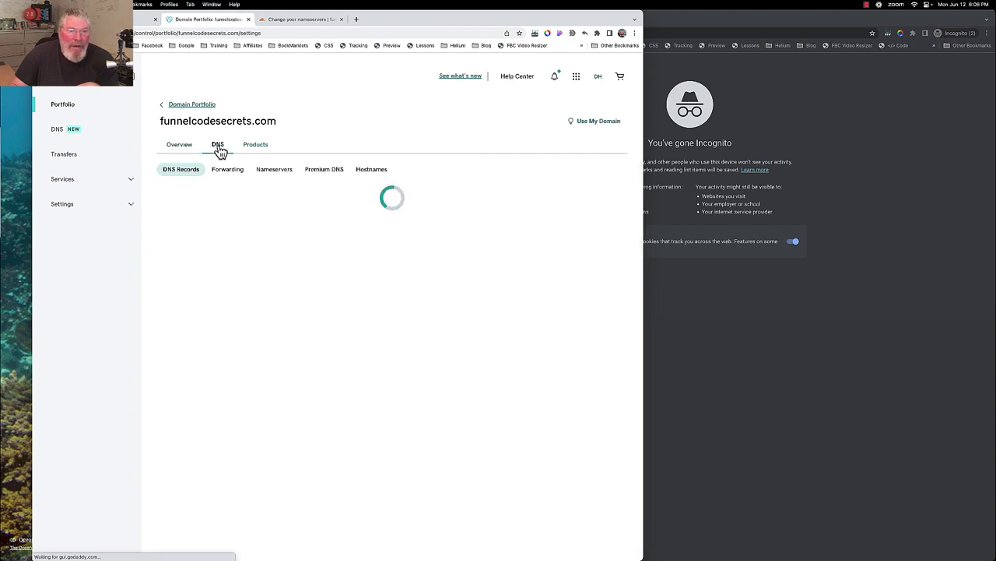
click(274, 170)
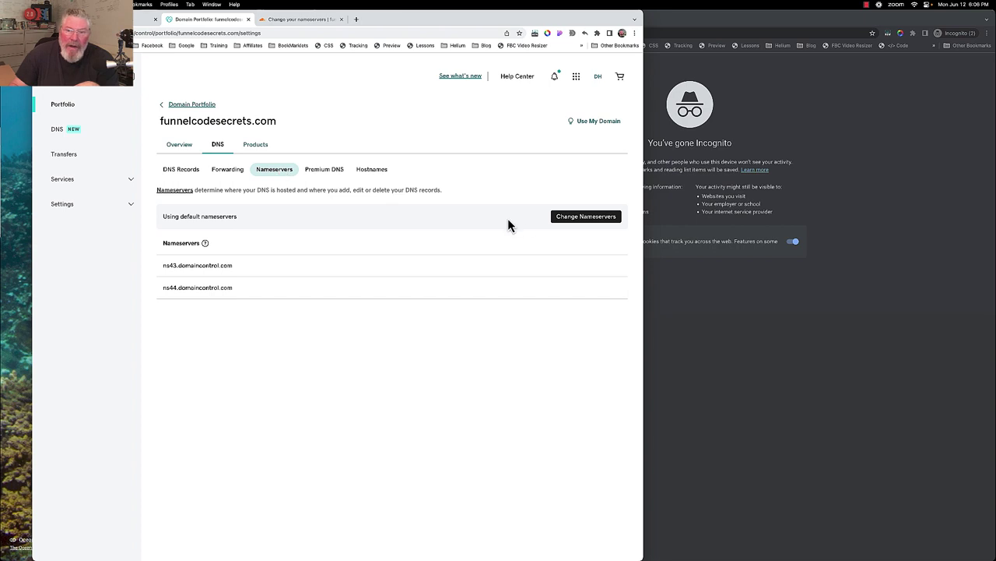
Change the domain to custom nameservers and enter ed.ns.cloudflare.com as the first one.
click(564, 221)
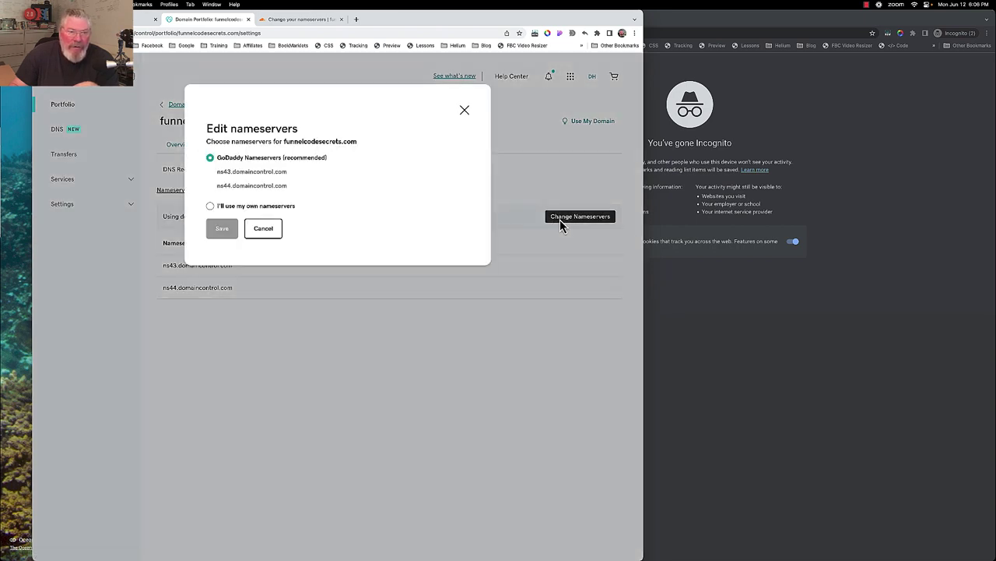
click(211, 207)
click(257, 194)
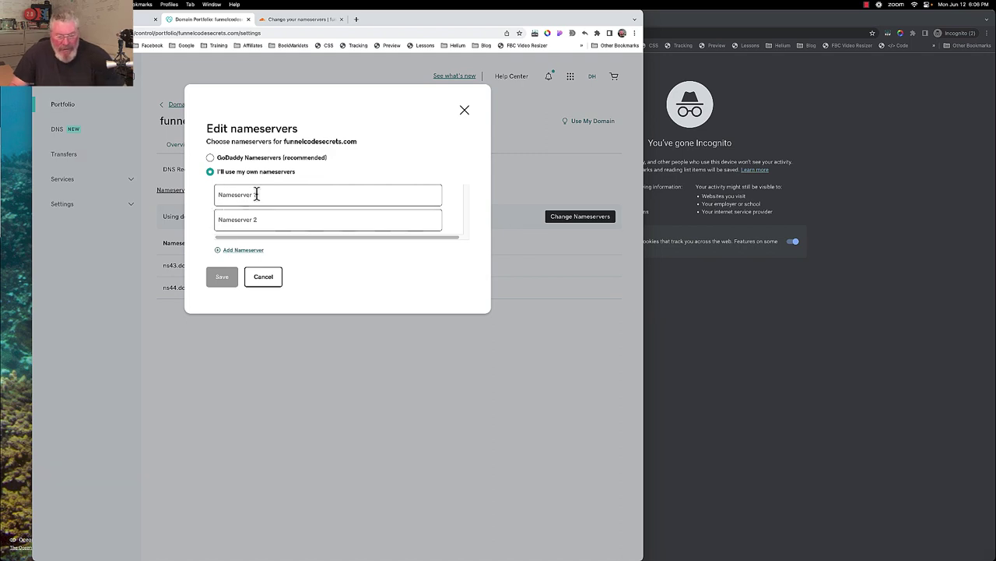
key(super+v)
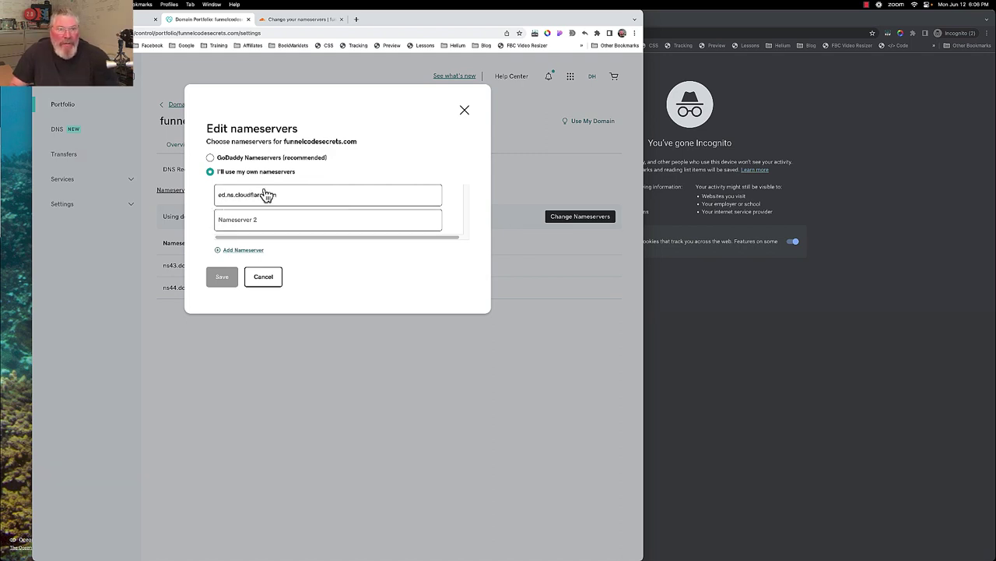
Copy lady.ns.cloudflare.com from Cloudflare as GoDaddy's second nameserver, then save and consent to the nameserver update.
click(286, 19)
click(340, 372)
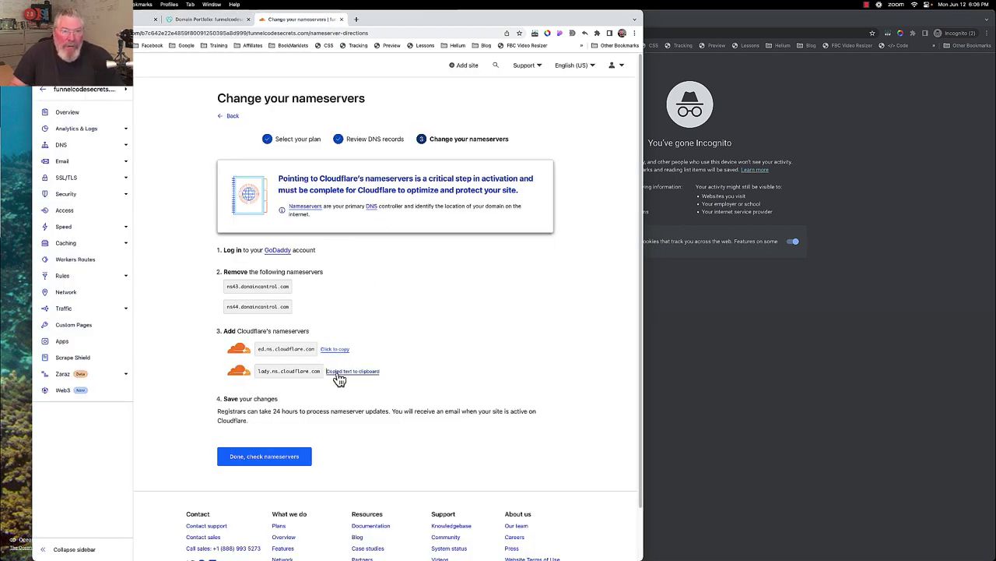
click(221, 20)
click(267, 220)
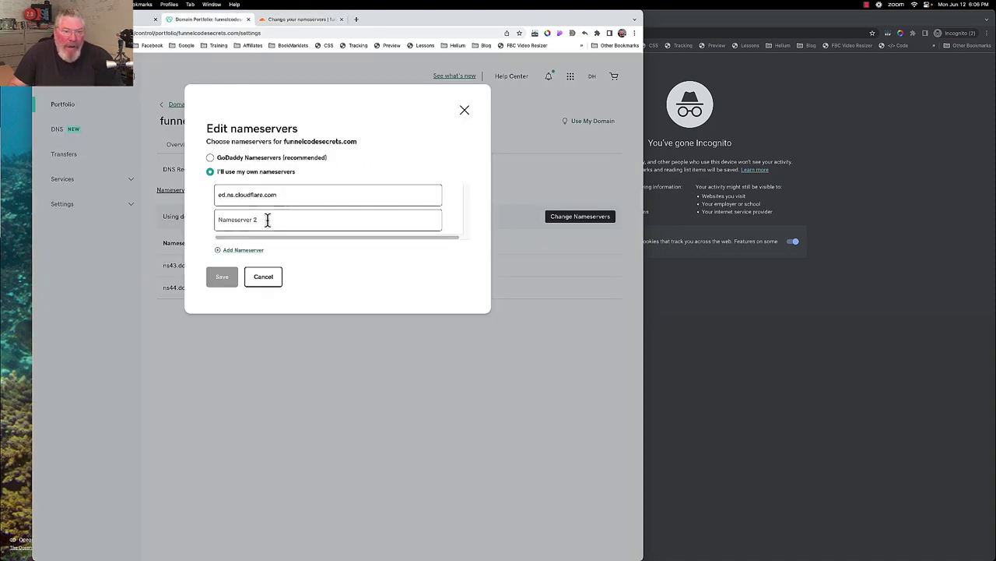
key(super+v)
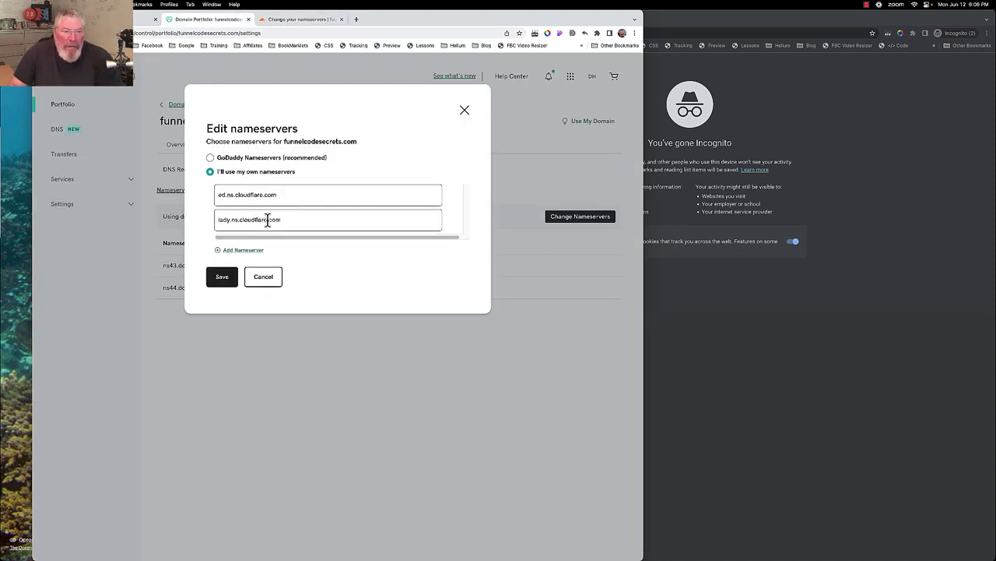
click(224, 280)
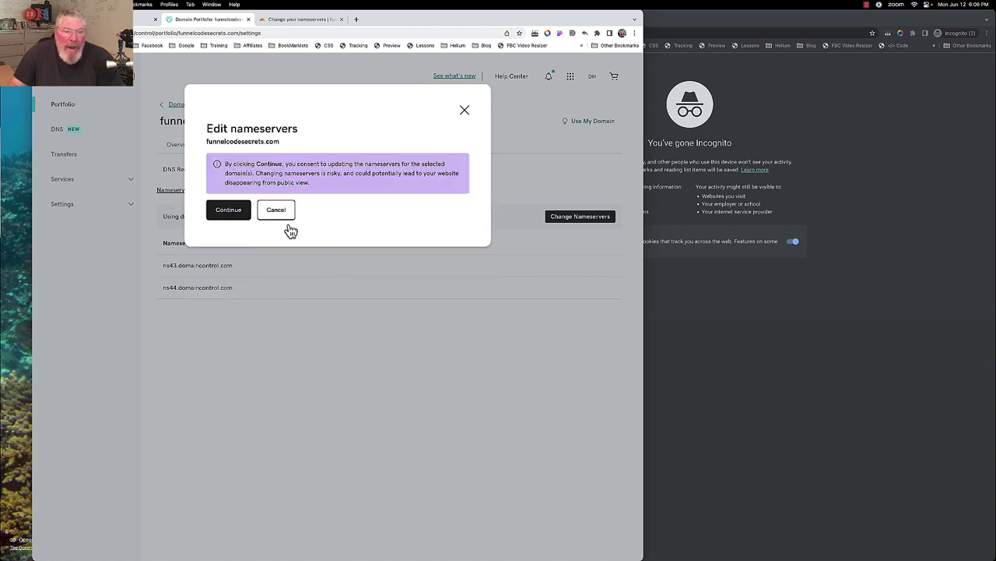
click(226, 210)
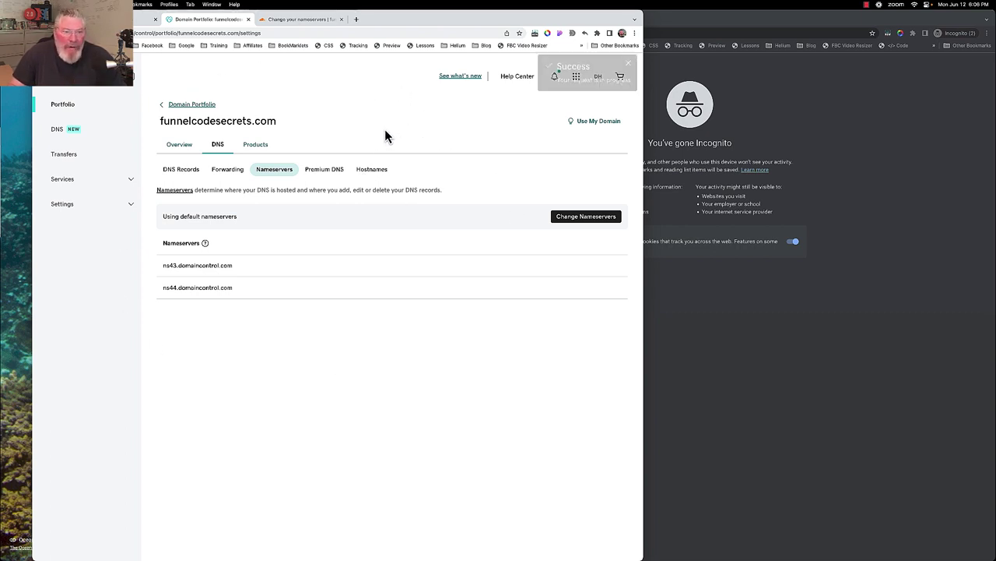
Have Cloudflare check the nameservers, and complete the Quick Start Guide with Automatic HTTPS Rewrites, Always Use HTTPS and Brotli on.
click(302, 19)
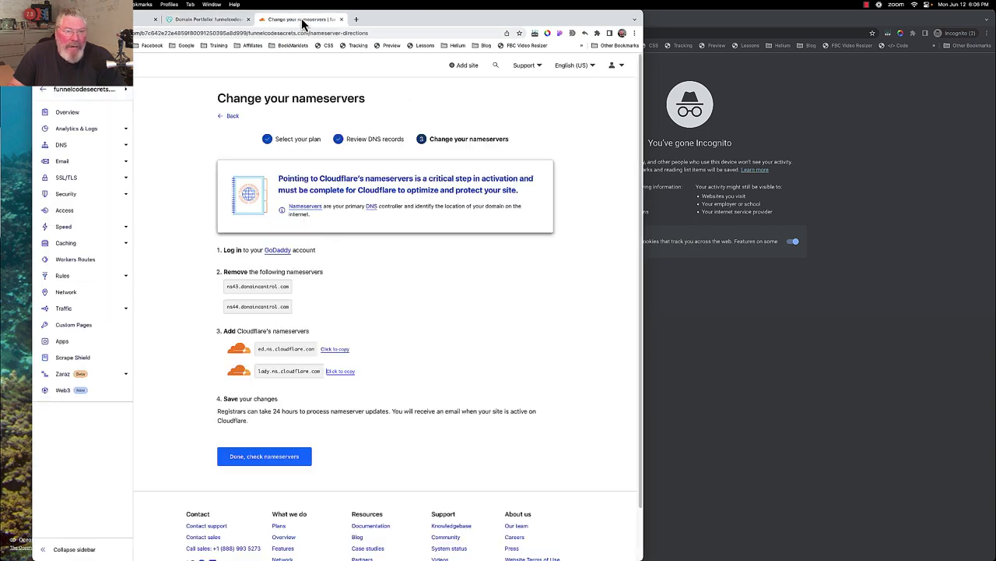
click(274, 462)
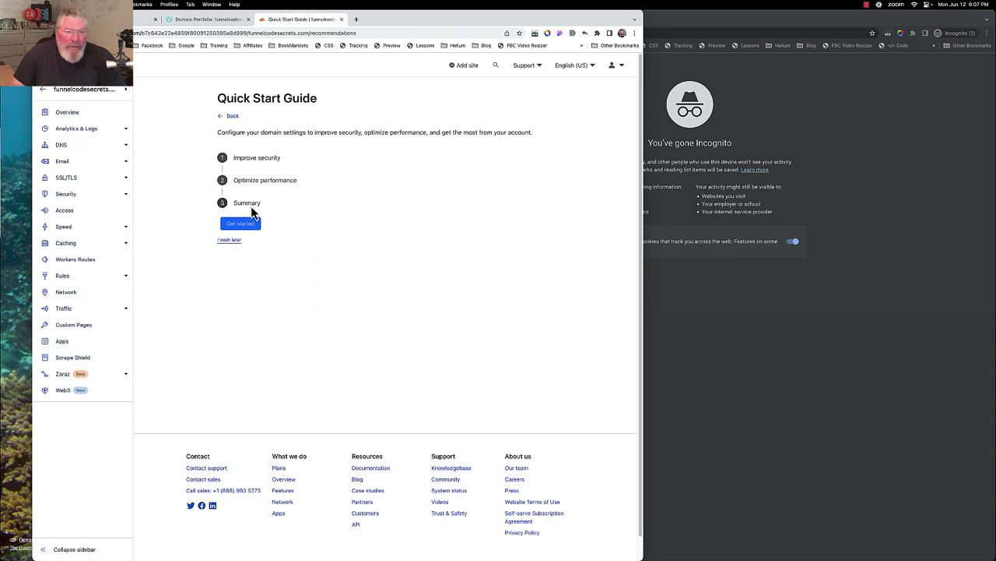
click(229, 225)
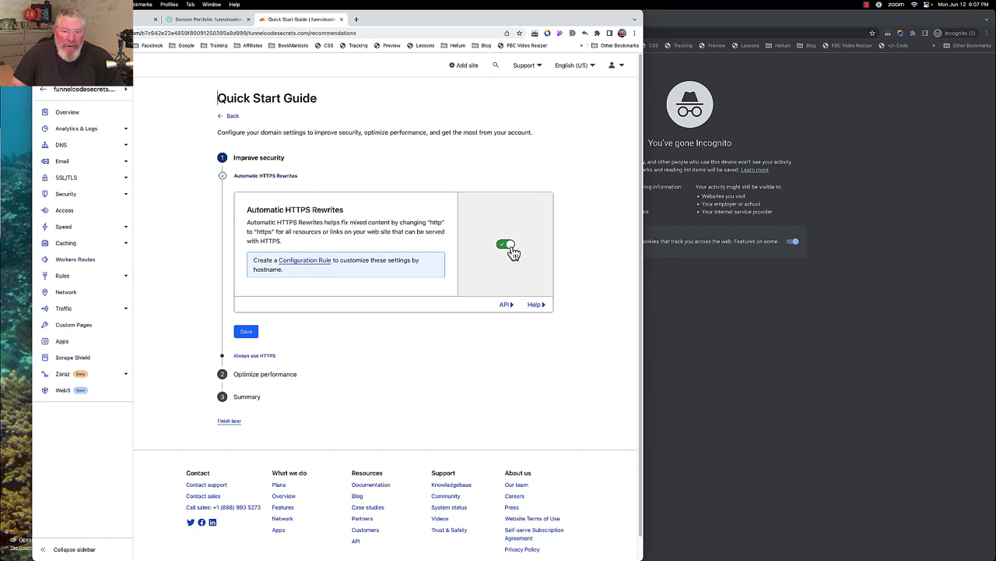
click(245, 333)
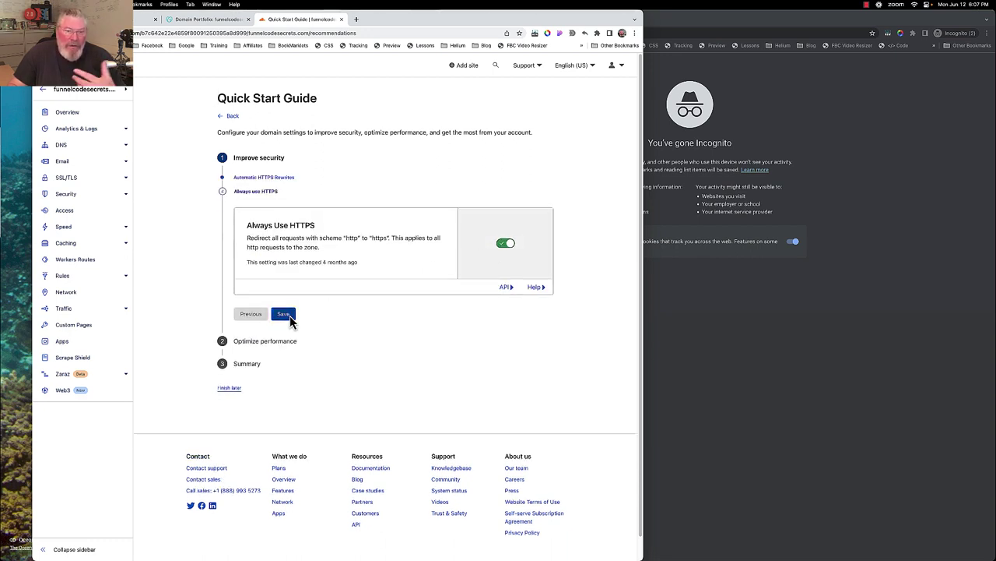
click(284, 314)
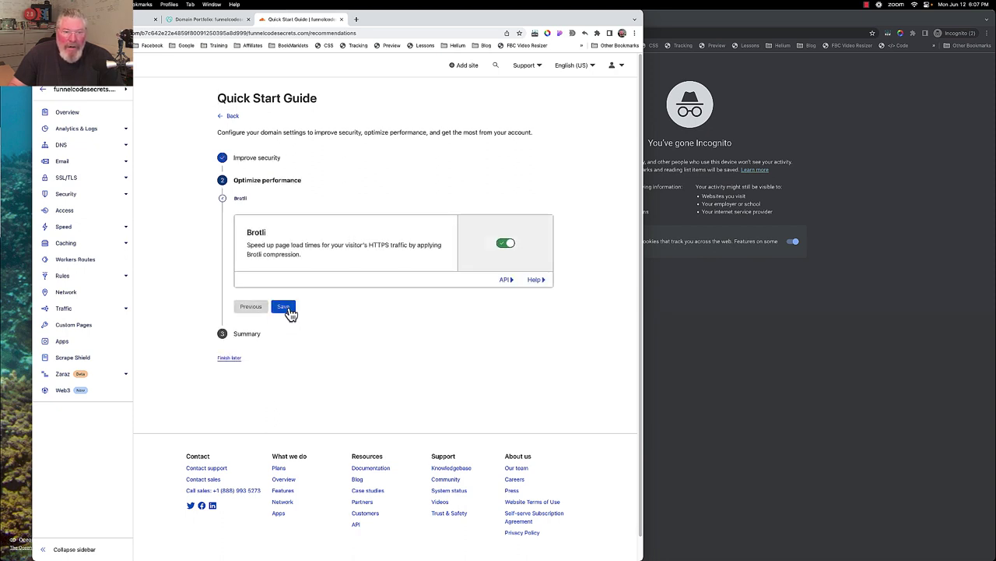
click(288, 310)
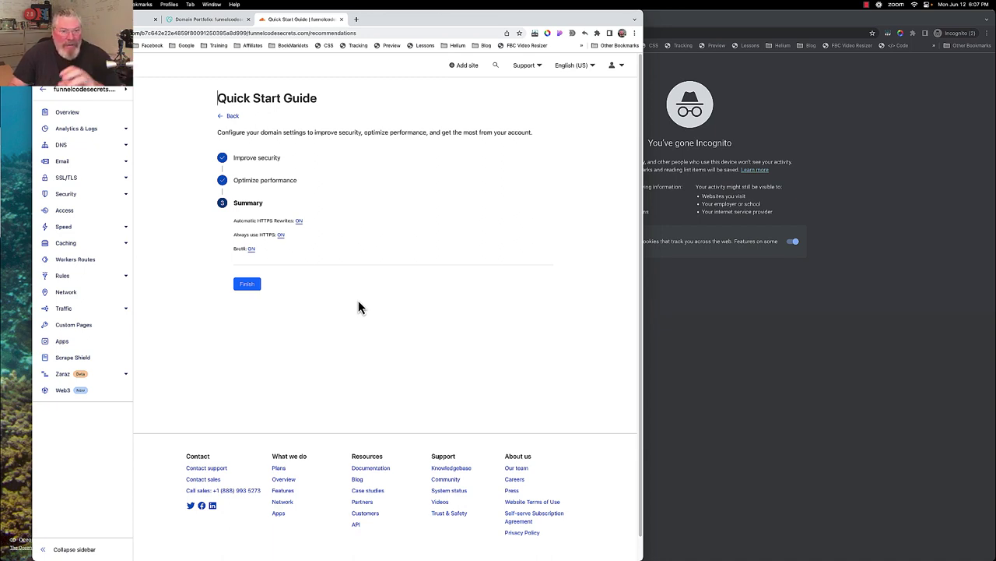
click(253, 287)
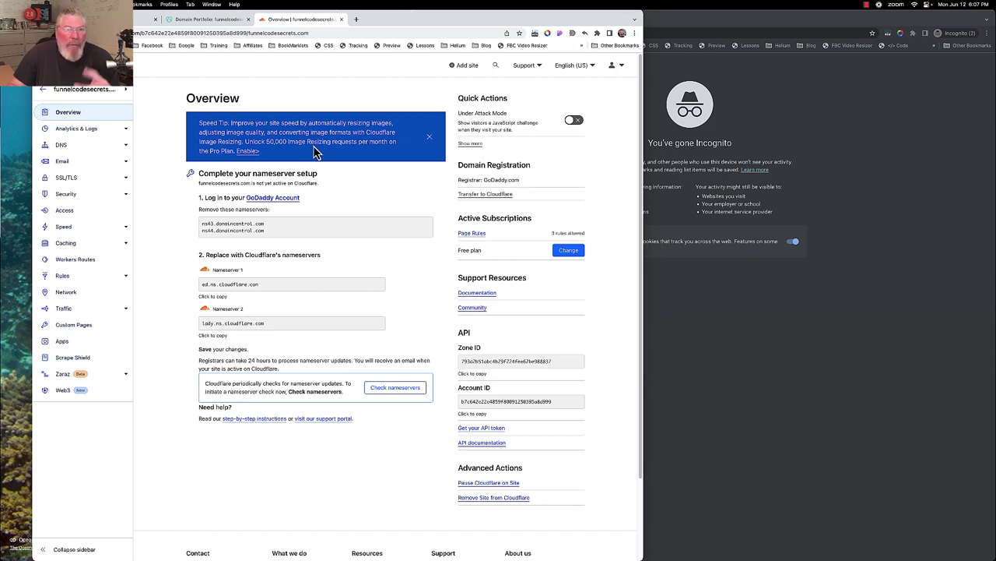
Switch to ClickFunnels, validate ownership of the domain, and show its DNS table.
key(ctrl+shift+Tab)
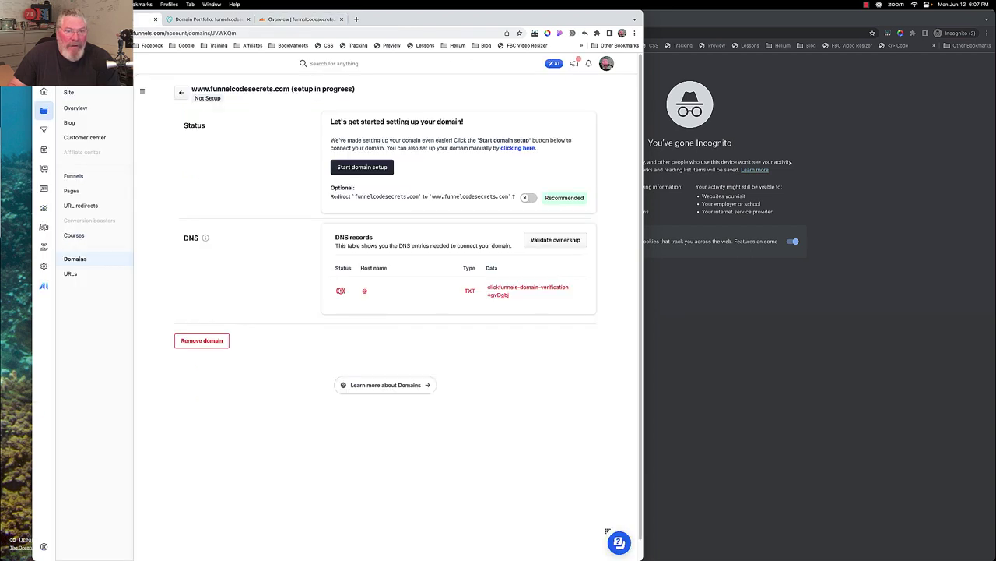
click(553, 240)
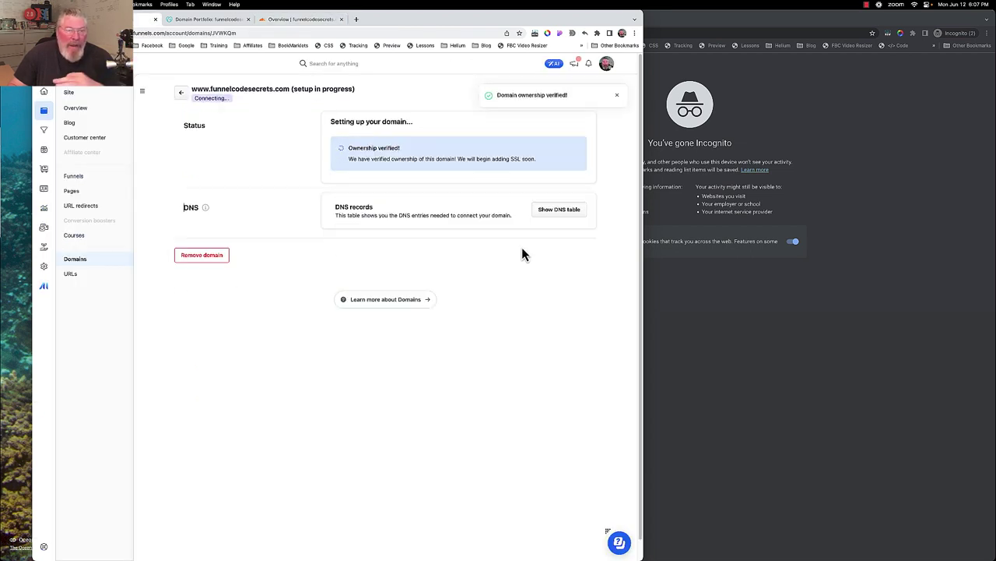
click(556, 213)
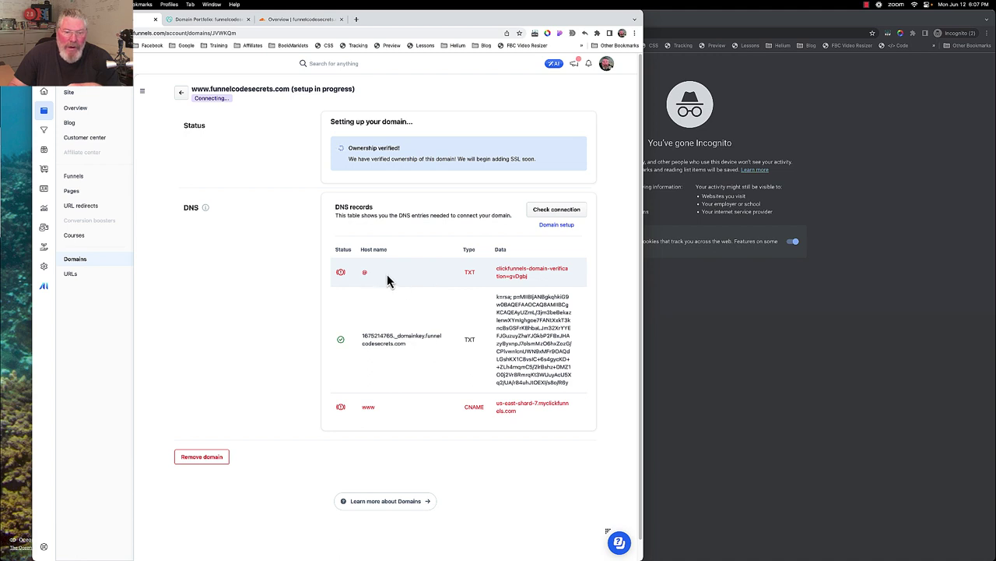
Copy the _domainkey host name from ClickFunnels and use it as the name of a new TXT record in Cloudflare's DNS records.
click(449, 341)
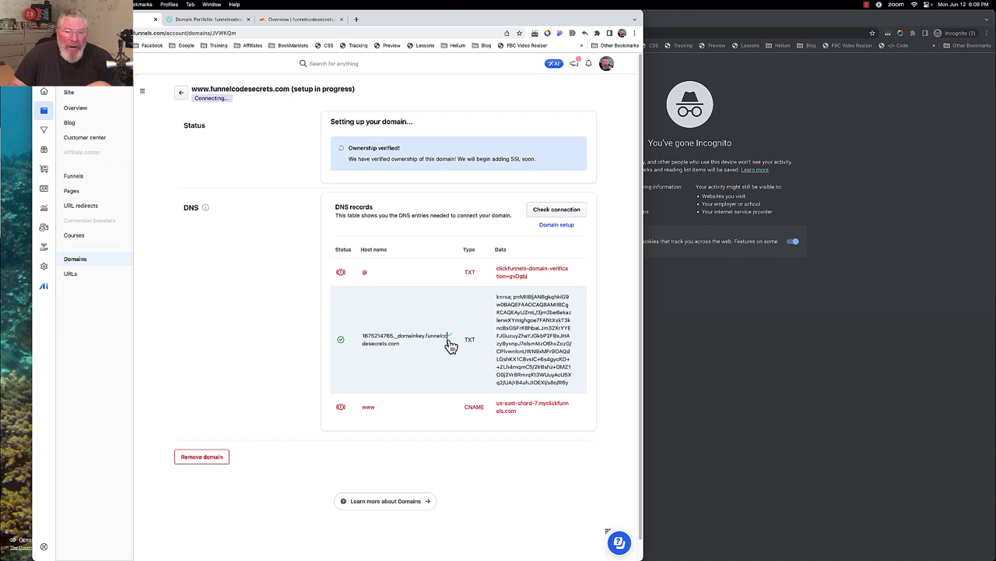
click(296, 24)
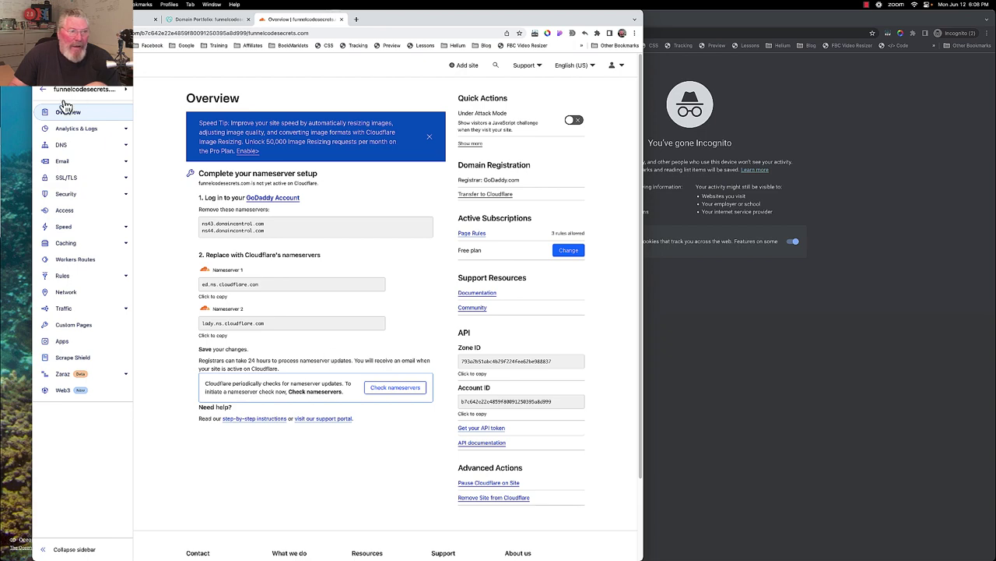
click(60, 148)
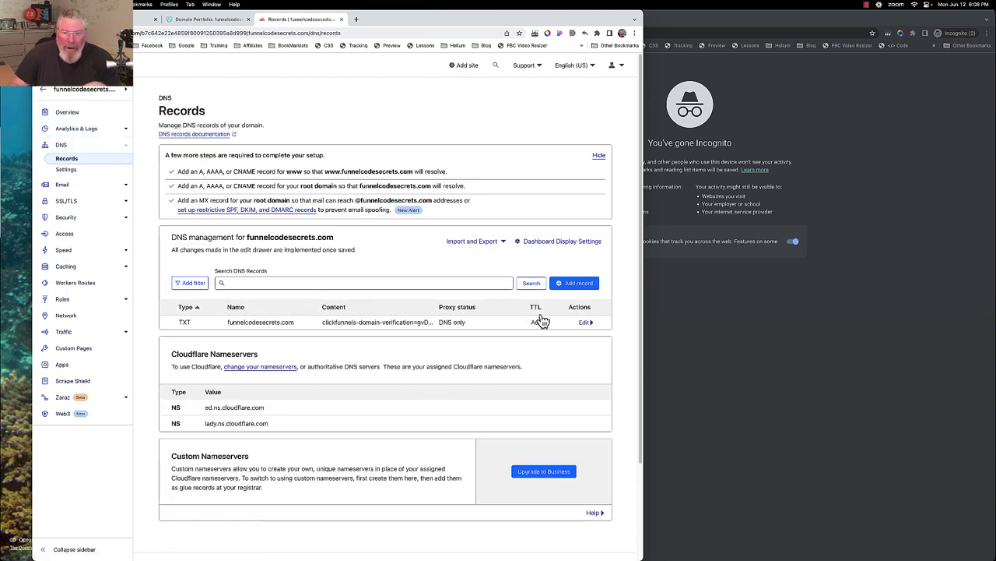
click(580, 283)
click(213, 334)
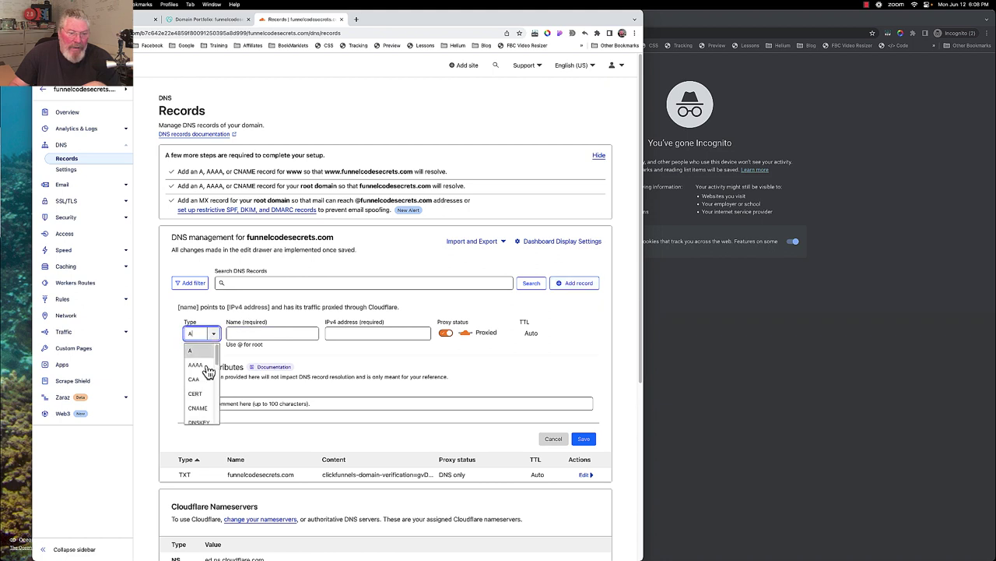
scroll(200, 380, down, 5)
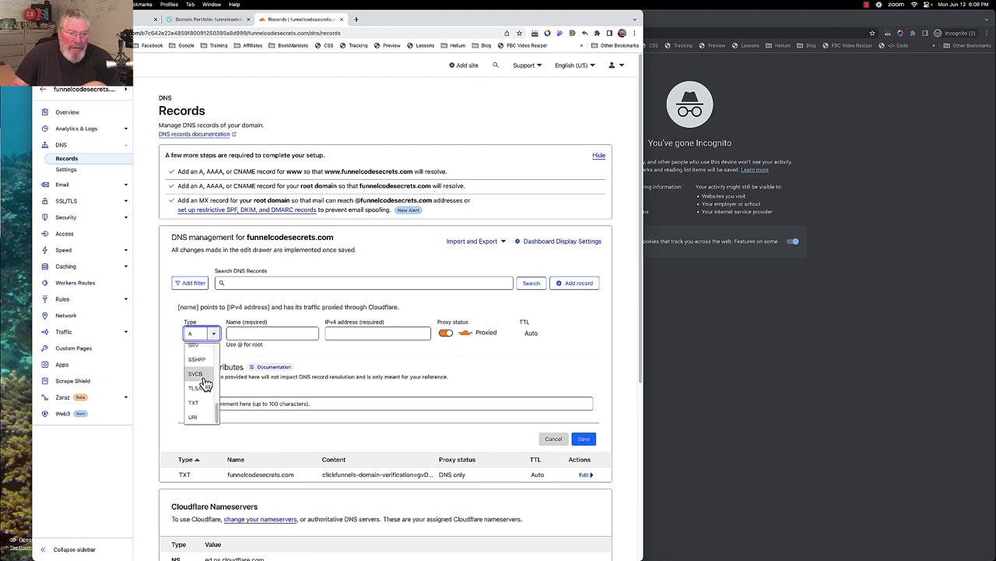
click(267, 333)
key(super+v)
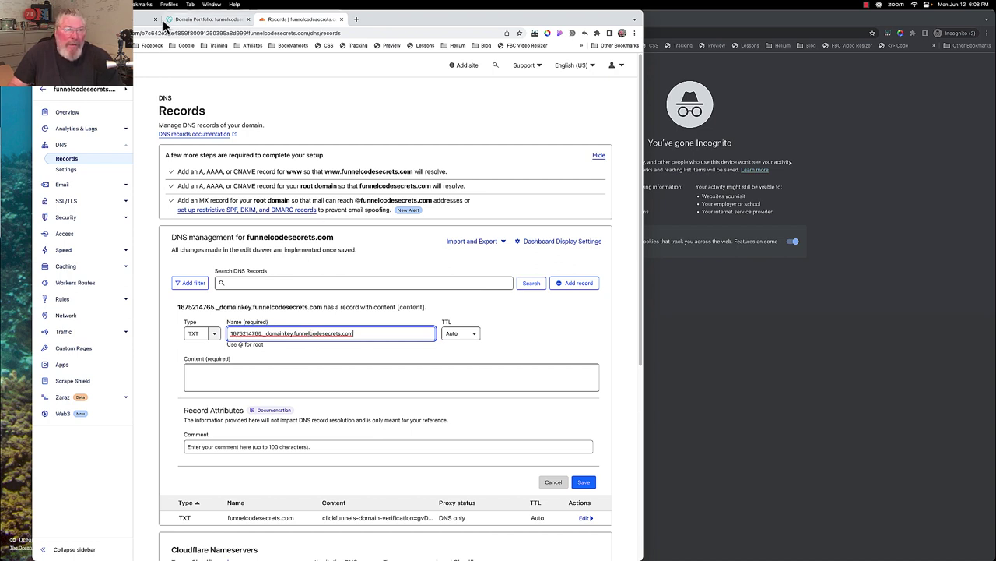
Copy the _domainkey record's data from ClickFunnels into the Cloudflare TXT record's content and save the record.
click(204, 19)
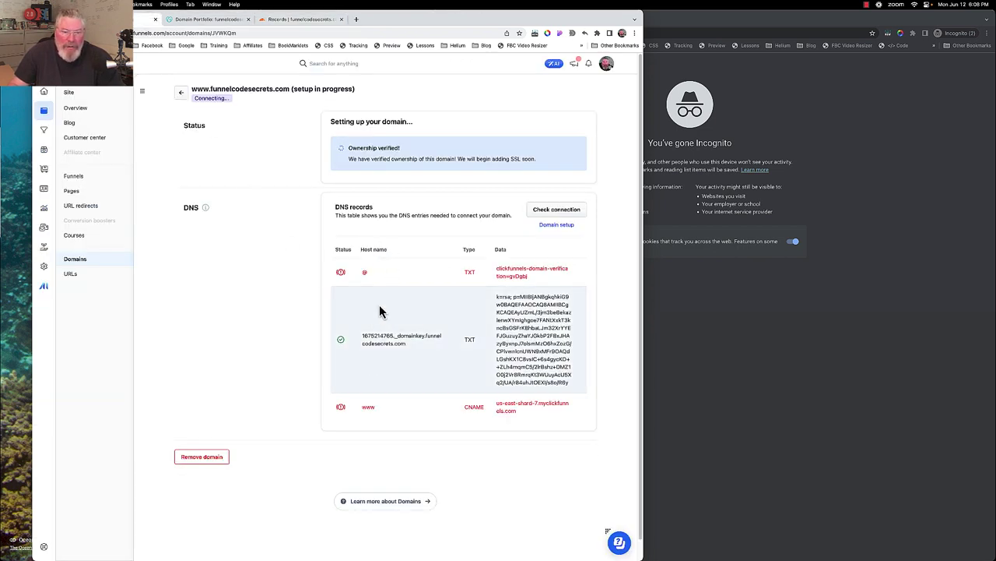
click(583, 345)
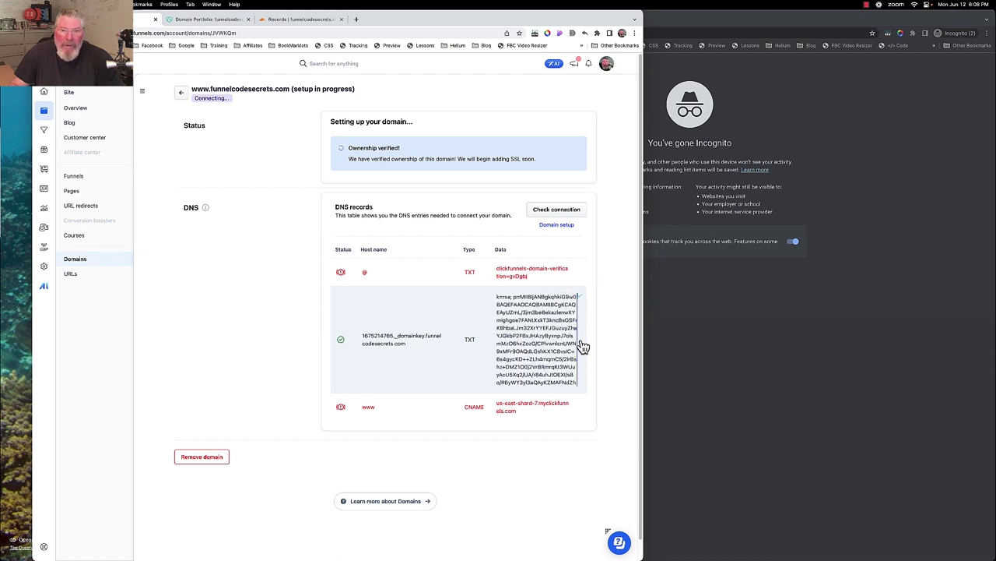
click(287, 20)
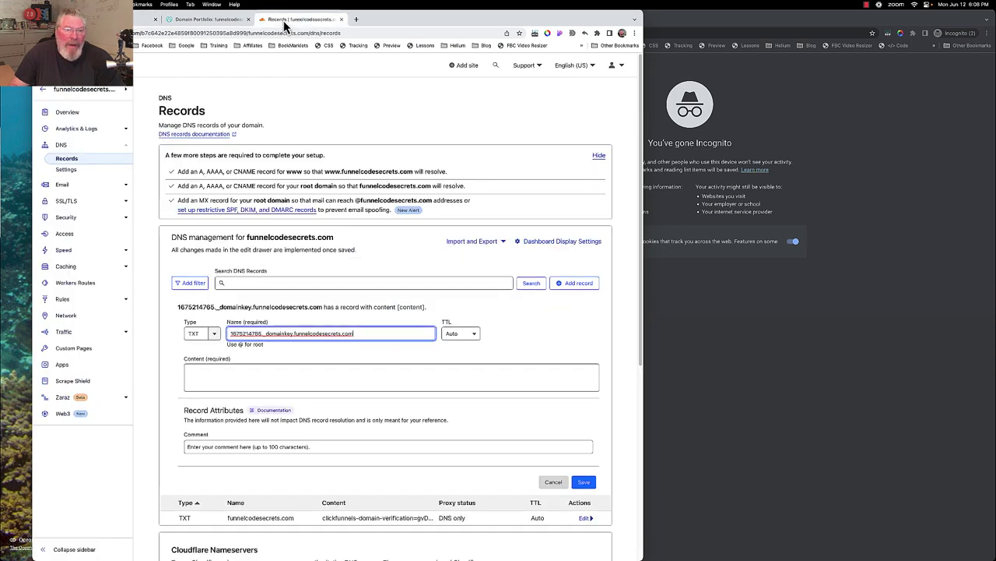
click(228, 371)
key(super+v)
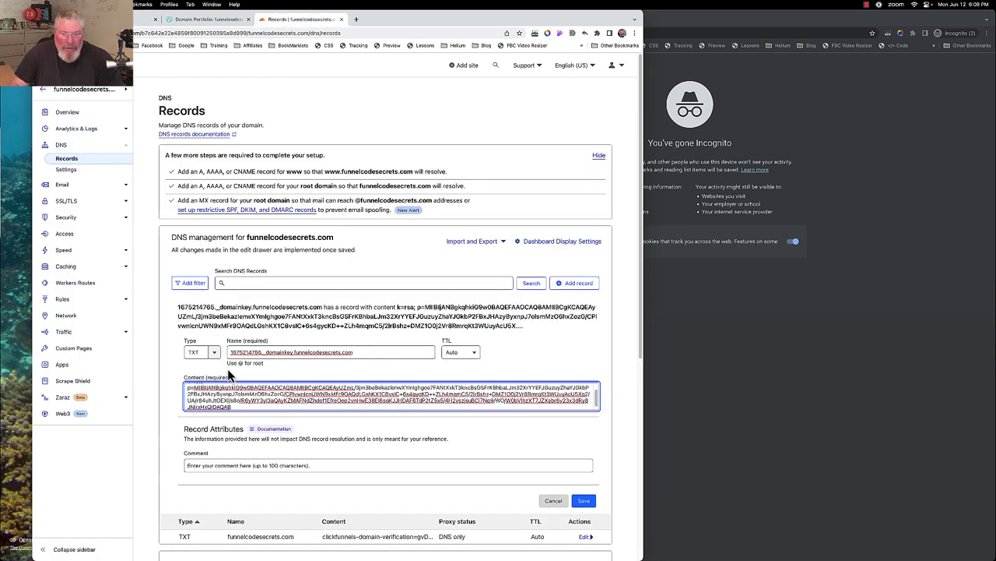
click(588, 503)
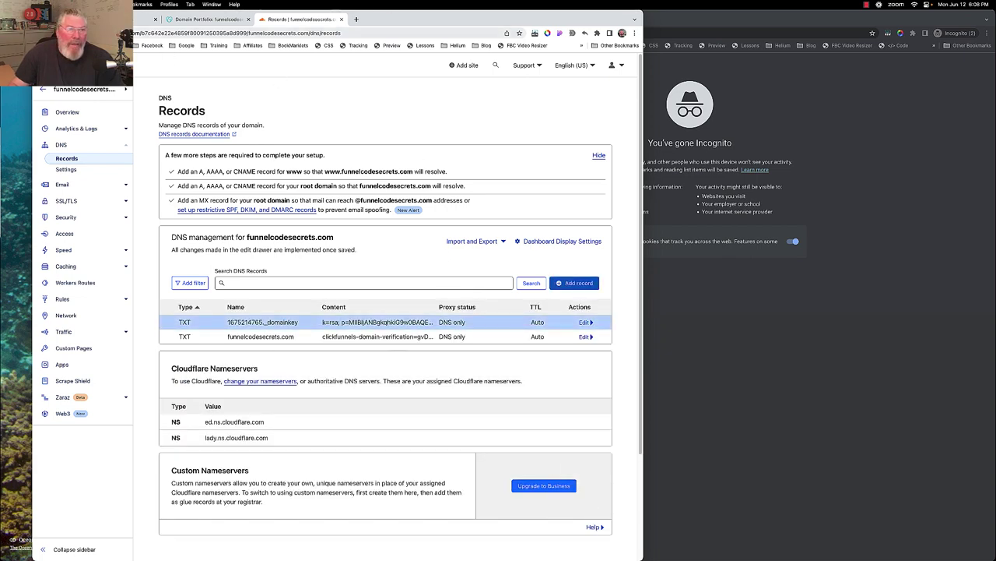
Copy the www record's CNAME data from ClickFunnels and start a CNAME record named www in Cloudflare.
click(207, 19)
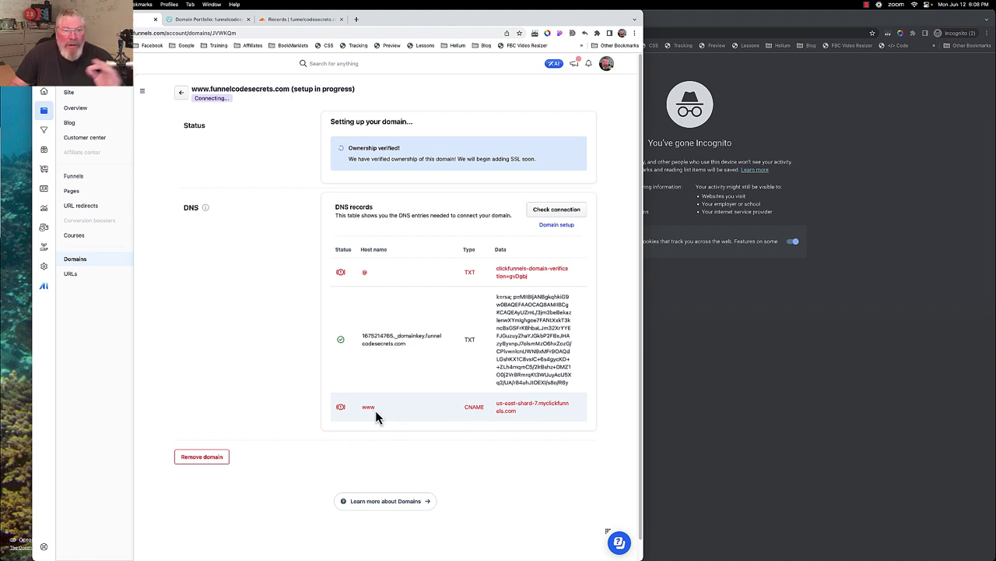
mouse_move(512, 413)
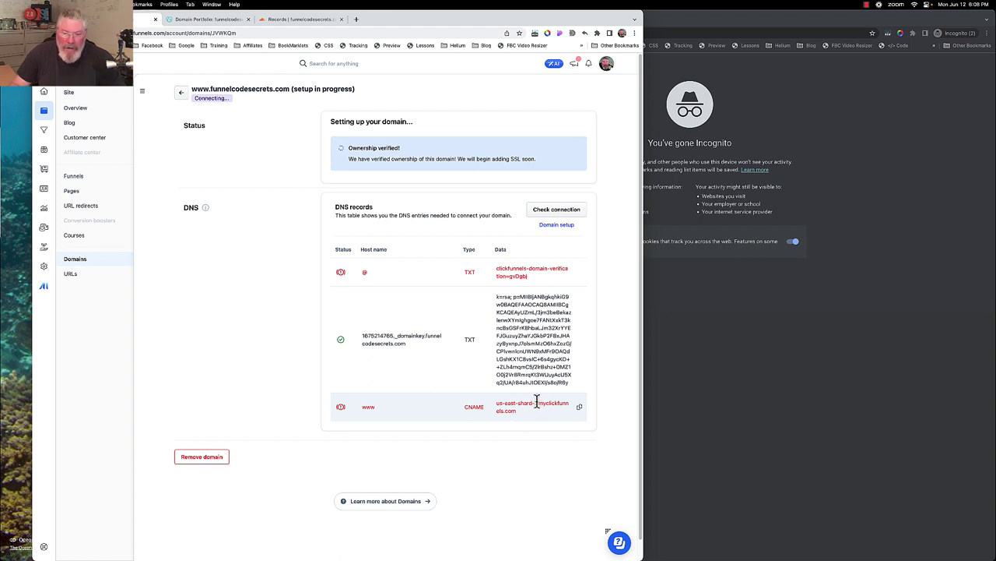
click(582, 412)
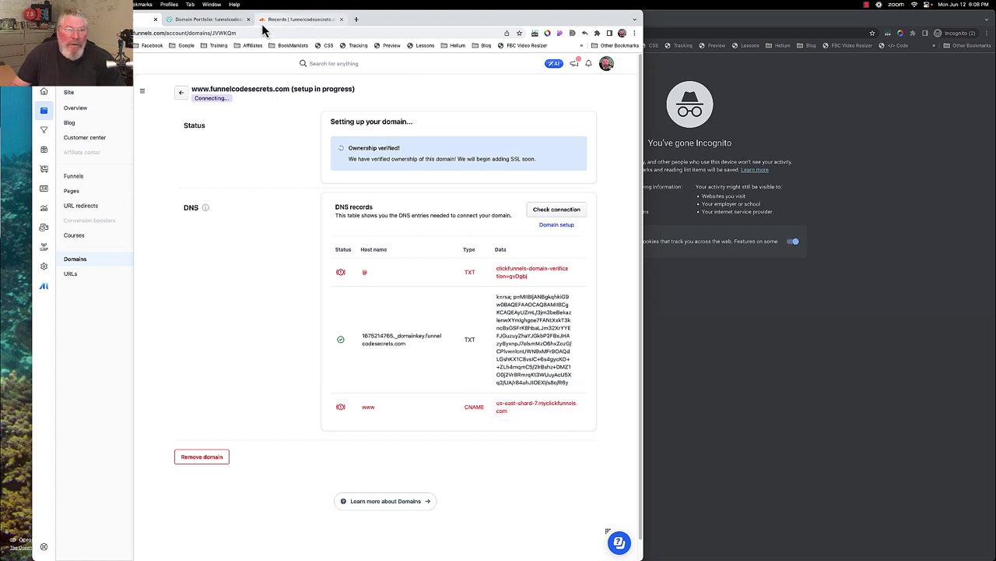
click(274, 20)
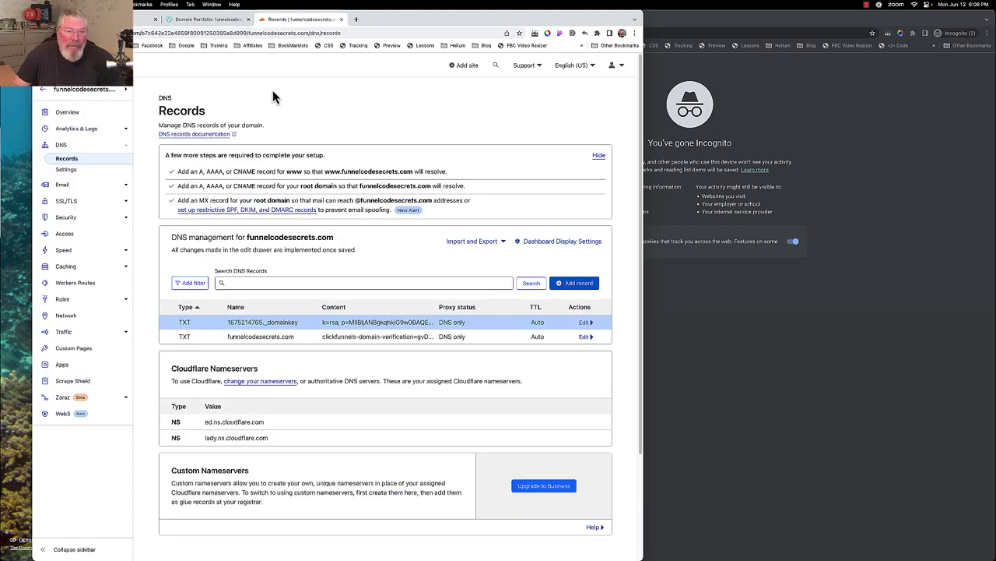
click(574, 283)
click(211, 337)
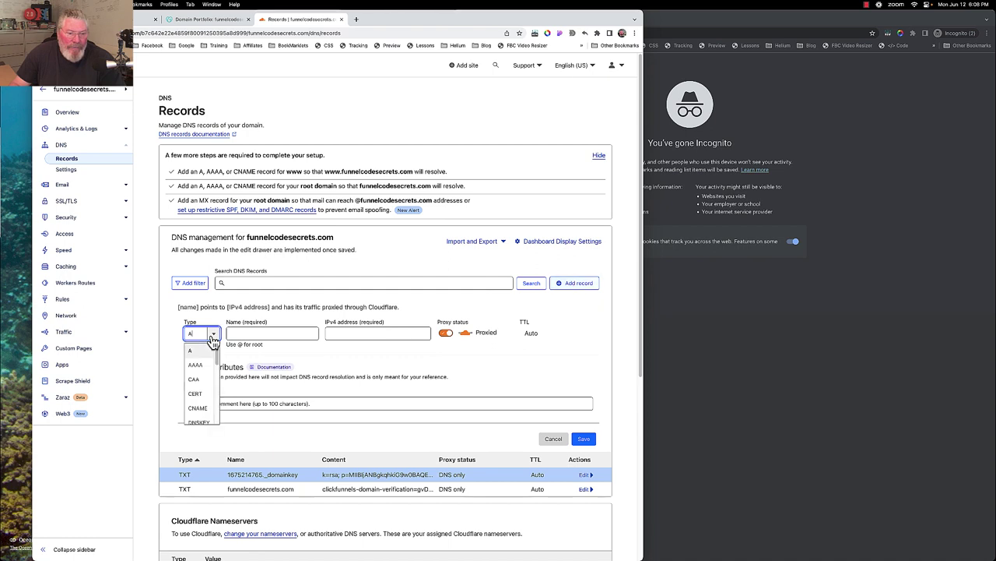
click(200, 414)
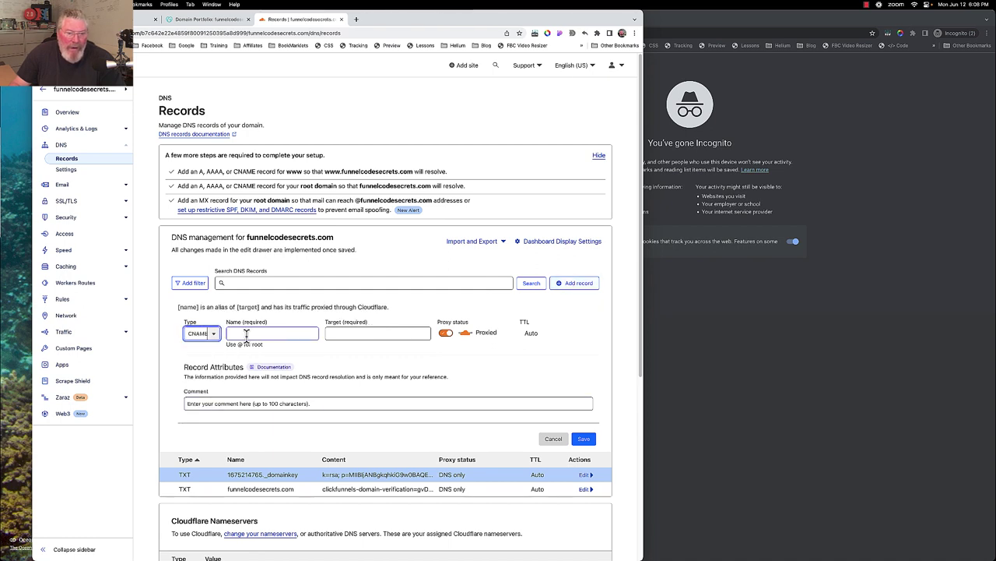
click(249, 333)
text(www)
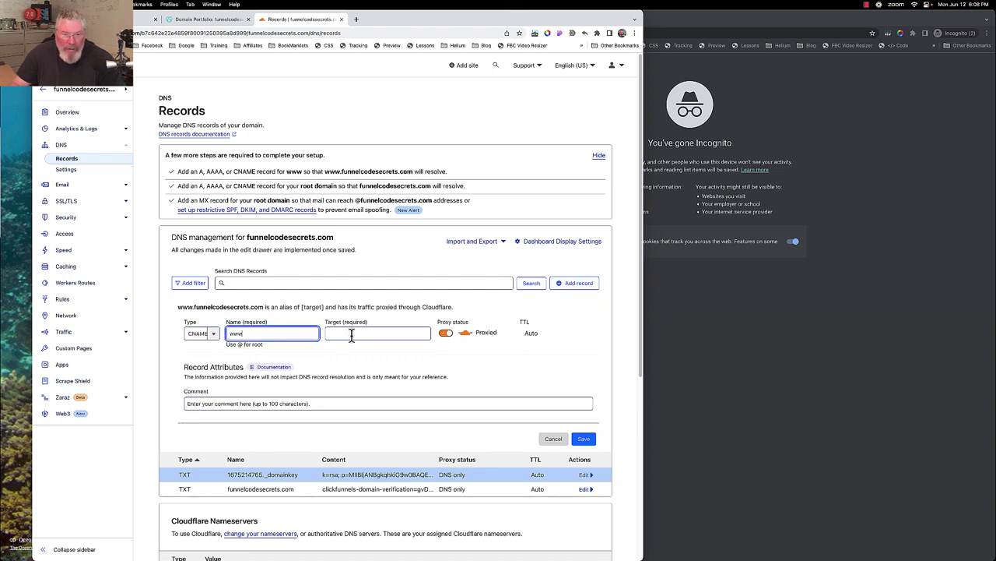
Set the CNAME target to us-east-shard-7.myclickfunnels.com, switch its proxy status to DNS only, and save the record.
click(351, 334)
key(super+v)
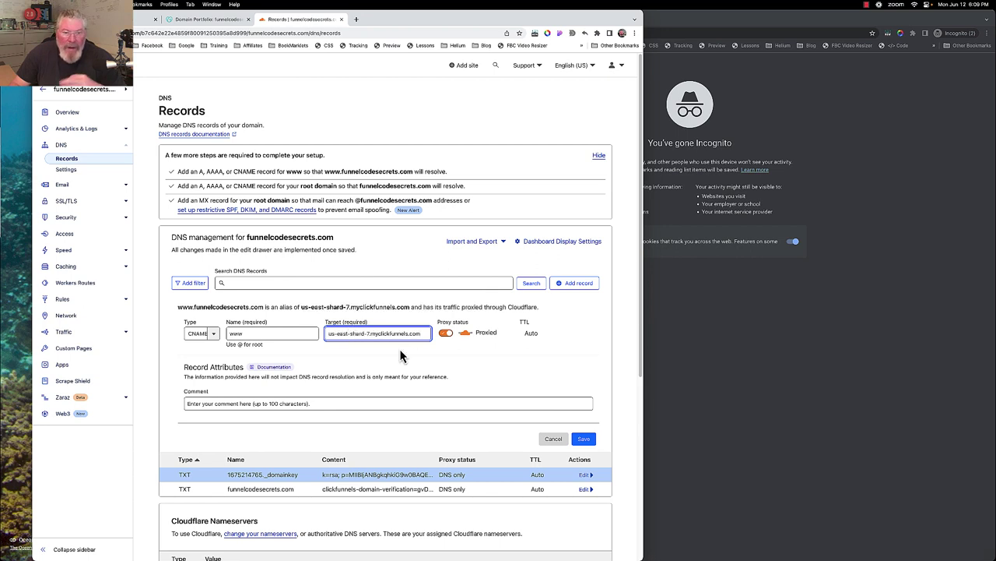
click(443, 334)
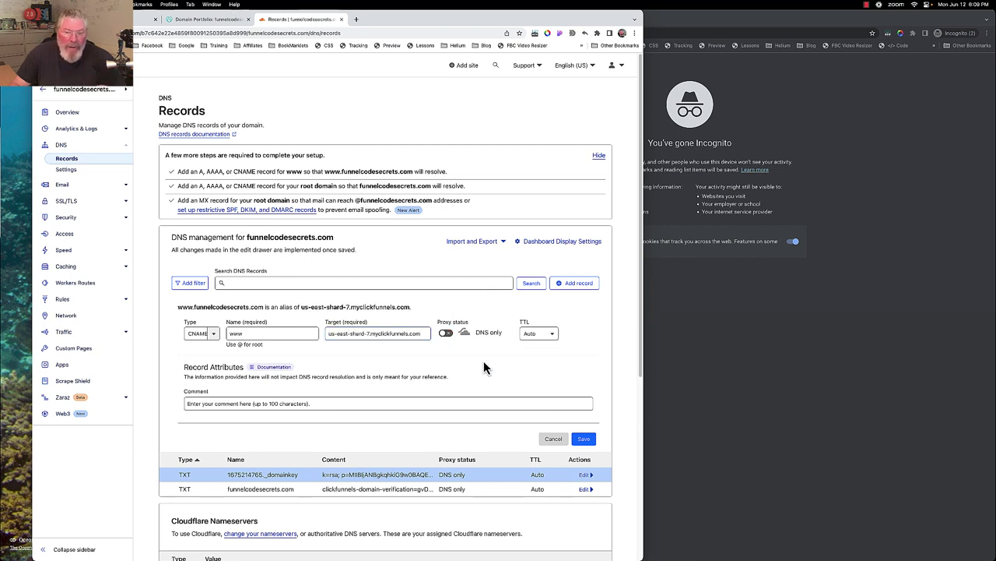
click(584, 438)
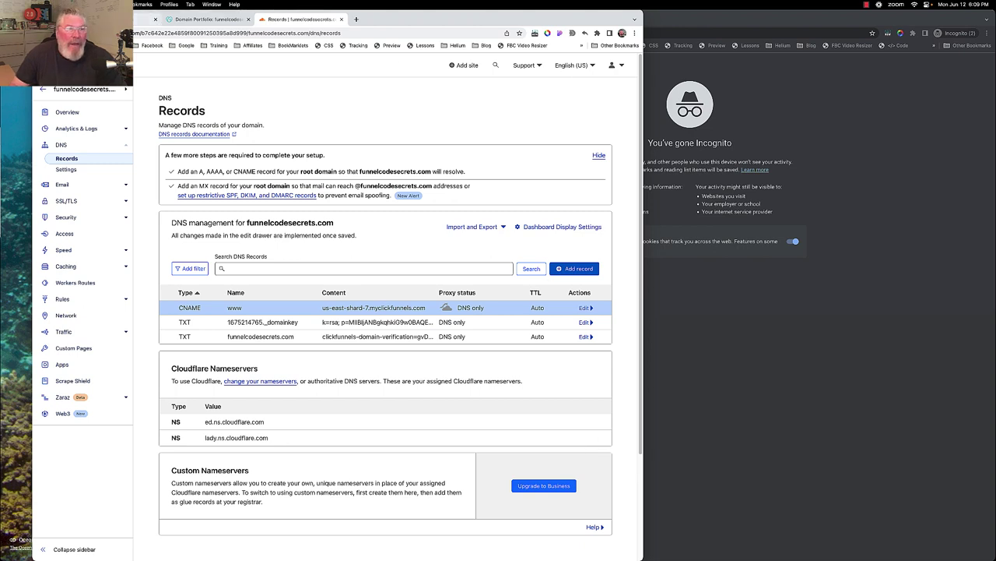
click(207, 19)
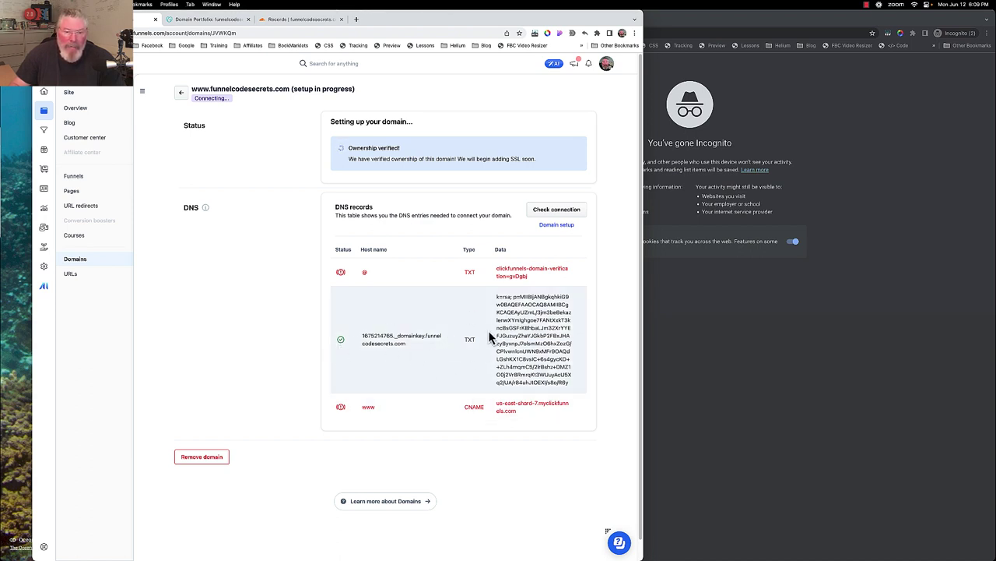
click(556, 212)
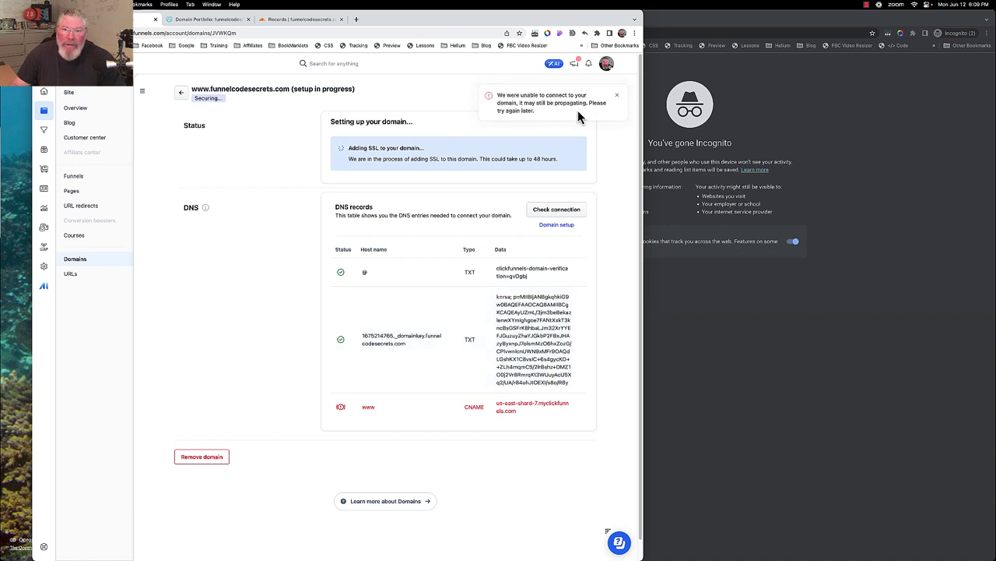
click(554, 212)
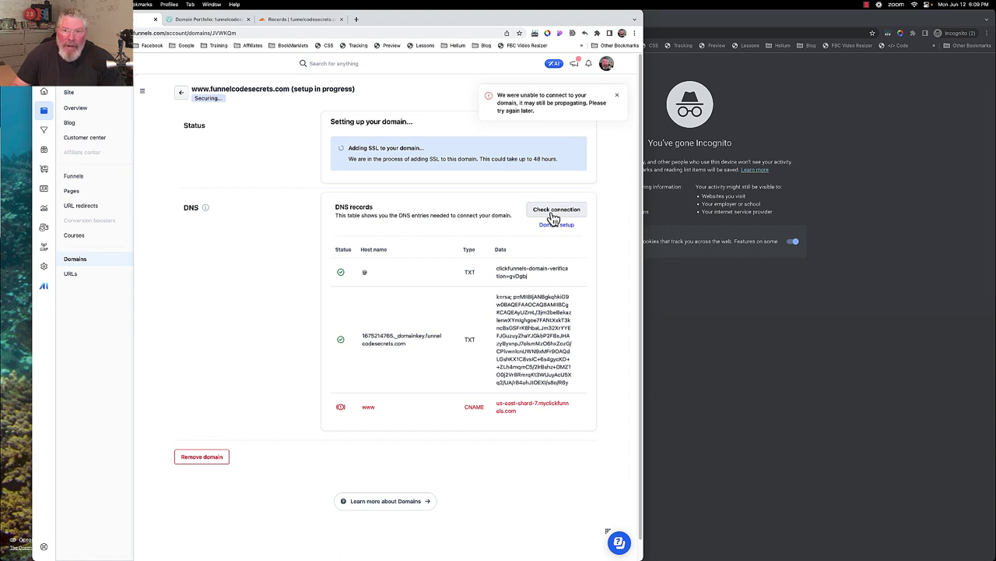
click(865, 7)
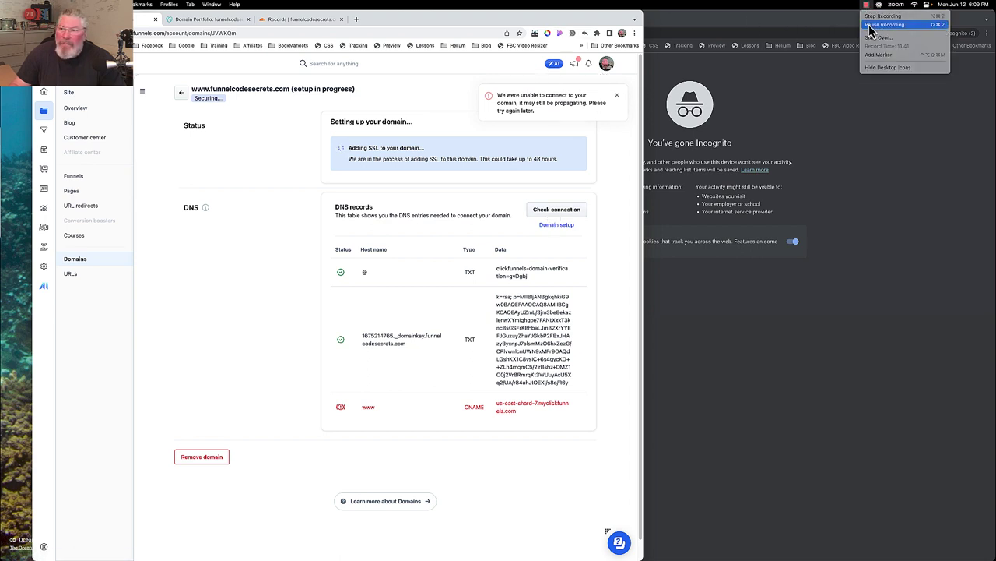
click(885, 24)
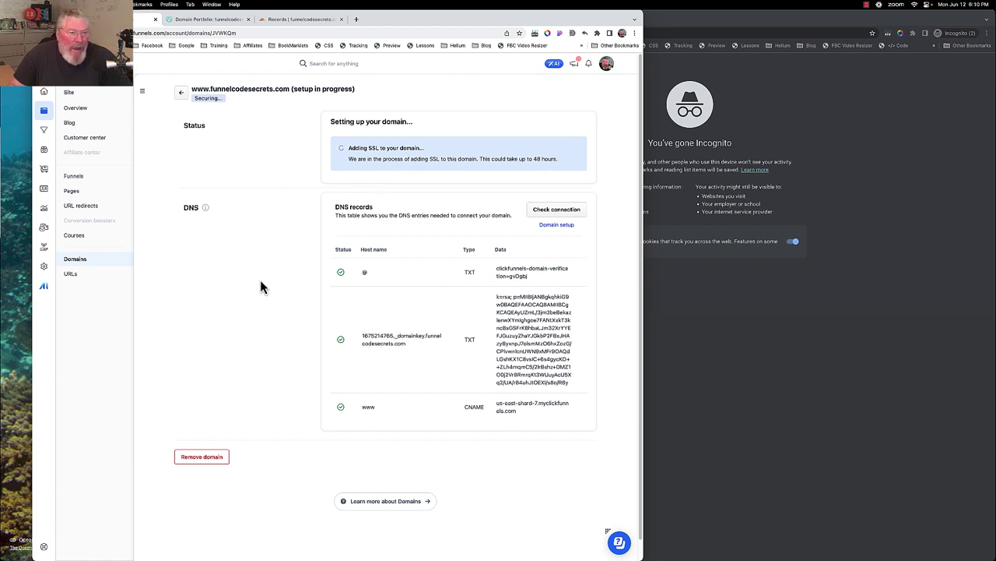
Open the marketing settings and examine the DNS verification of the DKIM keys.
click(44, 230)
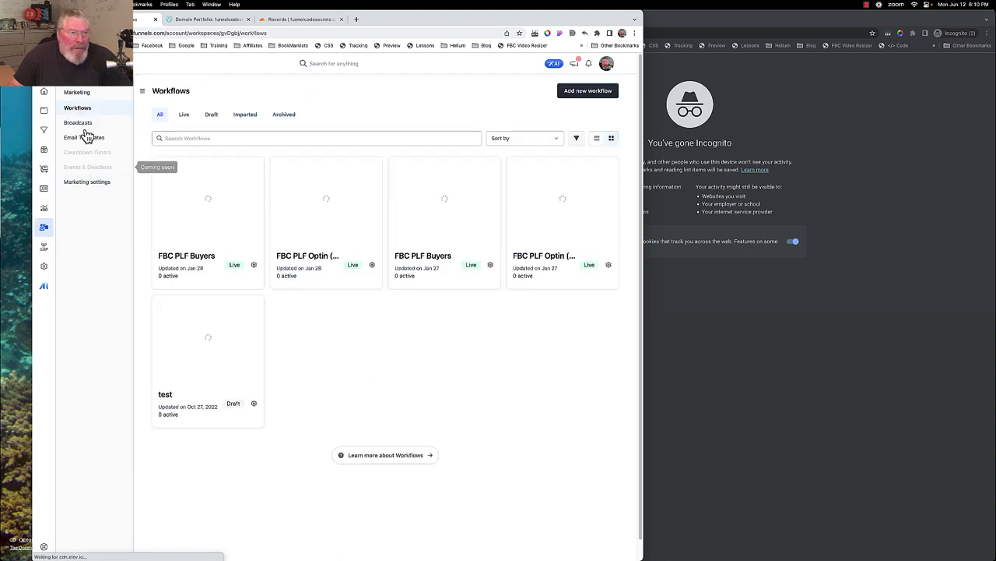
click(86, 187)
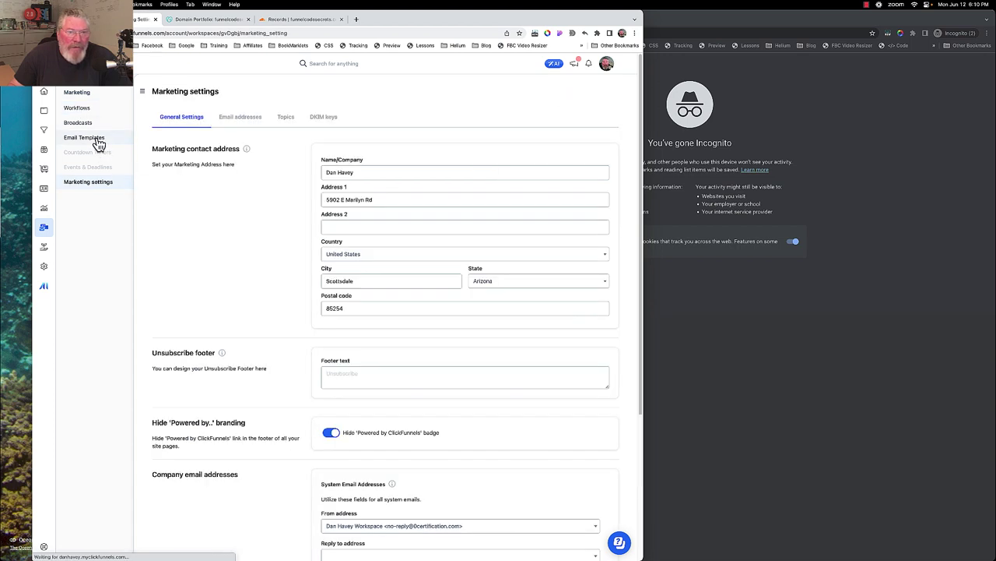
click(323, 119)
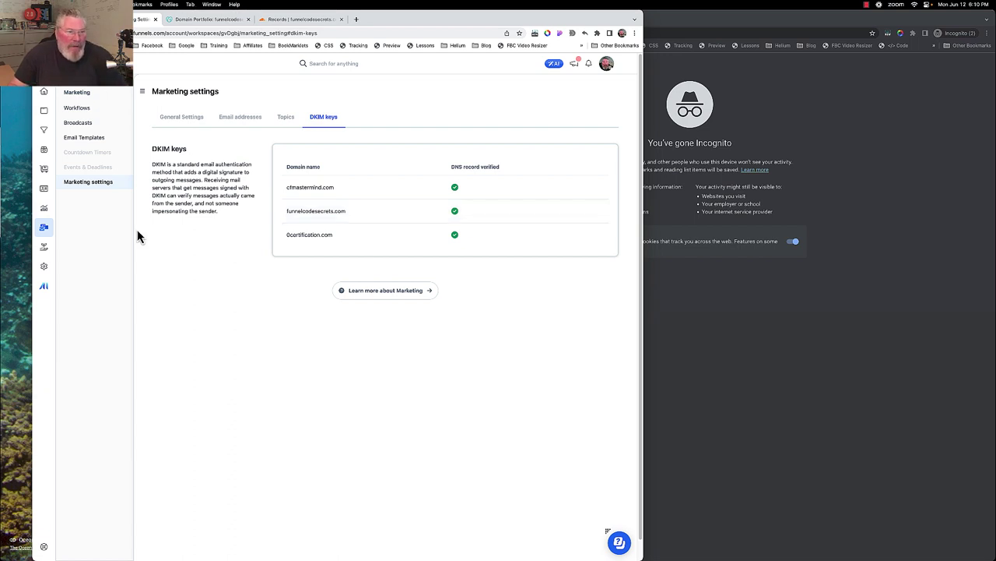
click(45, 113)
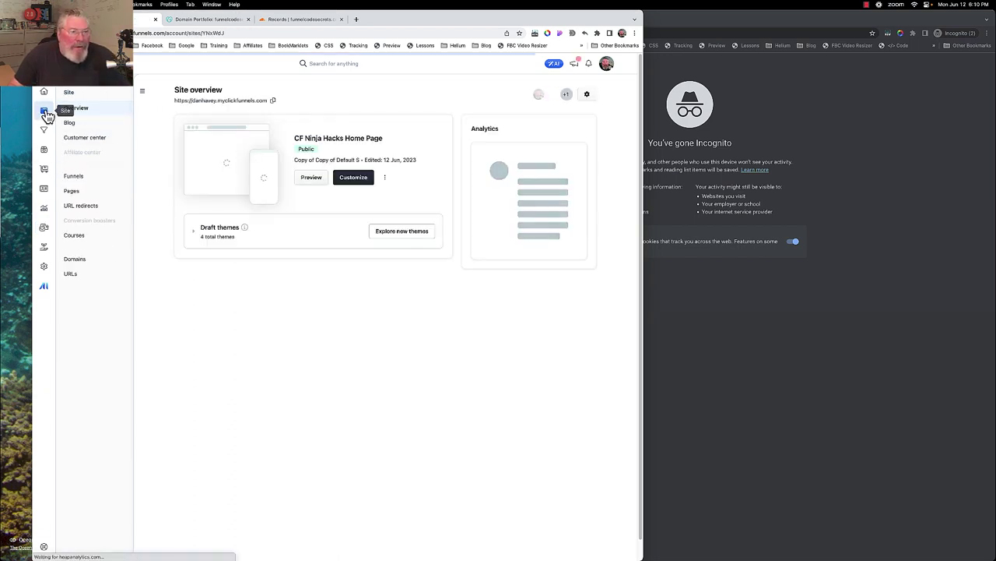
click(71, 261)
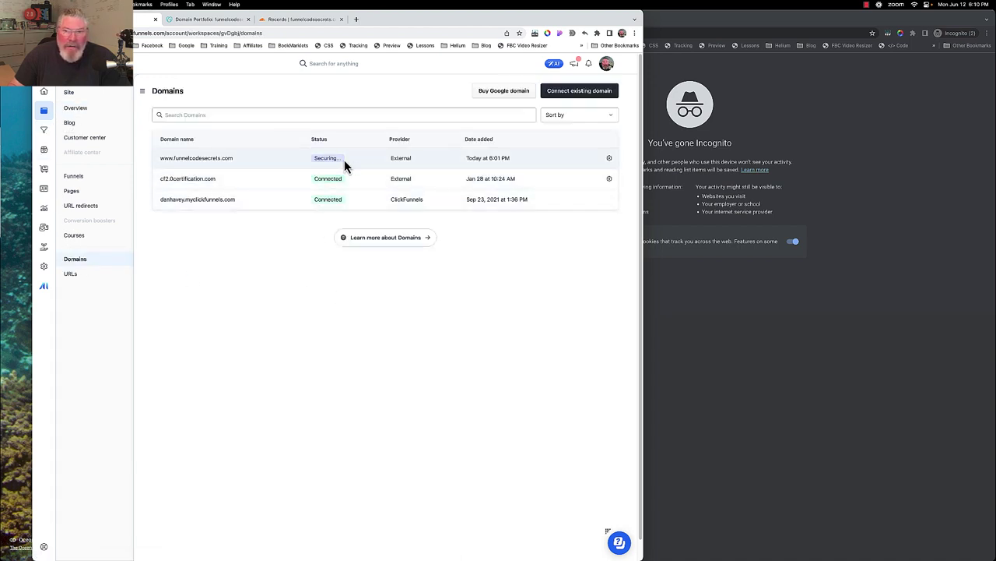
click(224, 159)
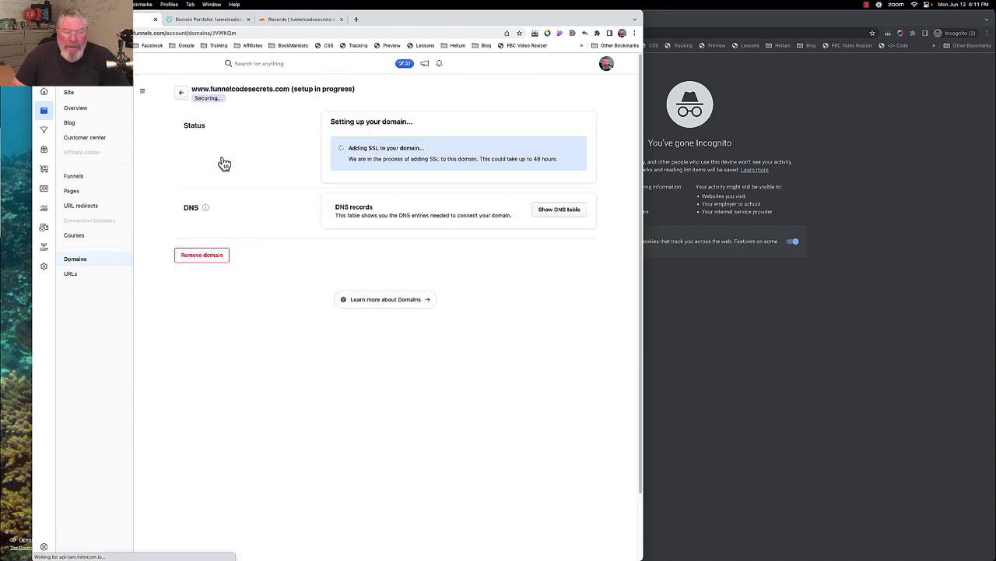
click(556, 212)
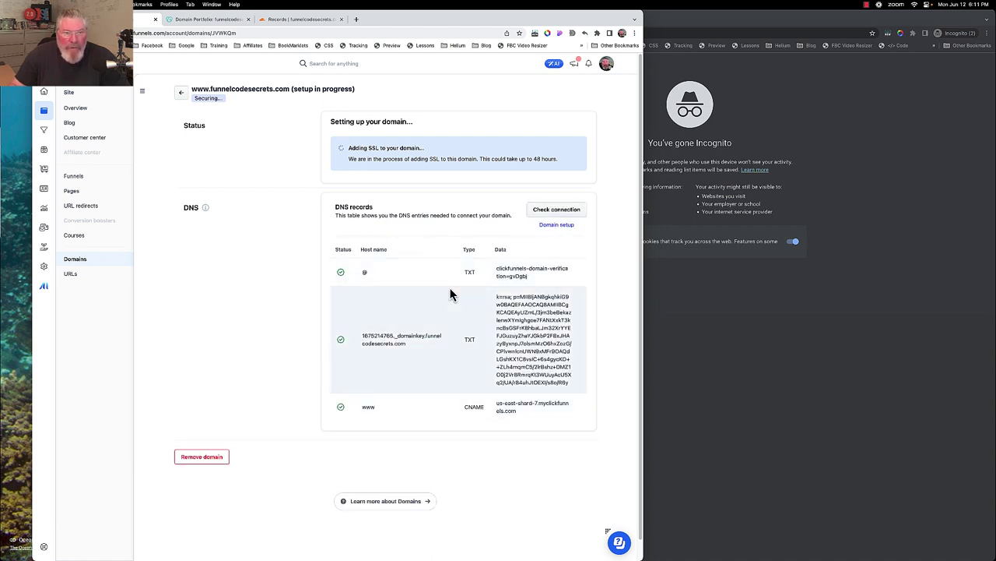
click(867, 6)
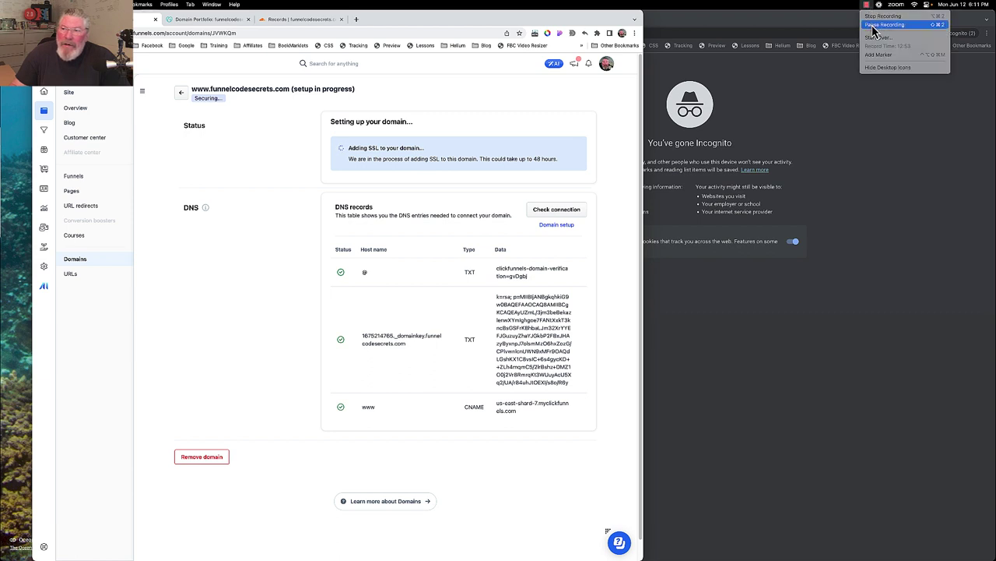
click(872, 25)
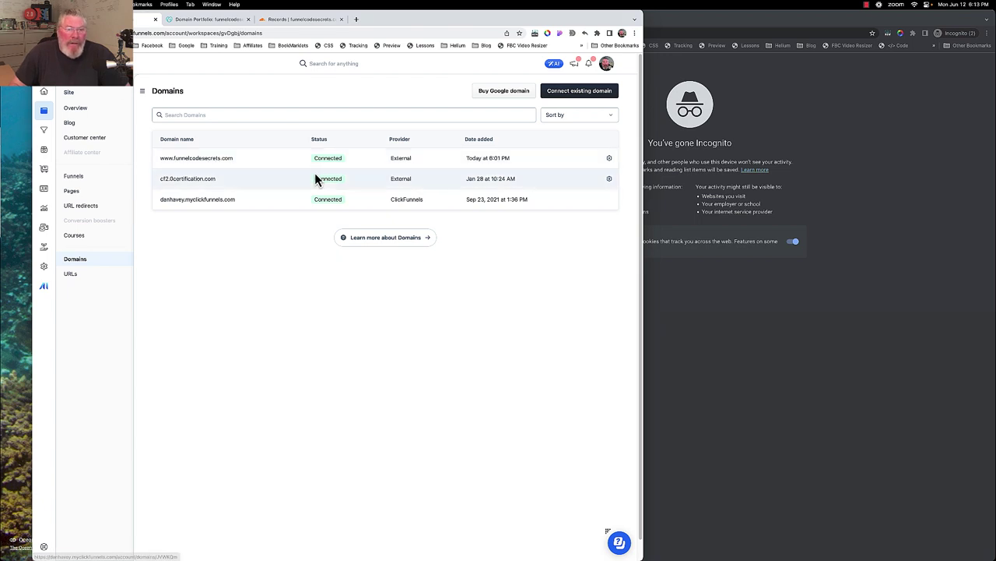
click(208, 159)
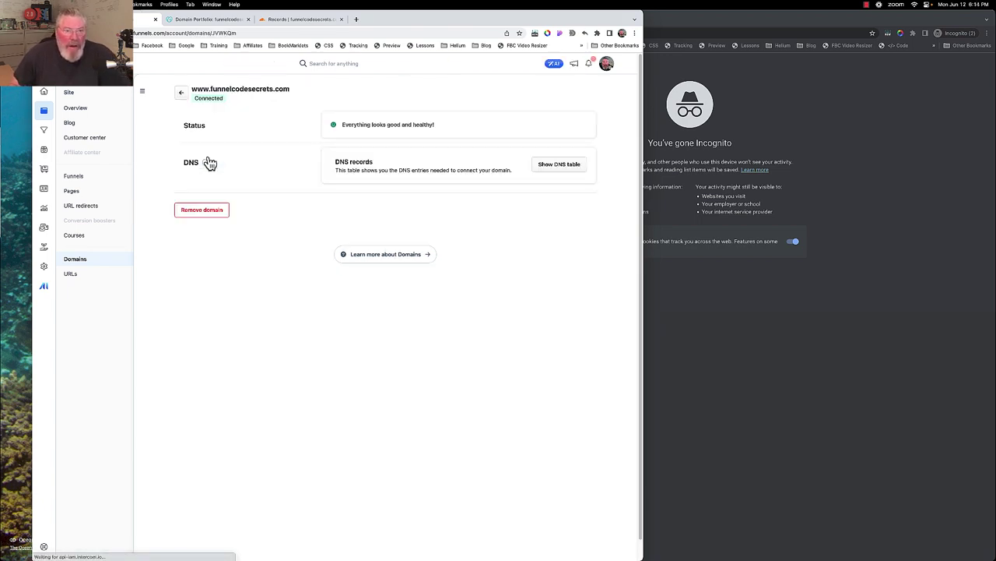
click(543, 165)
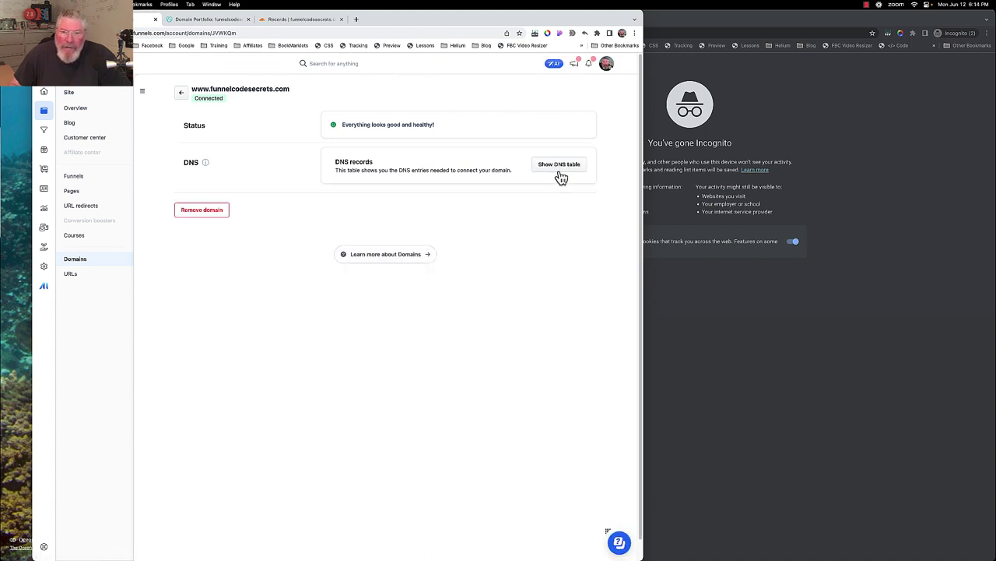
click(558, 172)
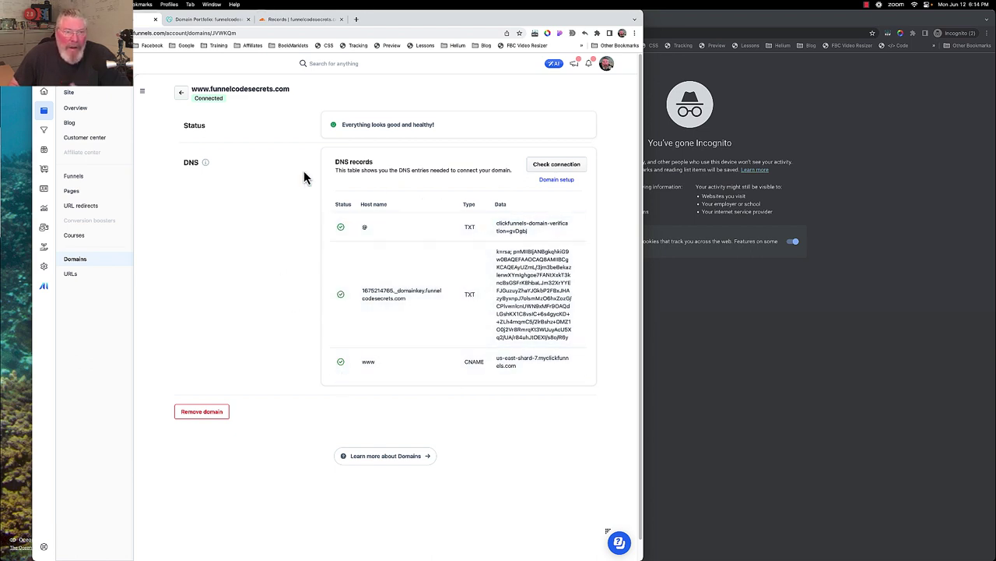
Review the nameservers of funnelcodesecrets.com in GoDaddy and the site's overview in Cloudflare, down to its advanced actions.
click(204, 19)
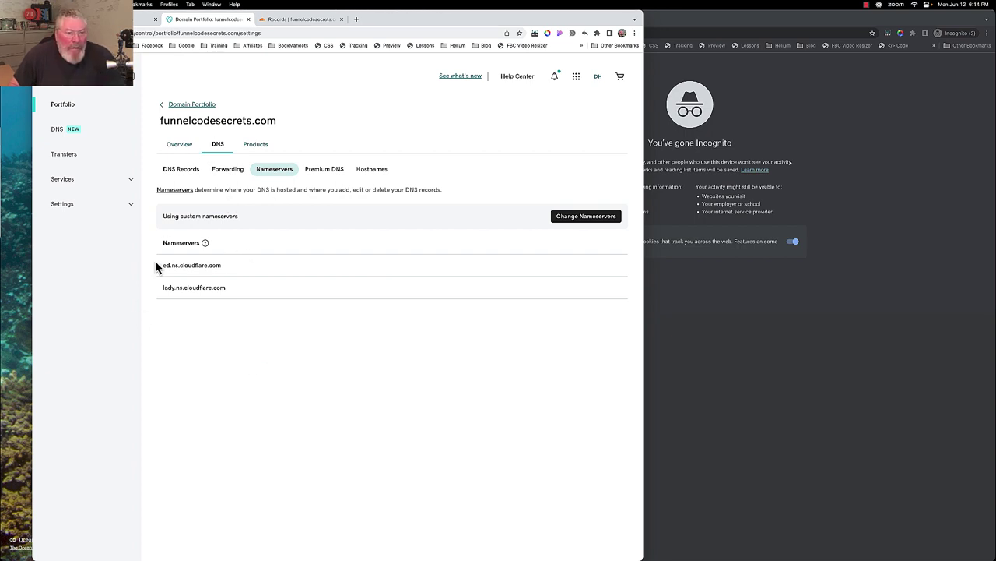
drag(153, 273, 226, 269)
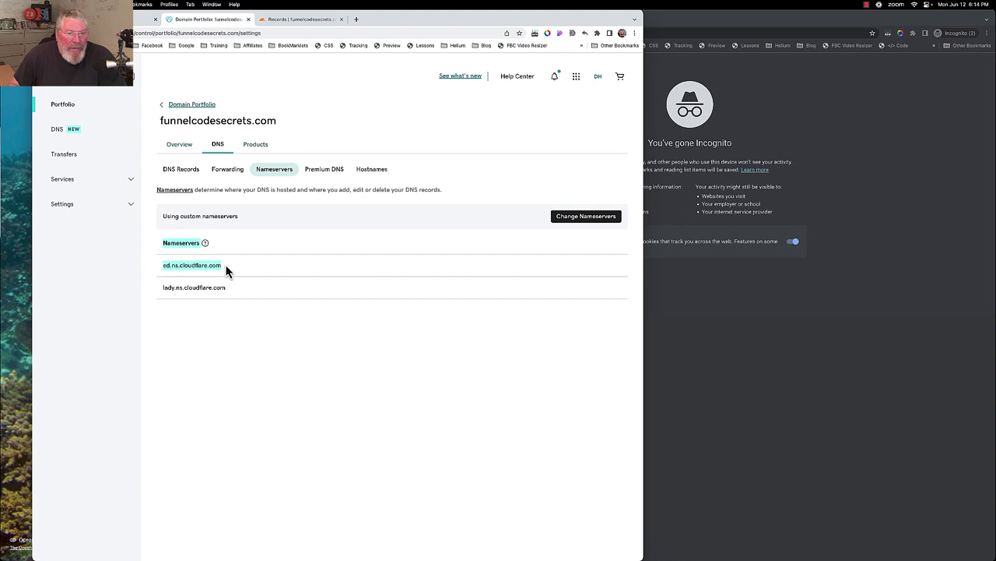
click(302, 18)
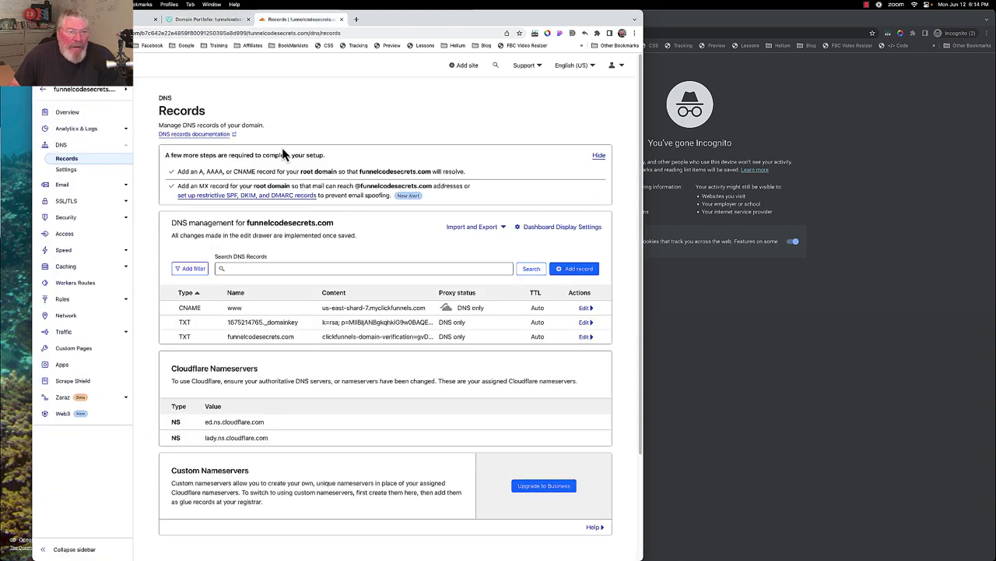
click(78, 118)
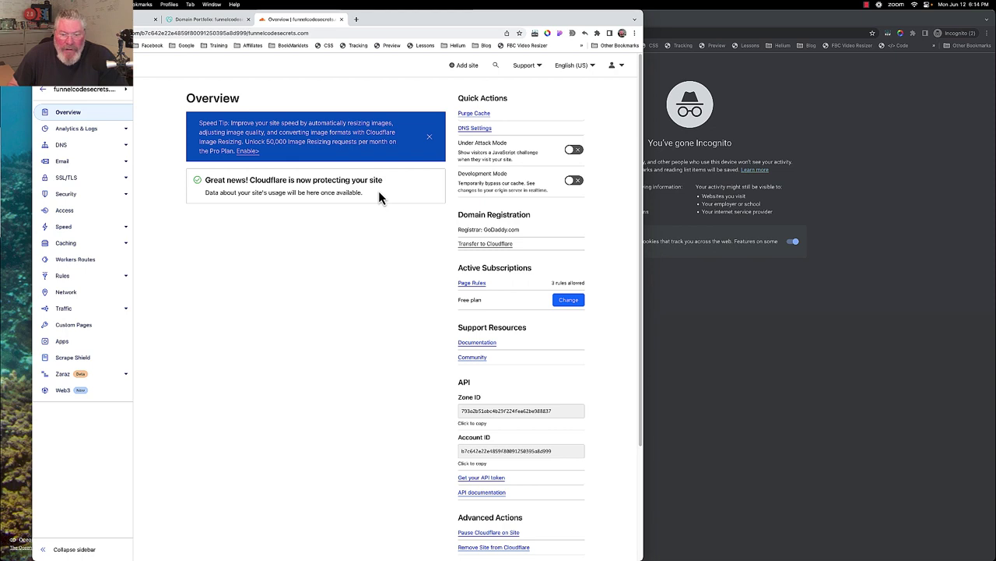
scroll(380, 193, down, 2)
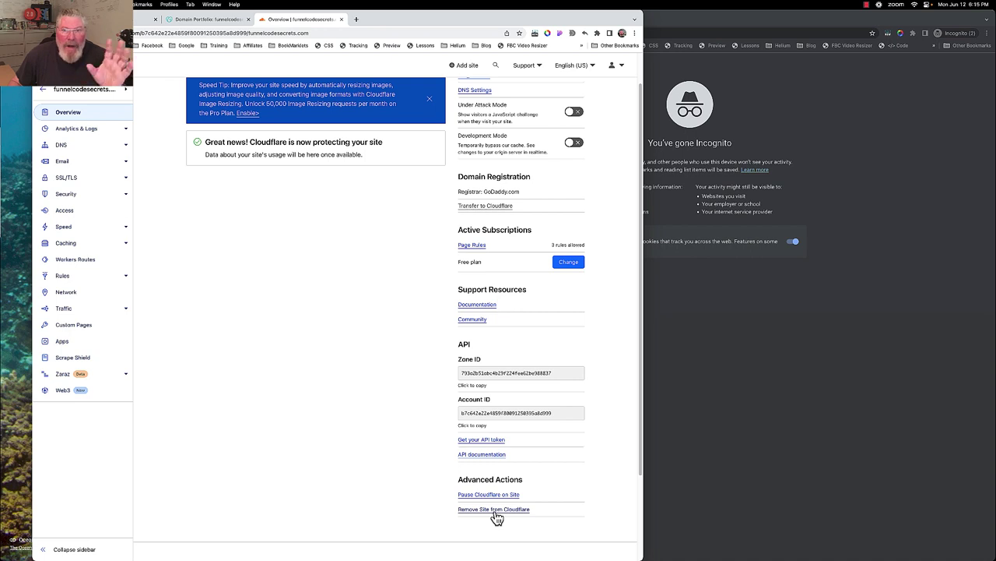
Switch back to GoDaddy, view the nameserver editing options for funnelcodesecrets.com, and close them without making changes.
click(214, 24)
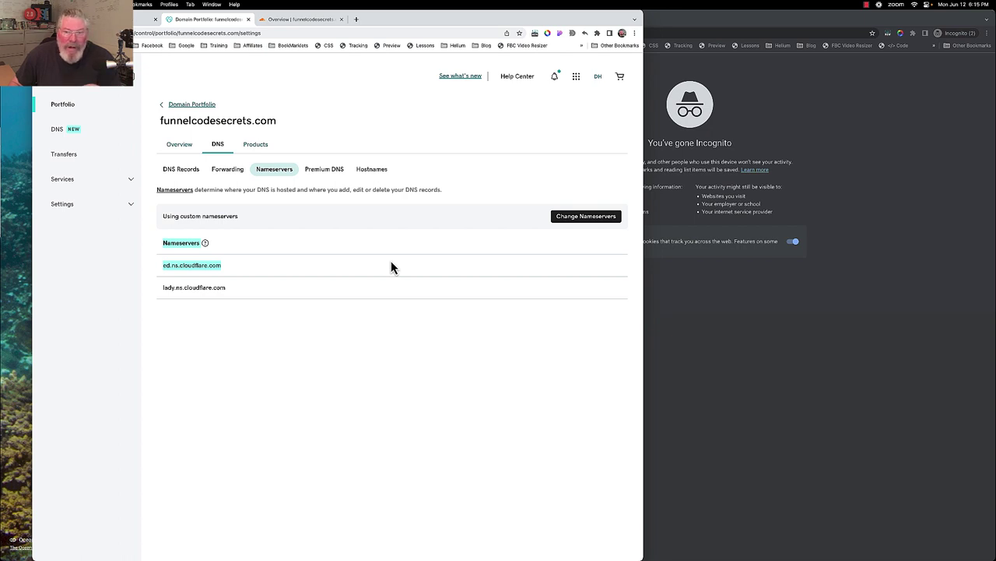
click(568, 219)
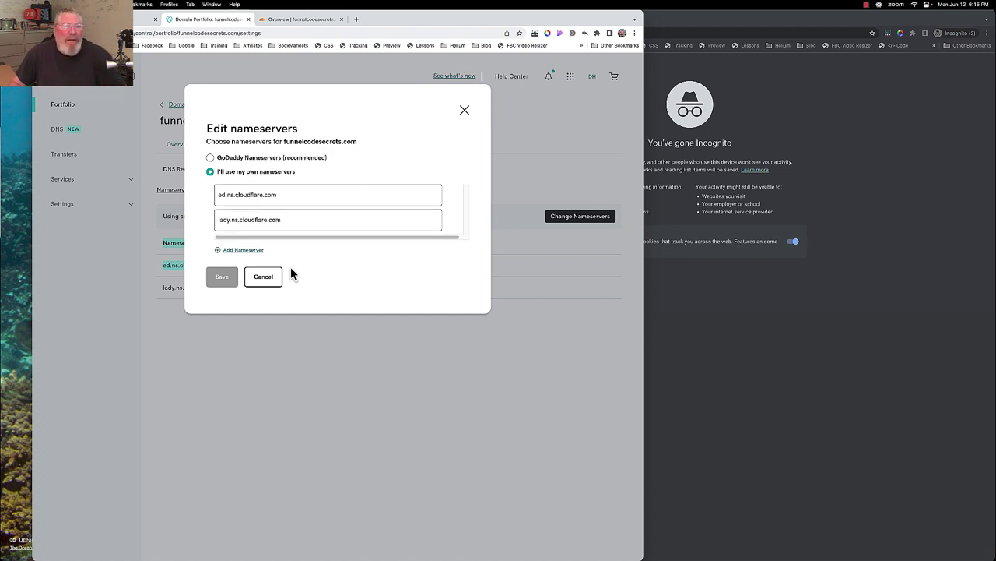
click(465, 111)
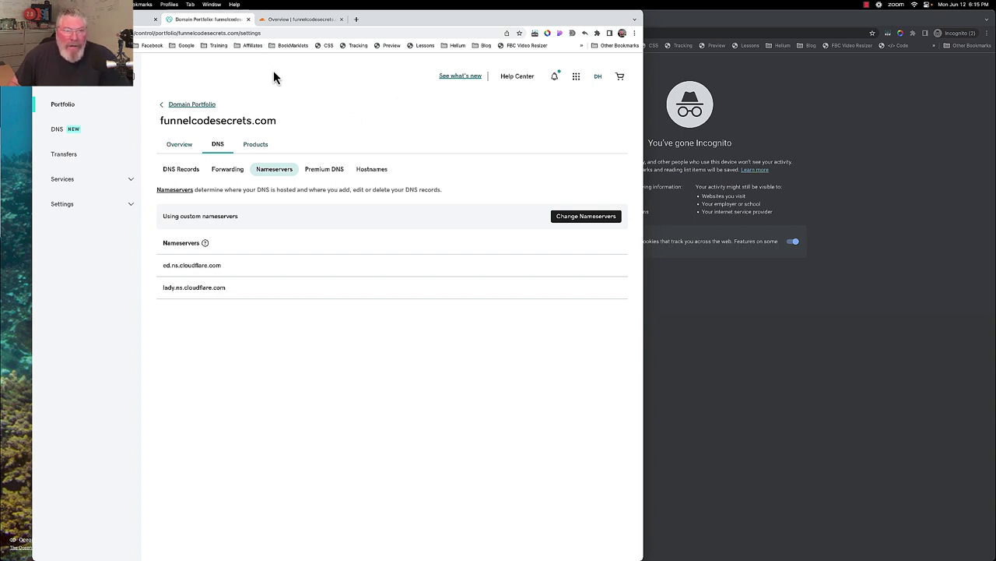
click(145, 19)
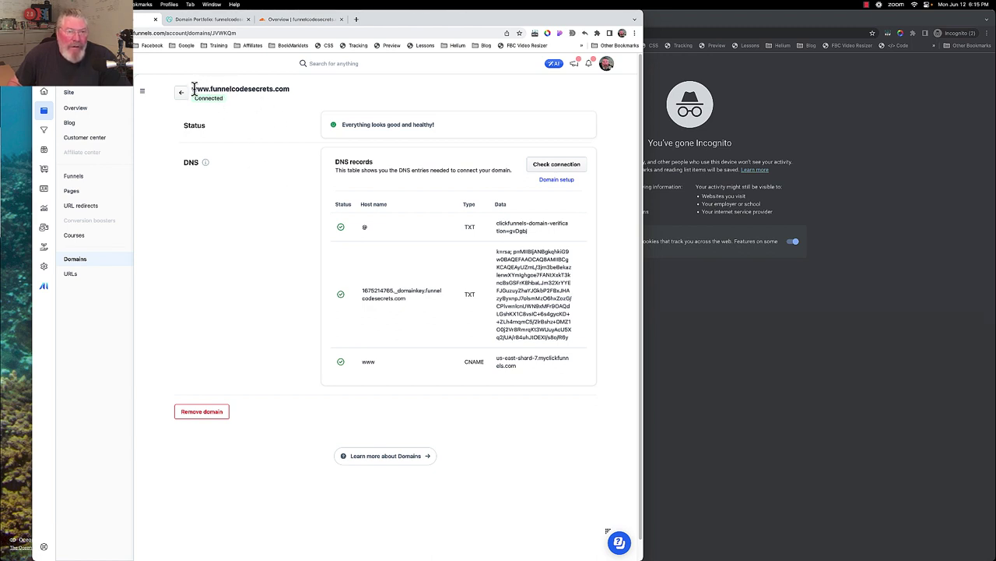
drag(191, 88, 300, 99)
key(super+c)
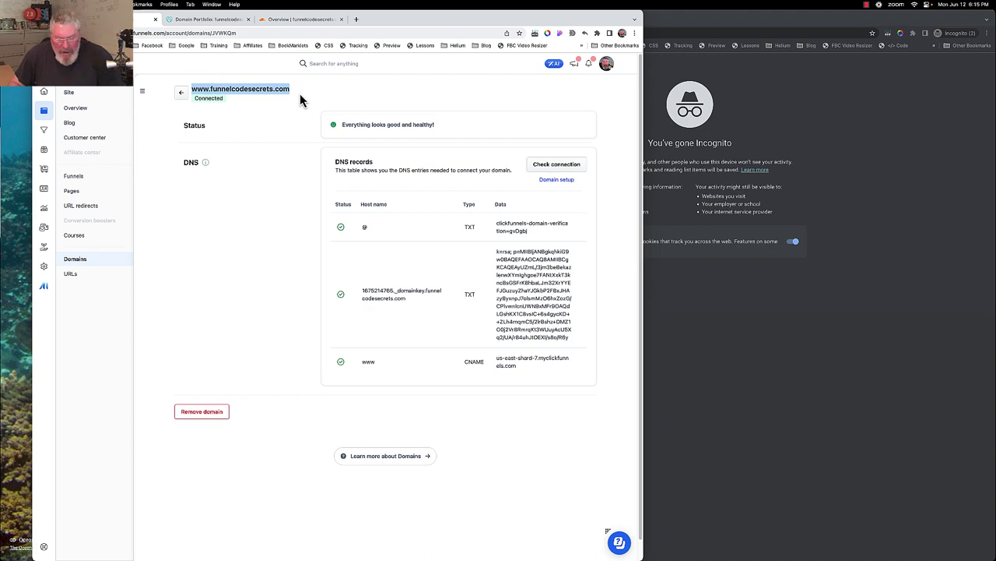
click(868, 106)
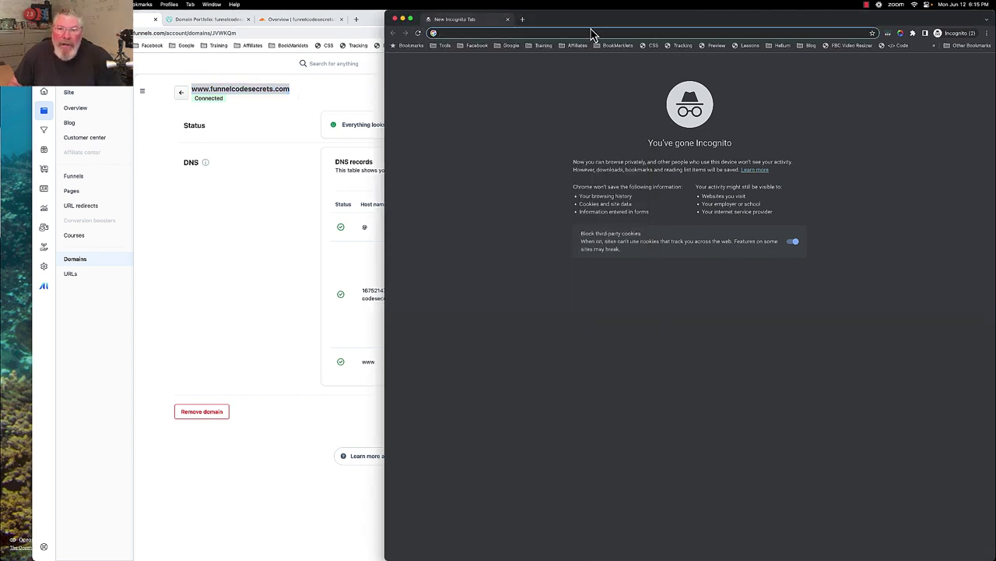
key(super+v)
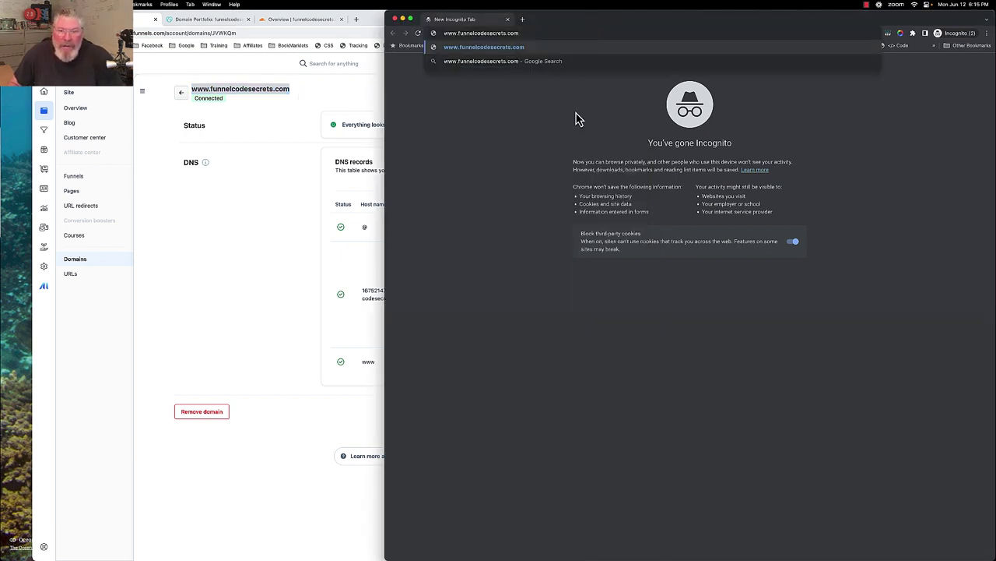
key(Return)
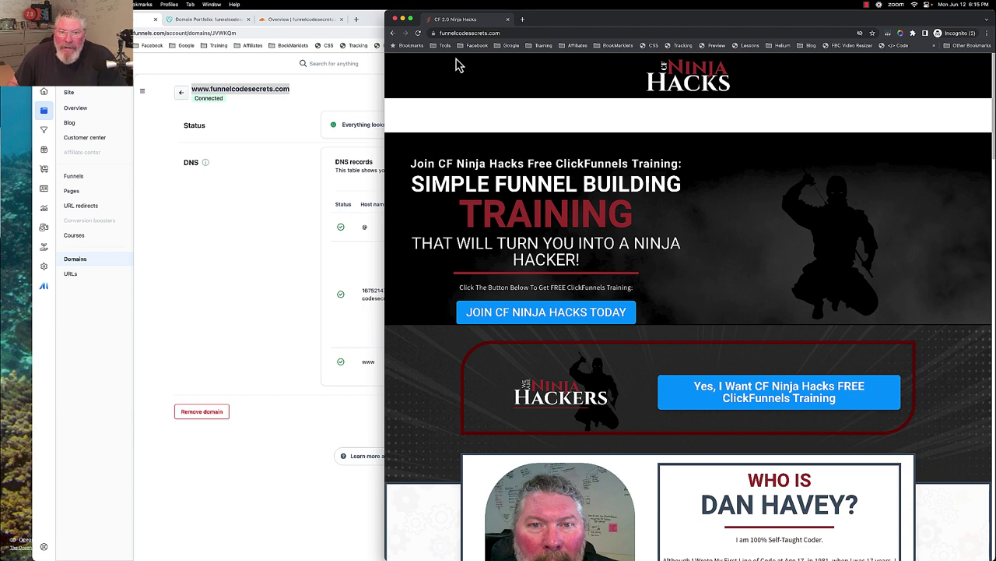
Copy the loaded site's address and test the root address funnelcodesecrets.com without the www prefix in a new incognito tab.
click(461, 33)
key(super+c)
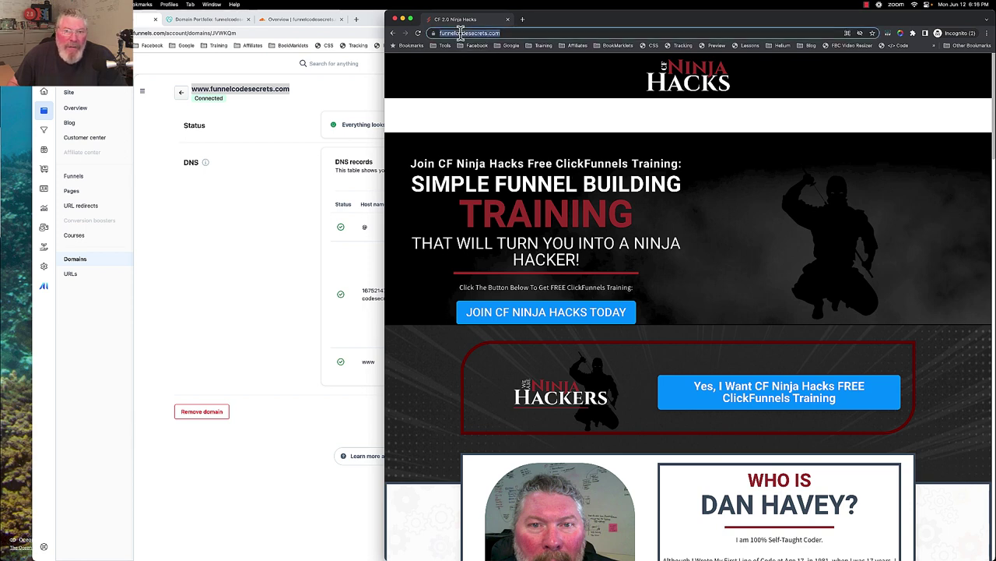
click(461, 32)
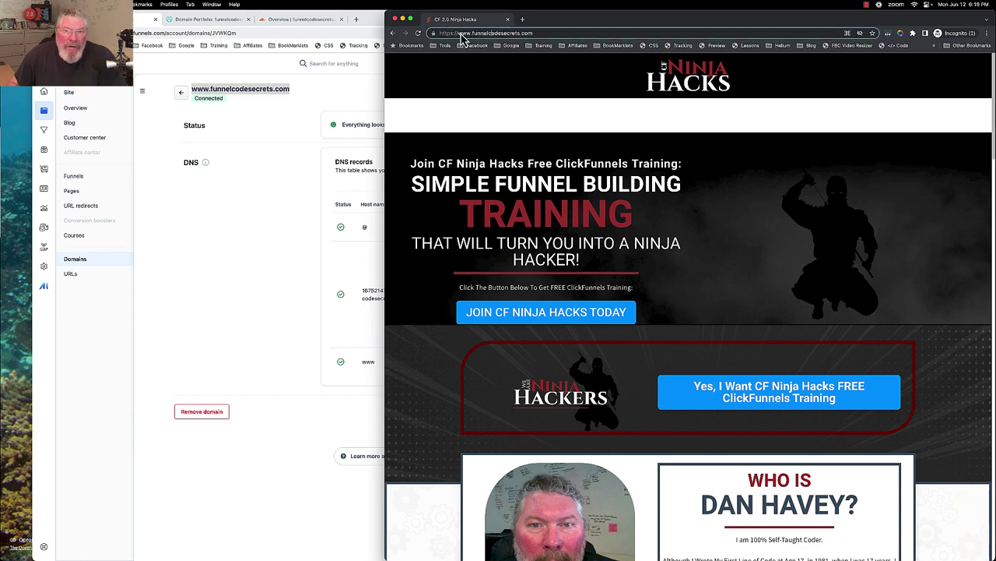
click(523, 20)
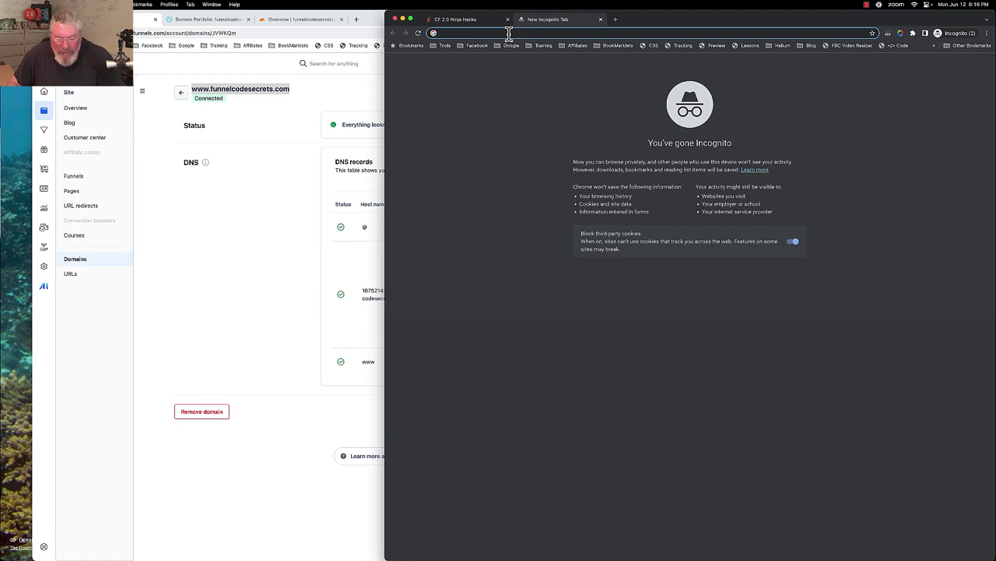
key(super+v)
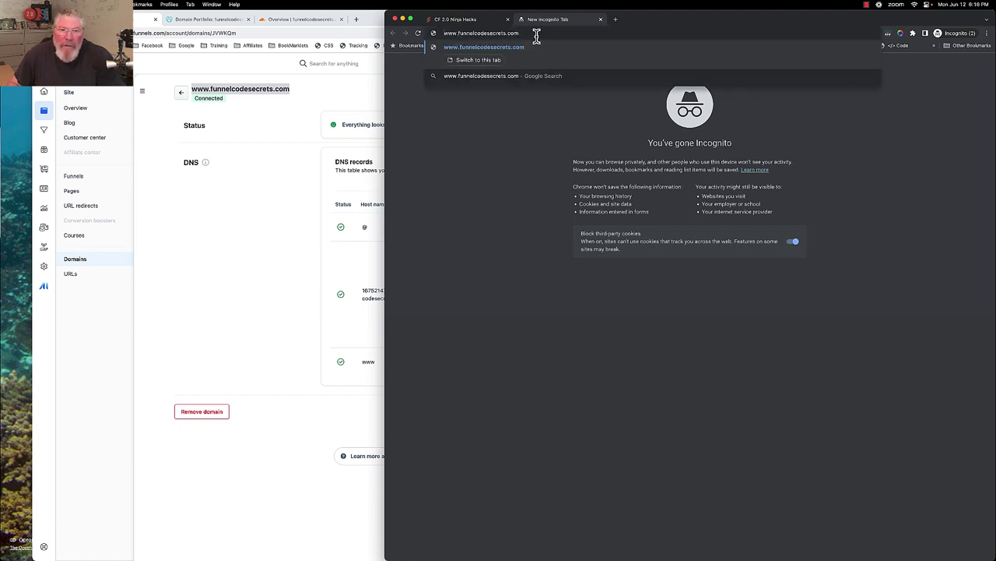
key(BackSpace)
key(BackSpace)
key(BackSpace)
key(BackSpace)
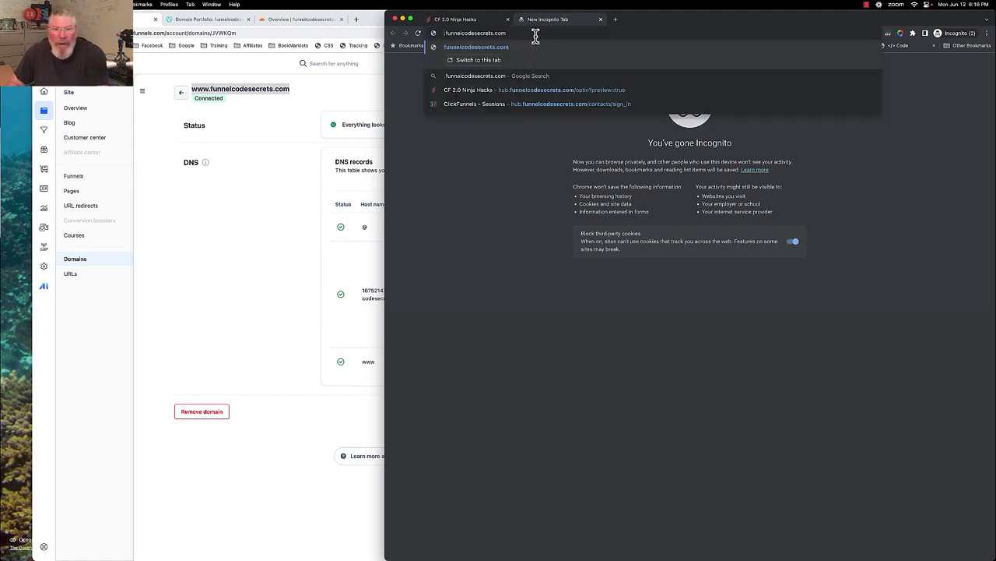
key(Return)
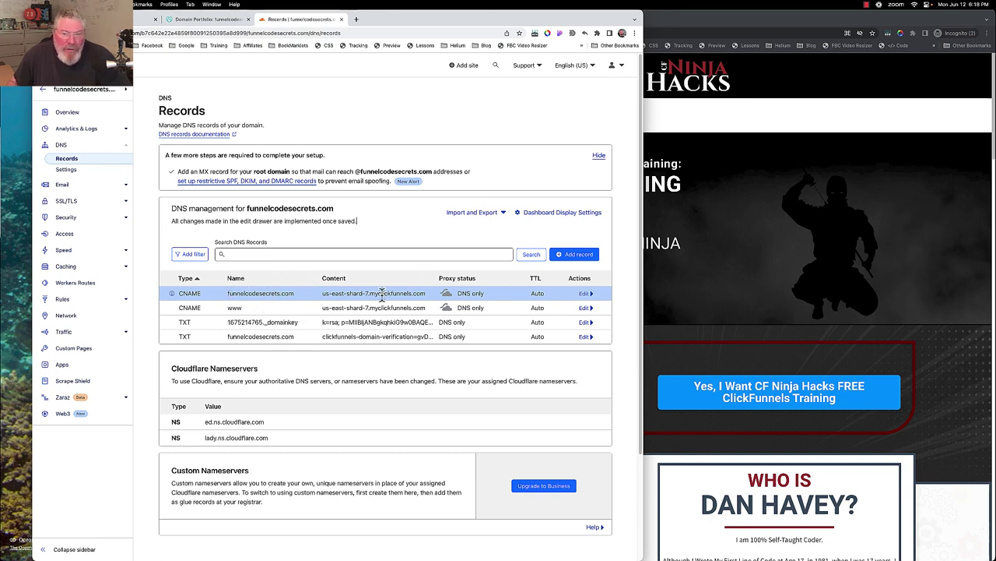
Open the funnelcodesecrets.com CNAME record in Cloudflare for editing, examine its name and target, and save it unchanged.
click(586, 293)
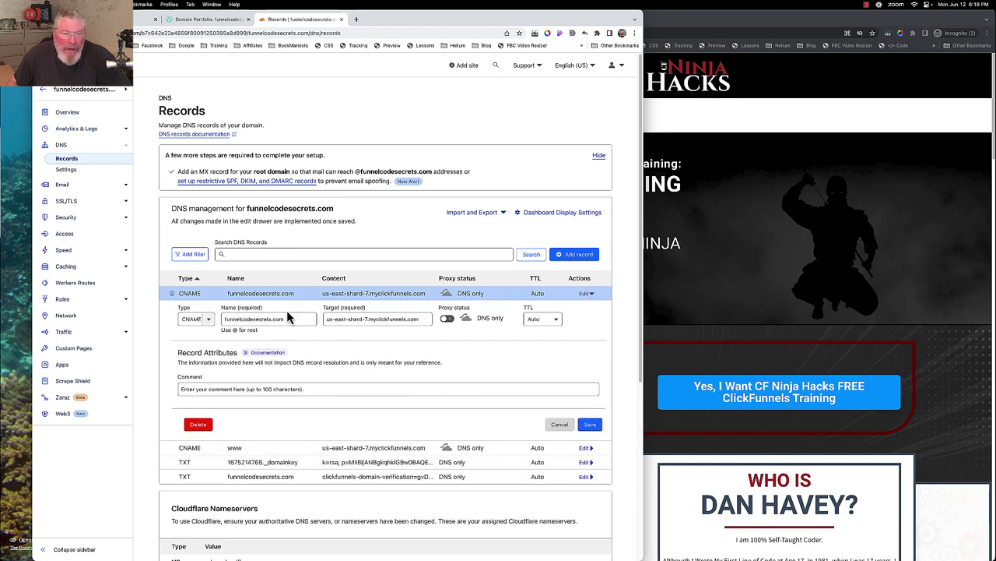
click(288, 320)
drag(288, 319, 224, 320)
key(super+c)
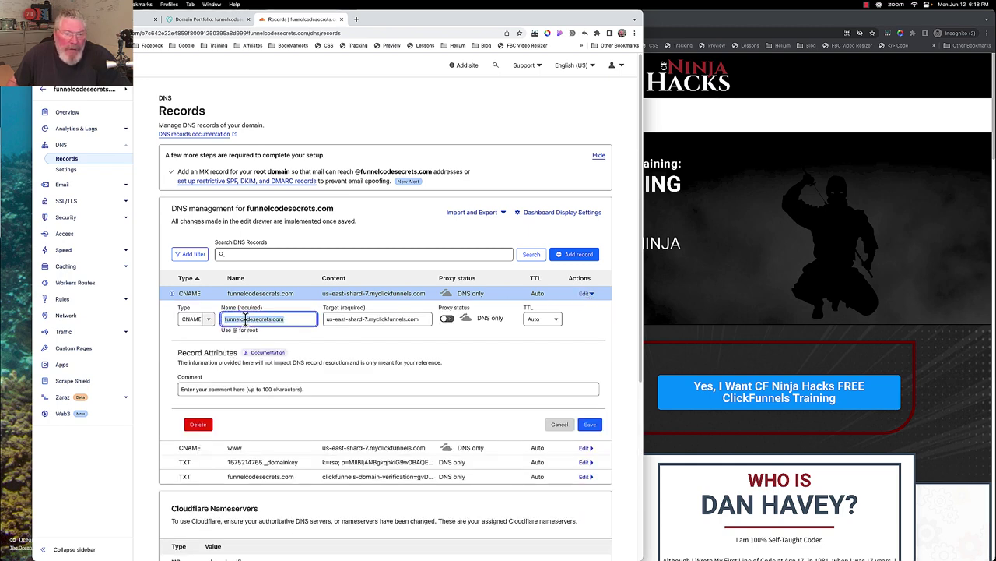
click(342, 321)
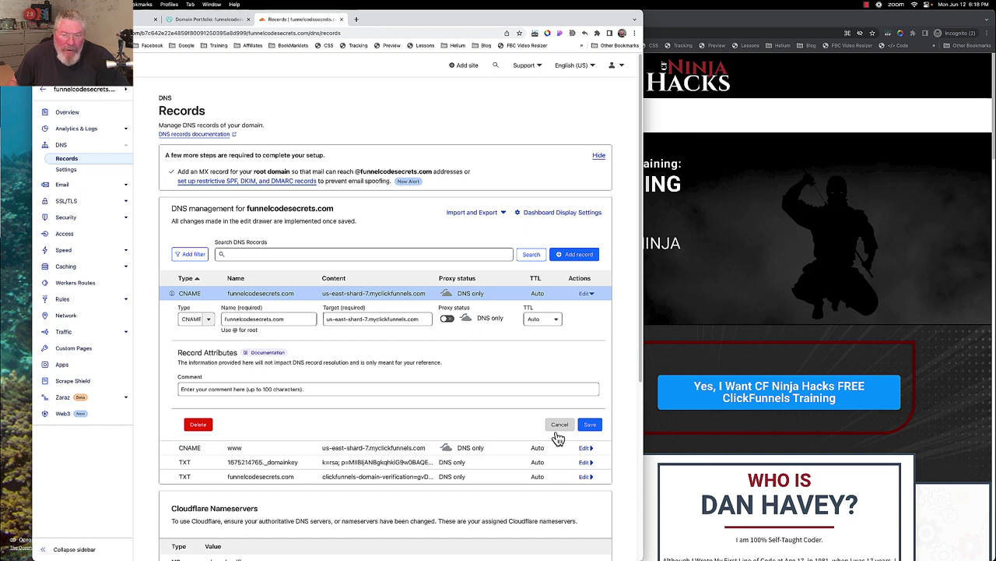
click(591, 425)
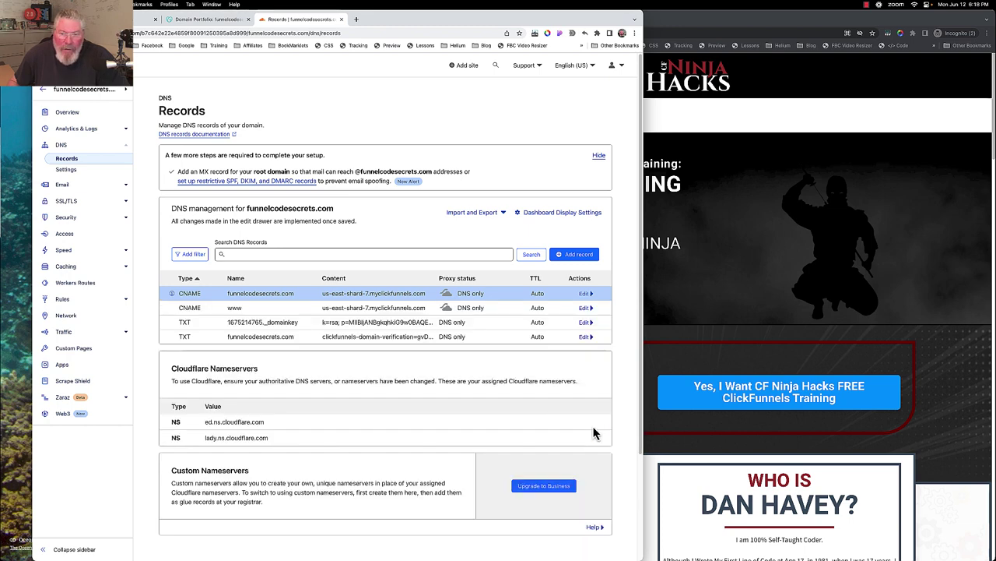
click(682, 41)
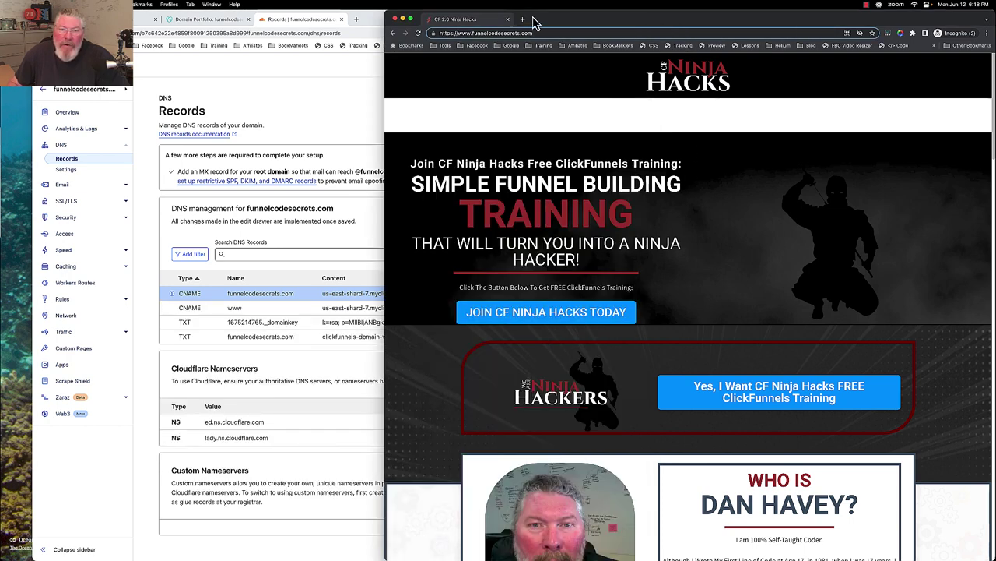
key(super+t)
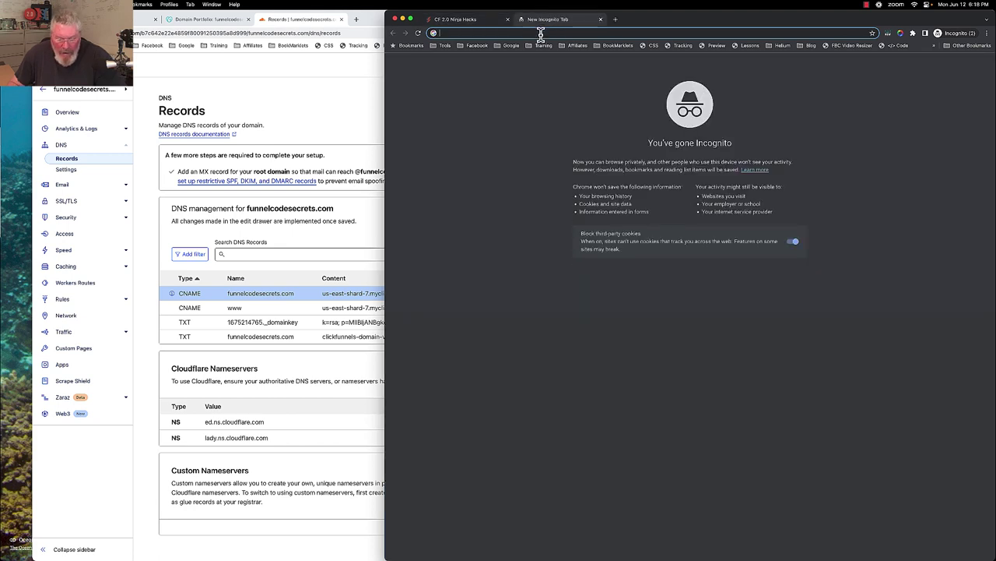
key(super+v)
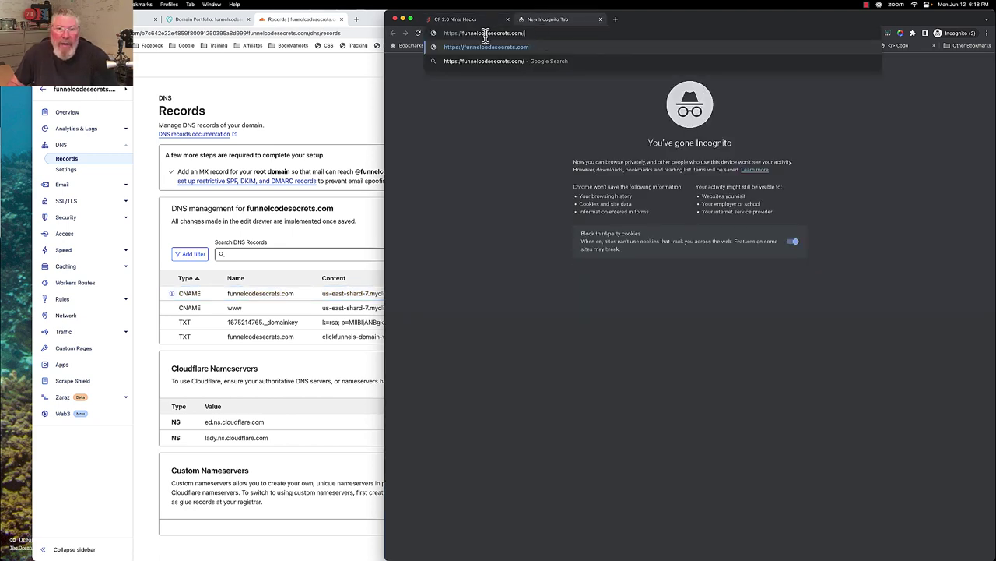
drag(462, 35, 443, 34)
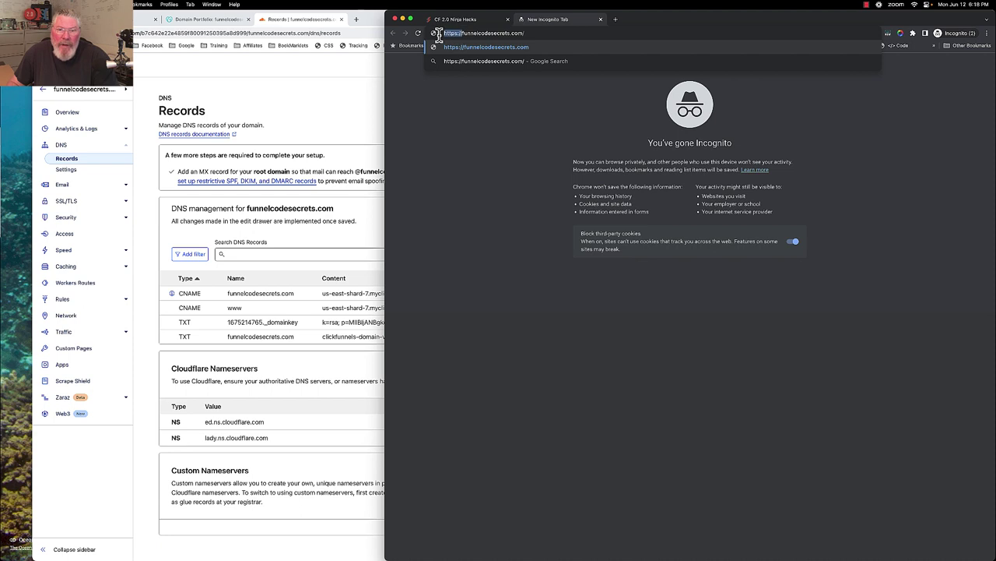
key(BackSpace)
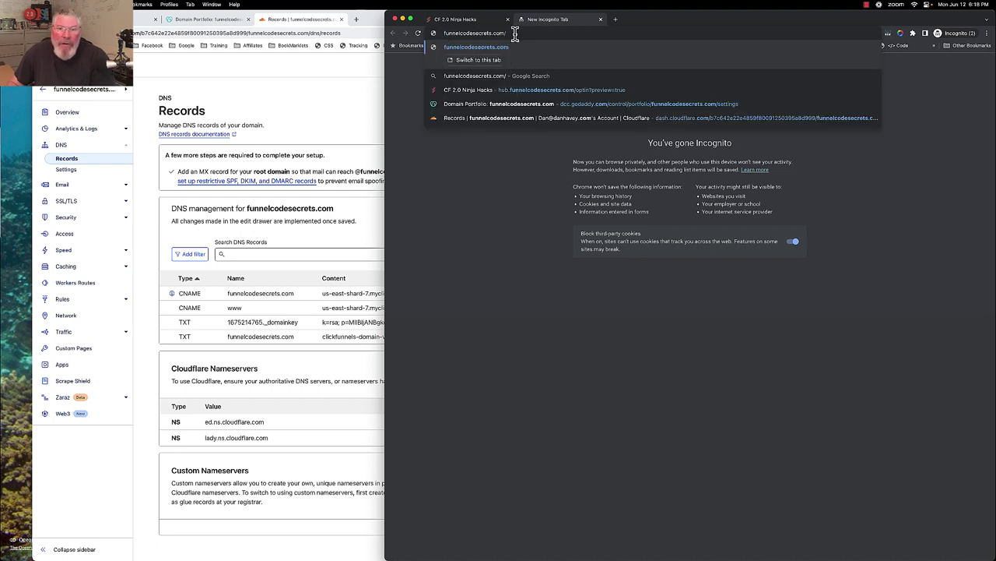
click(515, 34)
key(BackSpace)
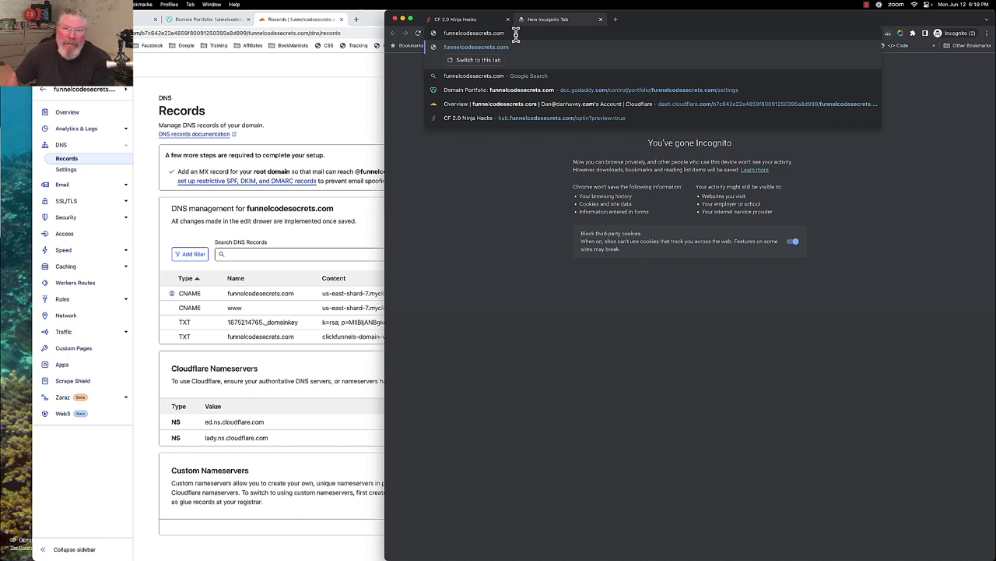
key(Return)
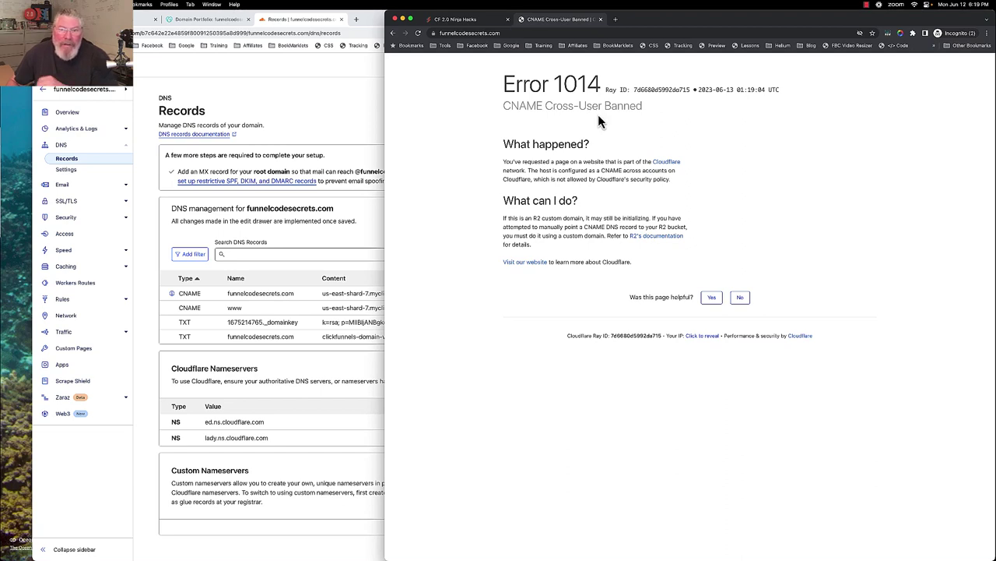
Open Cloudflare's page rules for funnelcodesecrets.com and capture a screenshot of the list of existing rules.
click(360, 229)
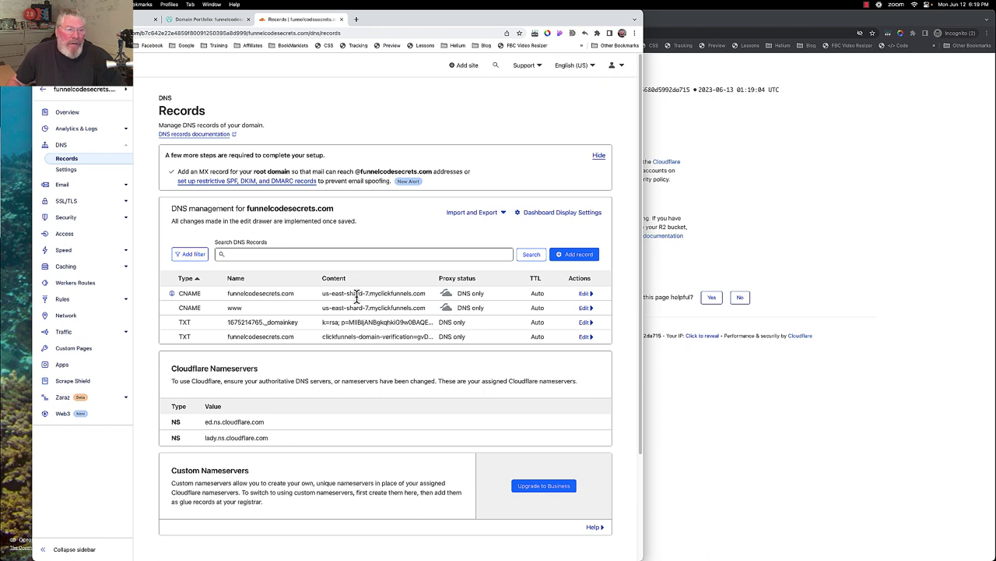
click(64, 303)
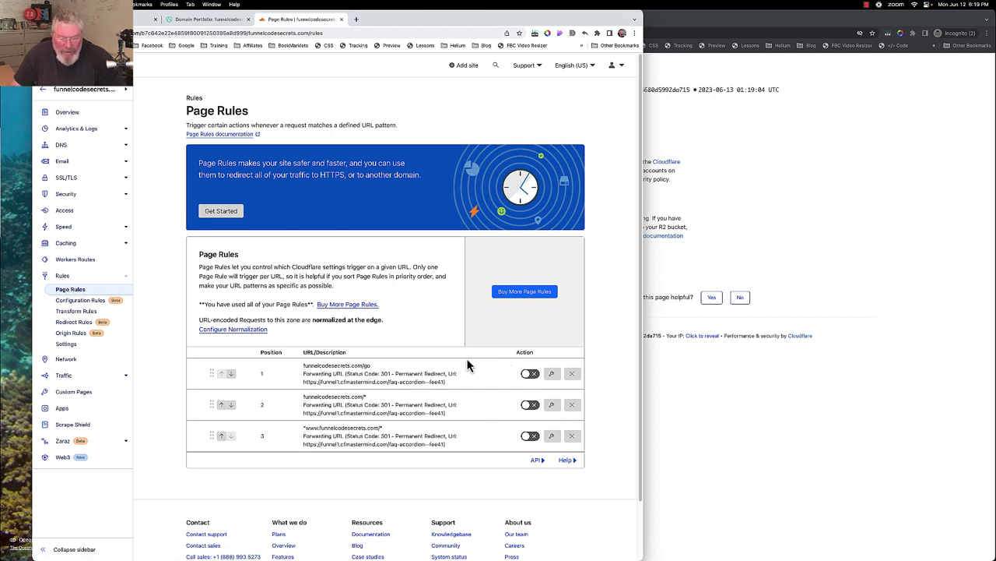
key(super+shift+4)
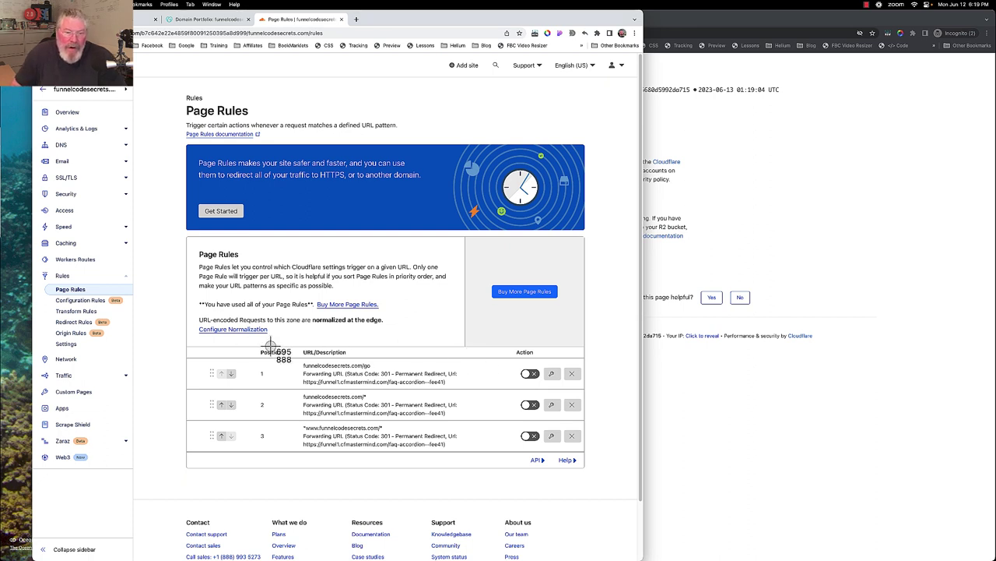
drag(281, 345, 490, 502)
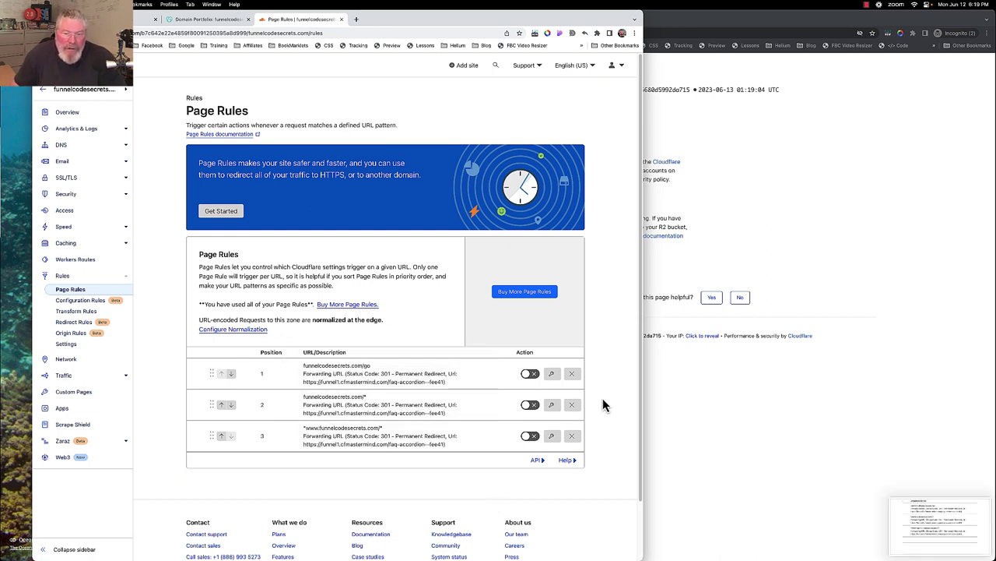
Delete all three existing forwarding page rules, and check the purchase offer for additional page rules without buying any.
click(572, 374)
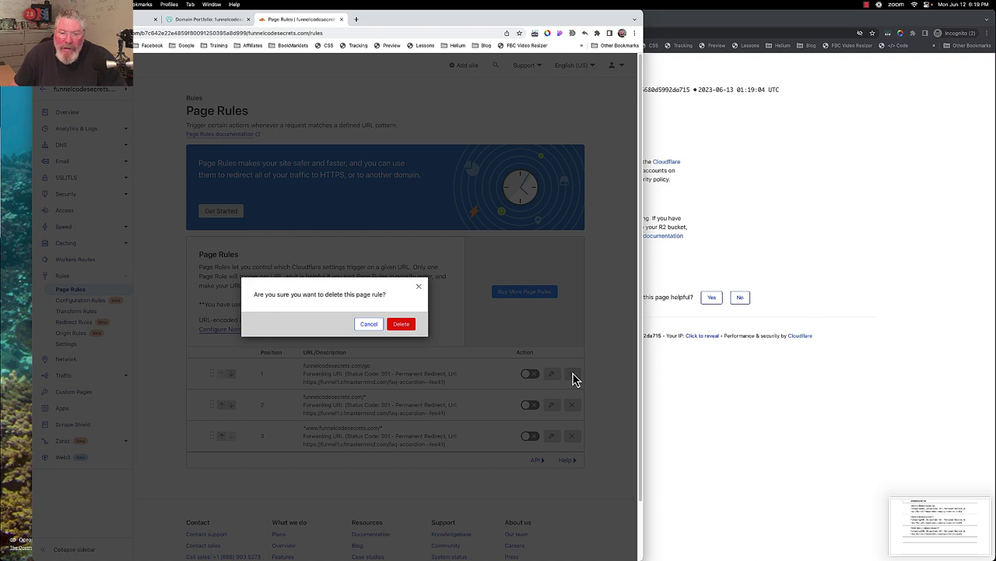
click(404, 330)
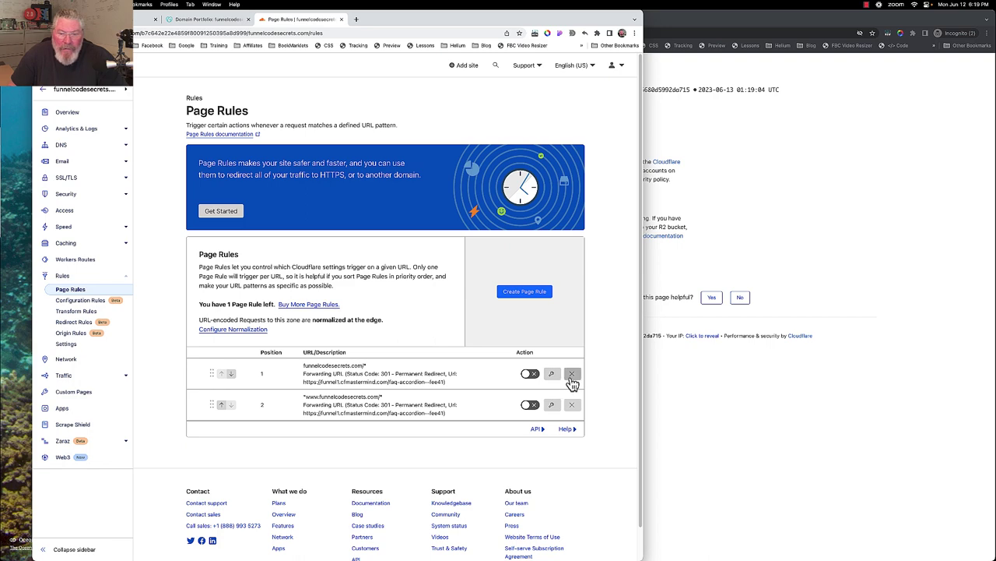
click(571, 377)
click(402, 325)
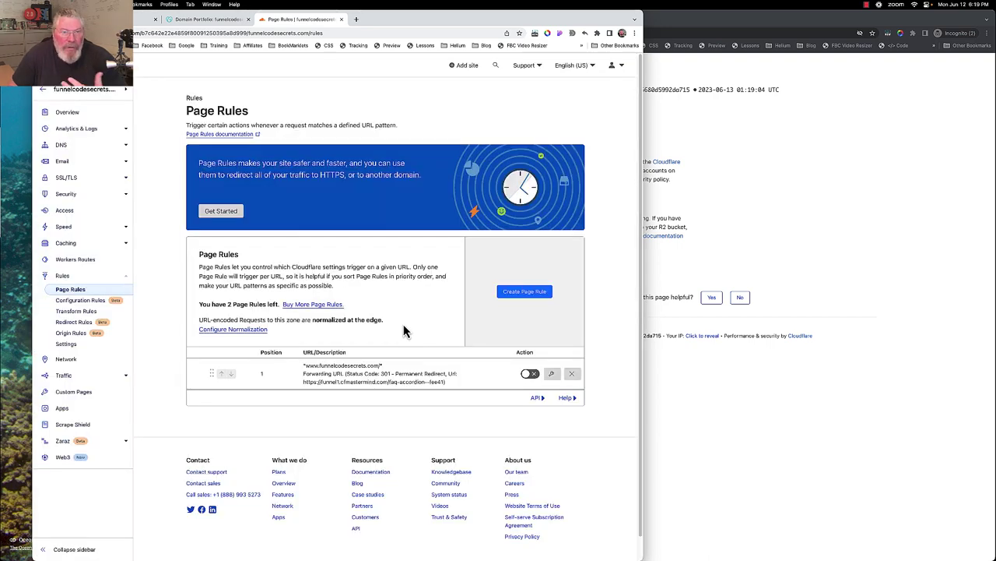
click(572, 374)
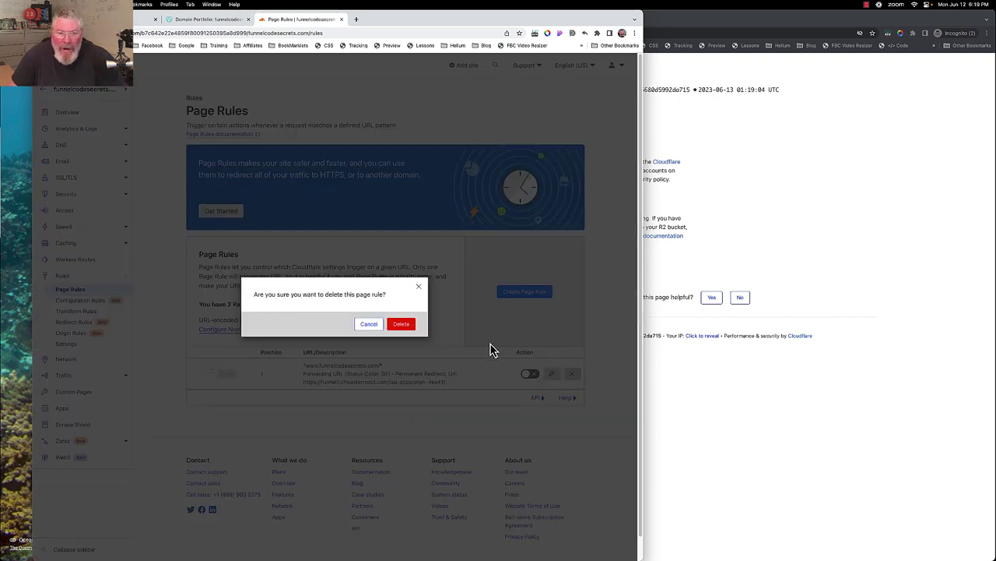
click(412, 330)
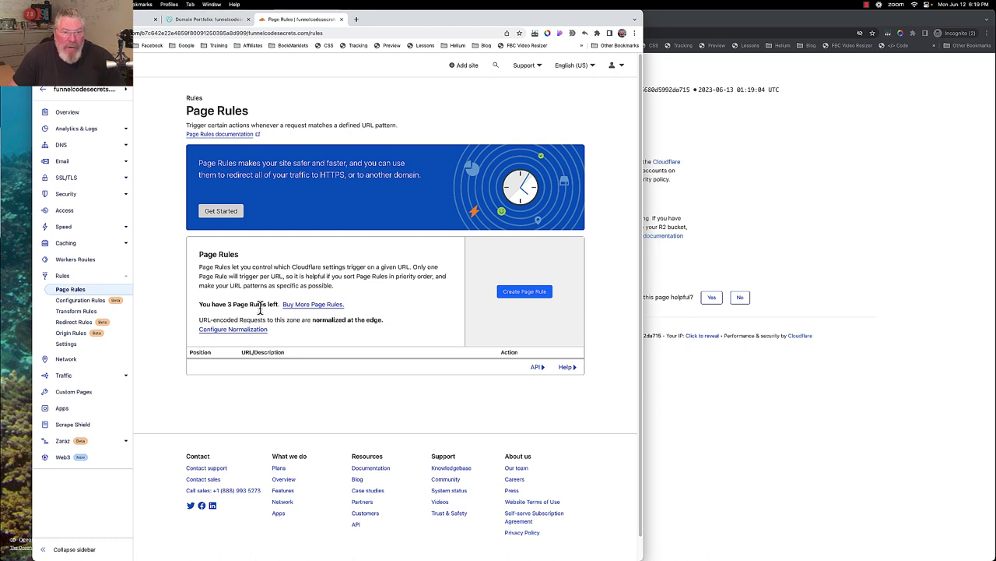
click(304, 313)
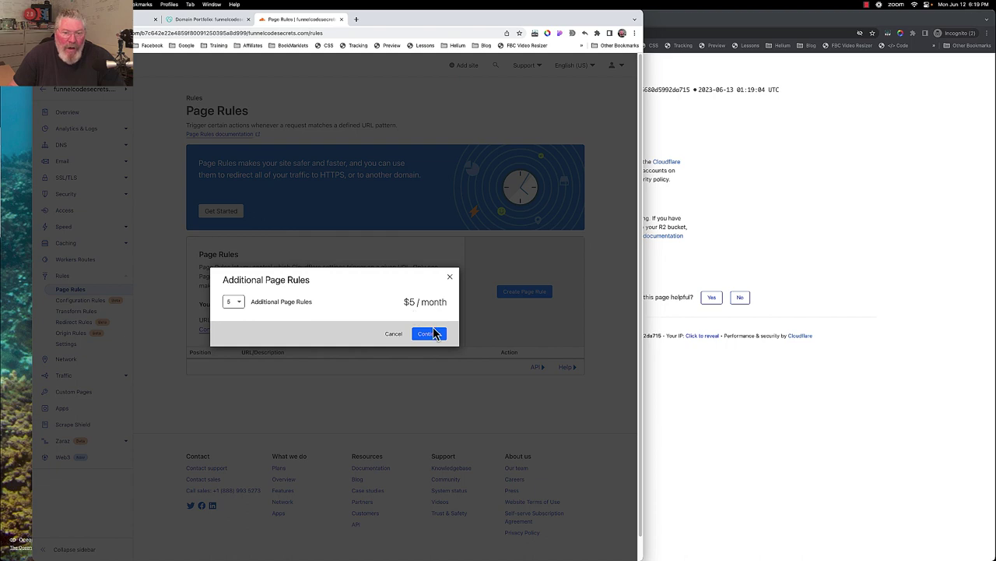
click(453, 279)
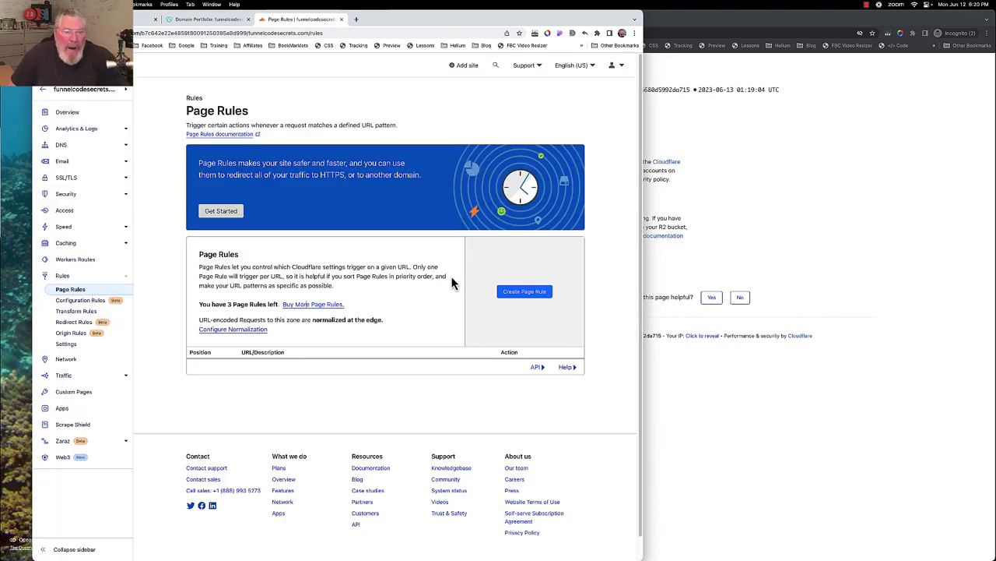
click(527, 293)
click(340, 199)
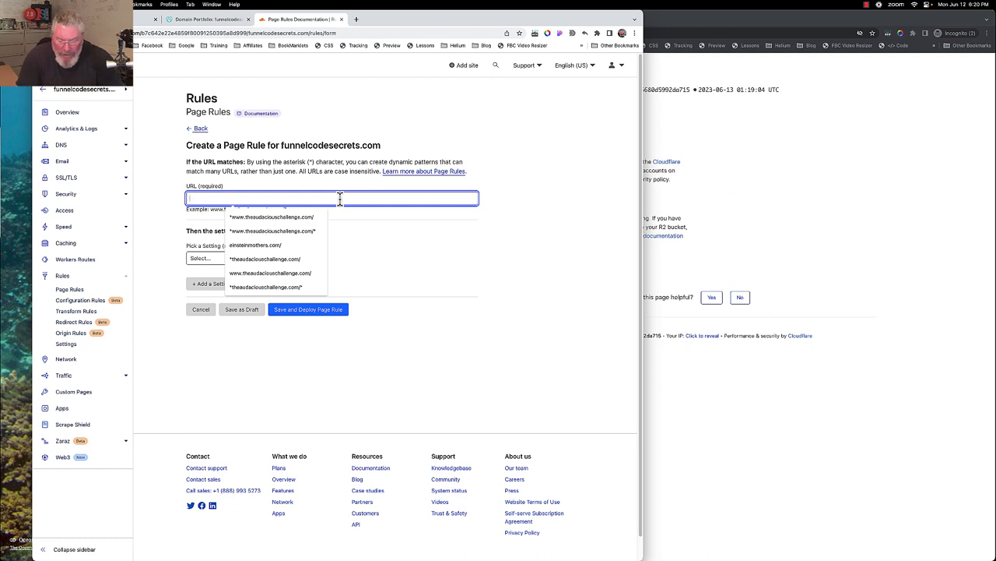
text(https://funnelcodesecrets.com/)
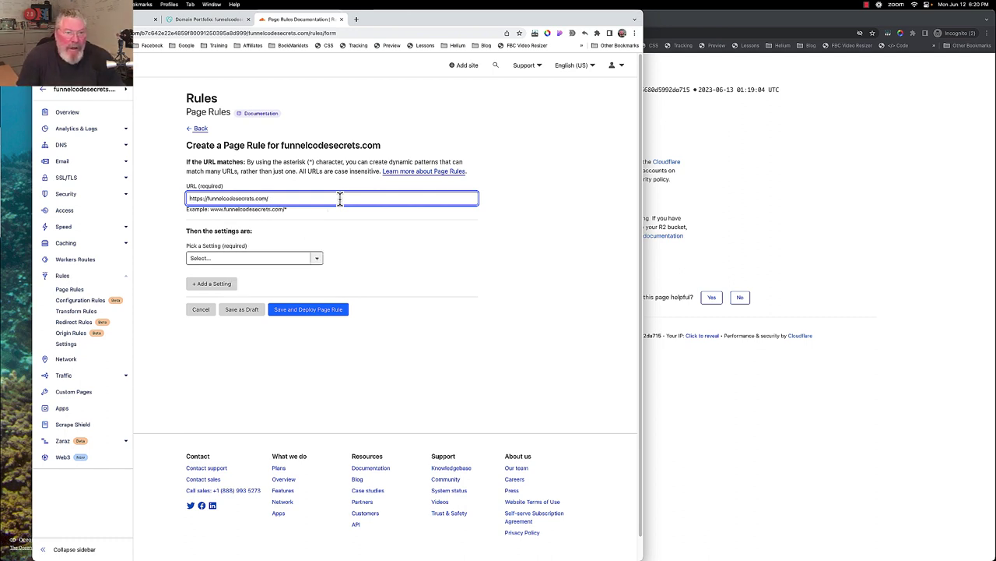
click(208, 199)
key(BackSpace)
key(BackSpace)
key(BackSpace)
key(BackSpace)
key(BackSpace)
key(BackSpace)
key(BackSpace)
key(BackSpace)
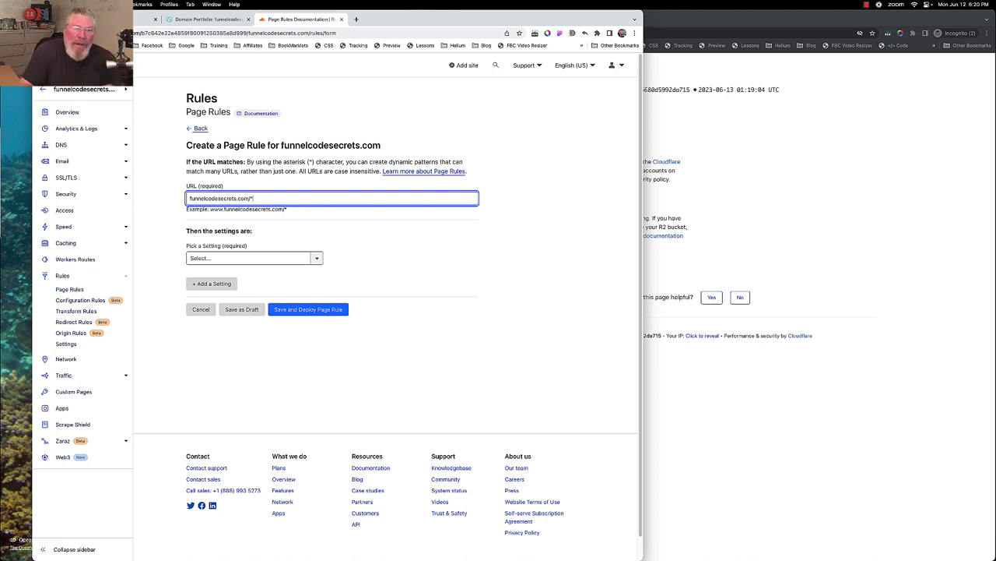
Set the page rule's action to Forwarding URL with status code 301 - Permanent Redirect.
click(225, 258)
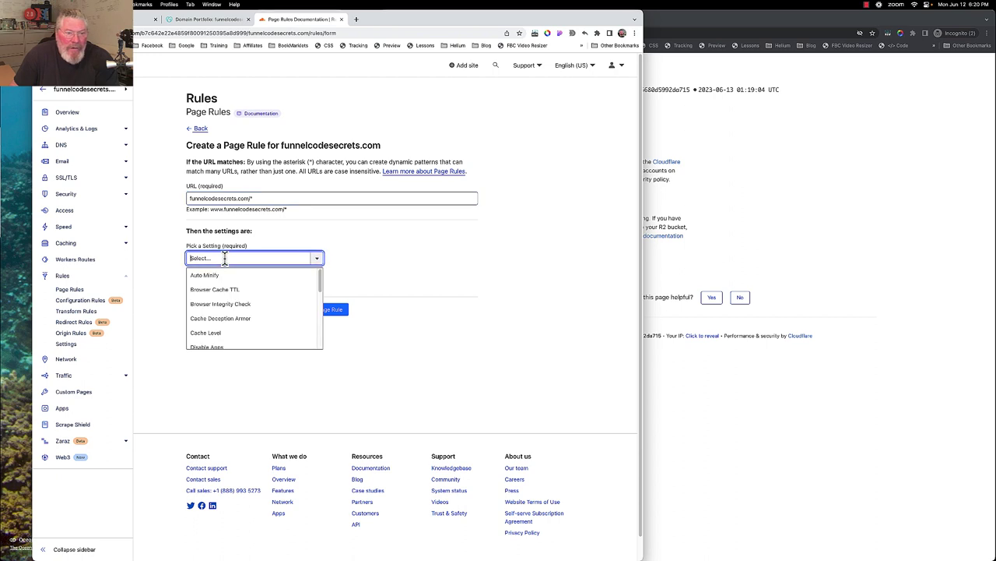
scroll(222, 327, down, 3)
scroll(223, 327, down, 4)
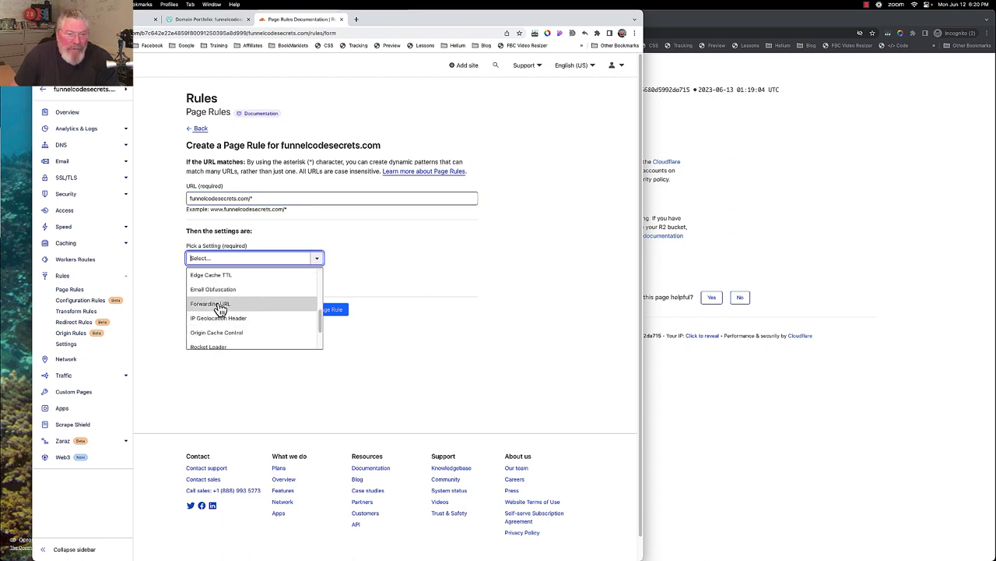
click(221, 303)
click(346, 261)
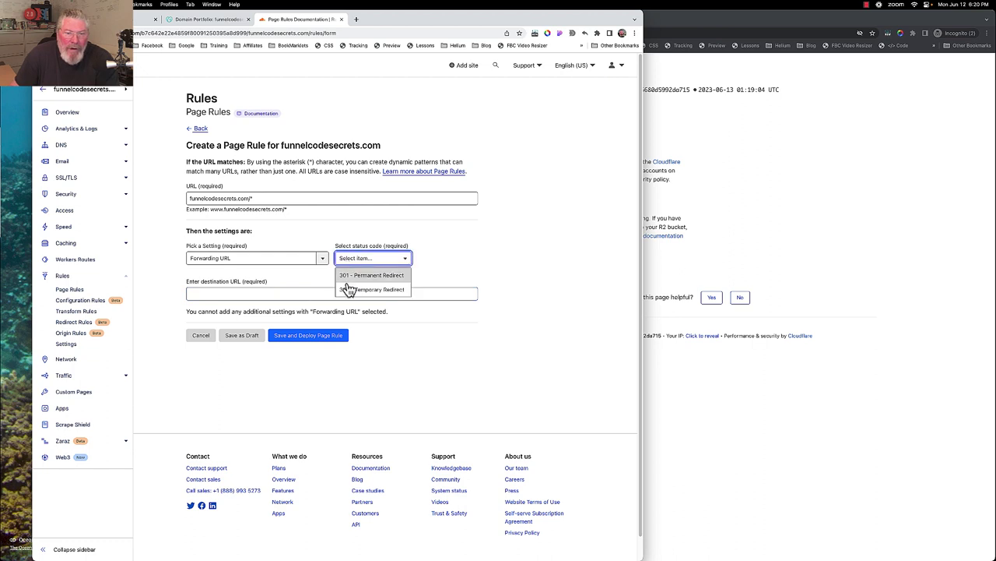
click(350, 276)
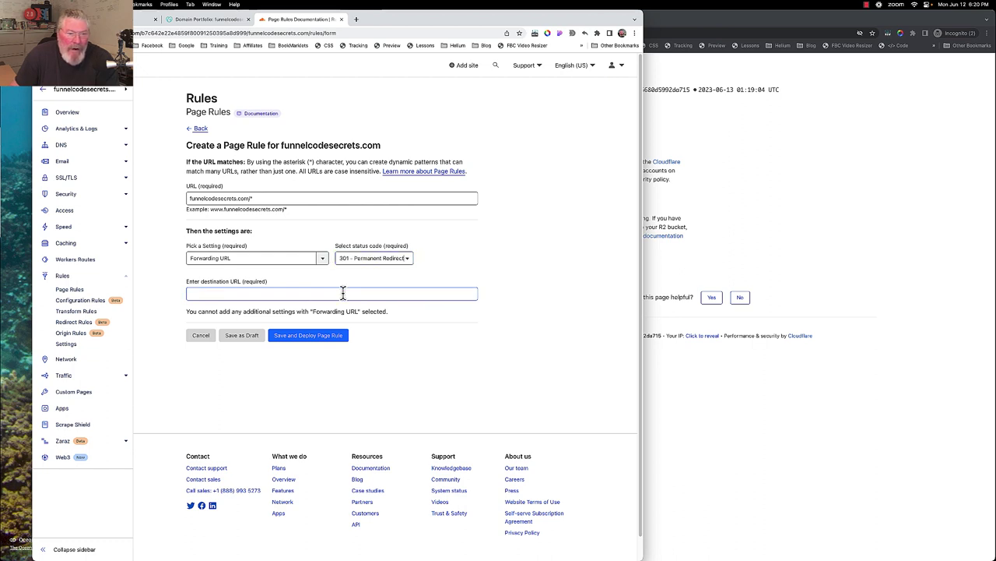
click(343, 292)
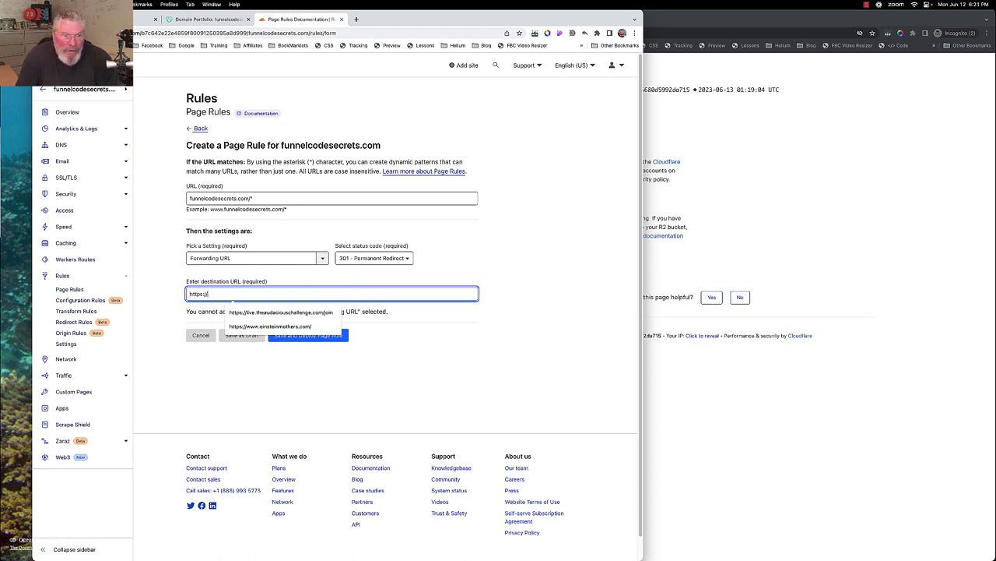
text(https://)
text(https://funnelcodesecrets.com/)
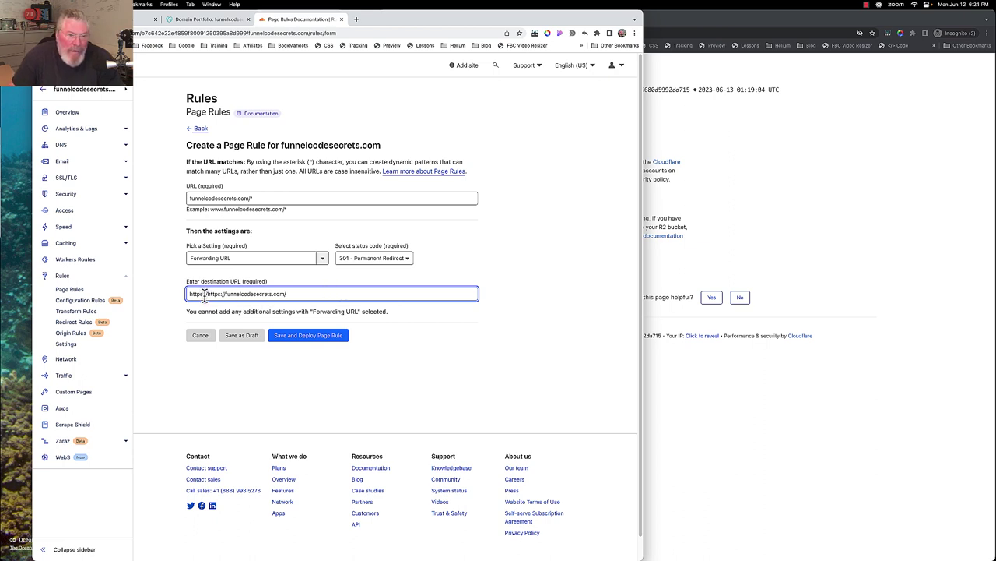
drag(207, 294, 189, 298)
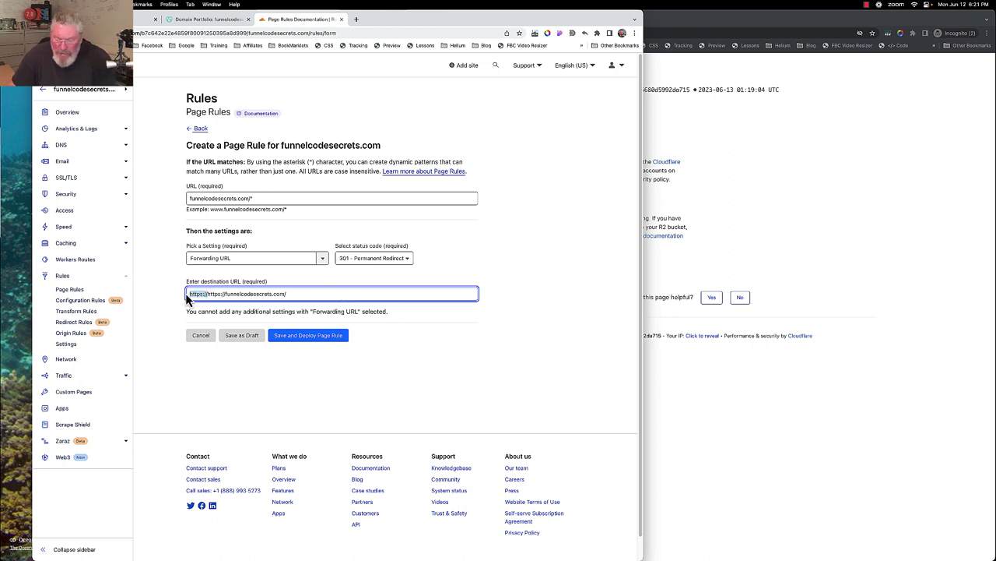
key(BackSpace)
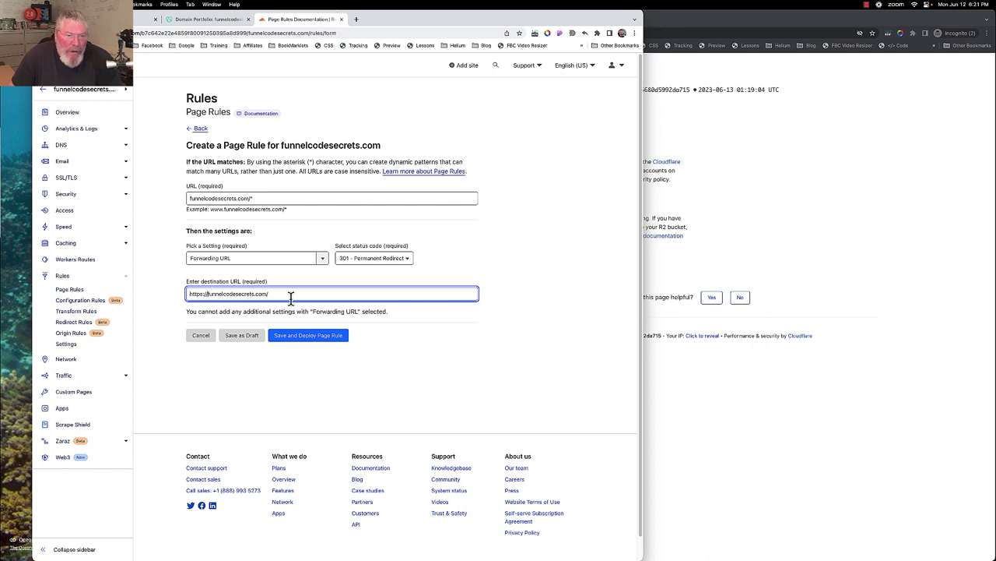
key(Right)
key(Right)
key(Right)
key(Right)
key(Right)
key(Right)
key(Right)
key(Right)
text(www.)
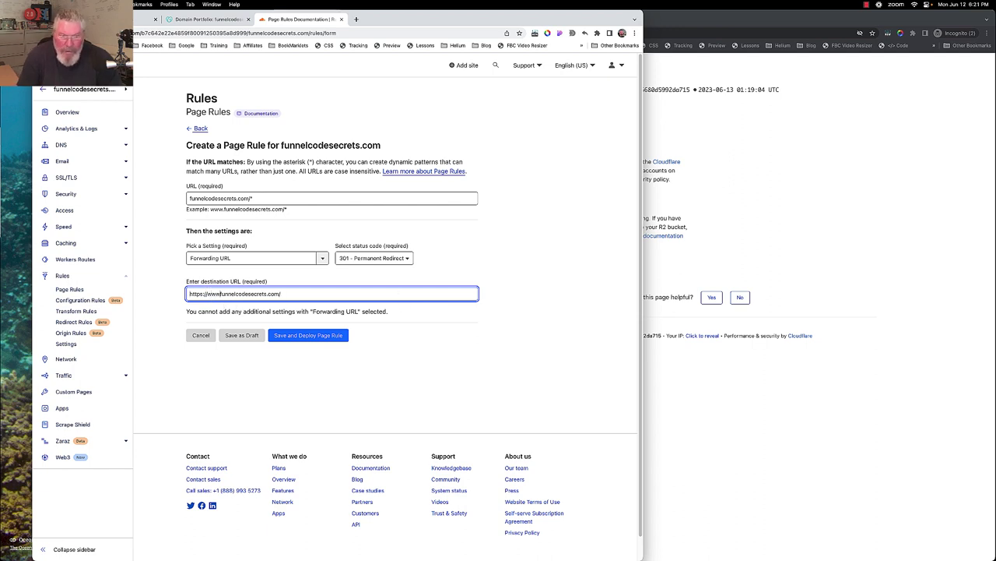
click(340, 294)
key(BackSpace)
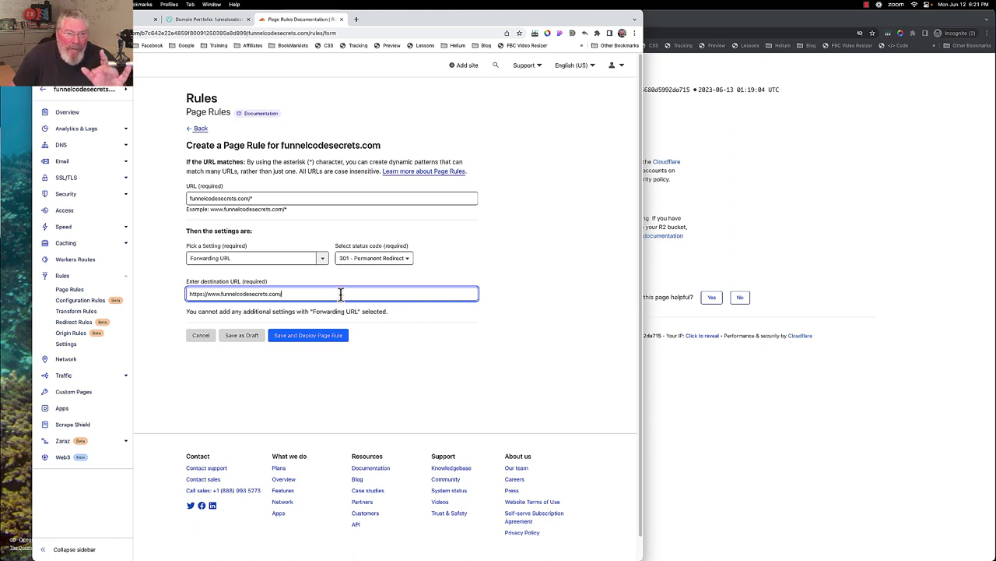
text(/)
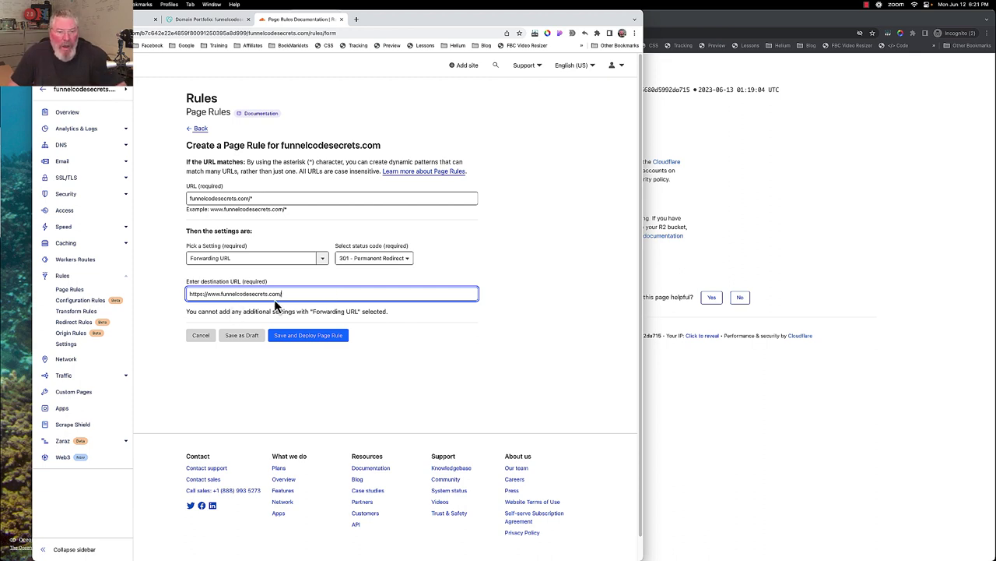
click(293, 336)
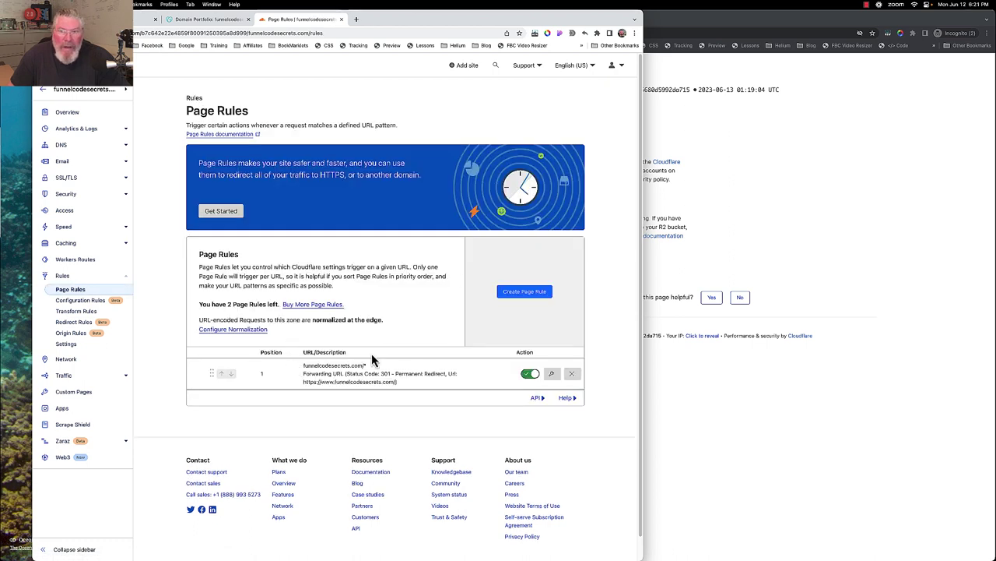
click(680, 32)
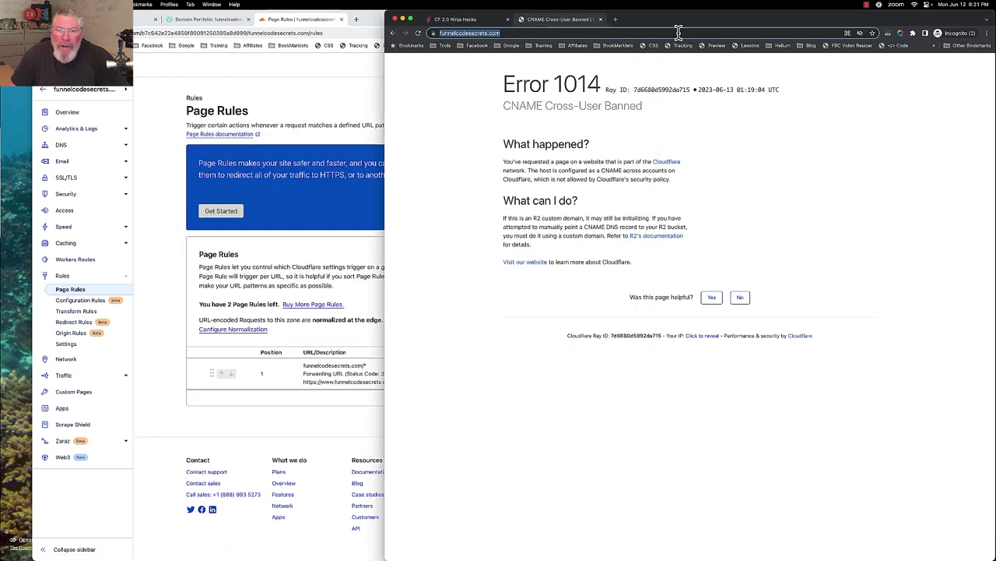
click(679, 32)
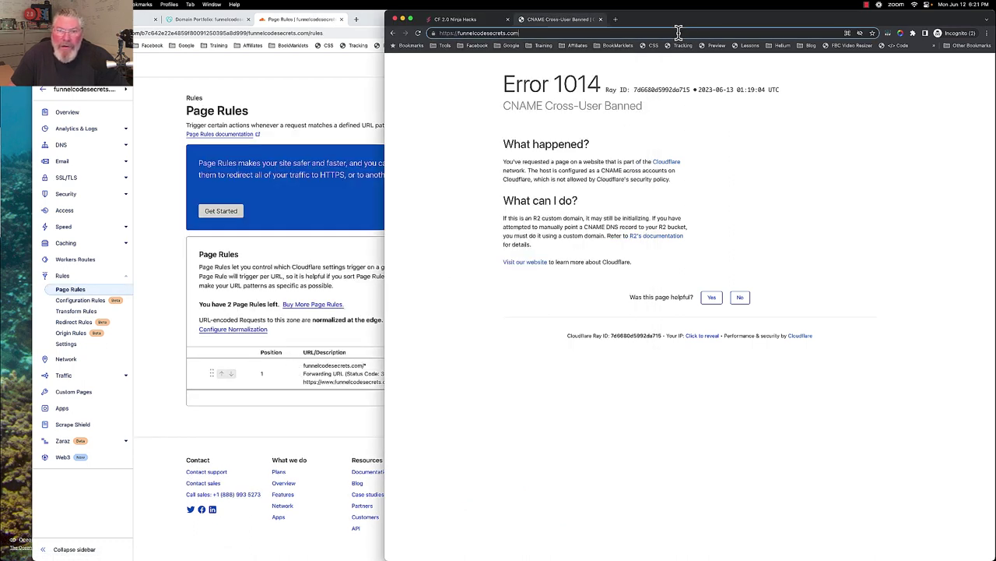
click(459, 32)
key(BackSpace)
key(BackSpace)
key(BackSpace)
key(BackSpace)
key(BackSpace)
key(BackSpace)
key(BackSpace)
key(BackSpace)
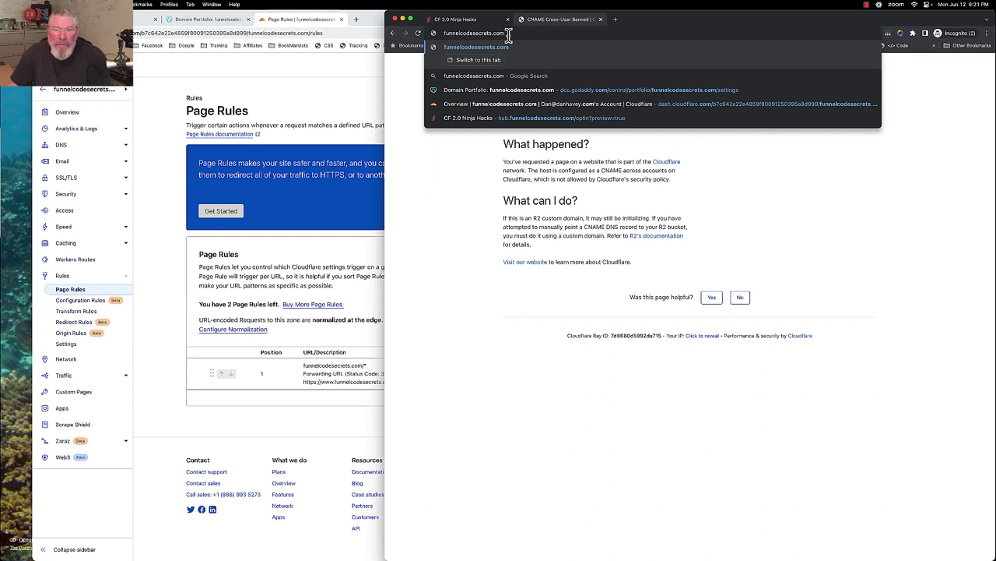
key(Return)
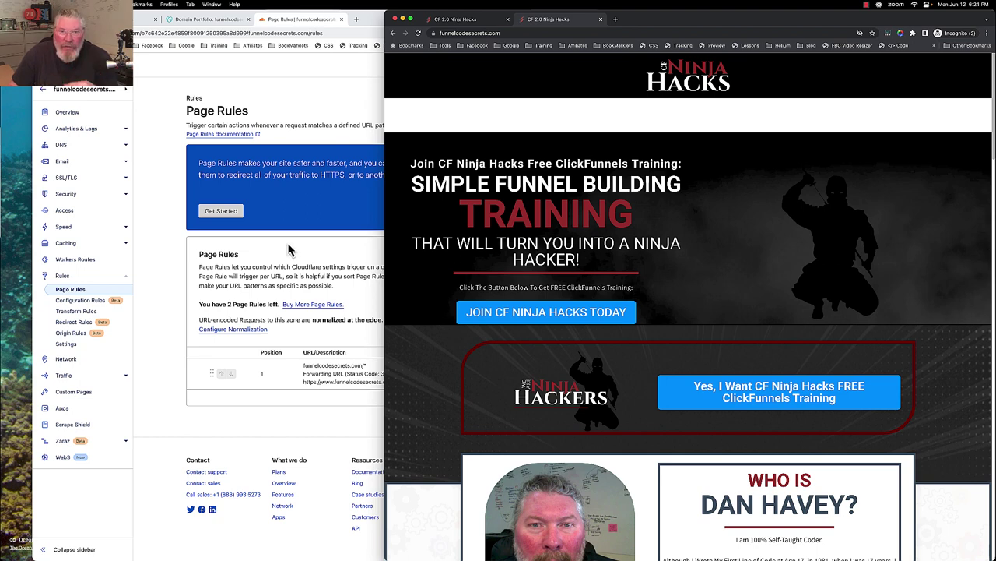
click(504, 34)
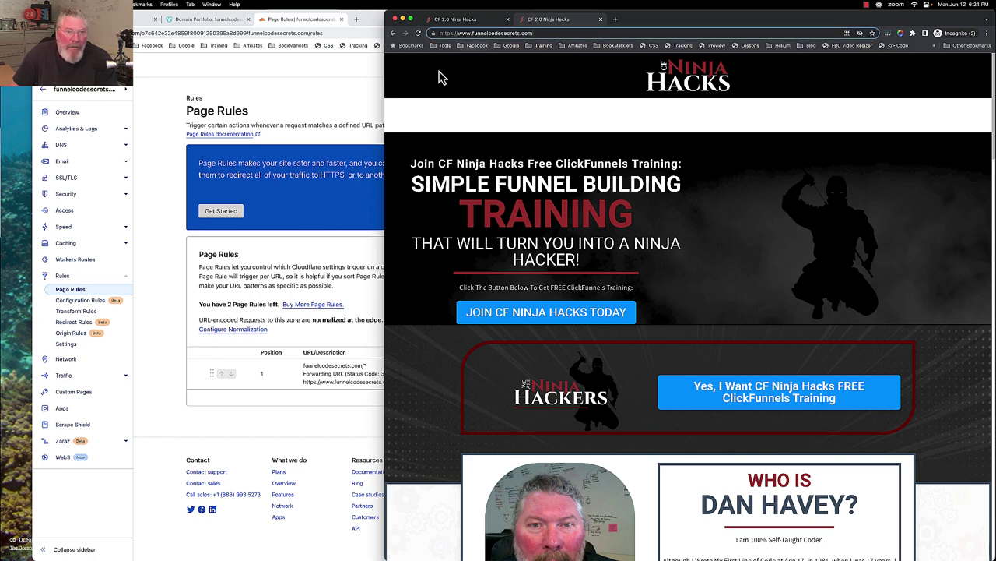
Delete the root-domain CNAME record for funnelcodesecrets.com from the Cloudflare DNS records.
click(177, 238)
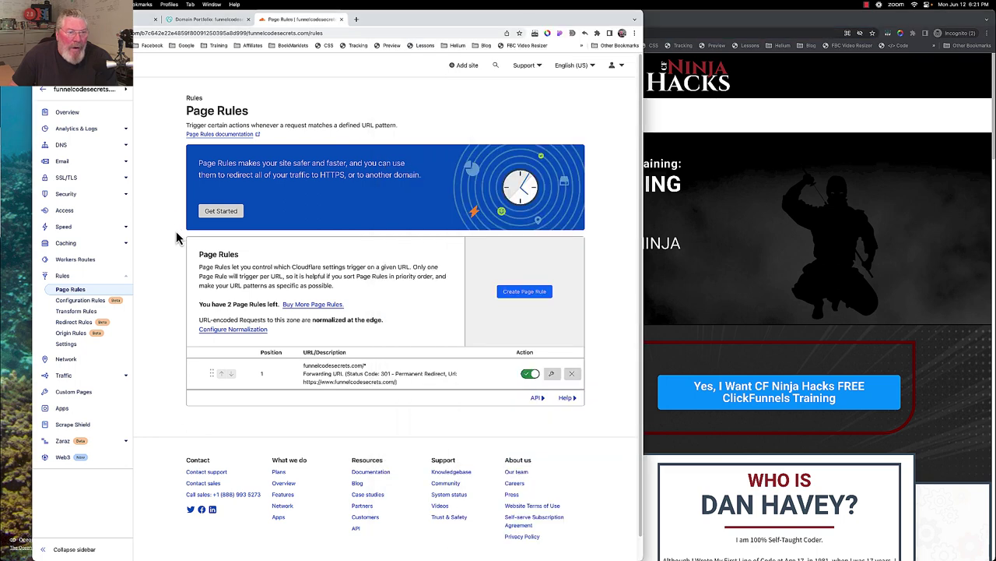
click(62, 145)
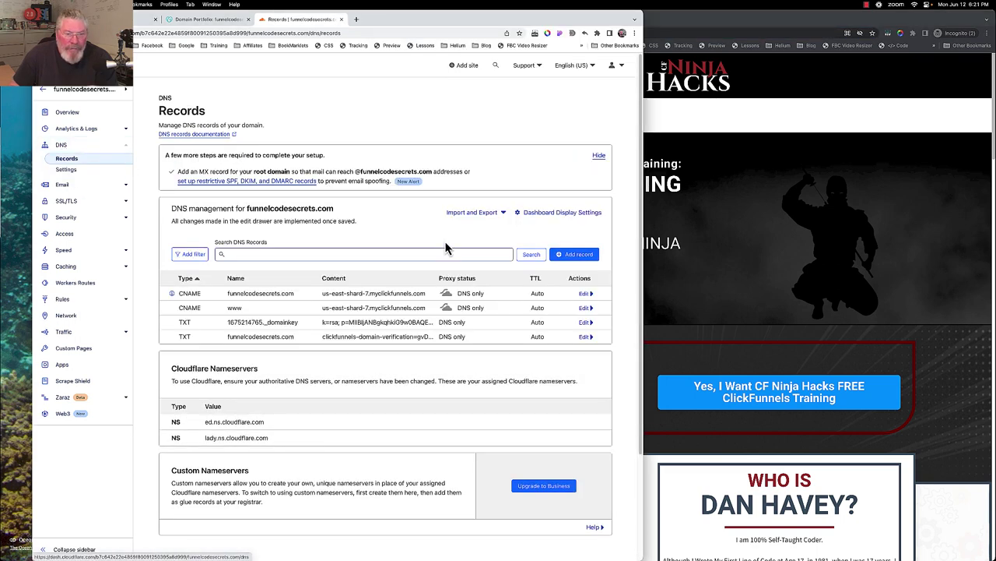
click(585, 294)
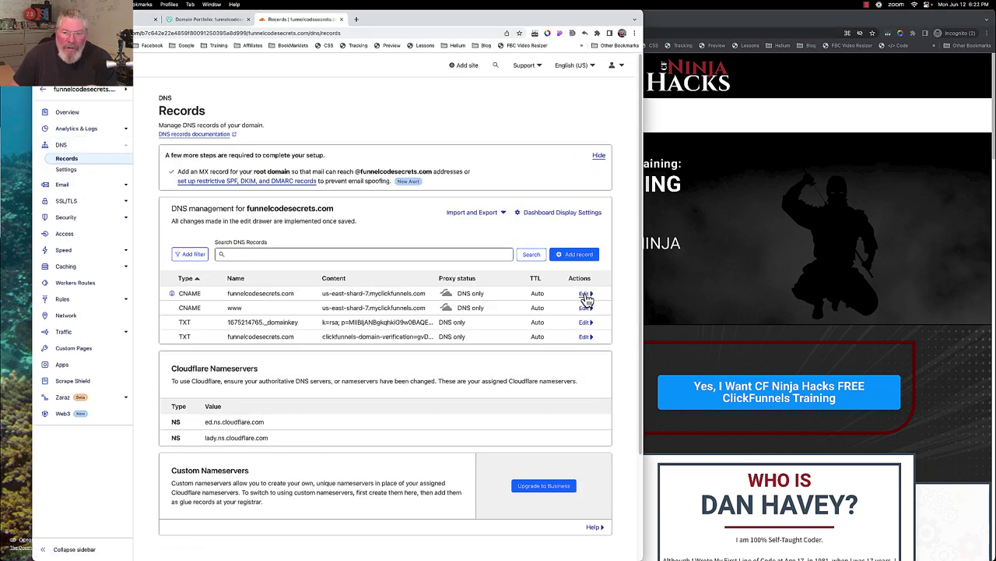
click(198, 425)
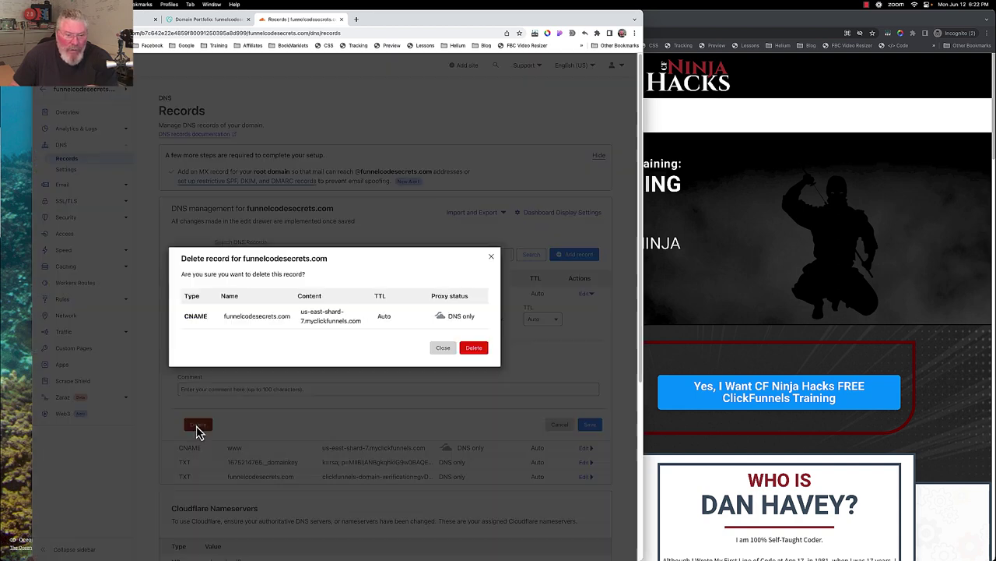
click(476, 349)
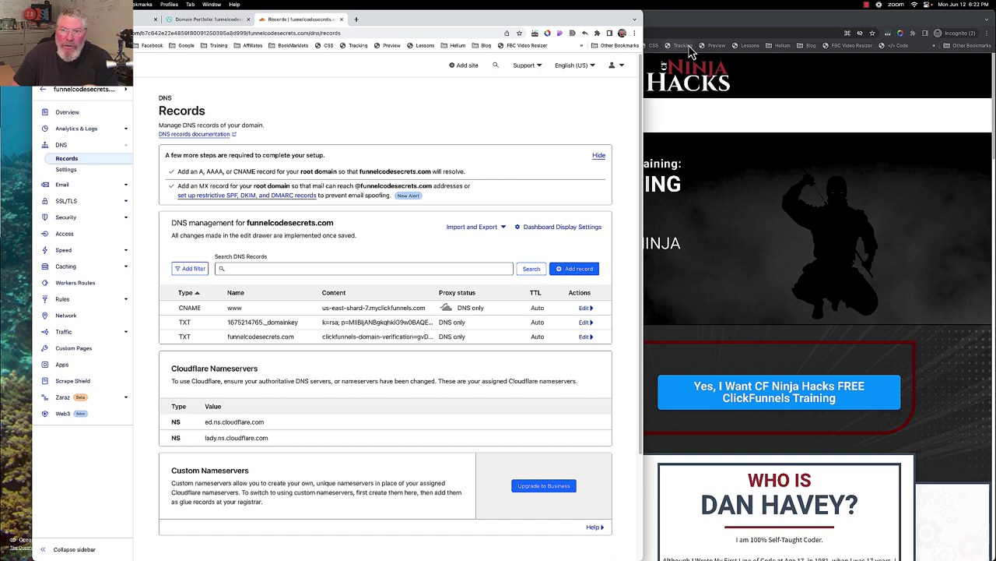
click(868, 6)
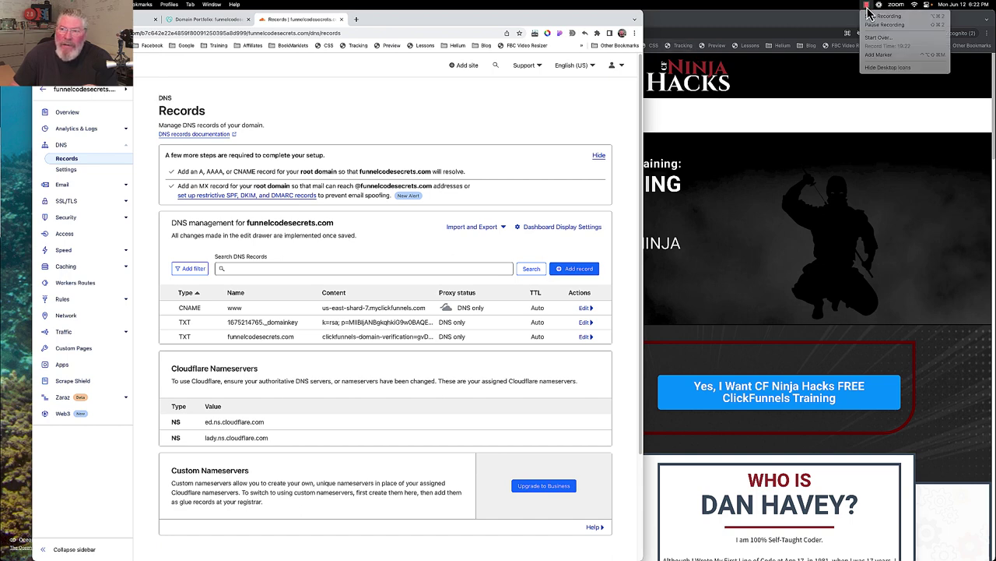
click(740, 59)
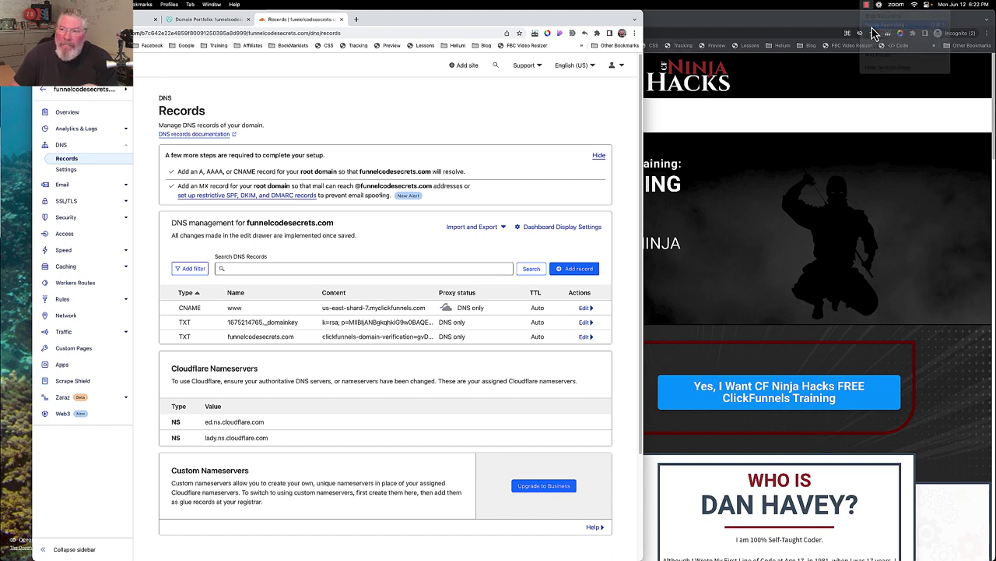
Load funnelcodesecrets.com/sdfgsdfgsdg in the incognito window and examine the full address of the resulting page.
click(506, 33)
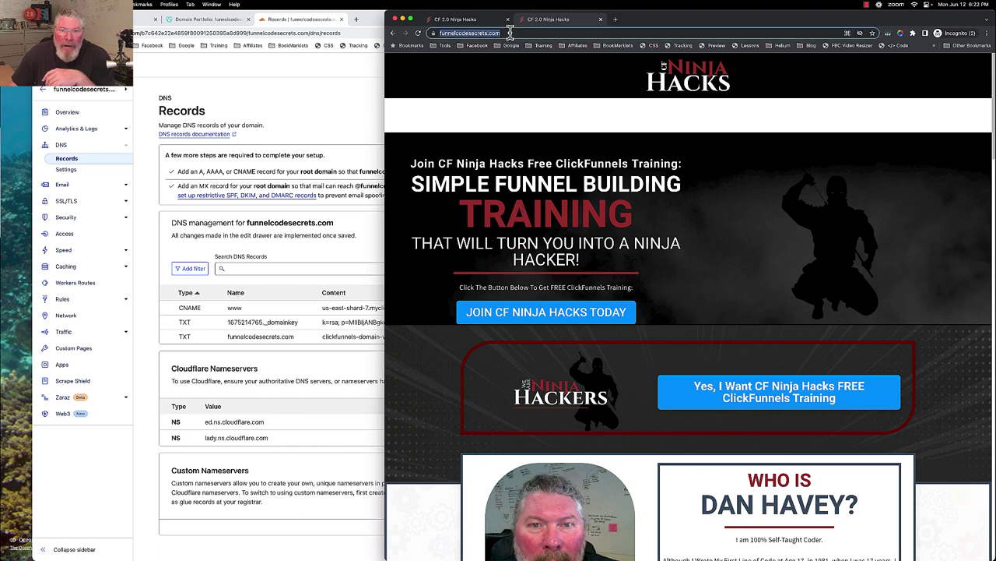
drag(471, 33, 441, 41)
key(super+c)
key(BackSpace)
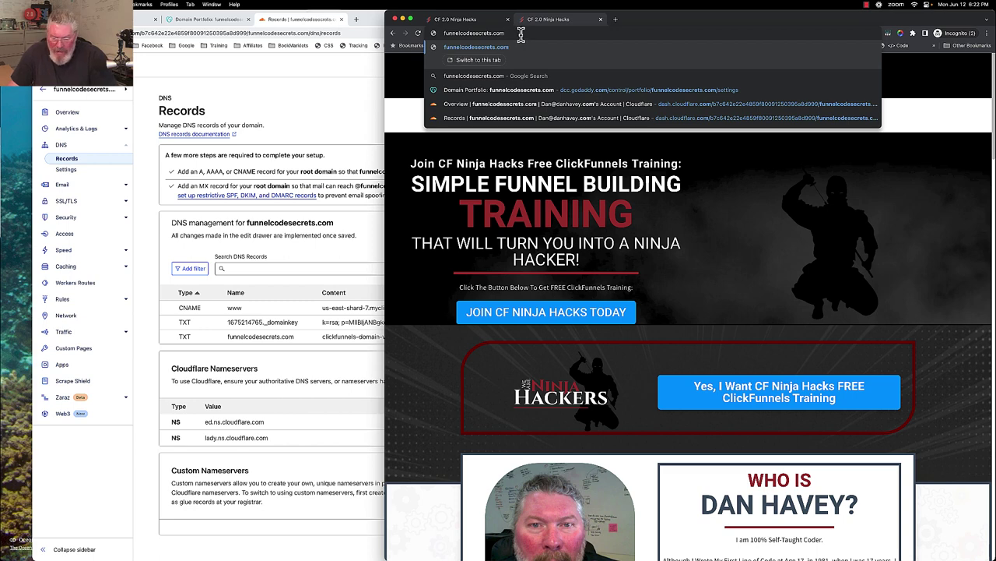
text(/)
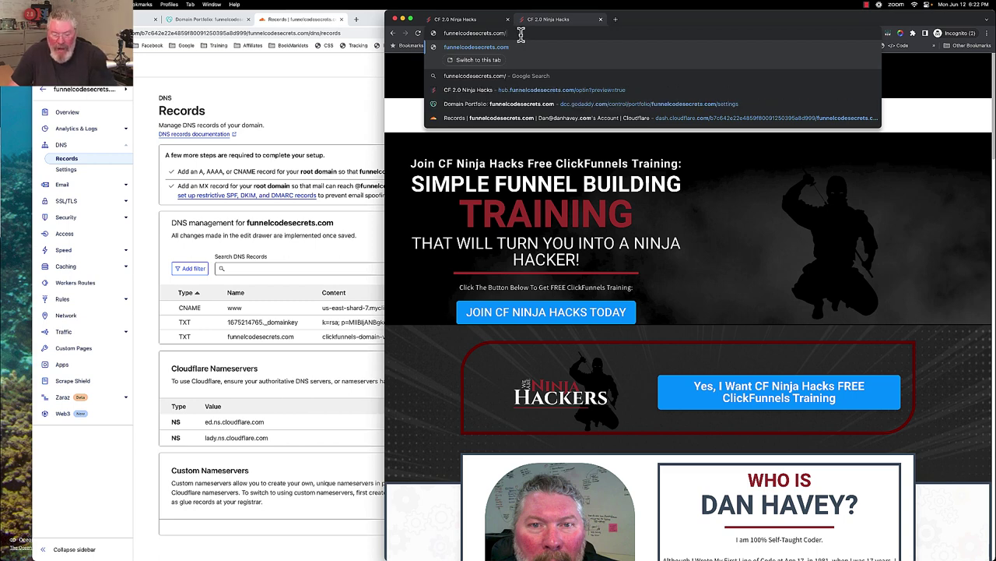
text(sdfgsdfgsdg)
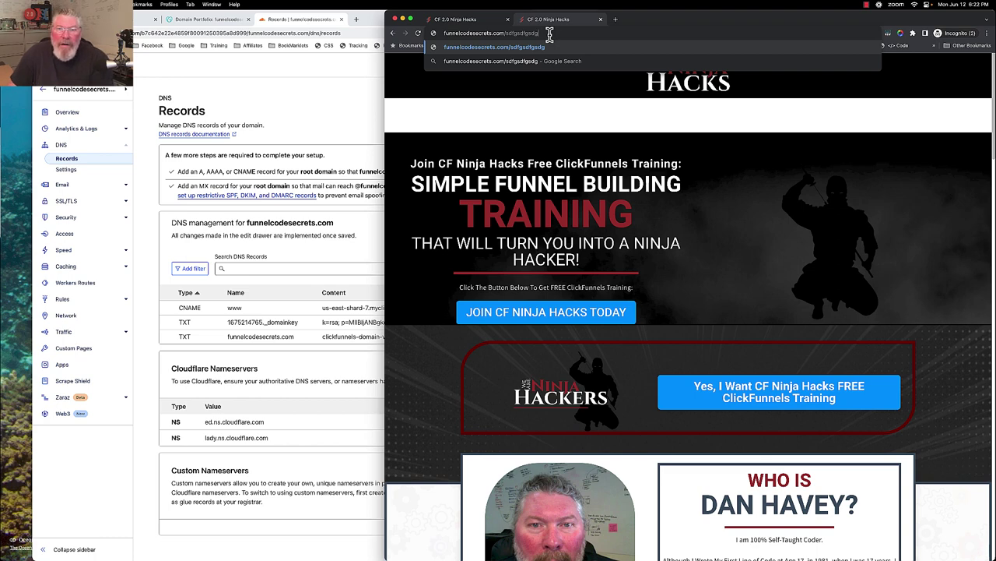
key(Return)
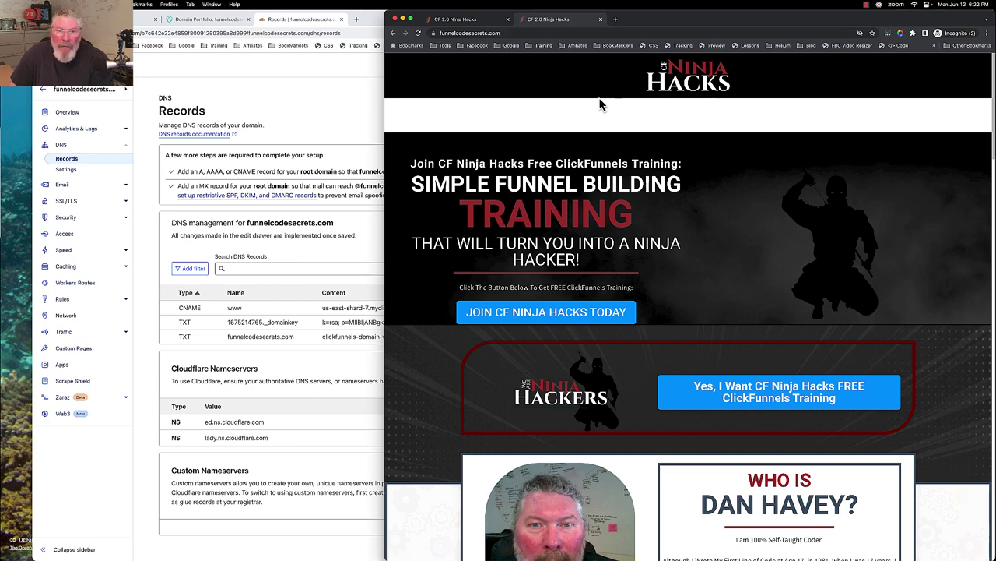
click(527, 33)
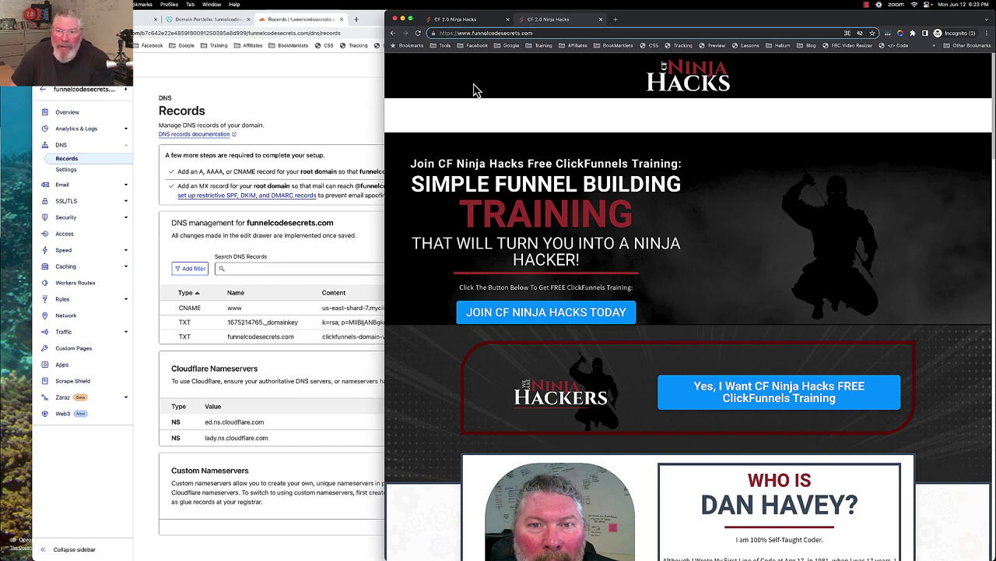
key(super+grave)
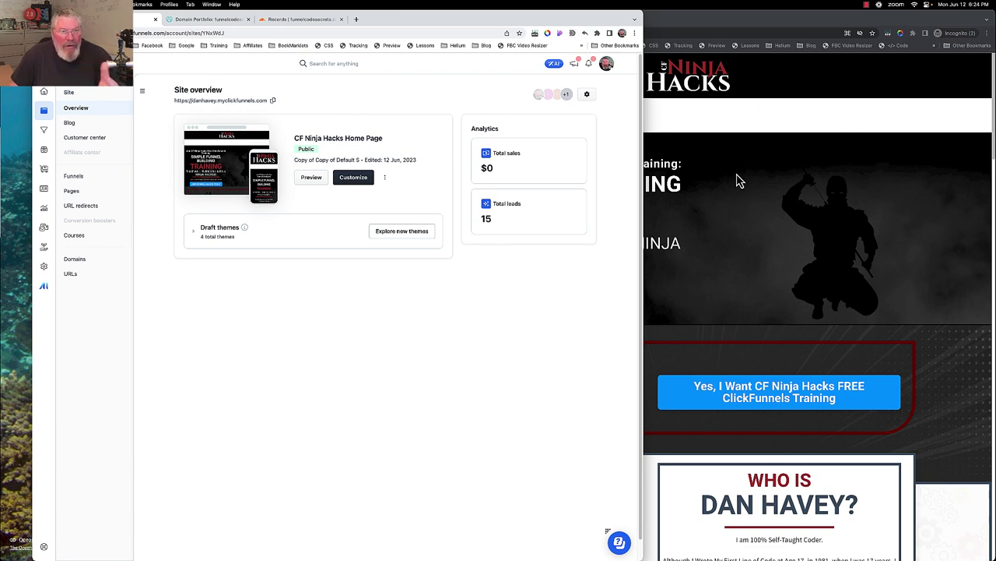
click(386, 178)
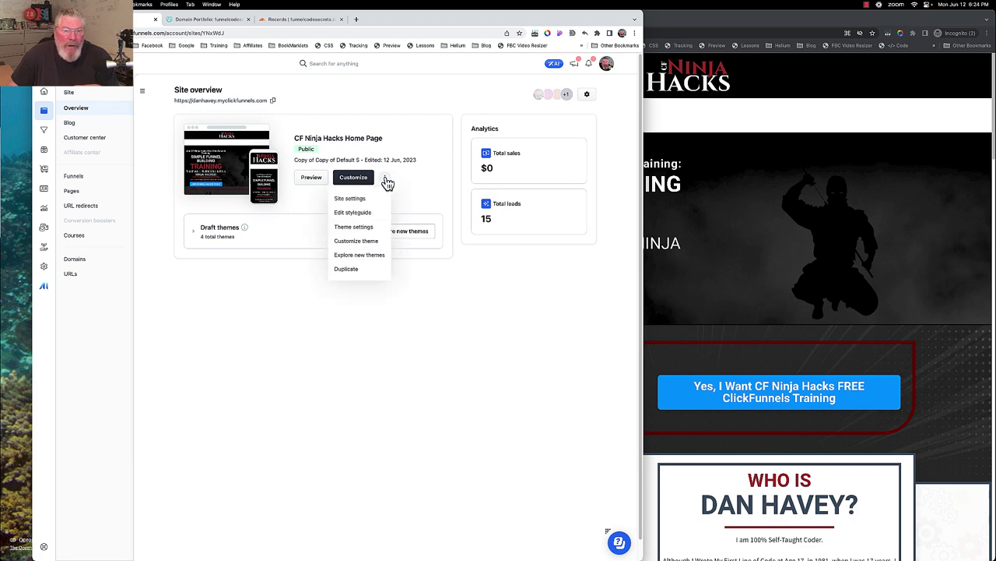
click(360, 204)
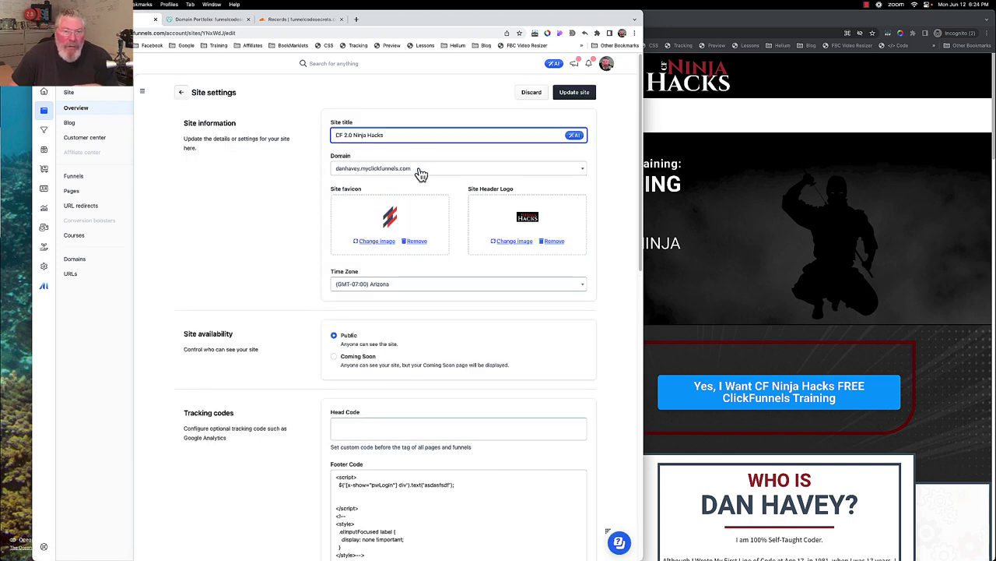
click(420, 171)
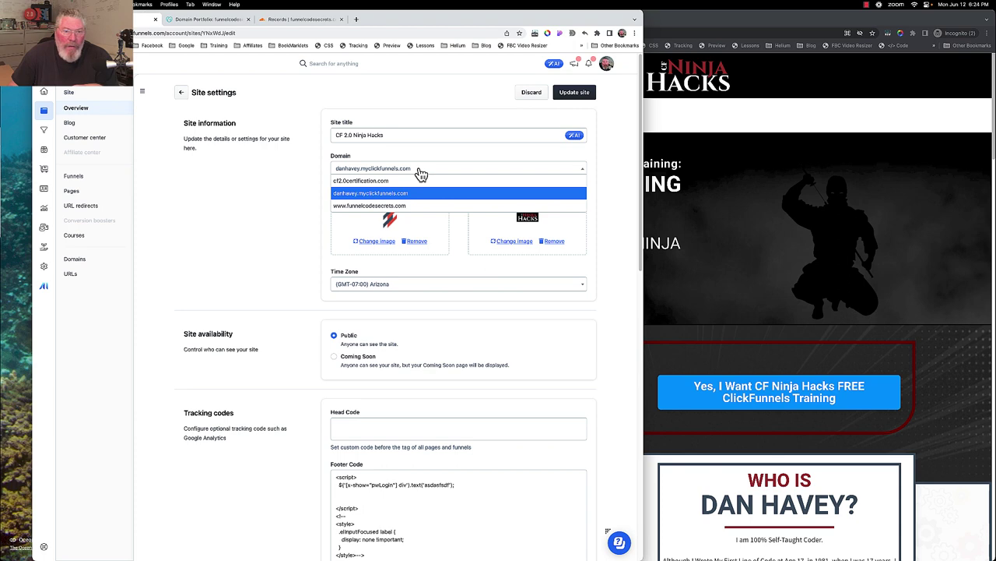
click(393, 206)
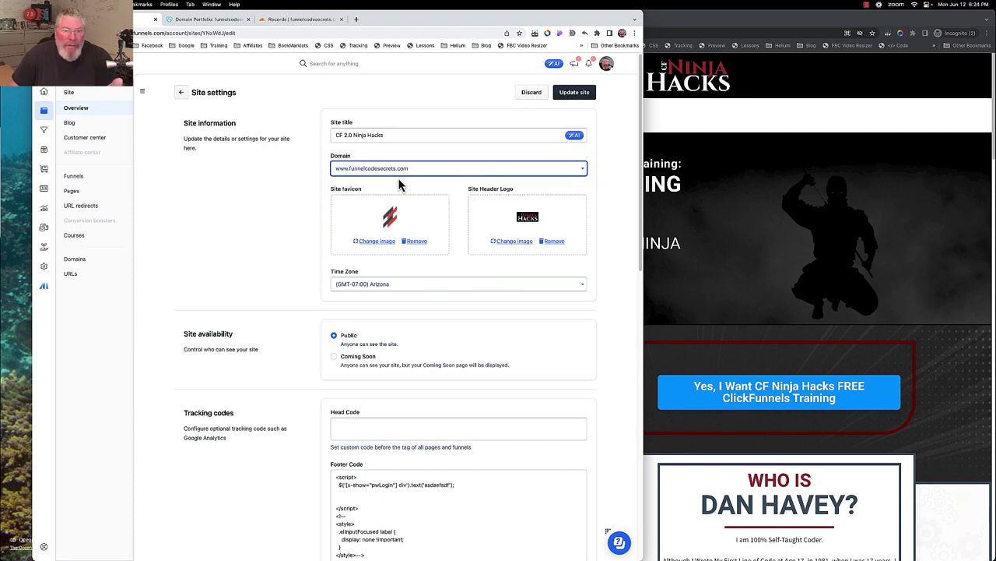
click(572, 95)
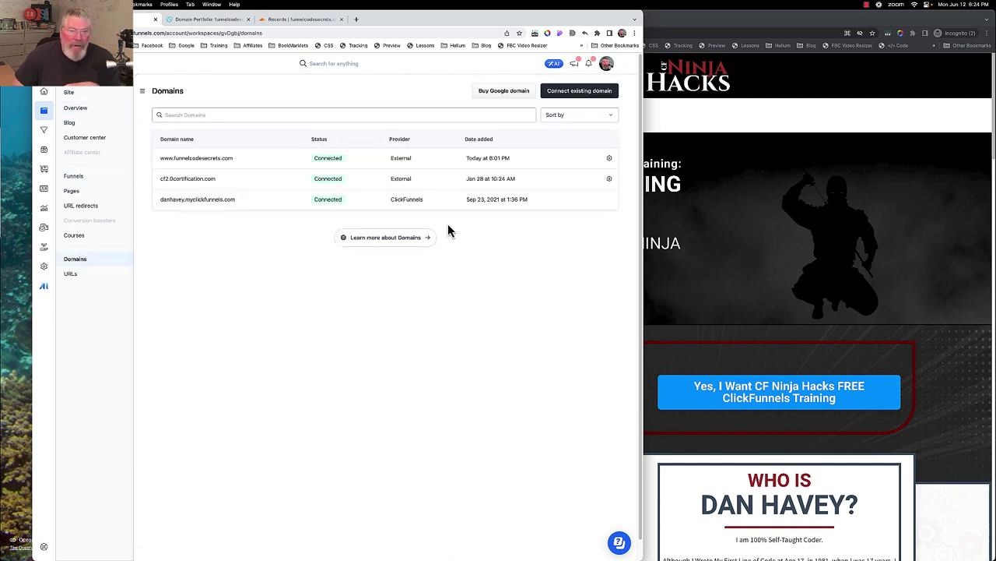
Start connecting an existing domain in the ClickFunnels domain list, entering "hub." followed by the copied funnelcodesecrets.com address.
click(581, 91)
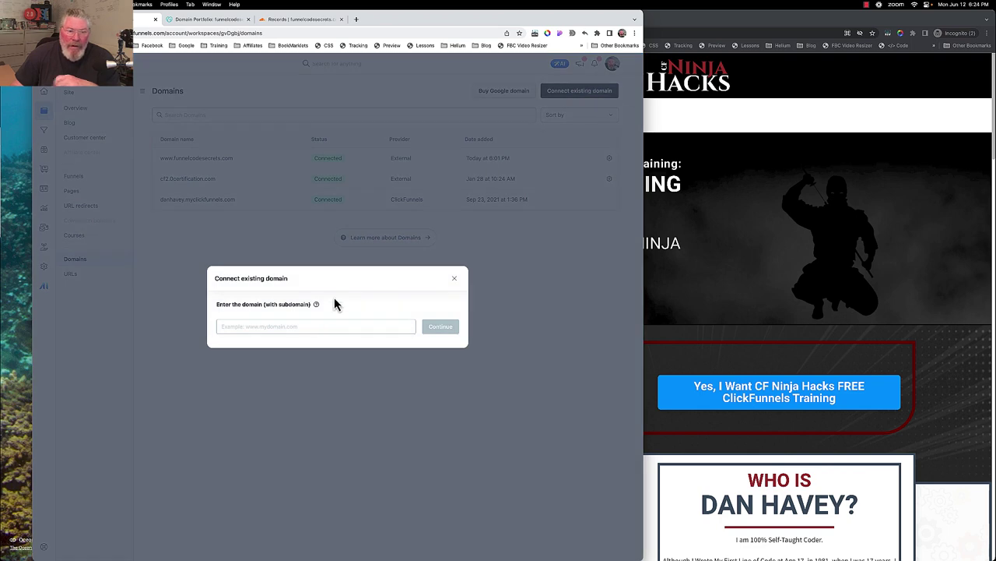
click(299, 327)
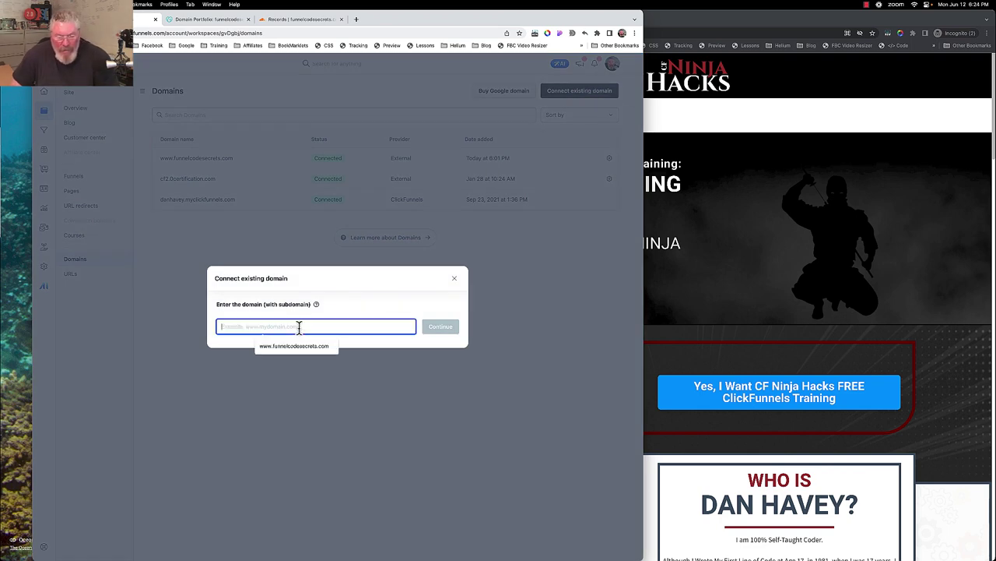
text(hu)
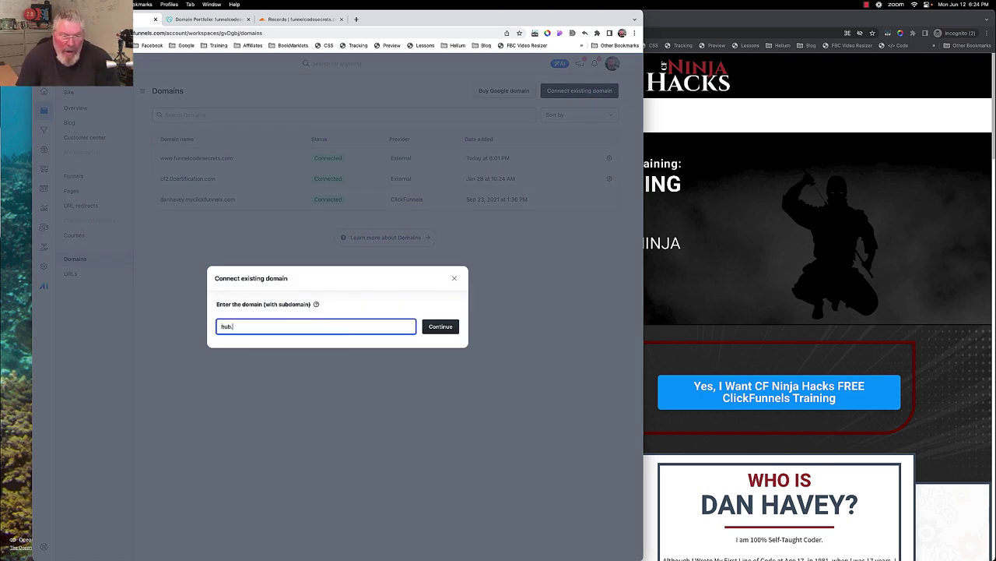
text(b.)
key(super+v)
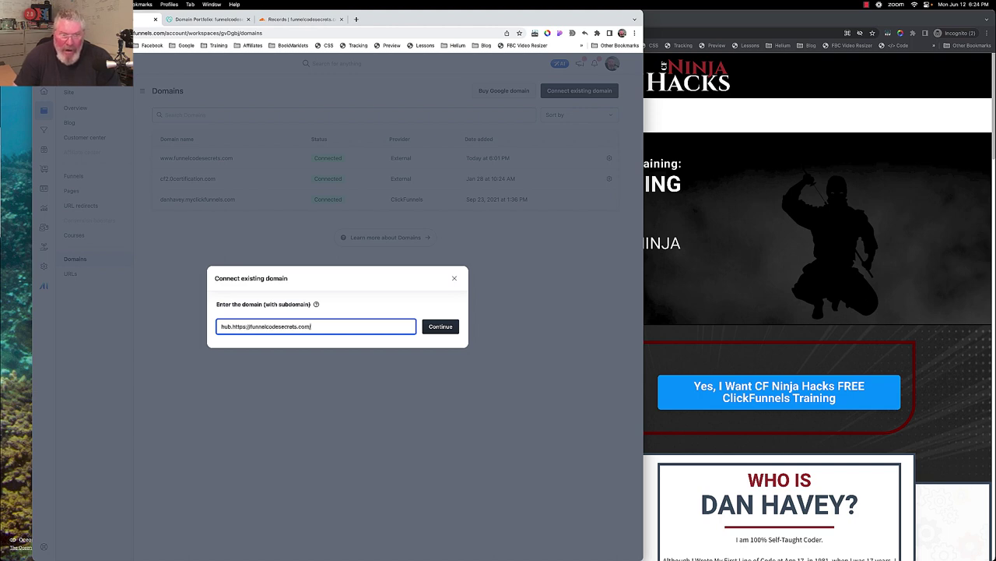
click(250, 326)
key(BackSpace)
key(BackSpace)
key(BackSpace)
key(BackSpace)
key(BackSpace)
key(BackSpace)
key(BackSpace)
key(BackSpace)
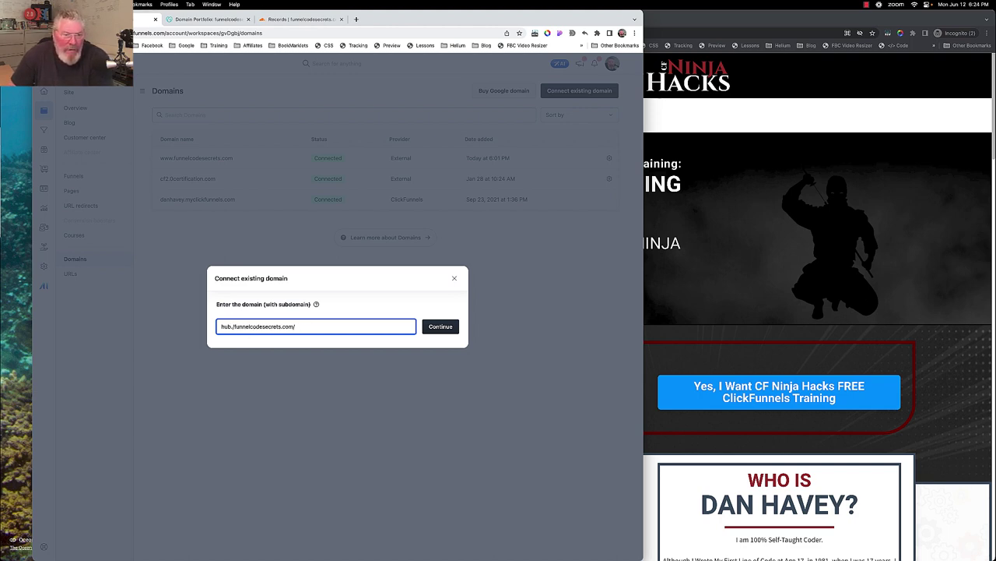
click(293, 330)
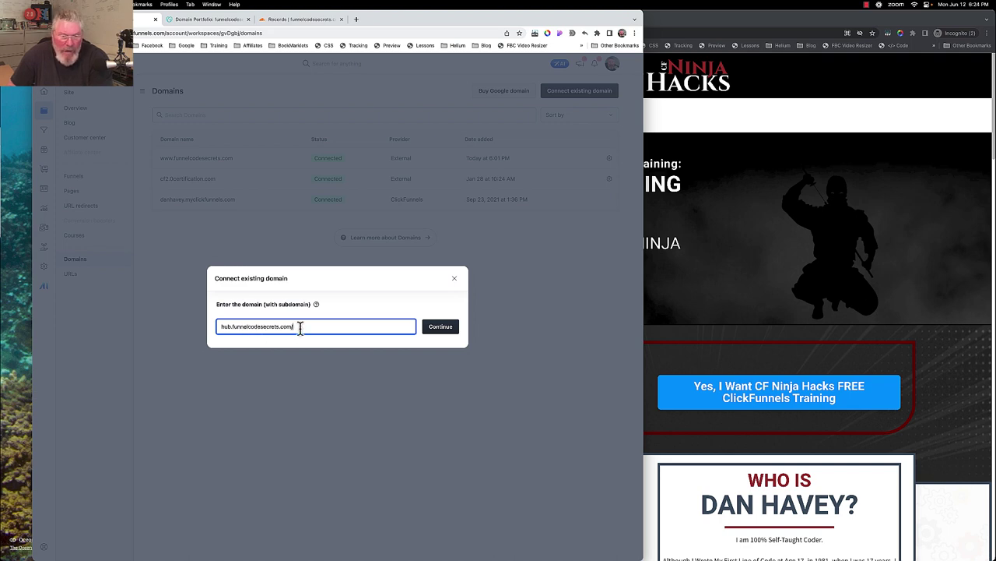
key(BackSpace)
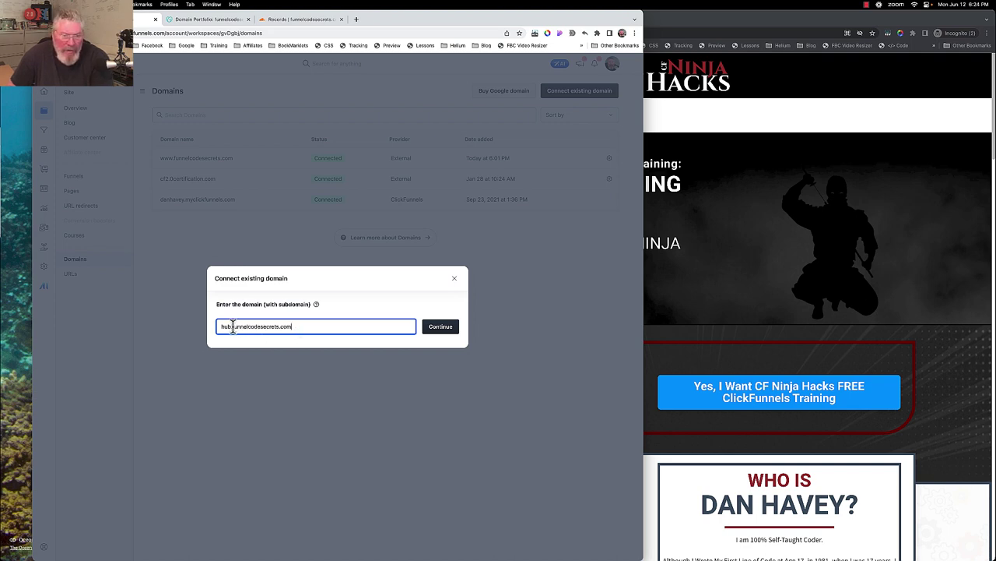
drag(233, 327, 298, 327)
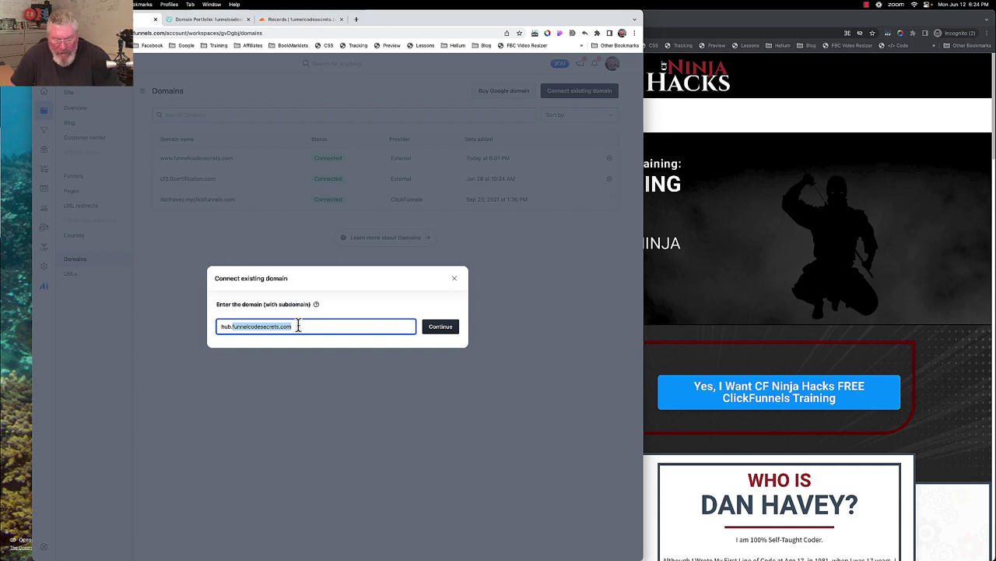
click(436, 329)
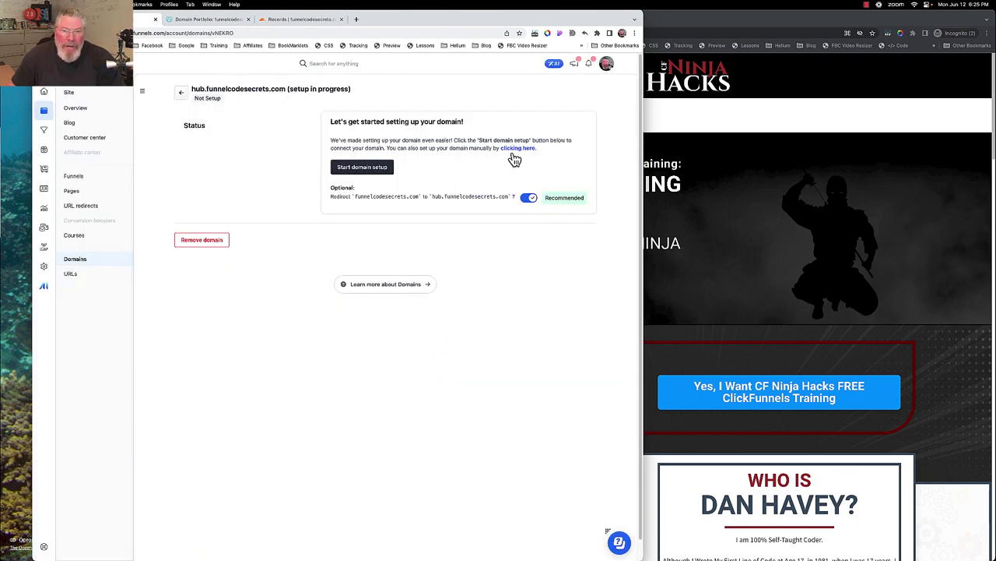
Turn off the optional redirect from funnelcodesecrets.com to hub.funnelcodesecrets.com and show the DNS records for manual setup.
click(527, 198)
click(538, 243)
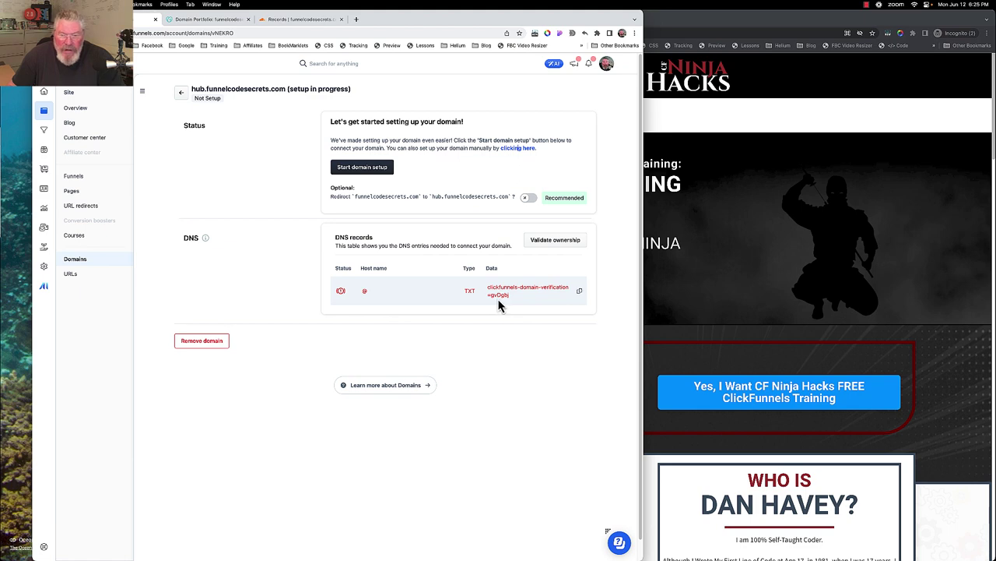
Switch to Cloudflare's DNS records for funnelcodesecrets.com and start a new CNAME record named hub.
click(293, 24)
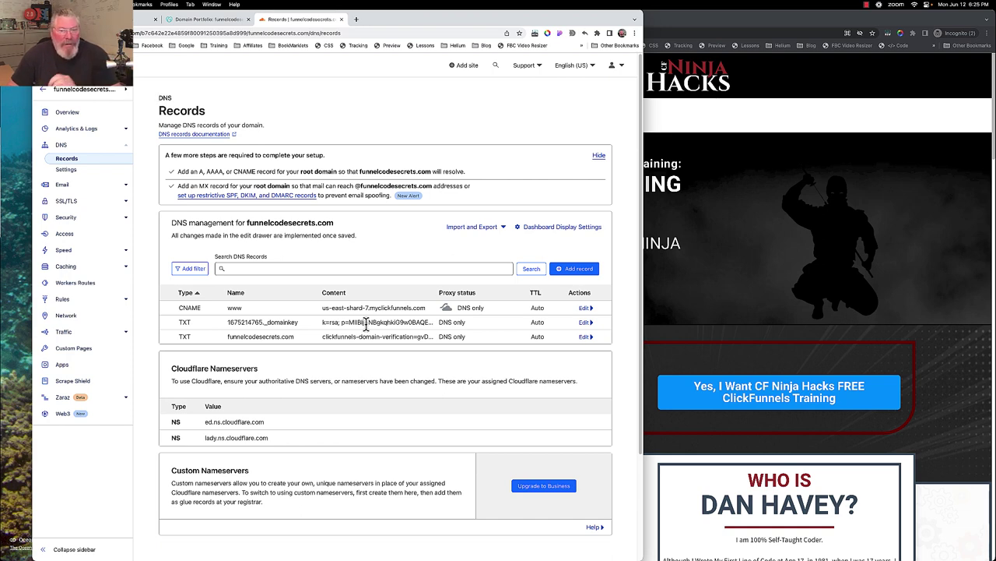
click(576, 271)
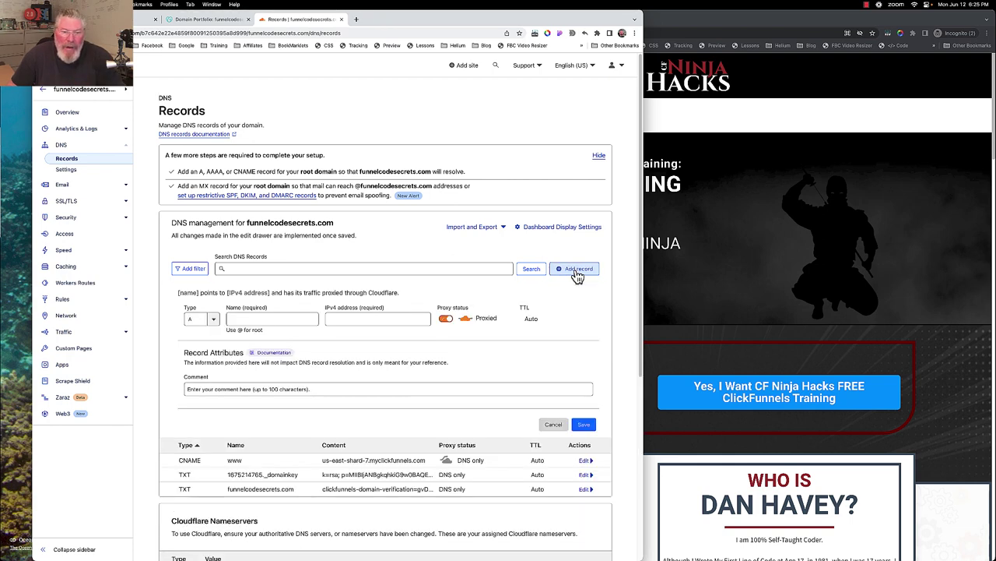
click(215, 319)
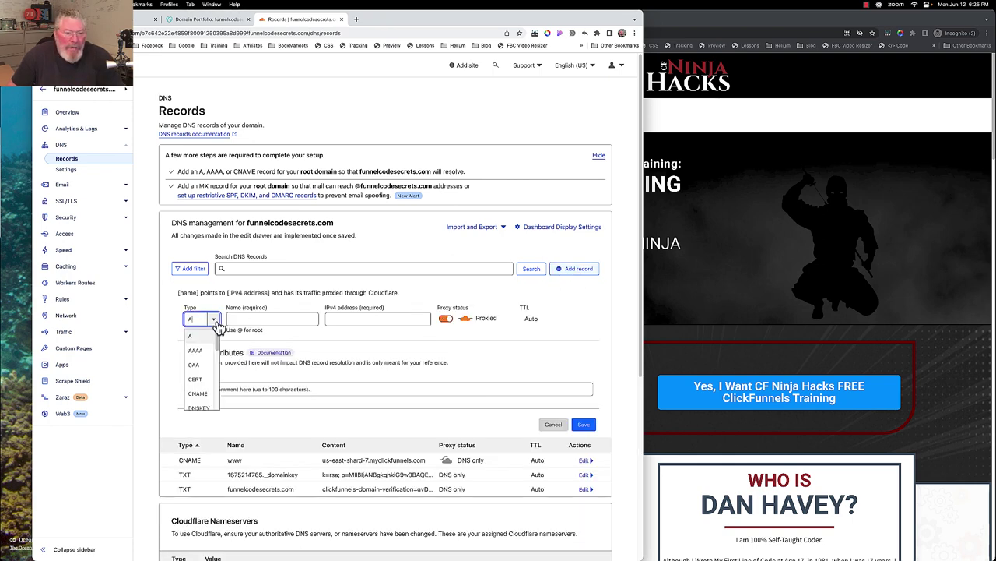
click(198, 393)
click(242, 320)
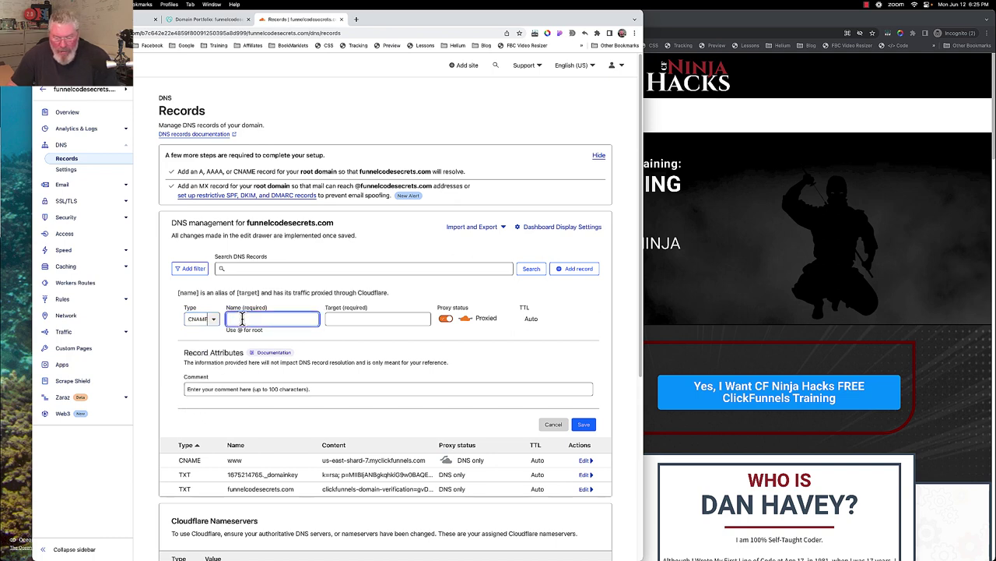
text(hub)
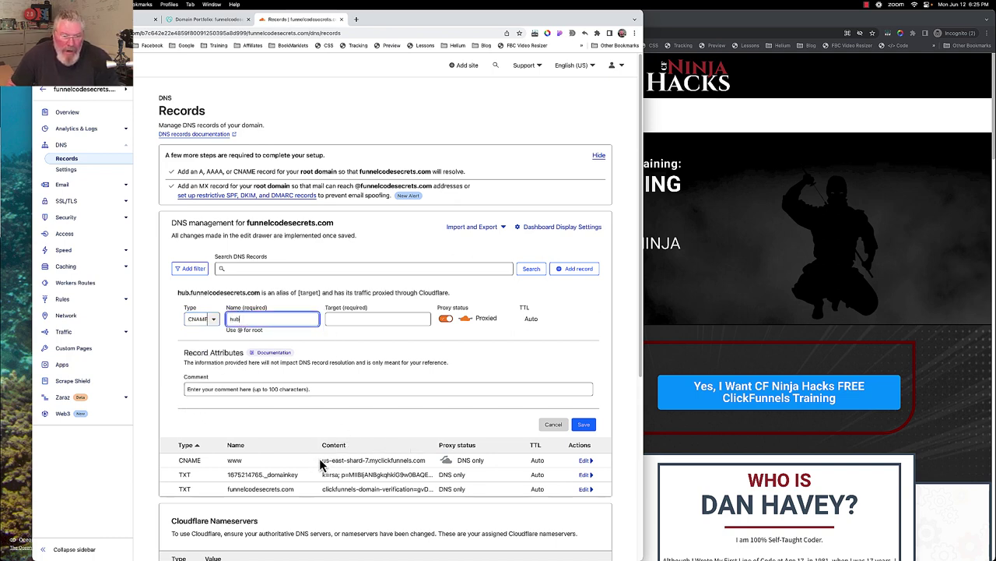
Copy the www record's target us-east-shard-7.myclickfunnels.com into the hub record, set it to DNS only, and save it.
drag(322, 462, 422, 461)
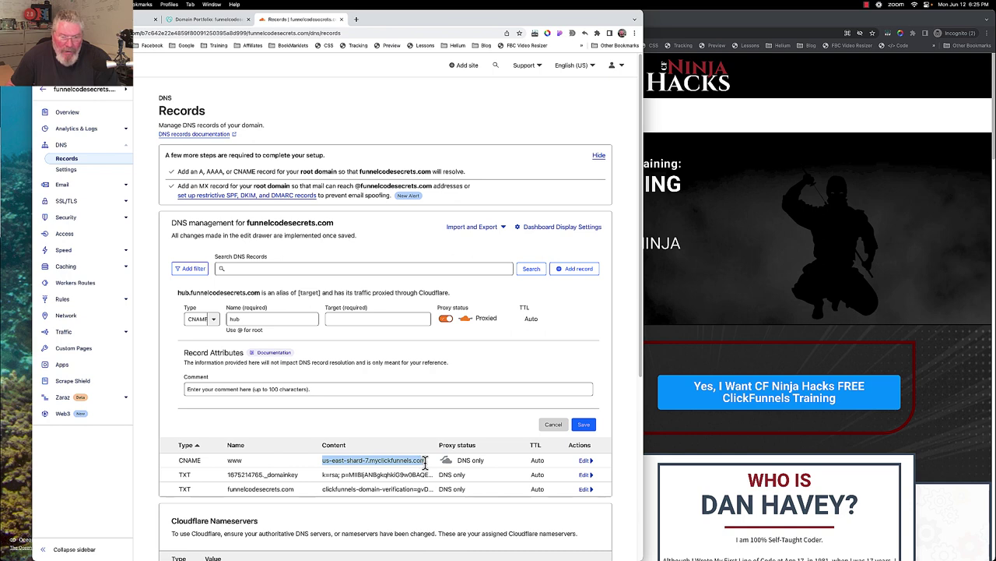
key(super+c)
click(380, 319)
key(super+v)
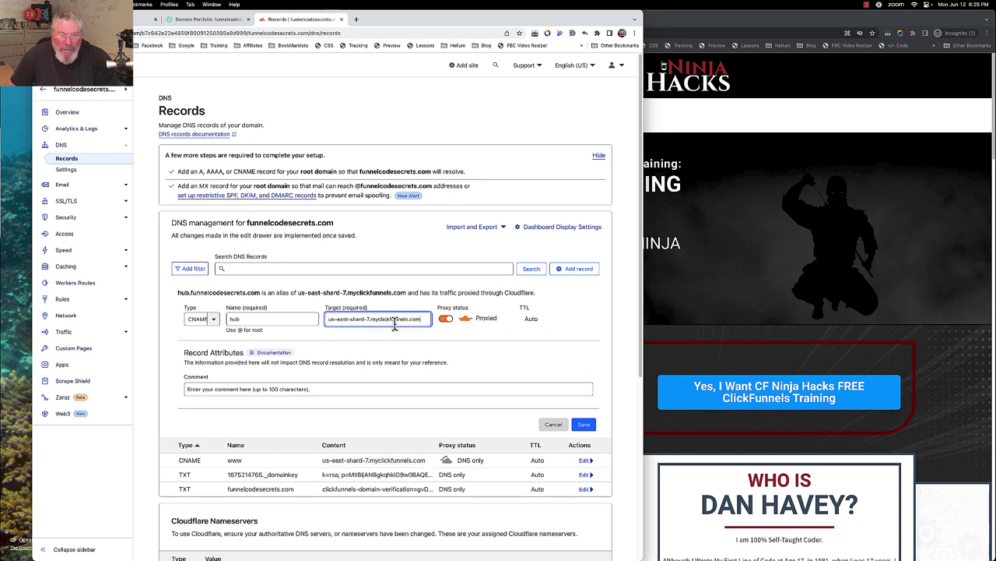
click(446, 318)
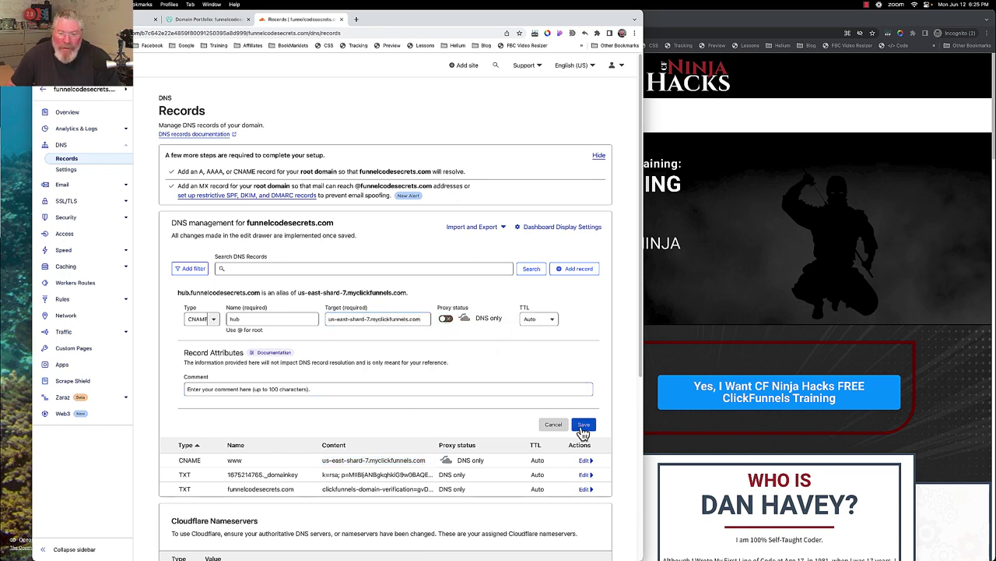
click(583, 428)
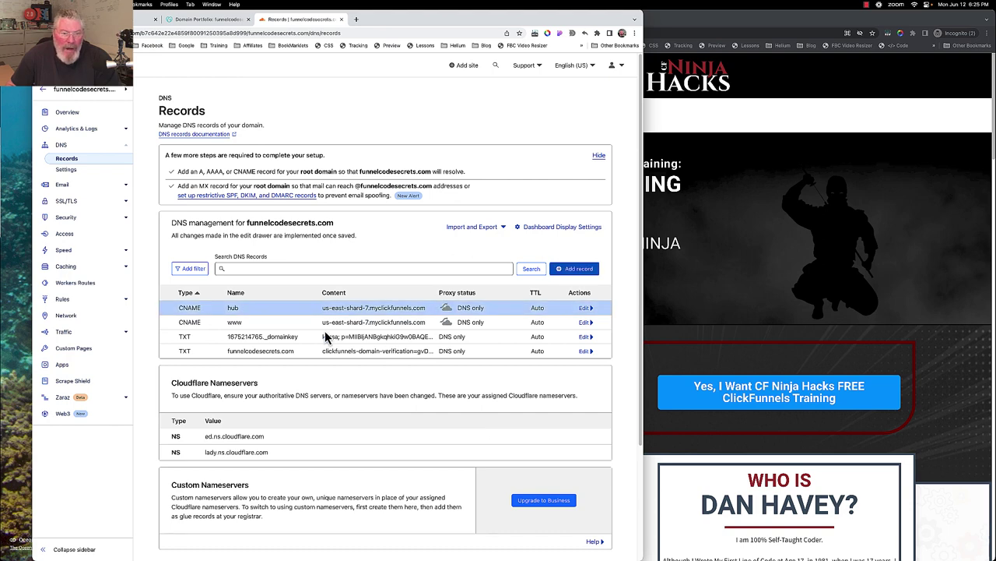
Switch to ClickFunnels, validate ownership of hub.funnelcodesecrets.com, and check its DNS records and setup status.
click(176, 21)
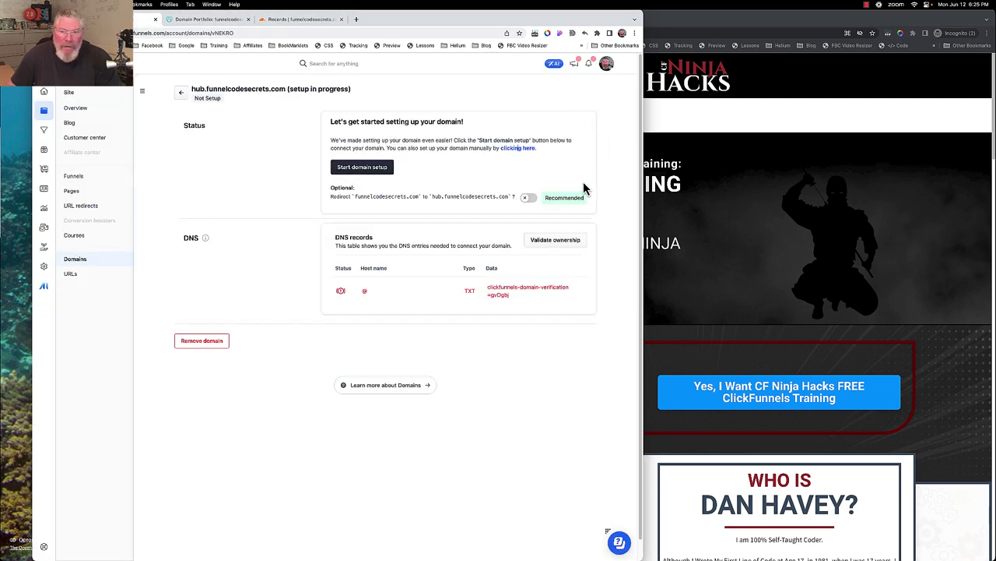
click(553, 242)
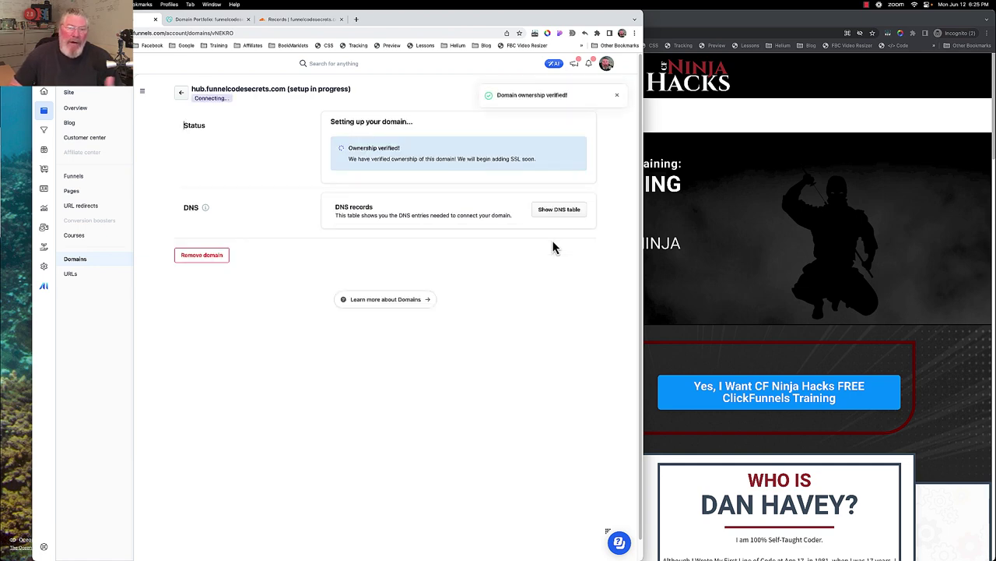
click(559, 212)
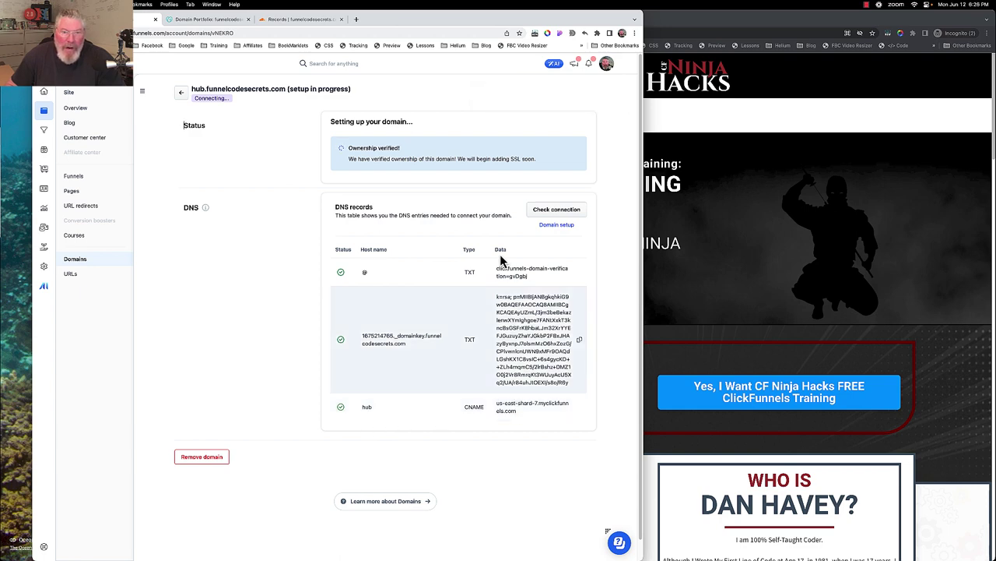
click(180, 92)
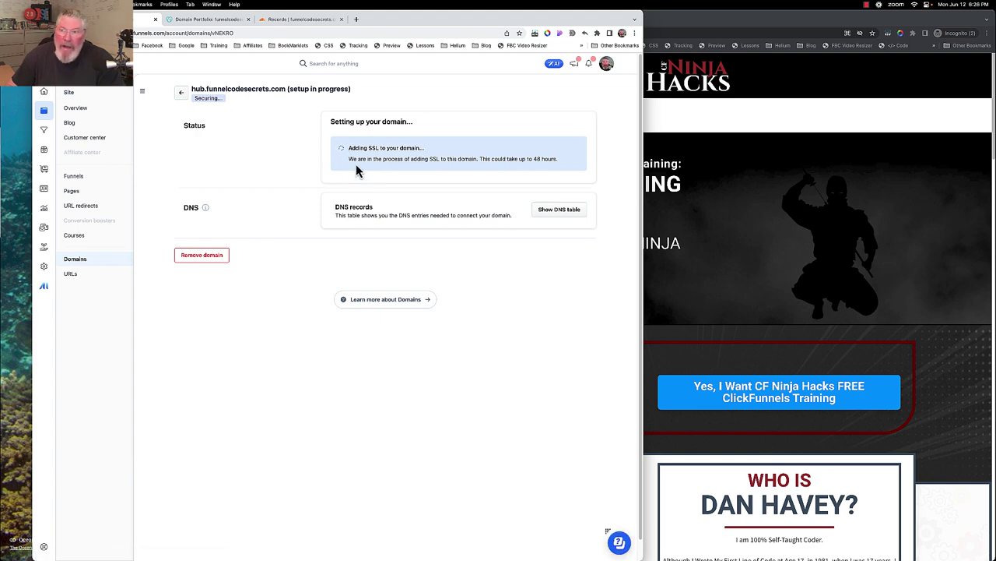
click(866, 5)
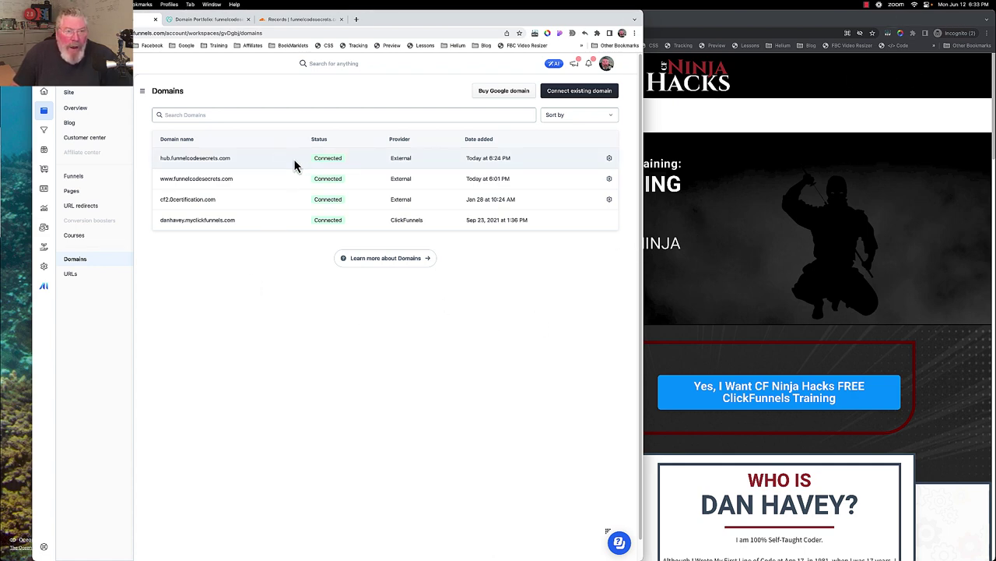
Choose hub.funnelcodesecrets.com as the domain in the site settings, and go back to the site overview without updating the site.
click(71, 110)
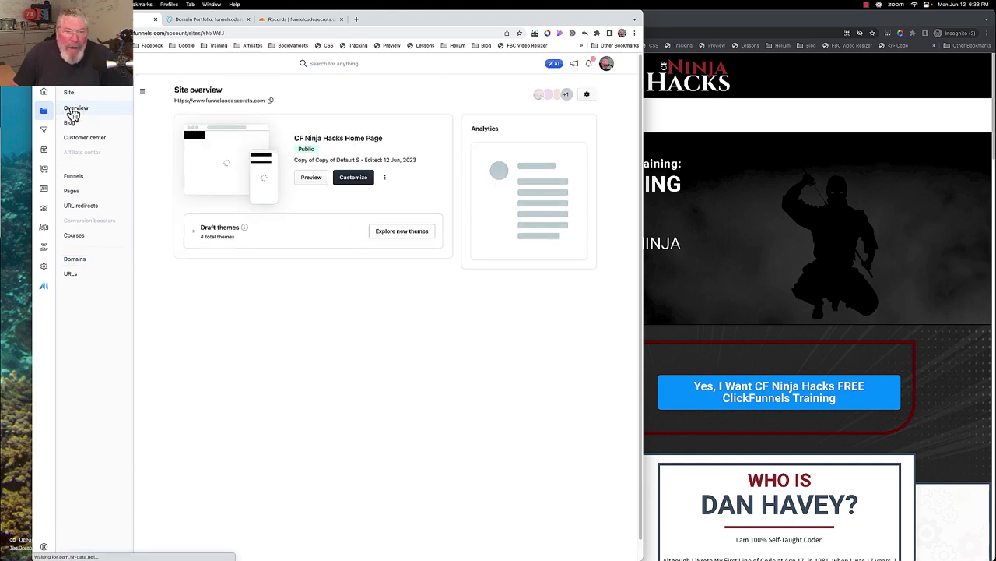
click(384, 177)
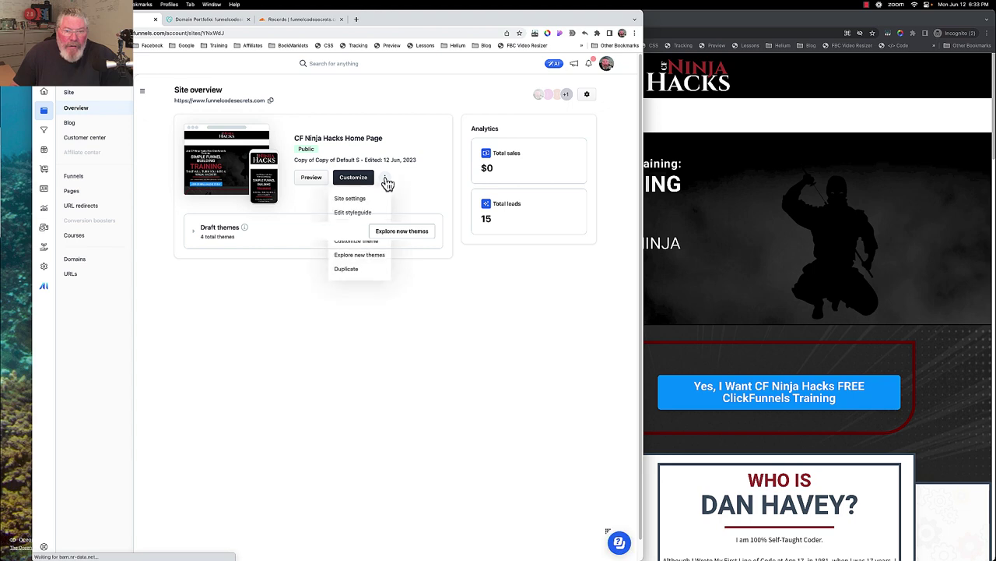
click(354, 198)
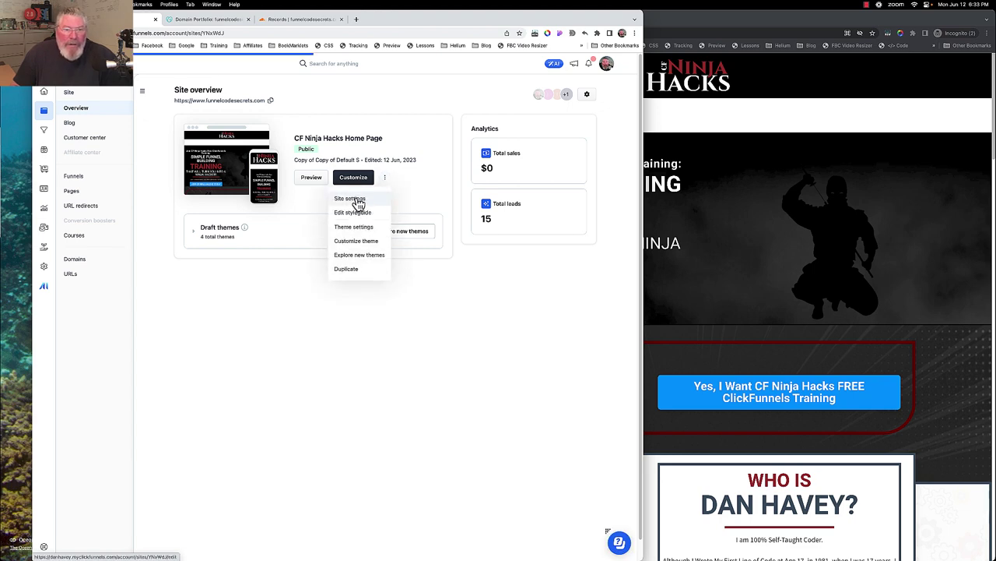
click(390, 172)
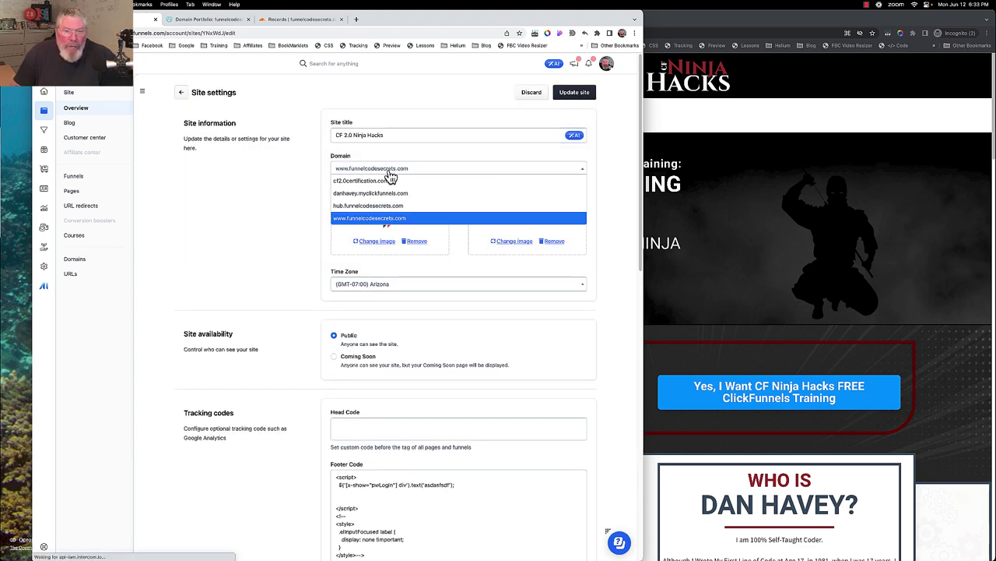
click(375, 207)
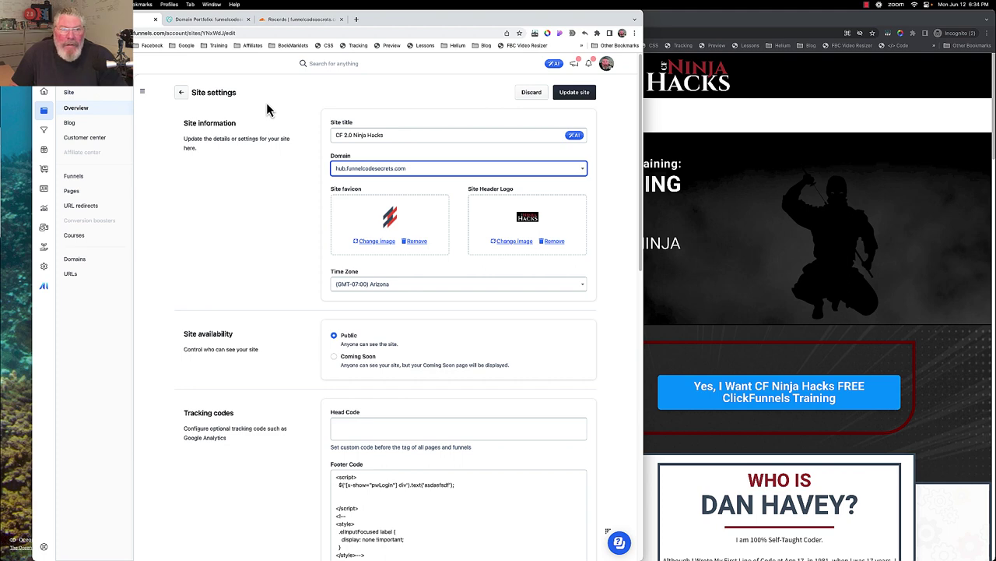
click(181, 94)
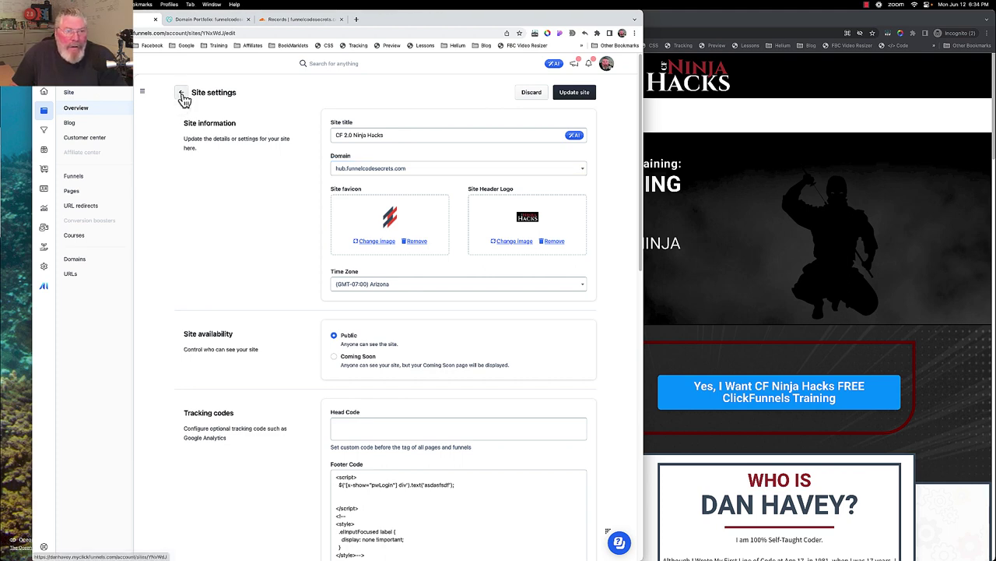
Load funnelcodesecrets.com in the incognito browser window and examine the full address it redirects to.
click(692, 38)
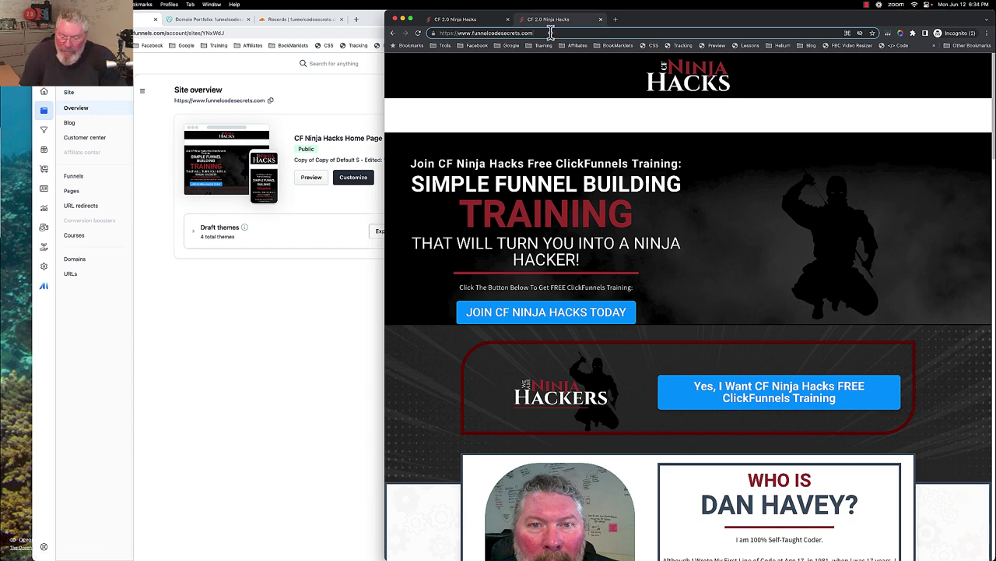
key(Return)
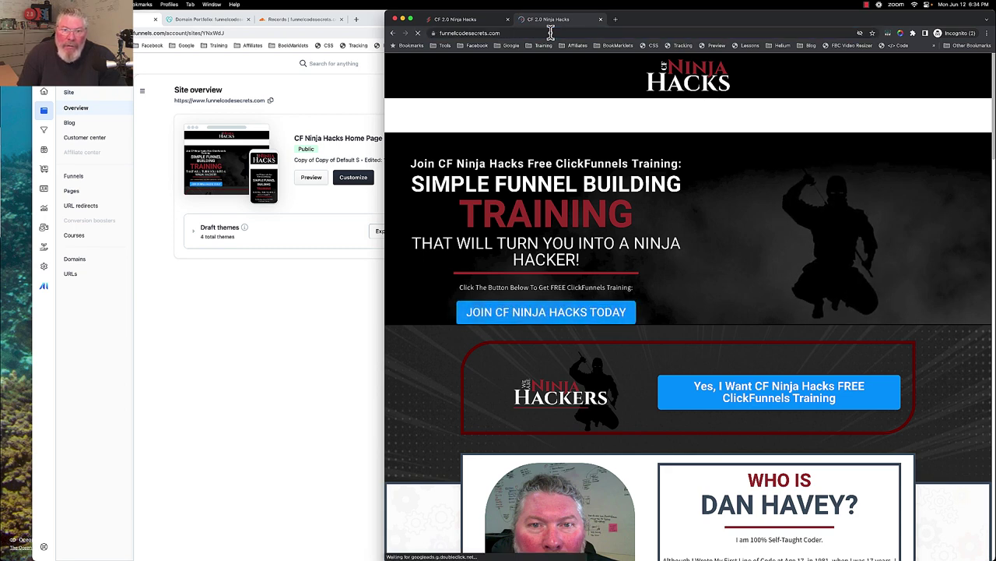
click(552, 32)
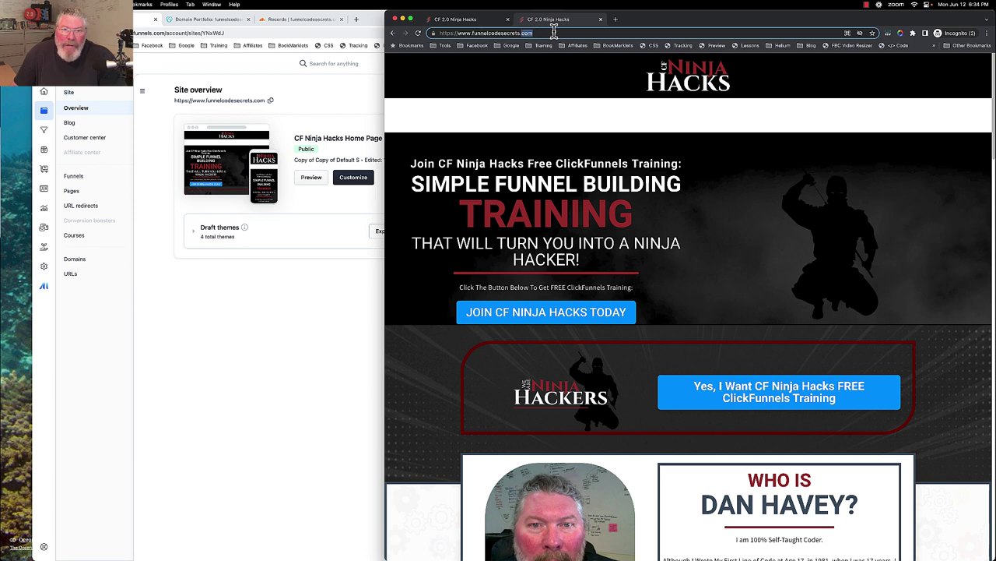
drag(553, 33, 471, 35)
Replace www with hub in the address, load hub.funnelcodesecrets.com, and check the full address it resolves to.
click(467, 34)
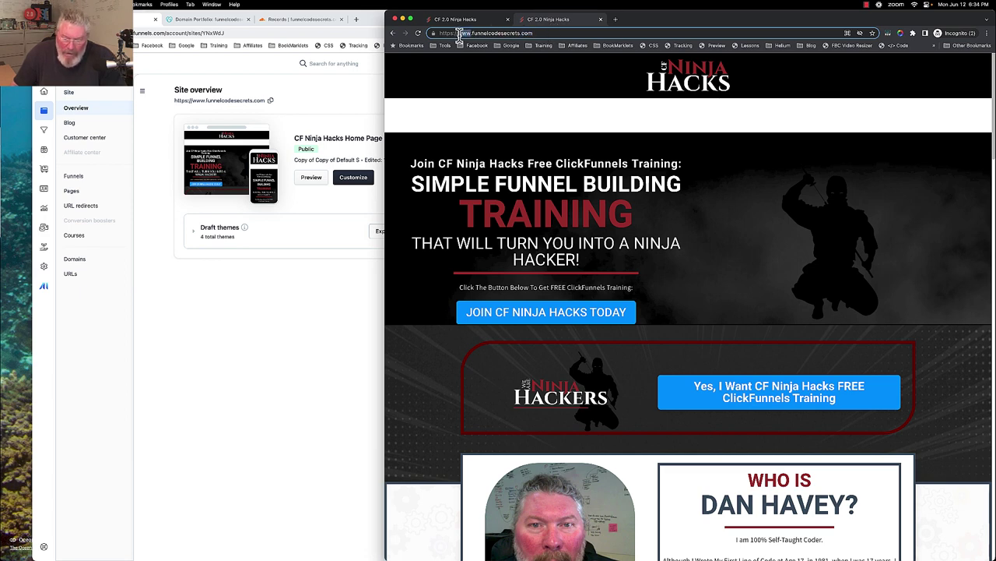
double_click(464, 32)
text(hub)
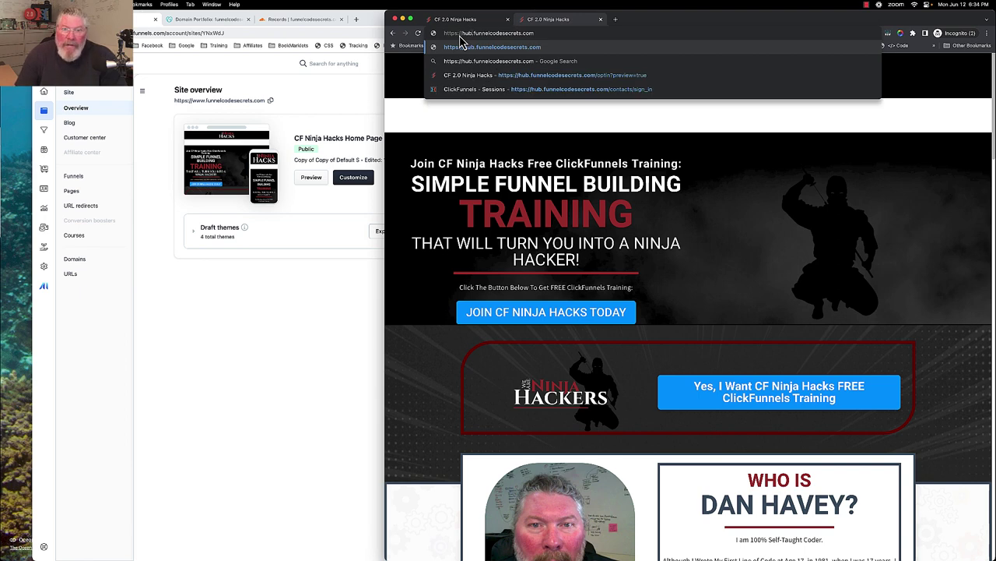
key(Return)
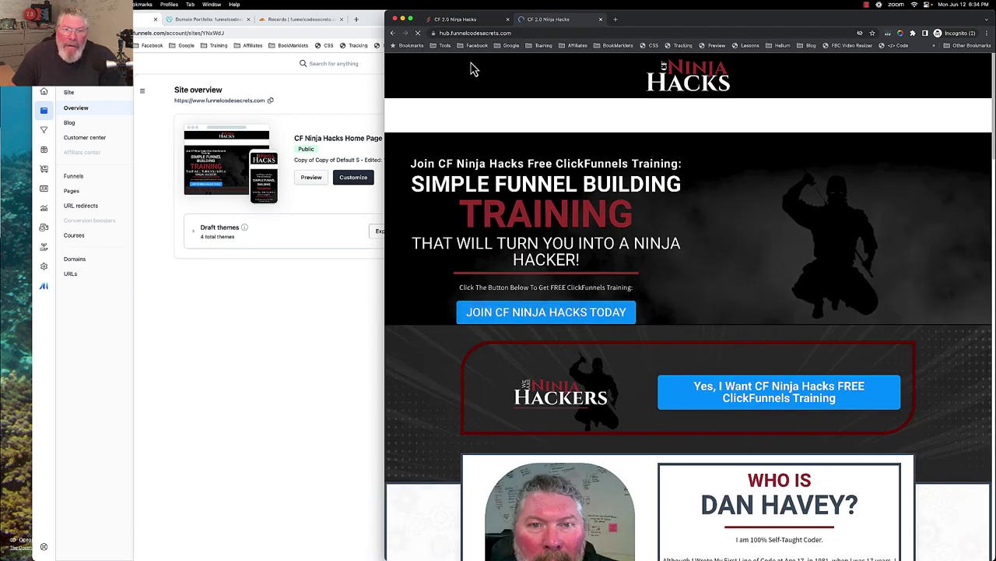
click(466, 33)
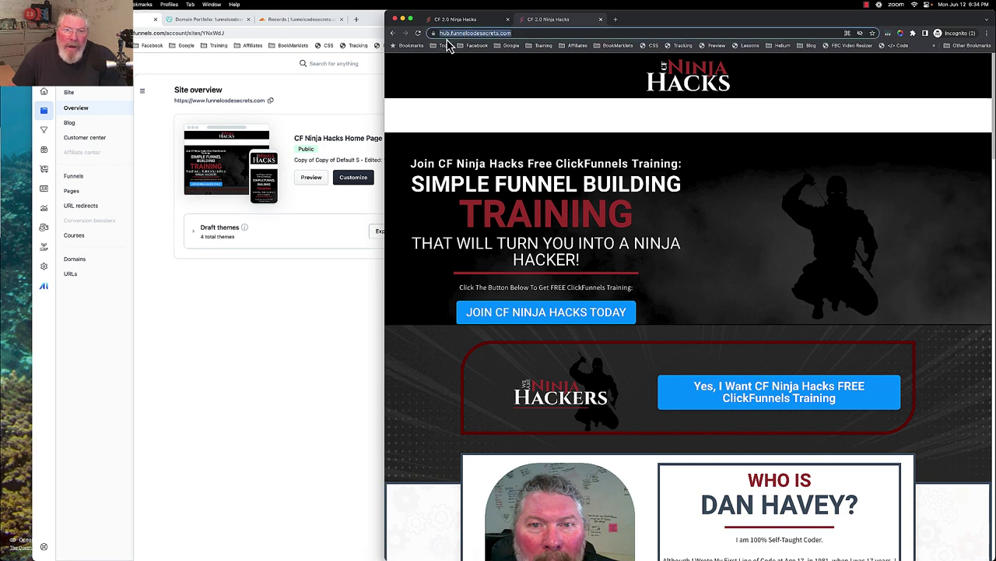
click(531, 33)
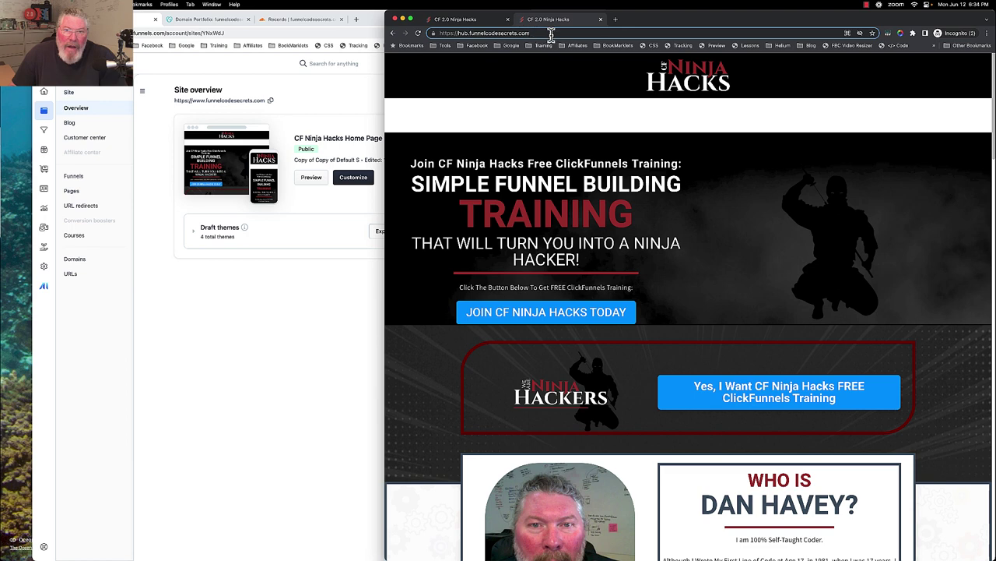
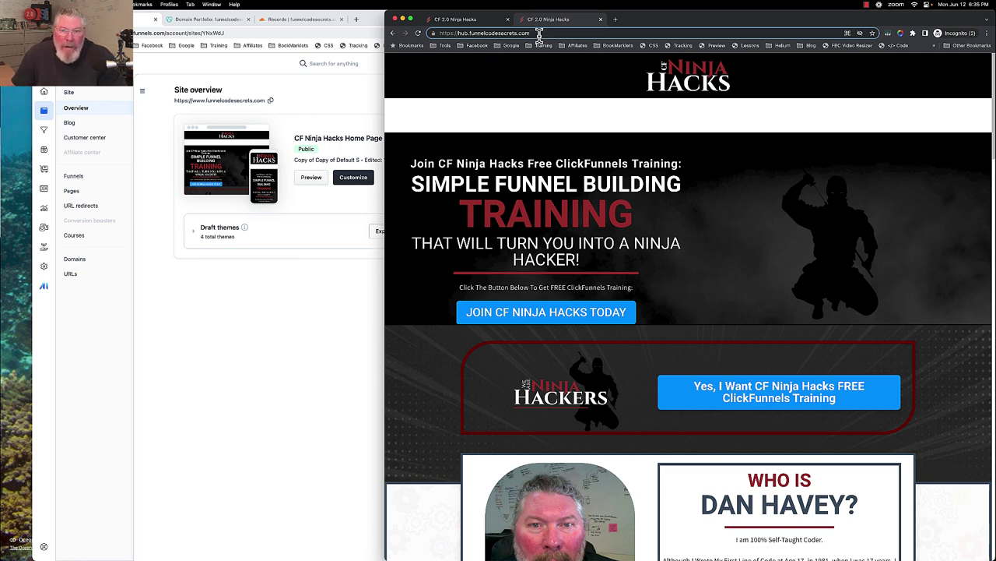
Switch to the Cloudflare DNS records, set the www CNAME record's target to @, and save the record.
click(356, 324)
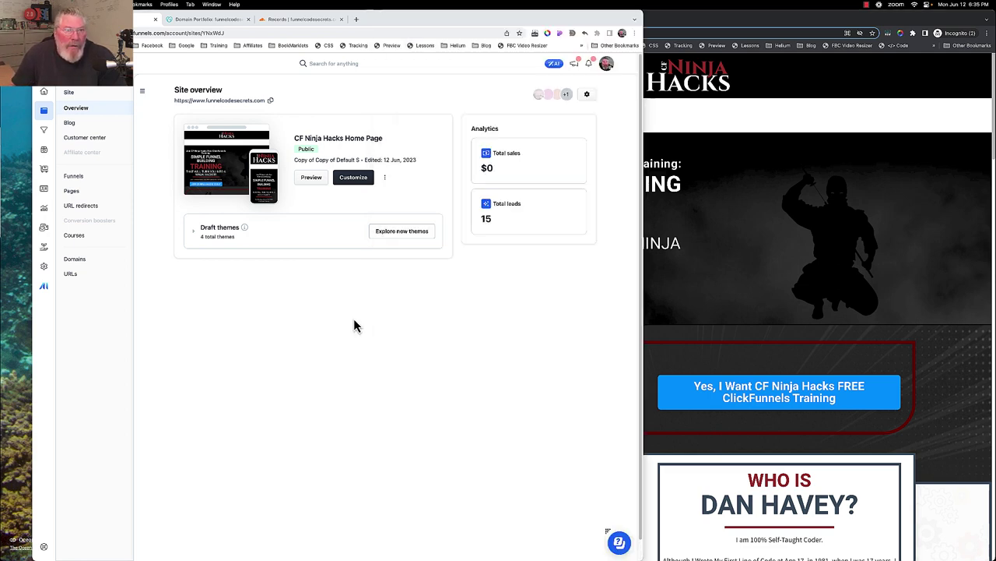
click(303, 21)
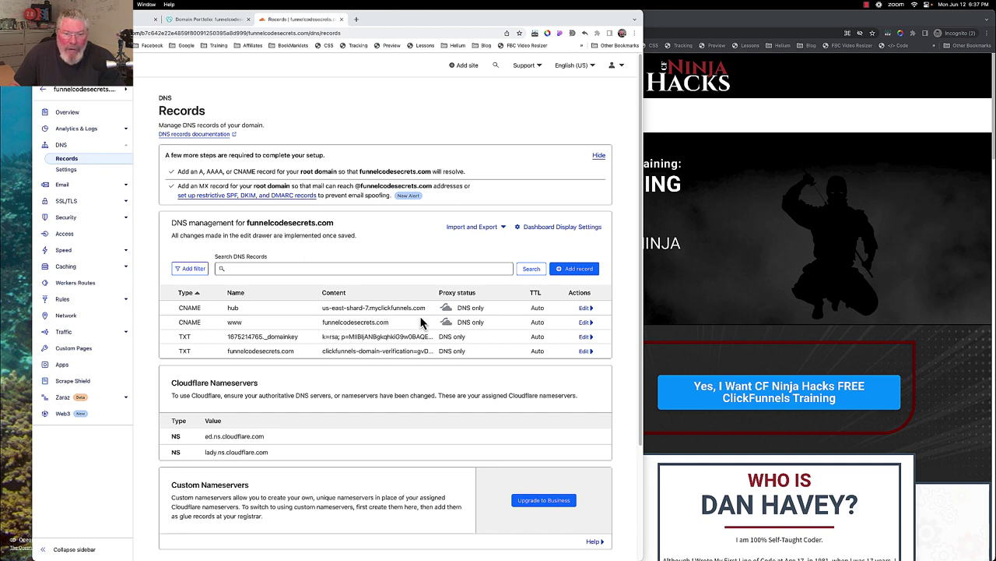
click(586, 327)
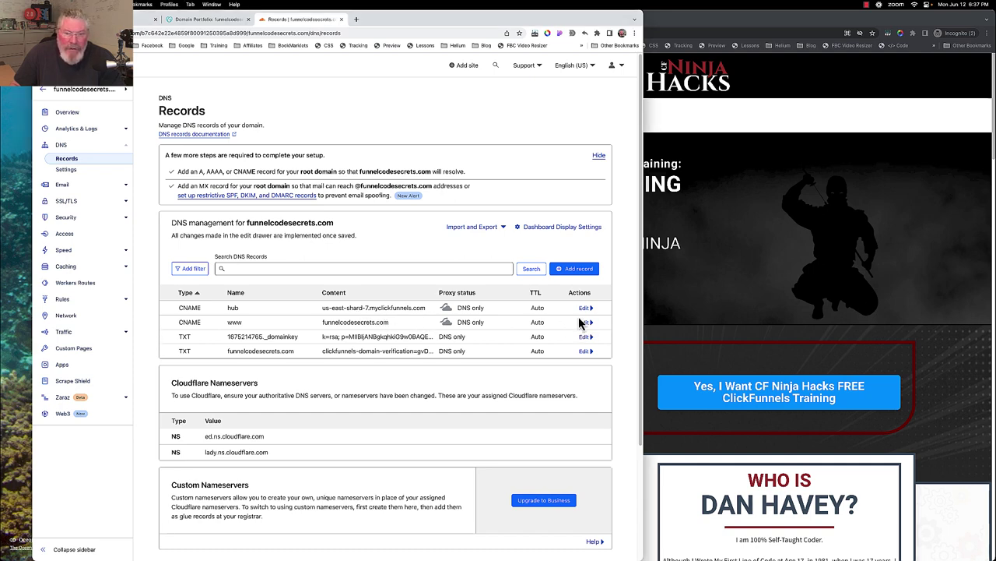
click(585, 324)
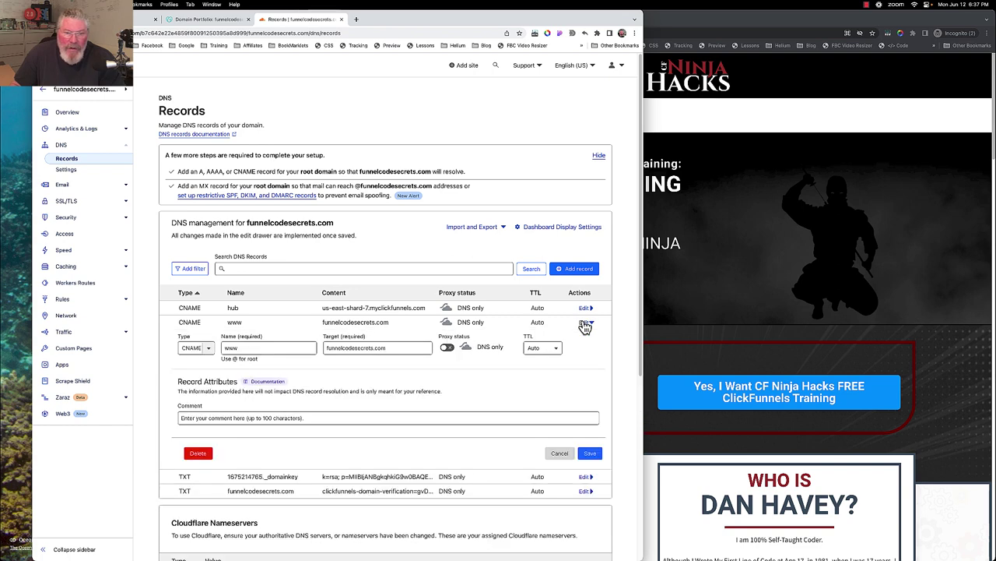
click(326, 349)
drag(326, 349, 406, 351)
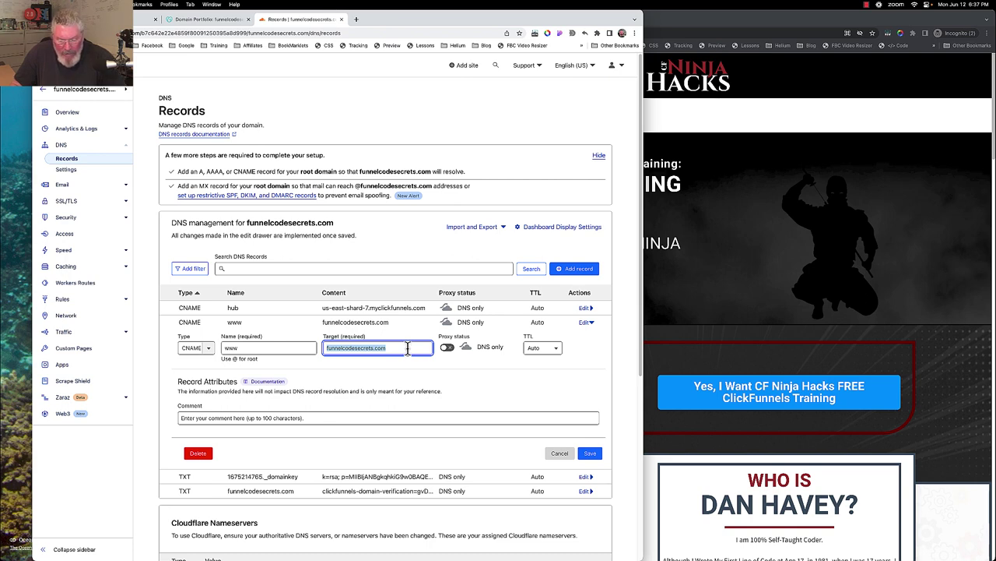
text(2)
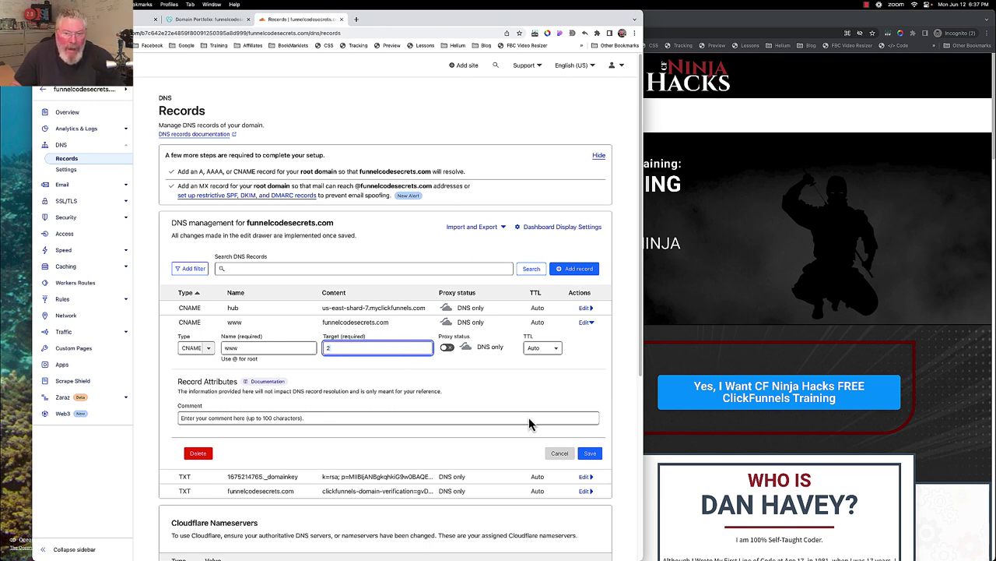
click(590, 453)
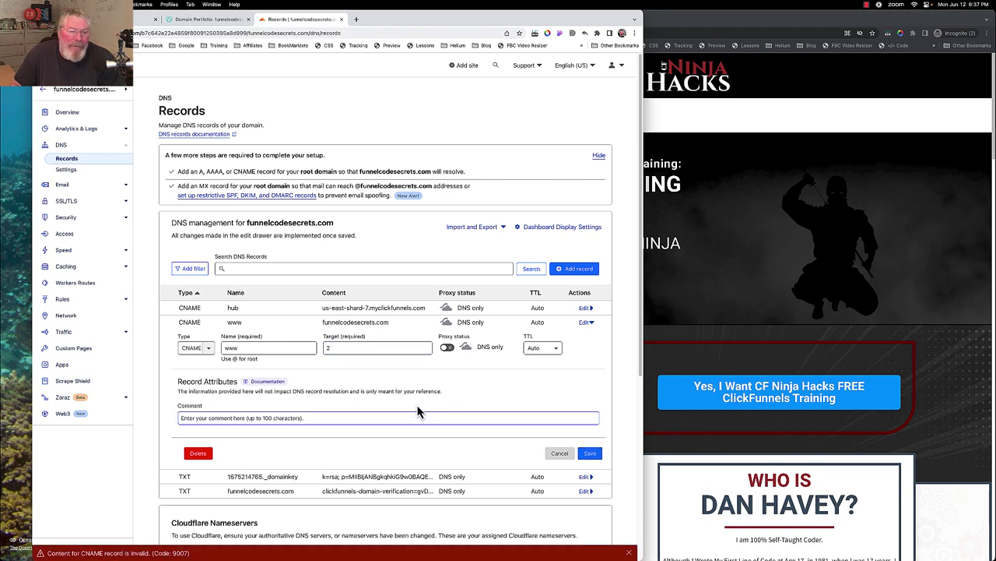
click(336, 348)
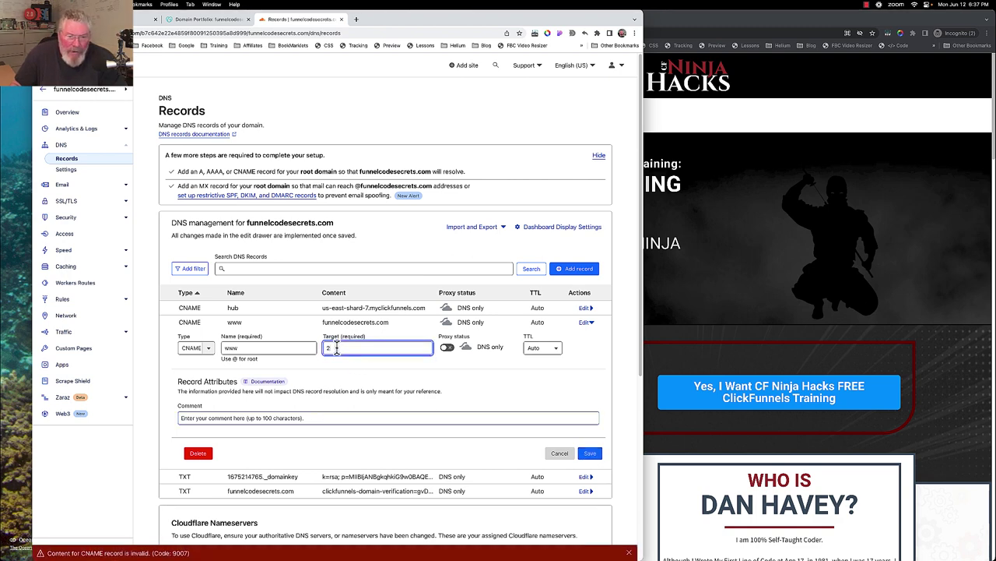
key(BackSpace)
text(@)
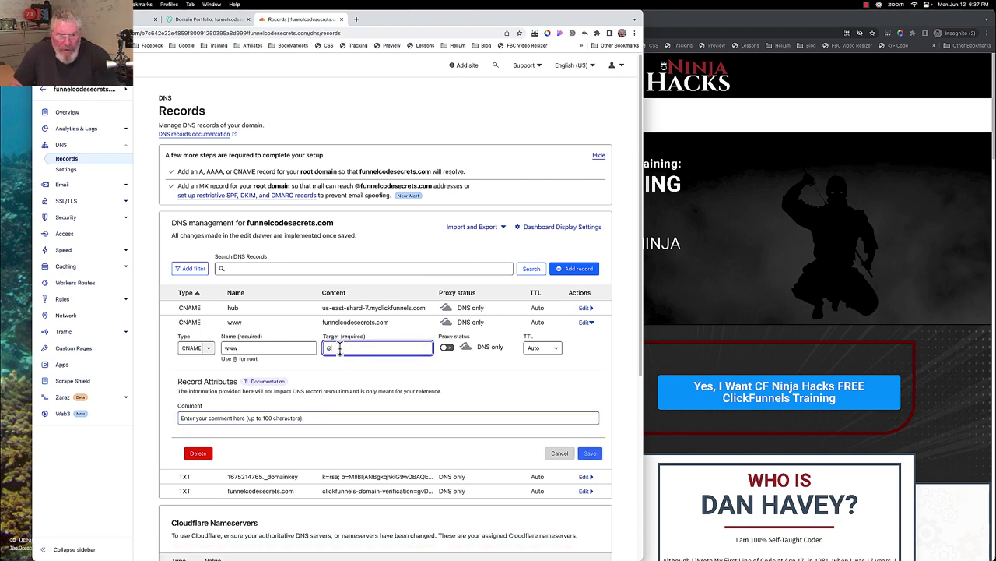
click(590, 453)
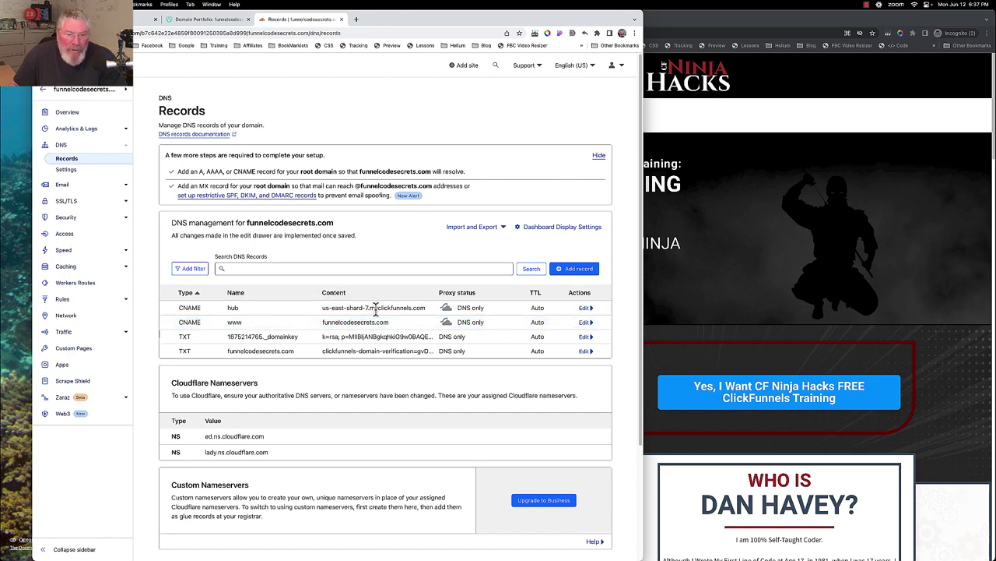
click(64, 302)
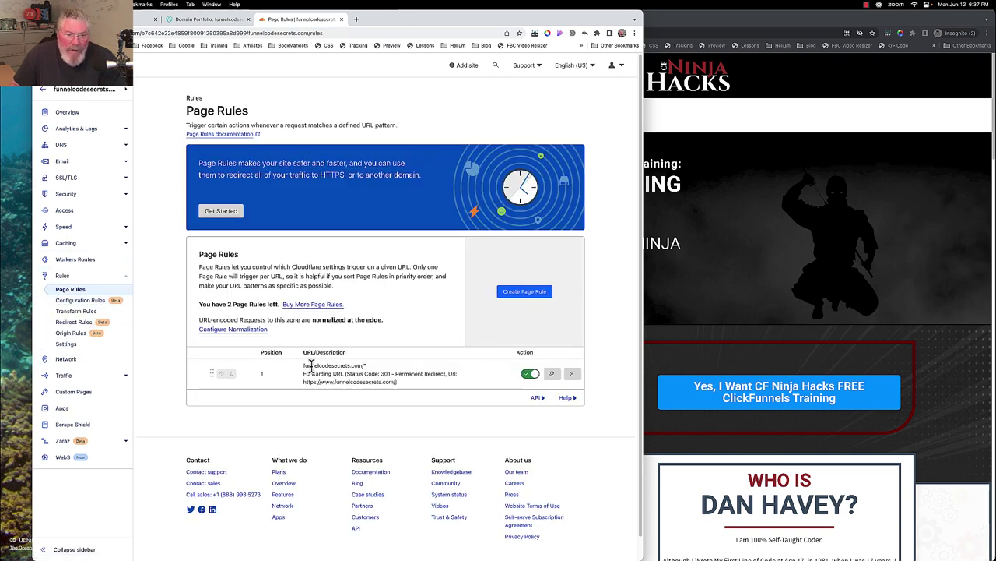
click(551, 374)
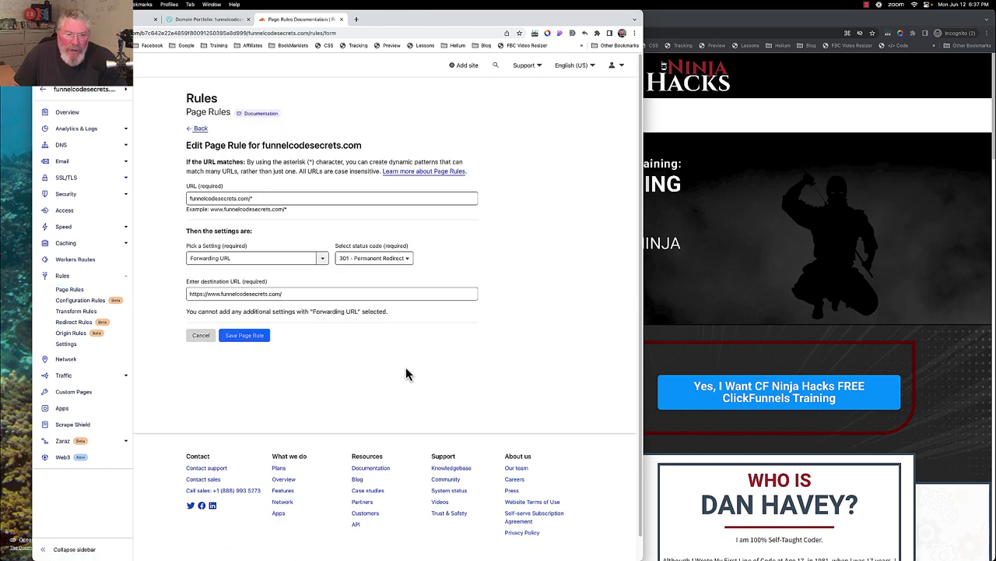
click(213, 295)
drag(215, 294, 207, 294)
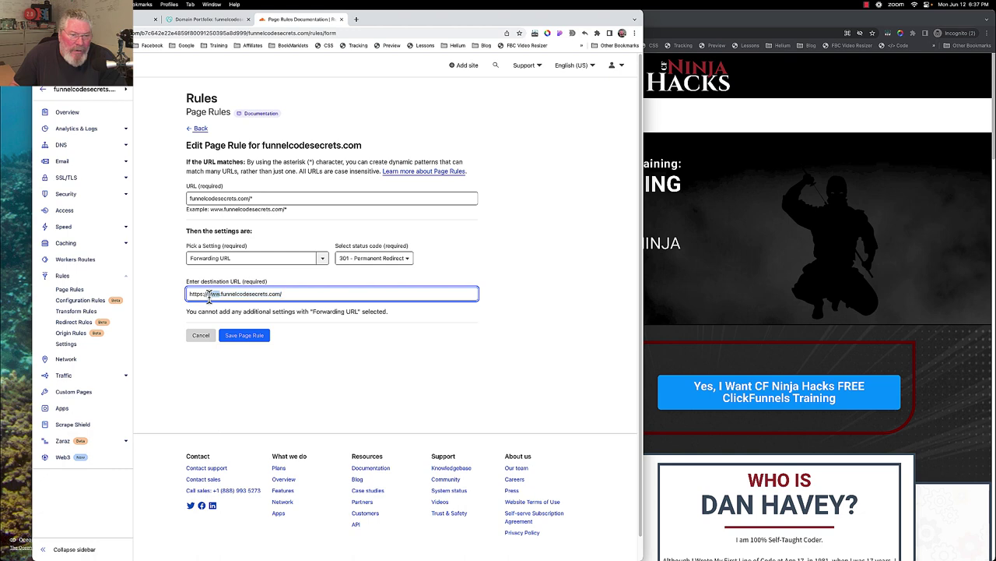
text(sub)
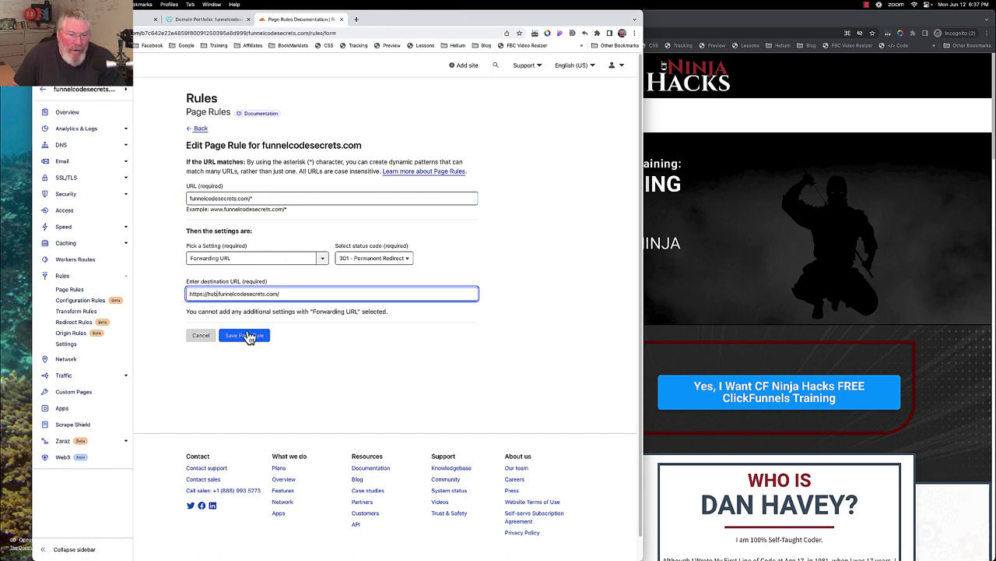
click(244, 338)
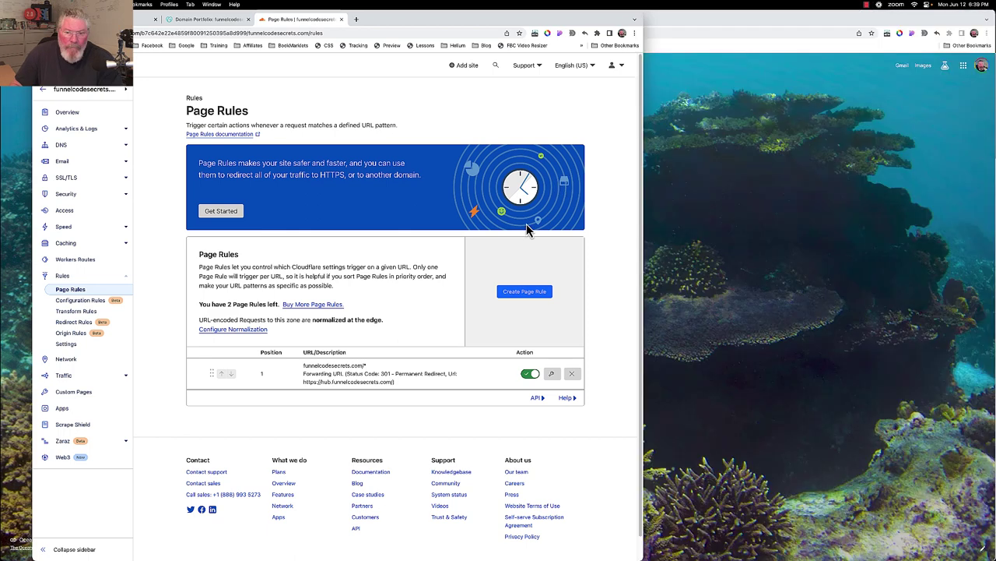
click(525, 291)
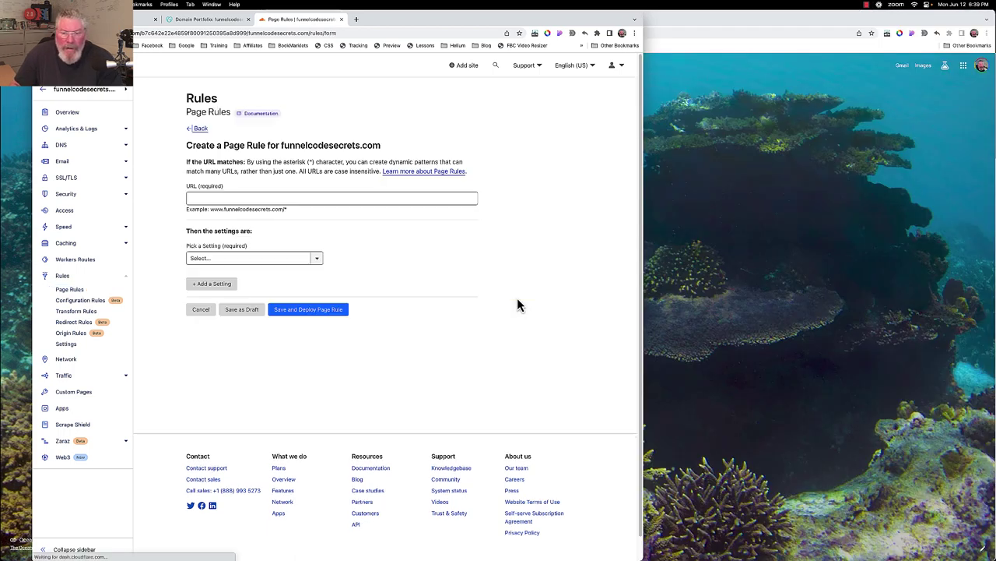
click(345, 199)
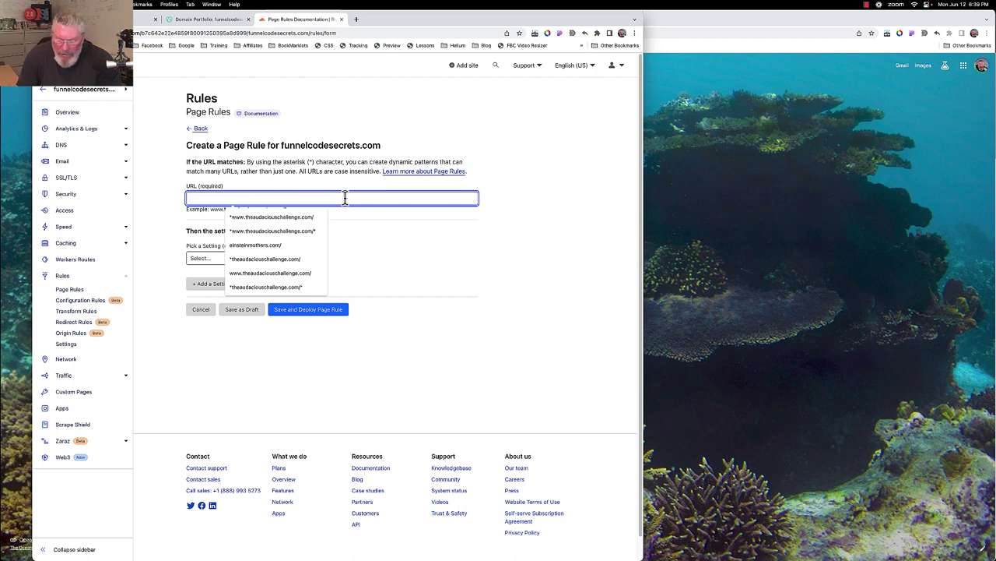
text(*)
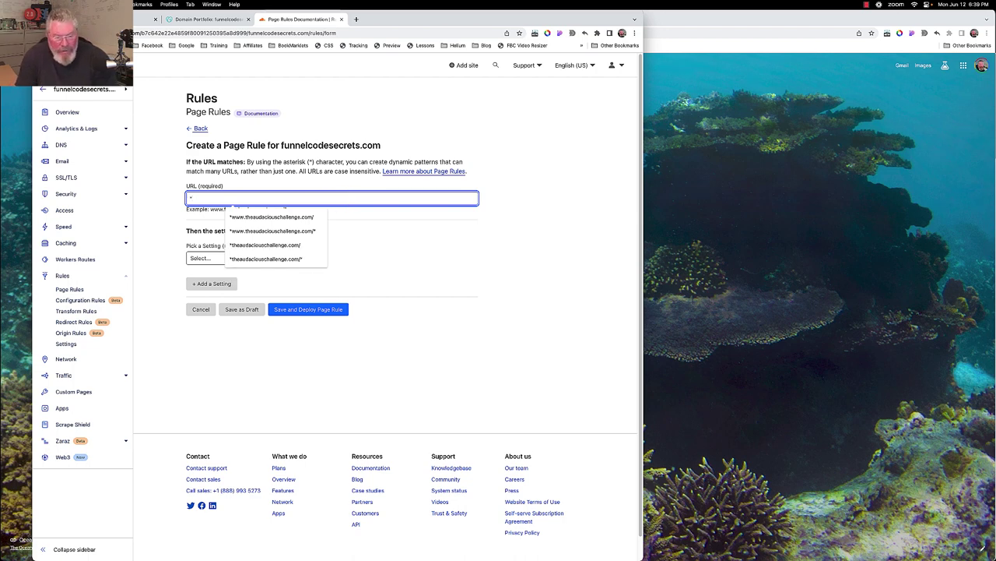
text(www)
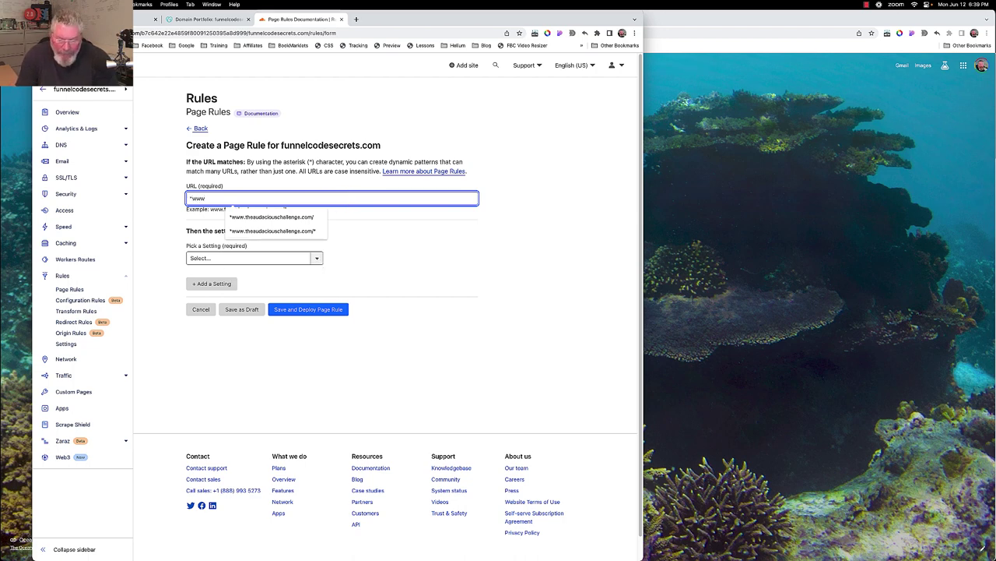
text(.funnelcodesecrets.com/*)
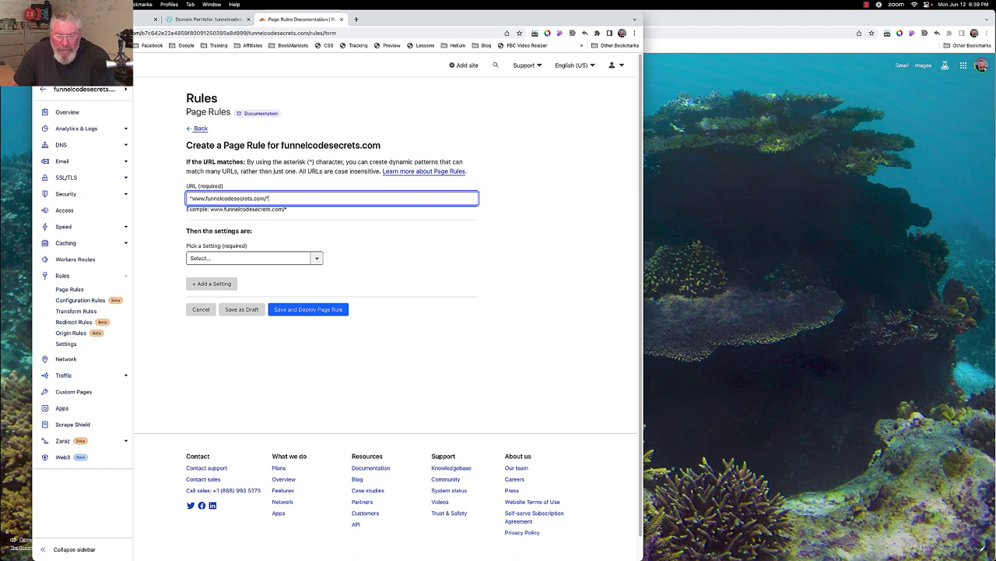
drag(209, 211, 286, 217)
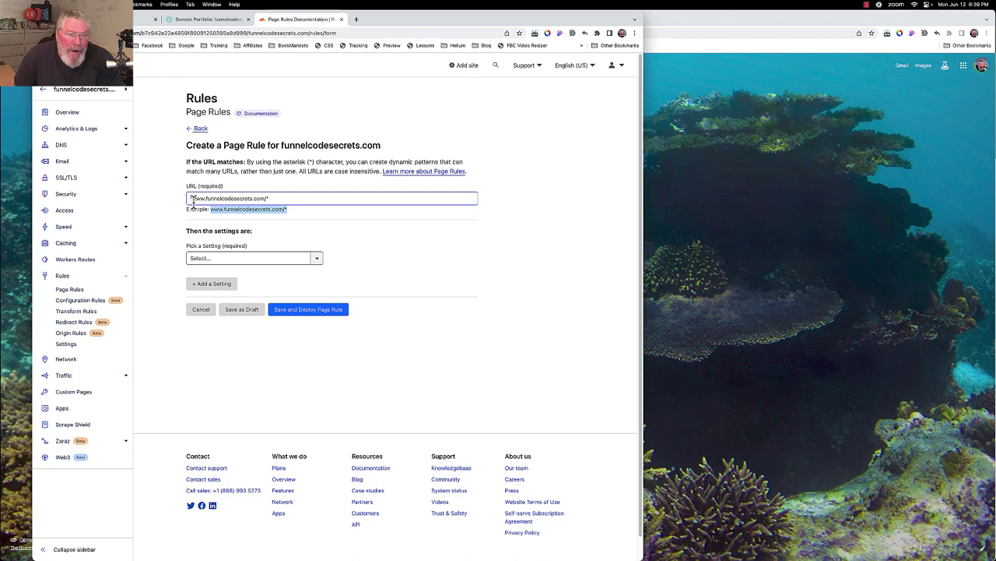
Set the new page rule to Forwarding URL with status code 301 - Permanent Redirect.
click(240, 259)
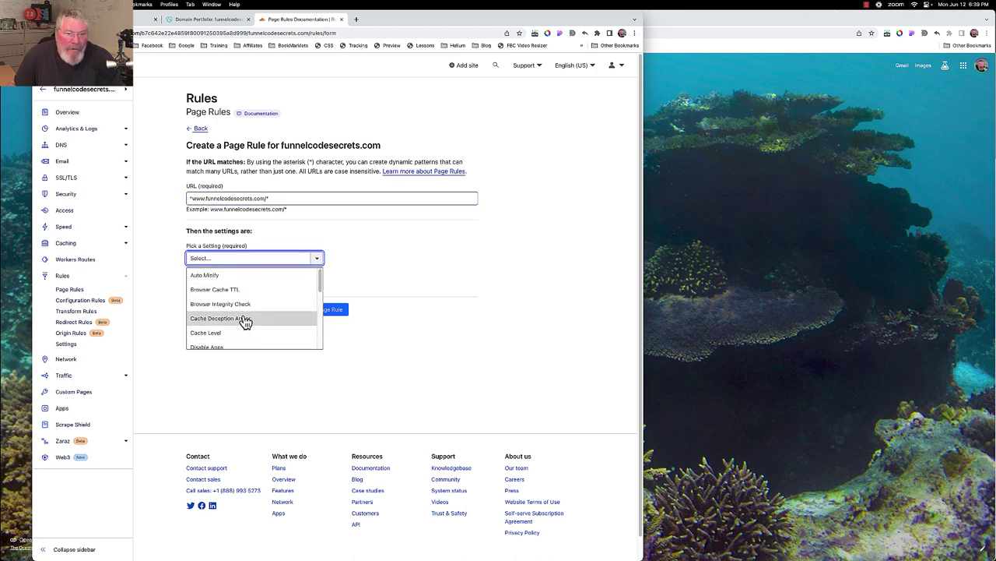
scroll(243, 321, down, 3)
scroll(241, 319, down, 2)
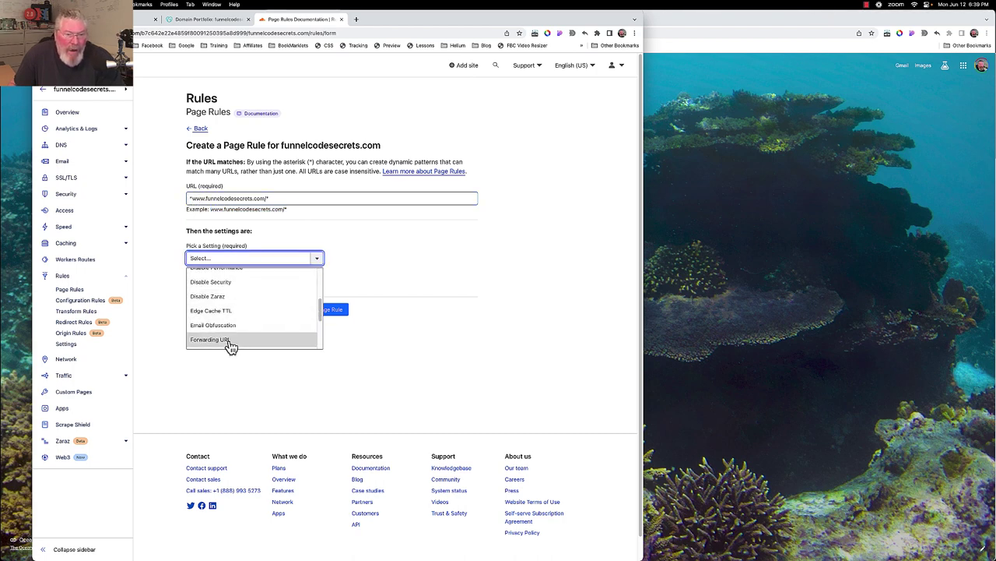
click(229, 342)
click(353, 264)
click(354, 277)
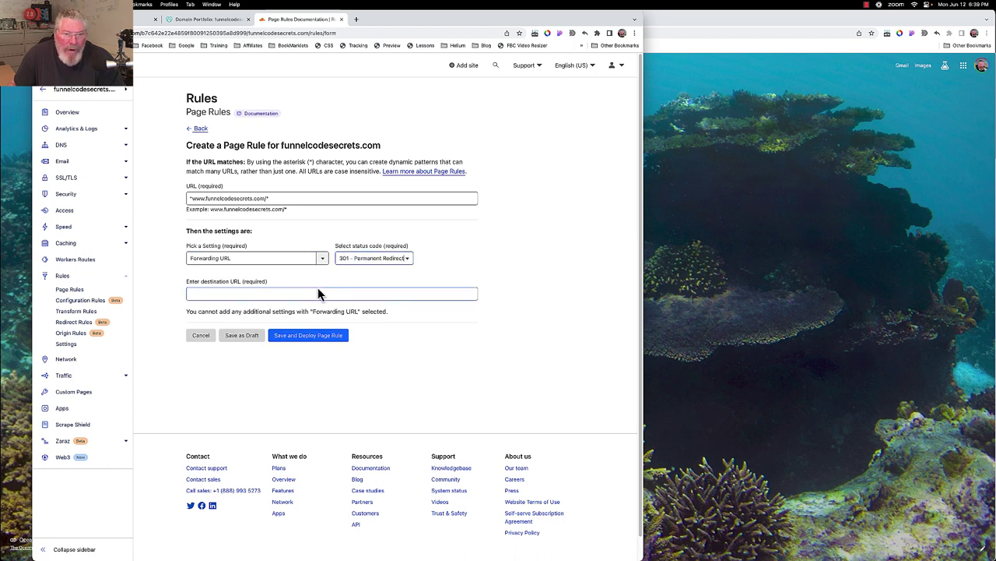
click(316, 292)
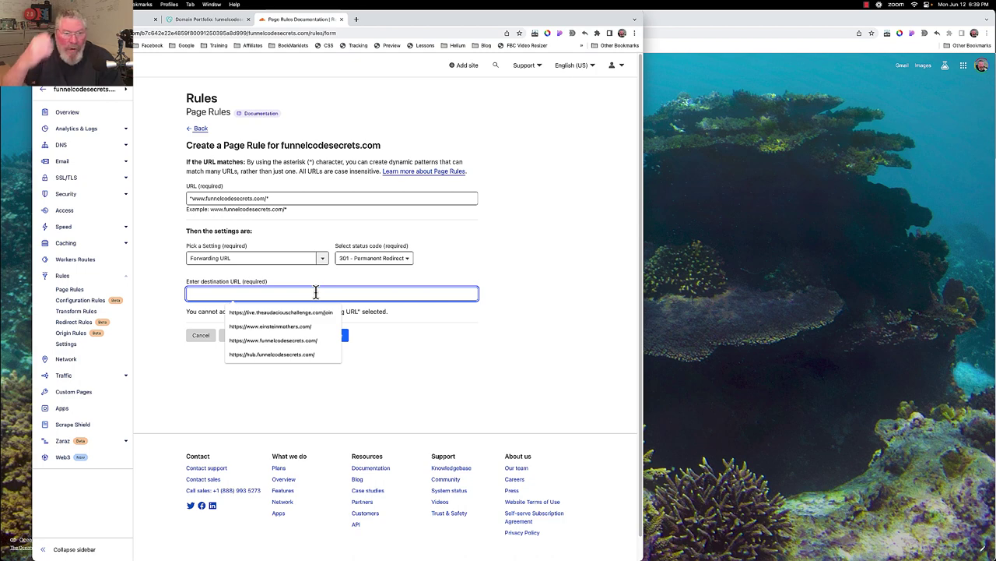
text(https)
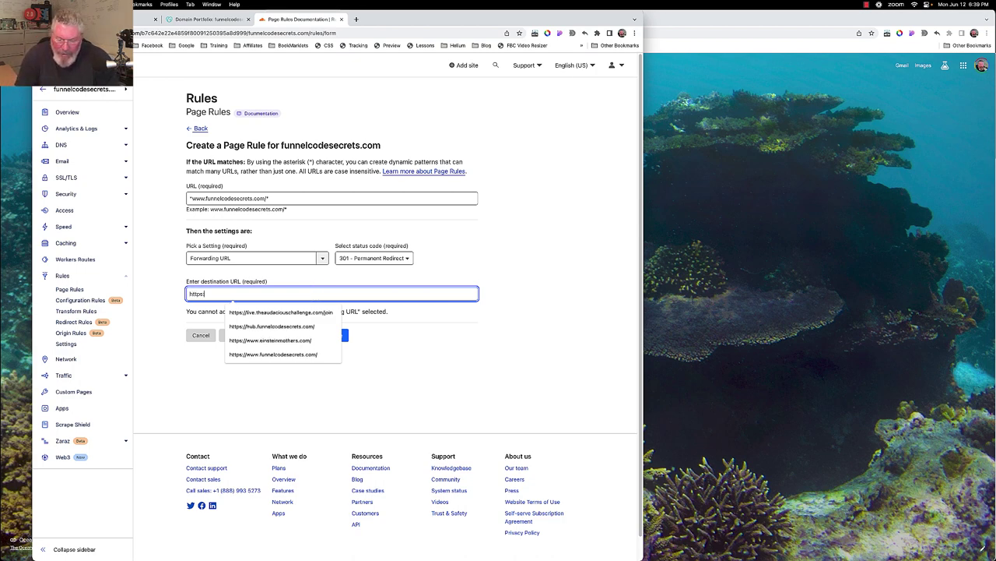
text(://)
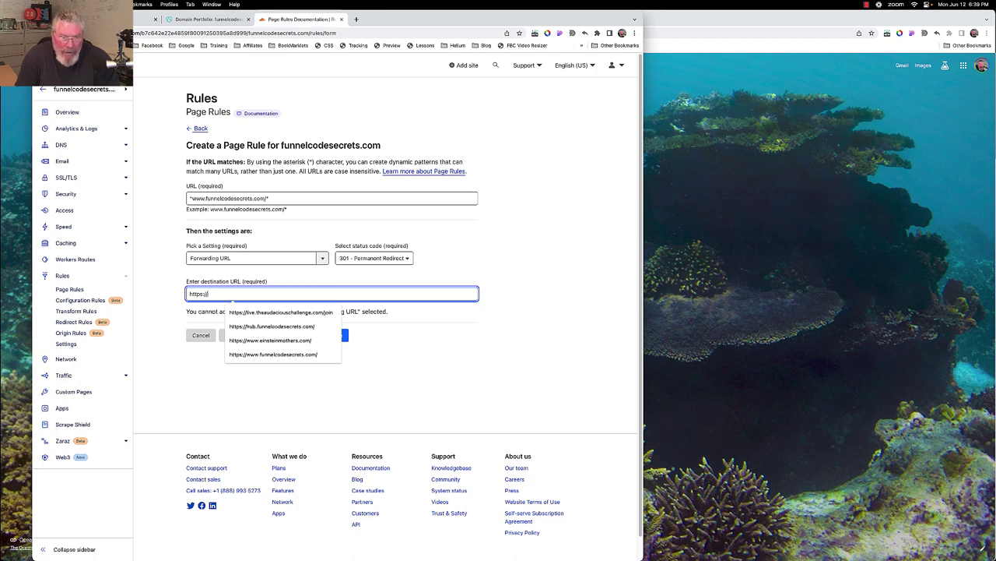
text(hub.funnelcodesecrets.com/)
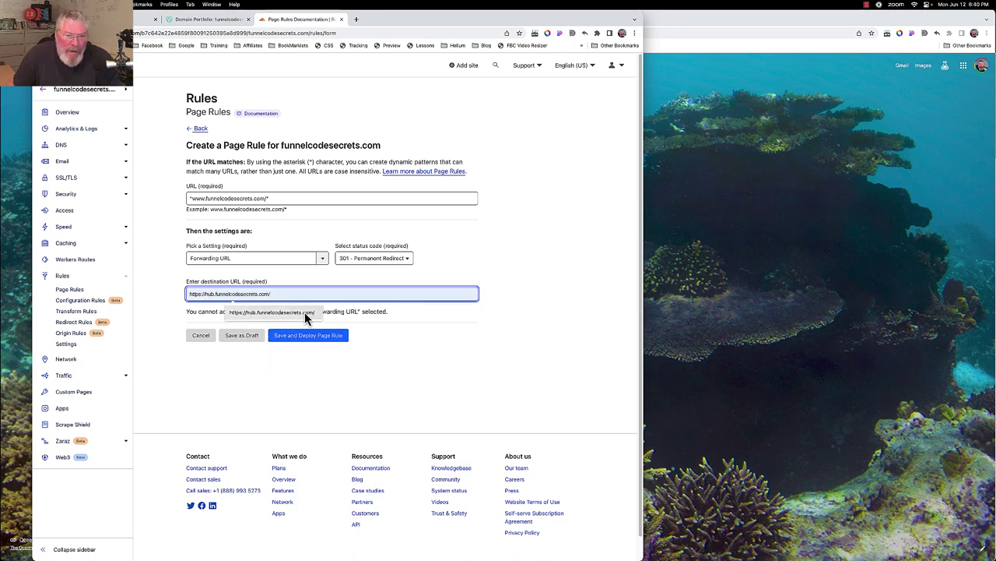
click(304, 312)
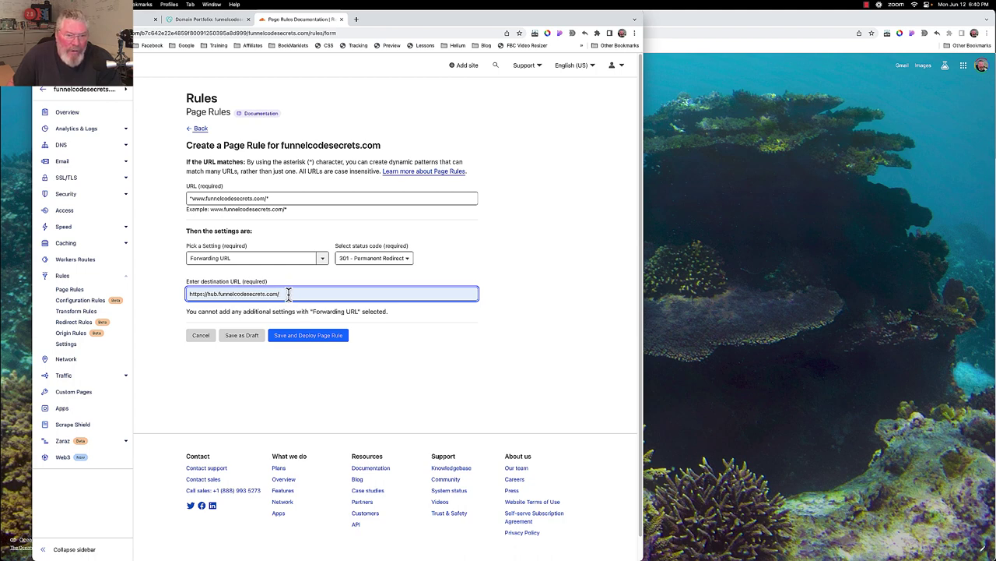
key(BackSpace)
key(BackSpace)
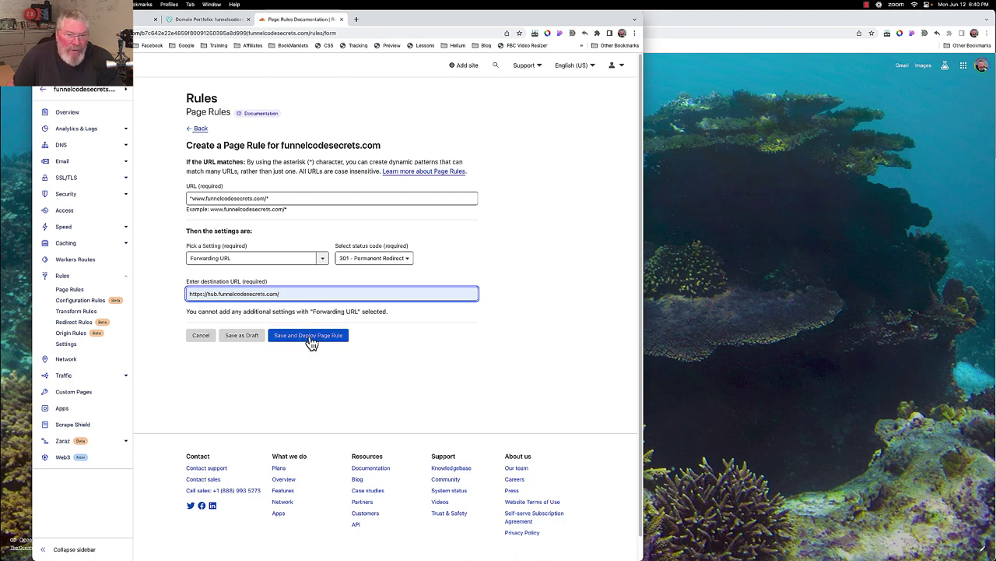
click(310, 341)
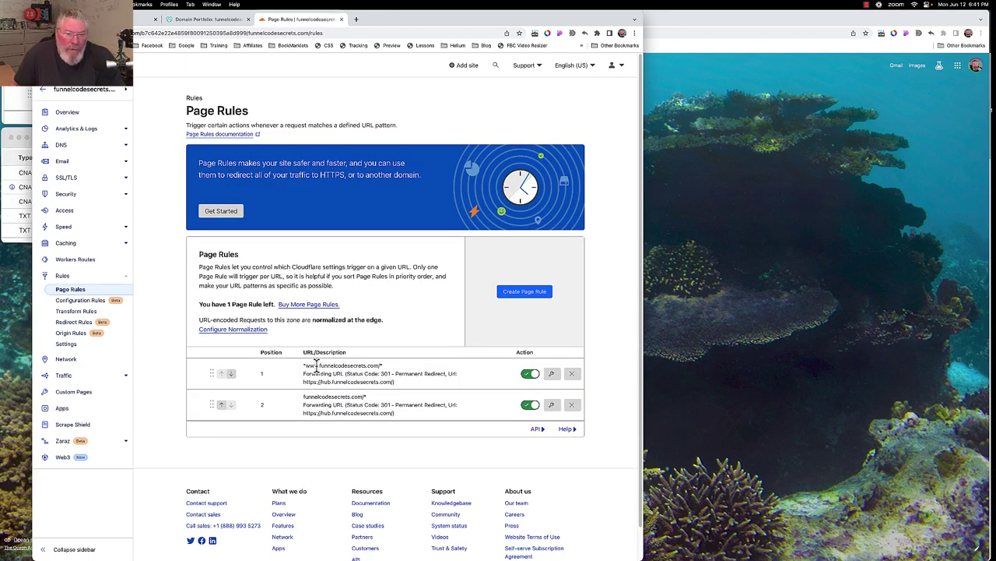
drag(303, 365, 395, 372)
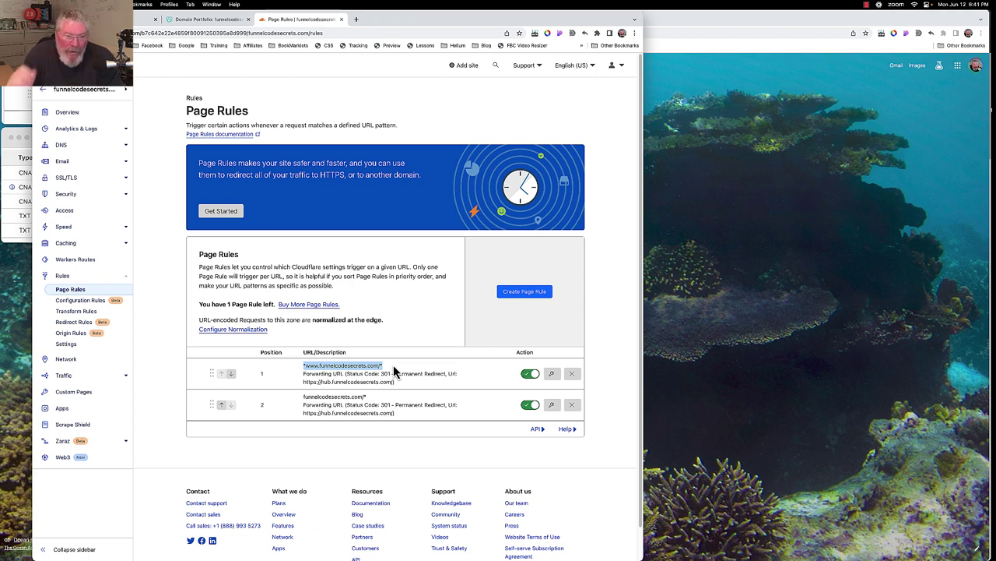
click(222, 406)
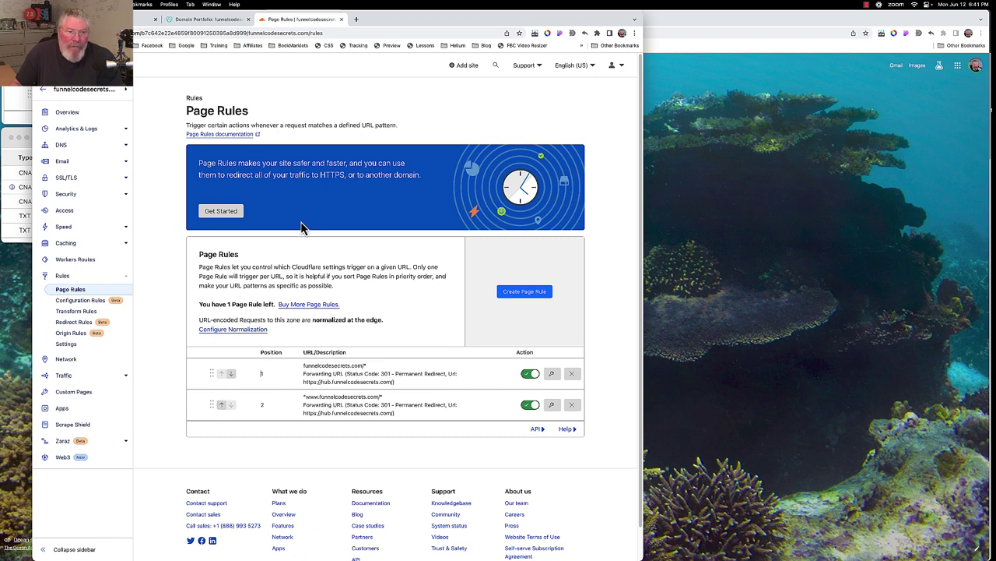
drag(206, 267, 420, 290)
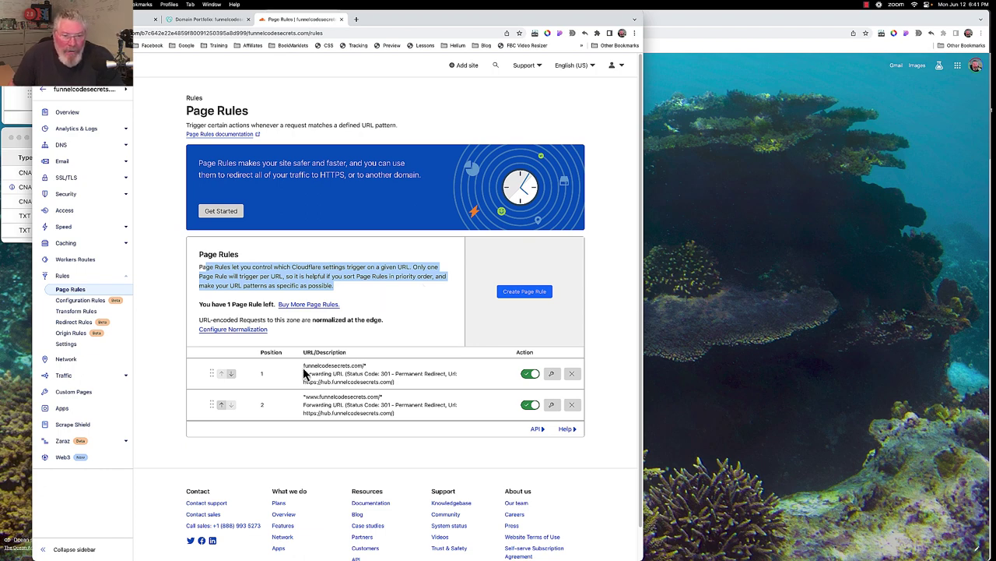
drag(304, 365, 380, 372)
key(super+c)
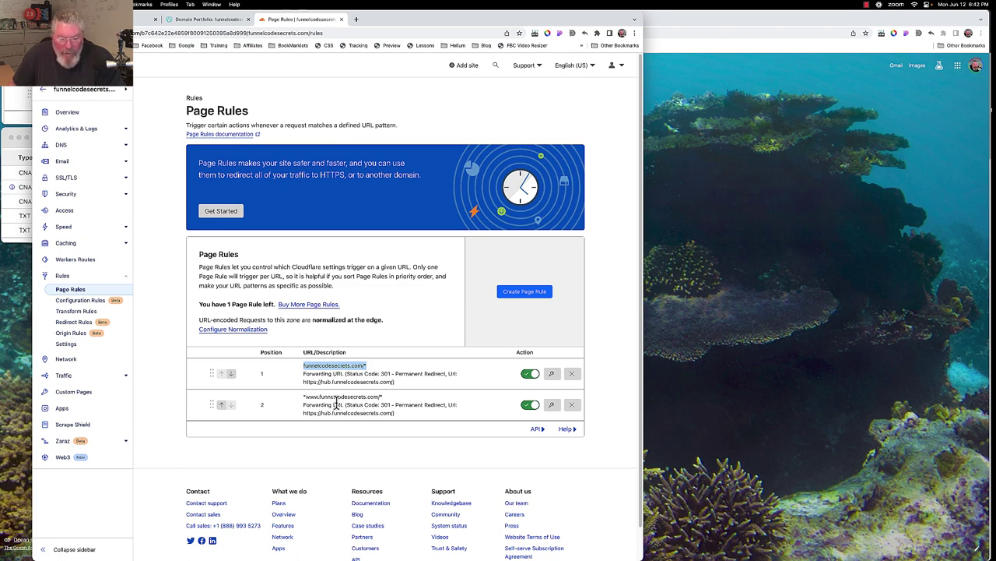
Review the funnelcodesecrets.com DNS records in Cloudflare and return to the domain's page rules.
key(ctrl+Up)
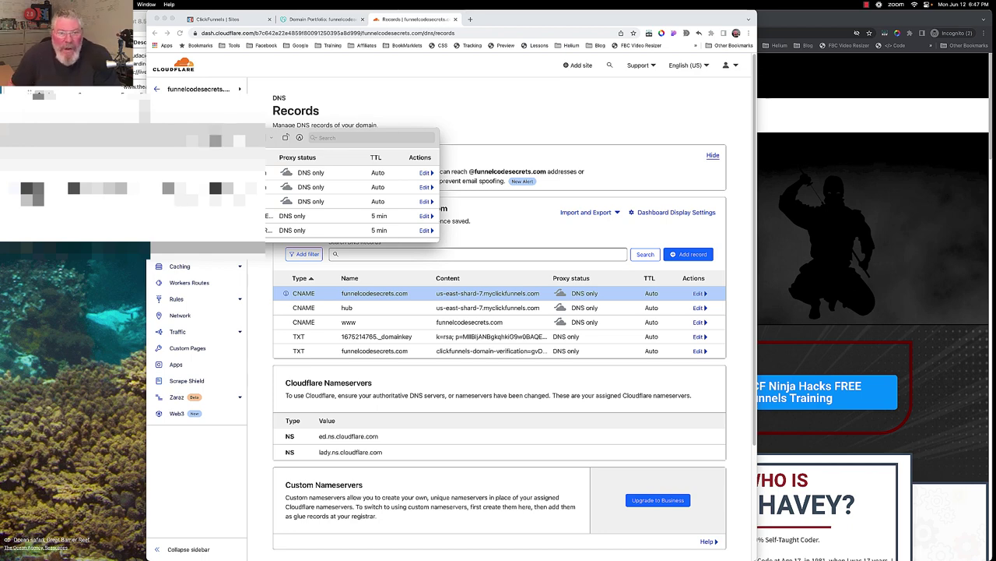
click(257, 287)
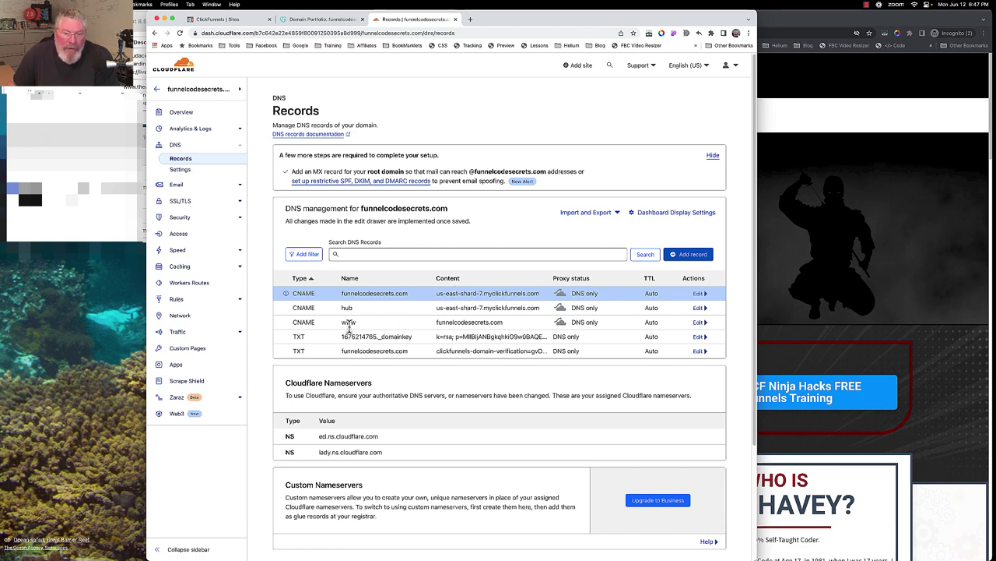
click(174, 302)
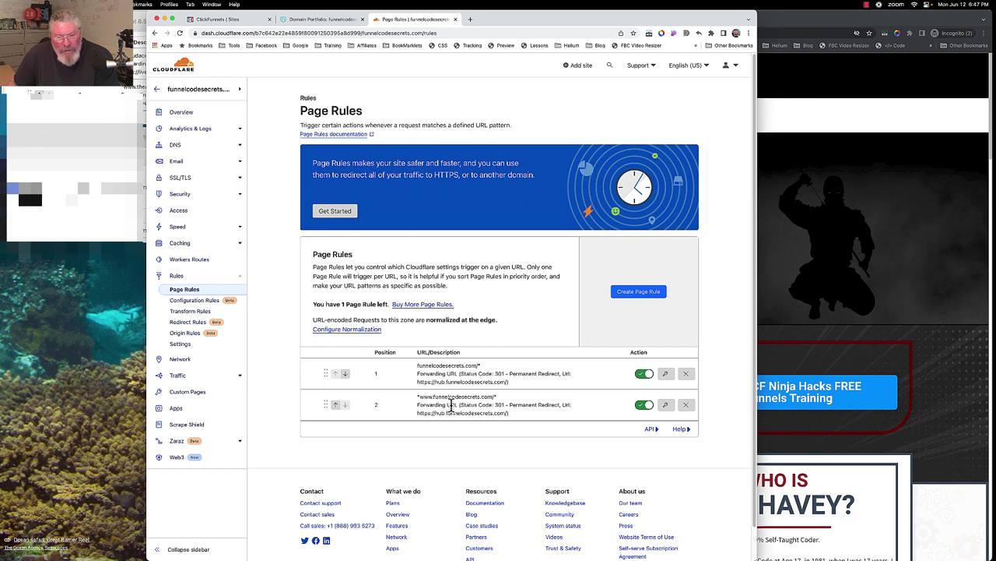
Test the root domain redirect by loading funnelcodesecrets.com in the incognito browser window.
click(819, 129)
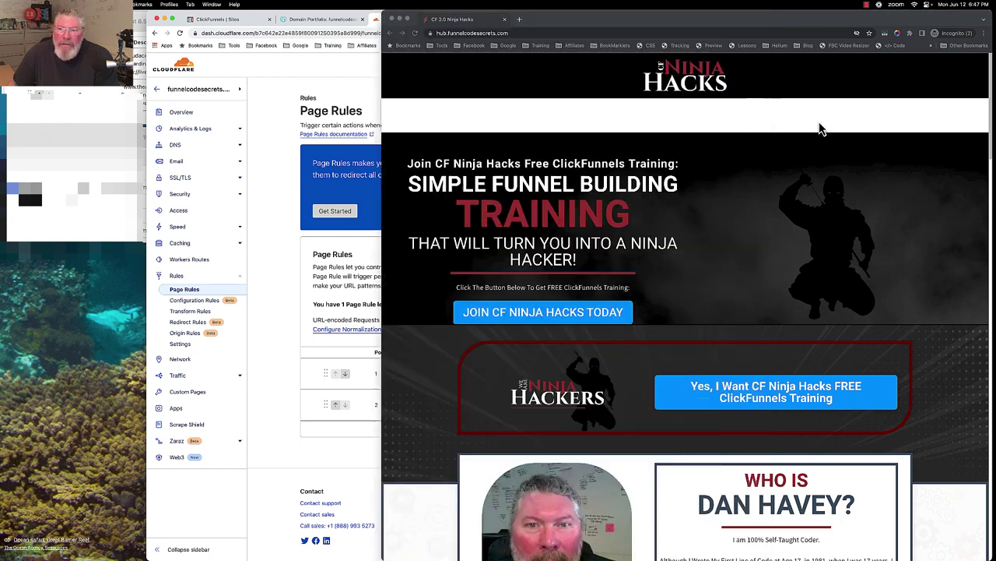
click(483, 34)
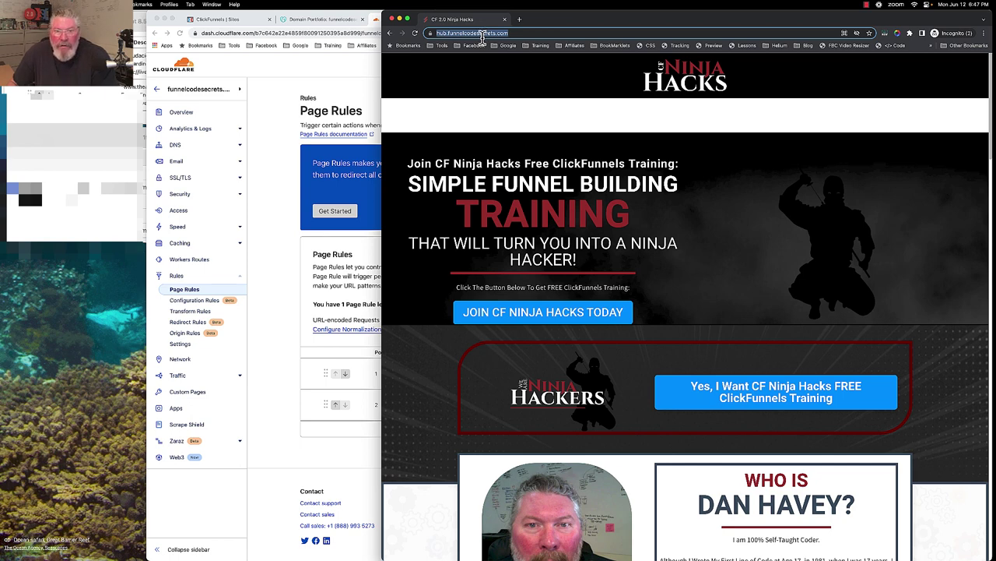
key(super+v)
click(526, 48)
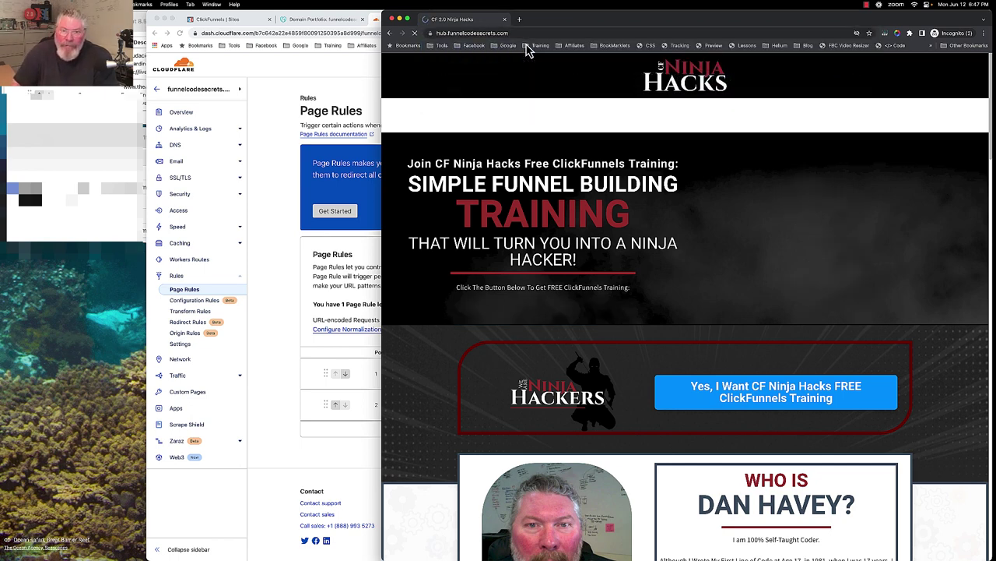
drag(526, 33, 464, 34)
key(super+c)
click(465, 34)
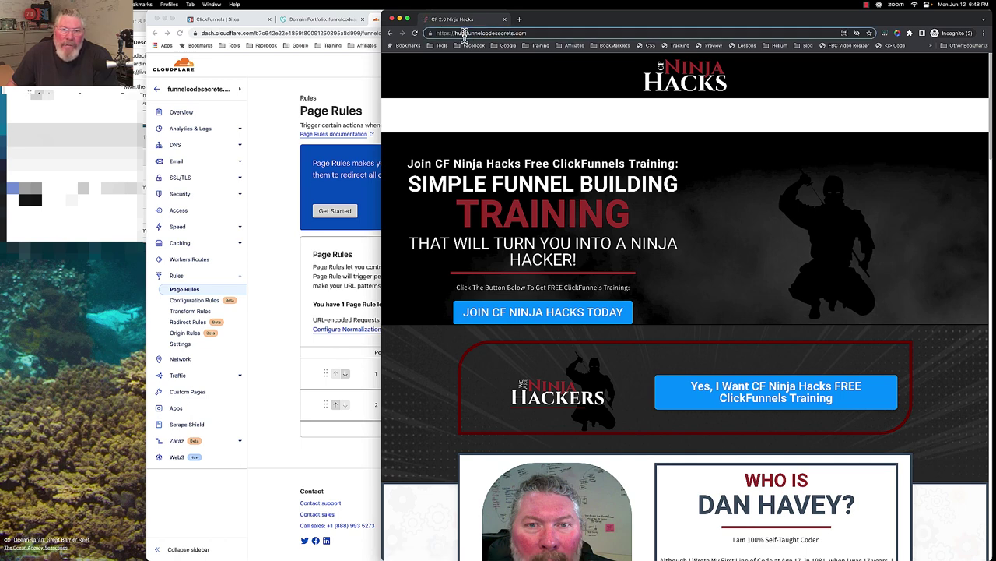
key(BackSpace)
key(BackSpace)
key(BackSpace)
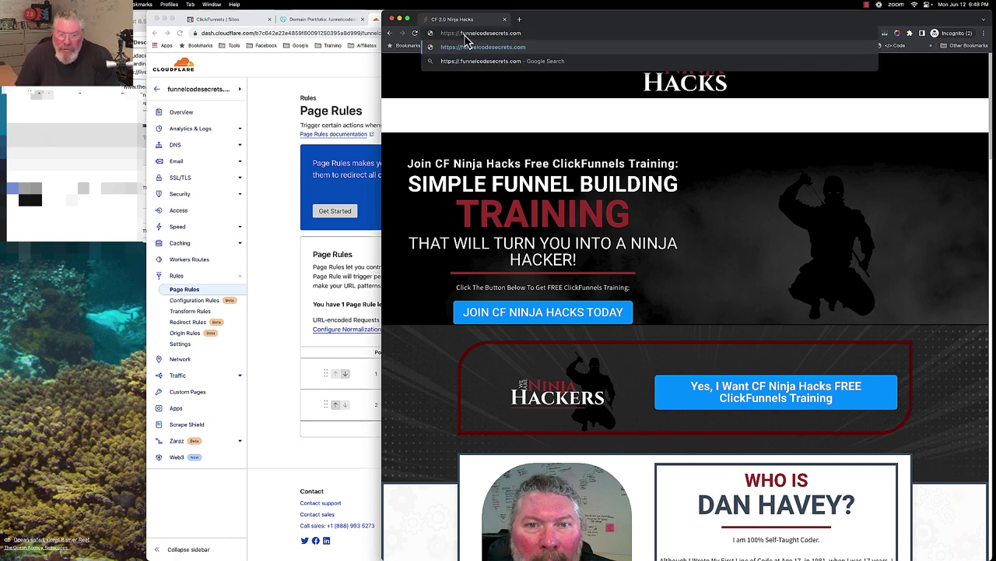
text(www.)
key(Return)
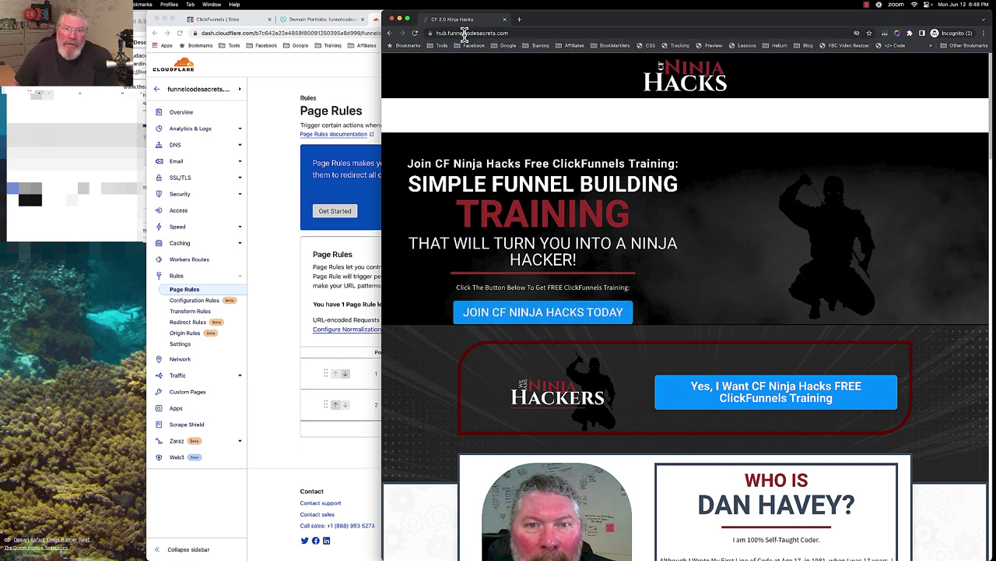
click(278, 293)
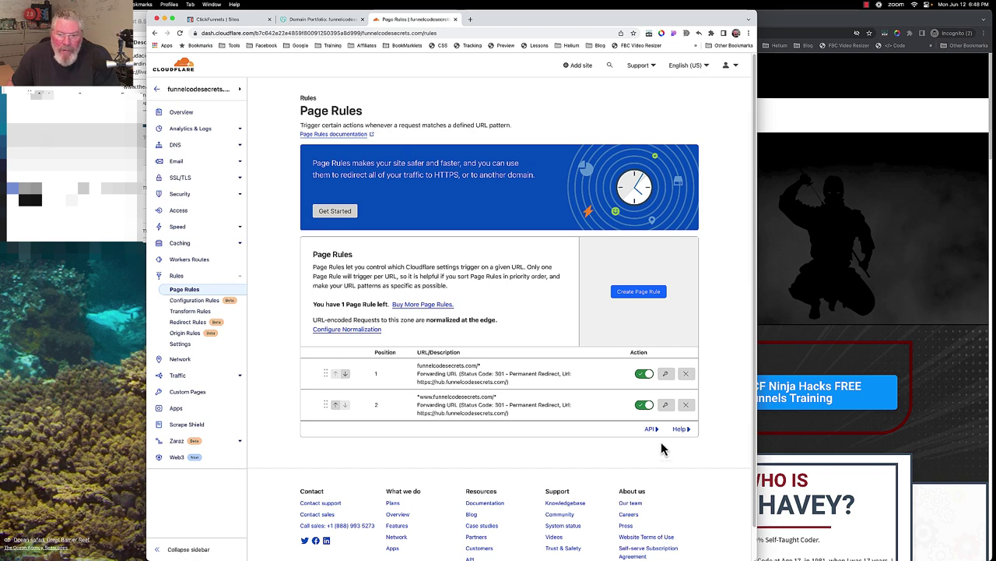
click(643, 406)
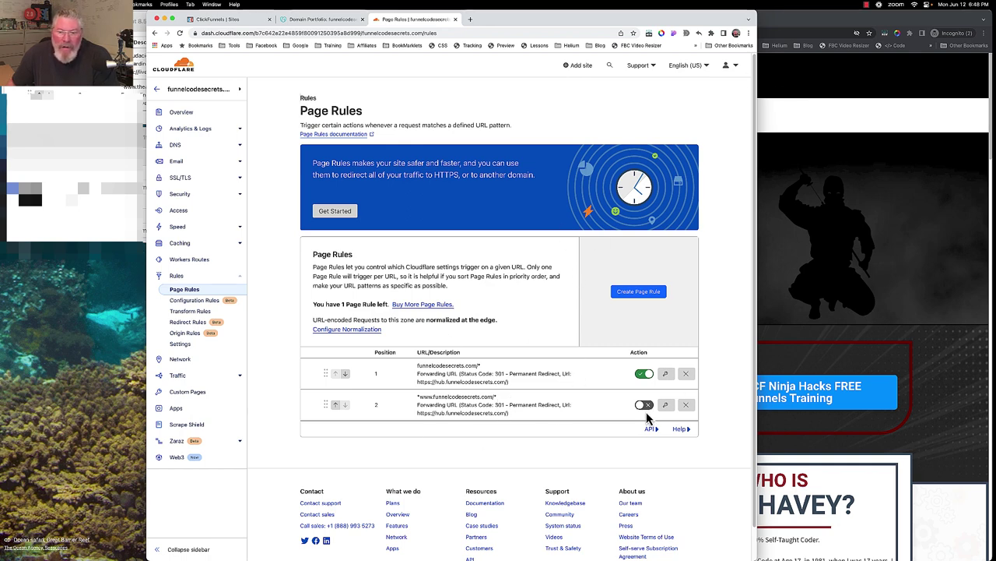
click(834, 78)
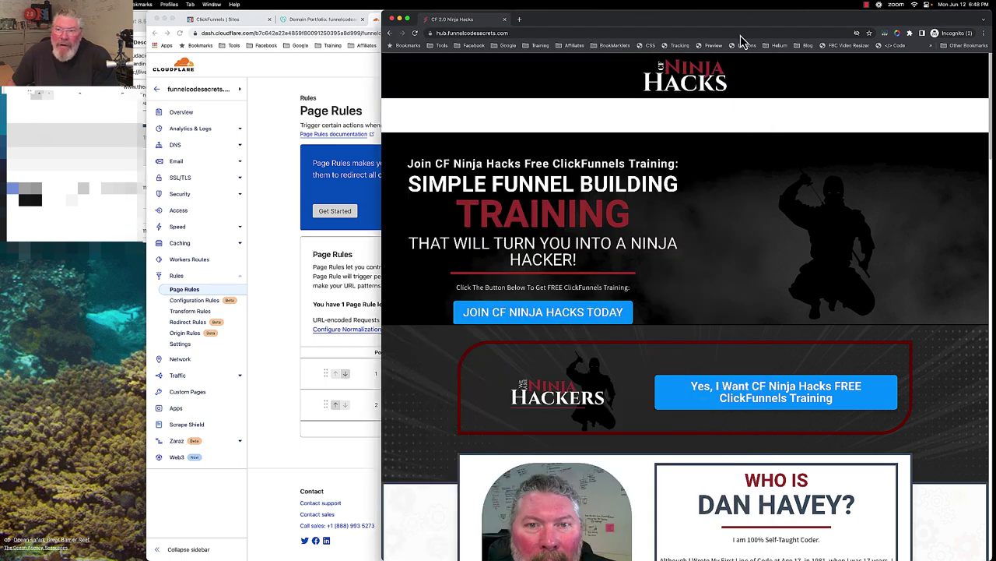
click(520, 19)
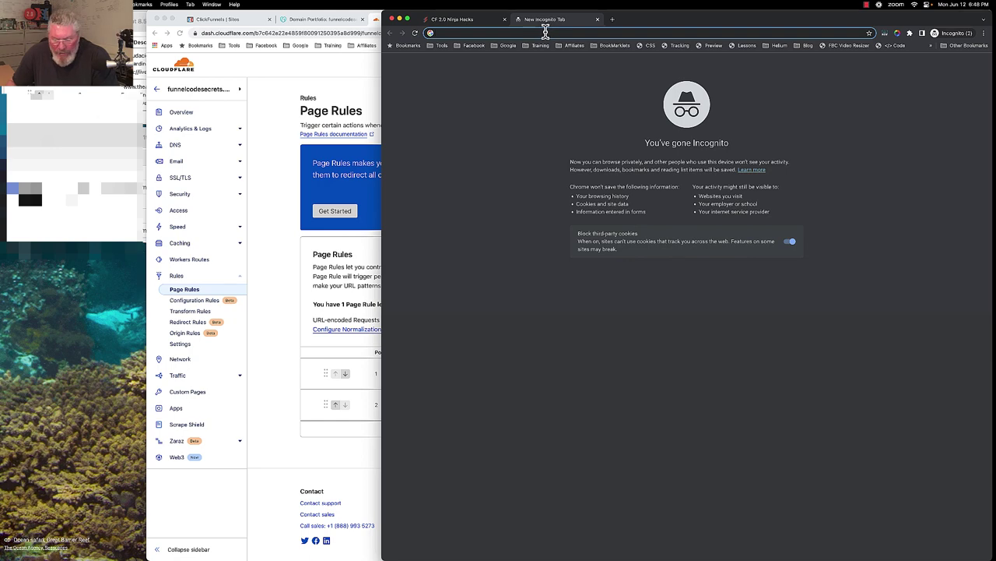
key(super+v)
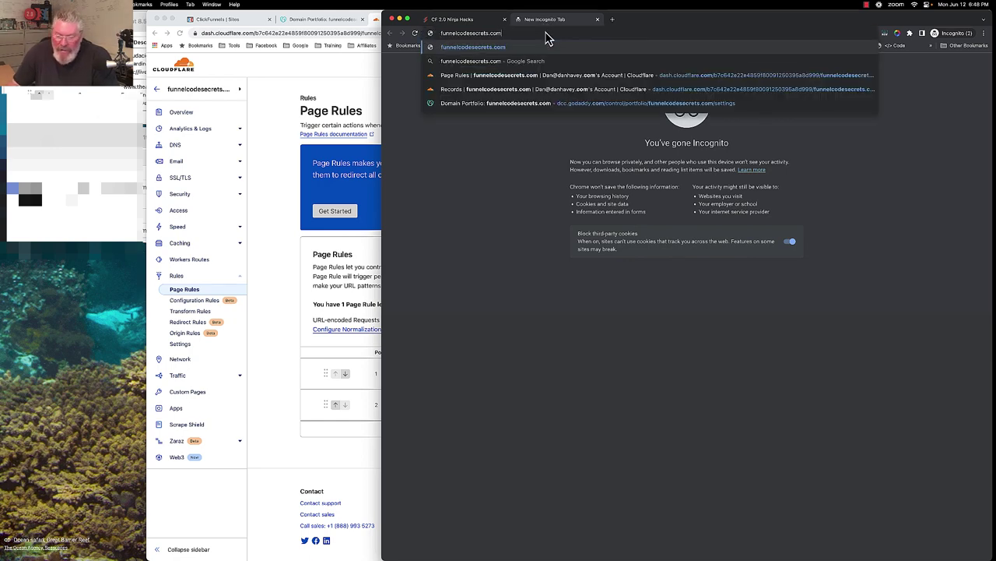
key(Return)
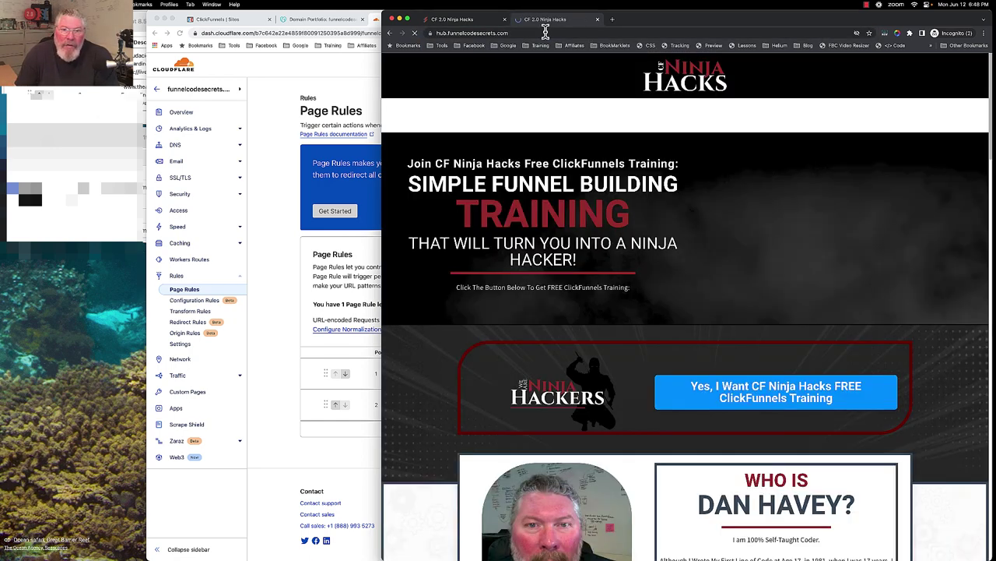
click(546, 32)
key(super+c)
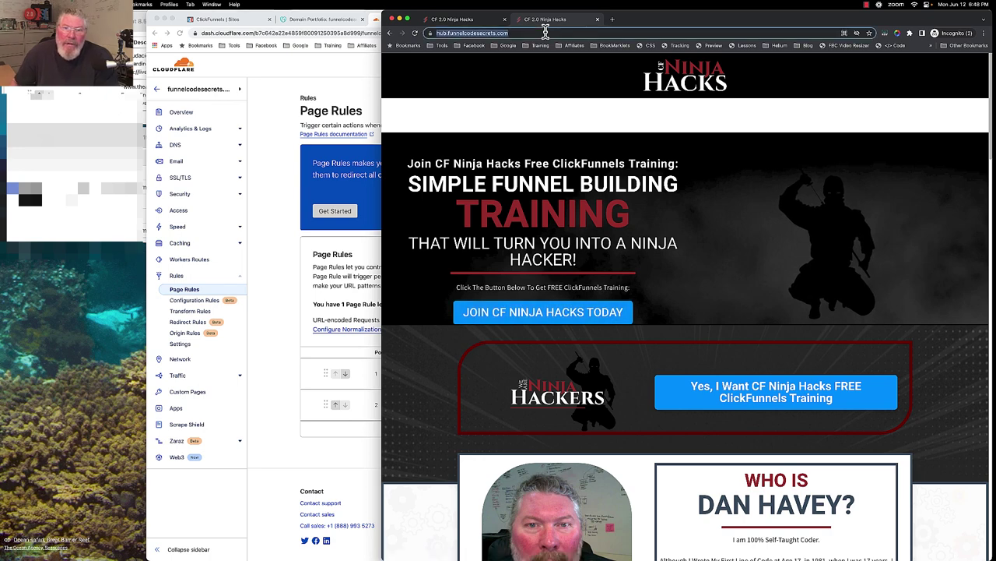
key(super+t)
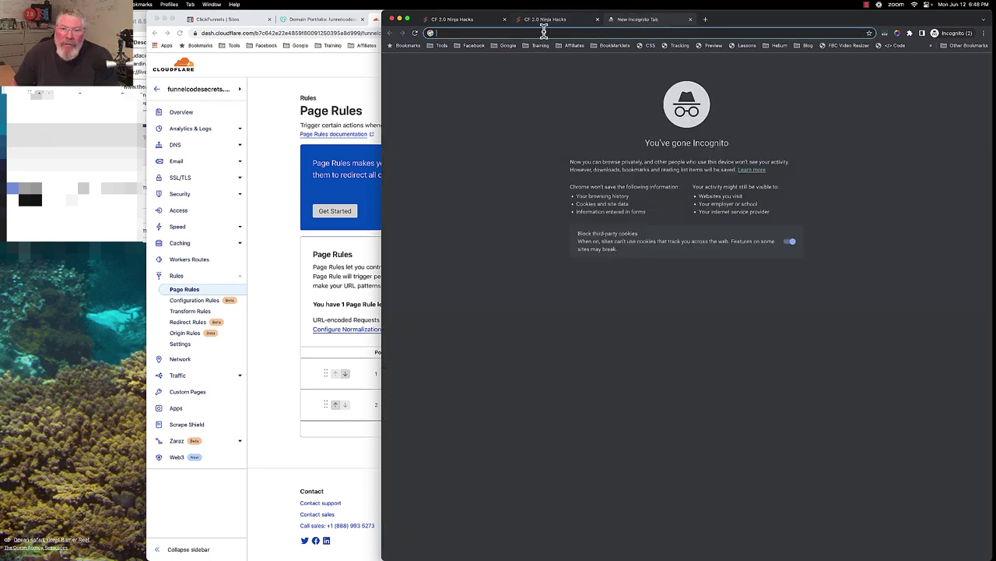
key(super+v)
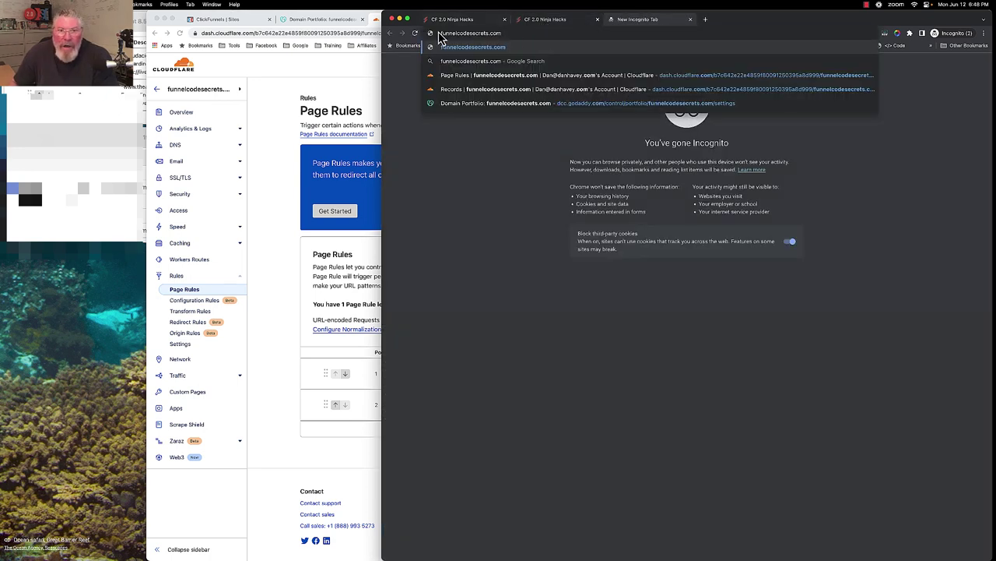
key(super+Left)
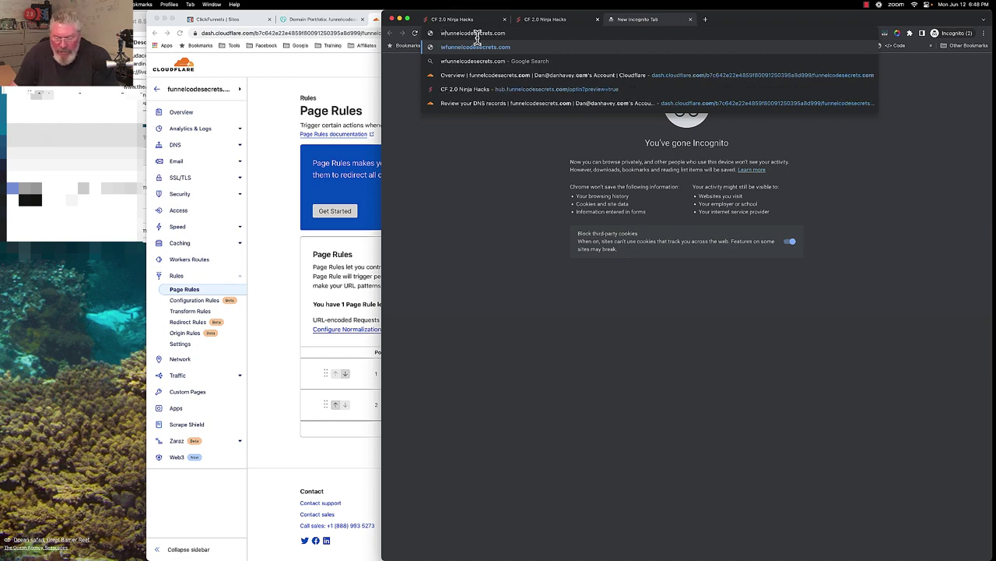
text(www.)
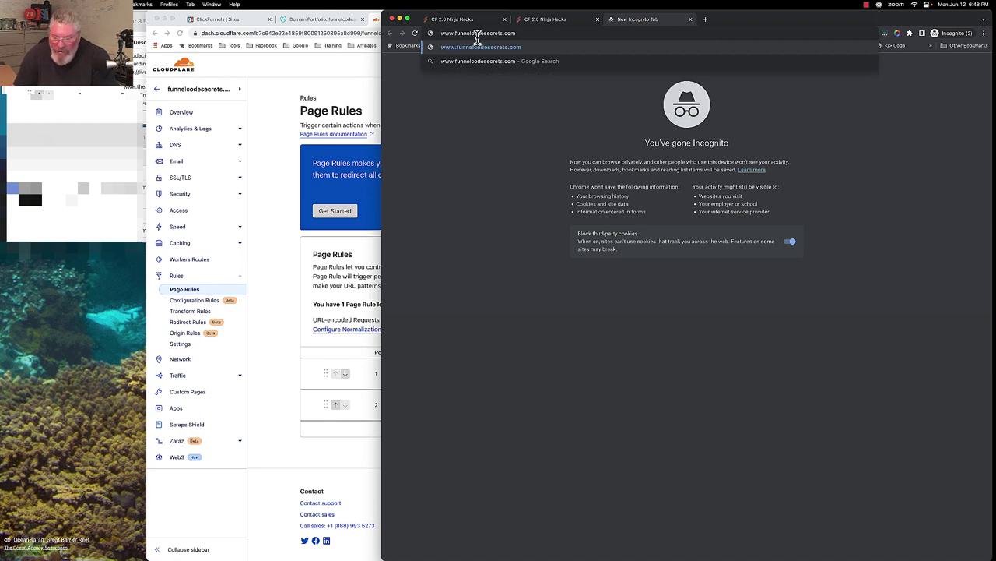
key(Return)
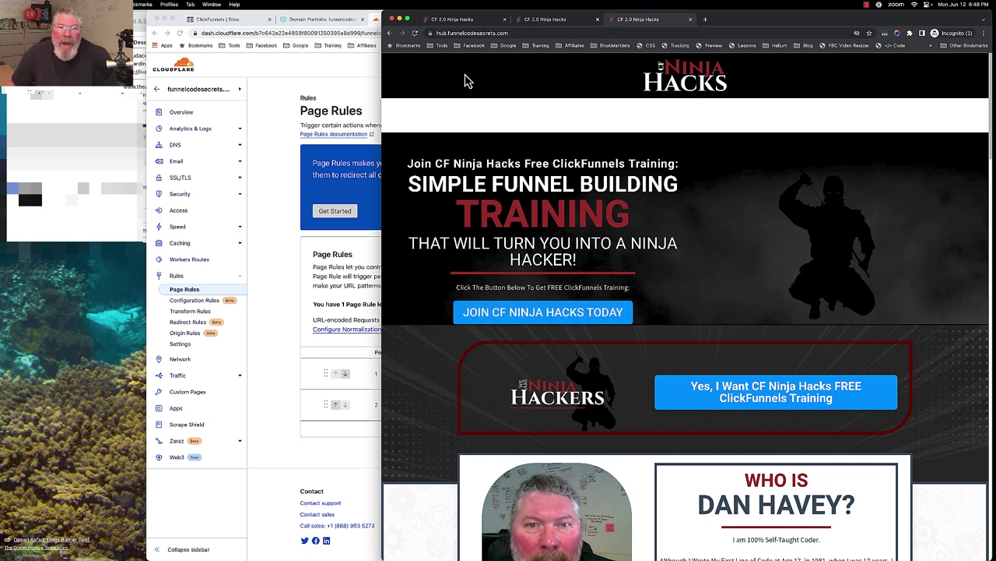
click(282, 217)
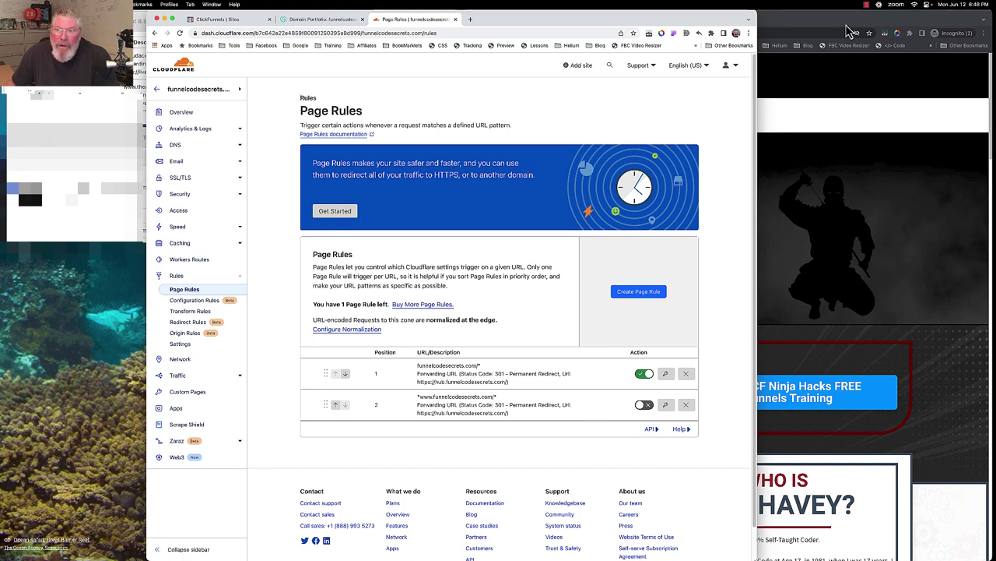
click(866, 5)
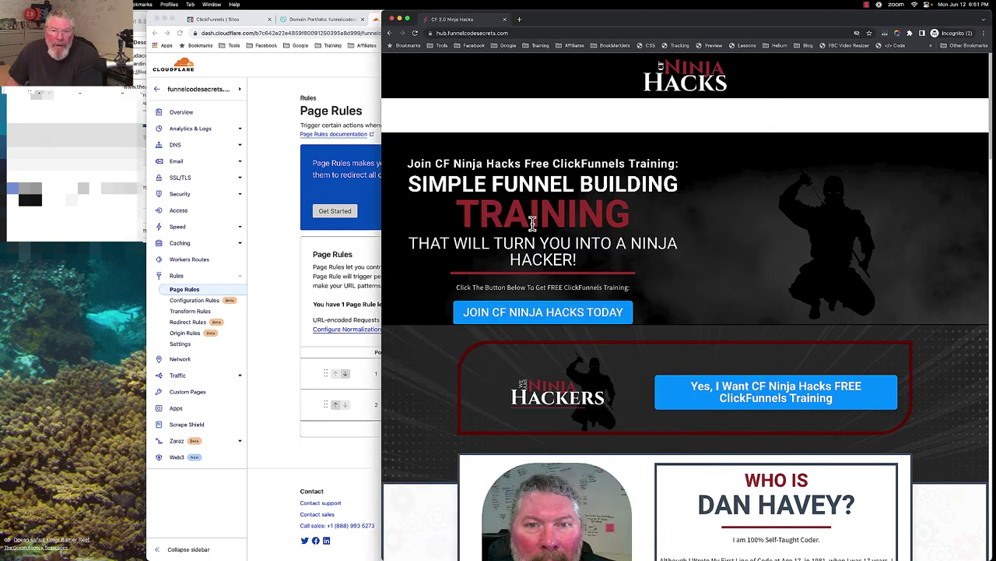
click(519, 19)
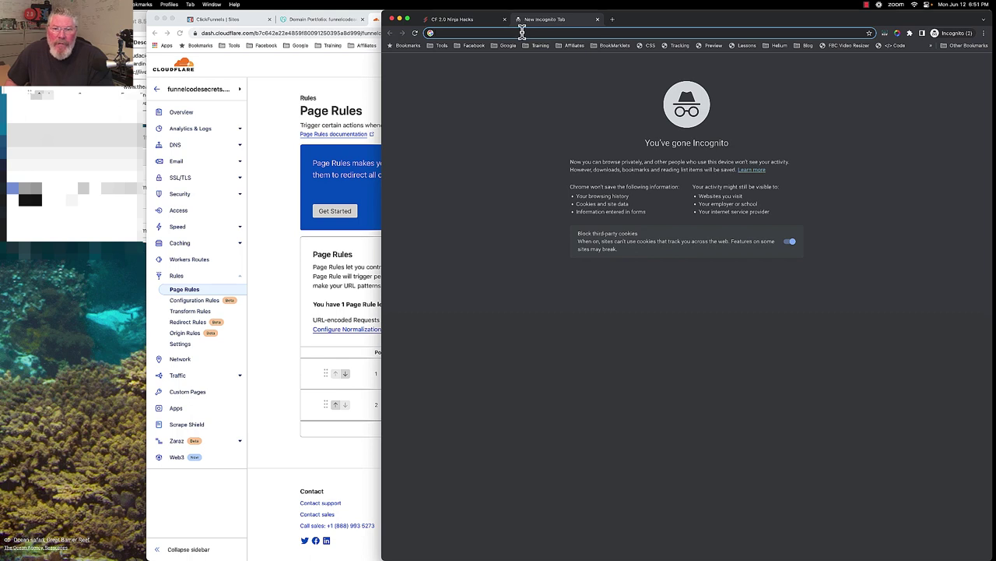
key(super+v)
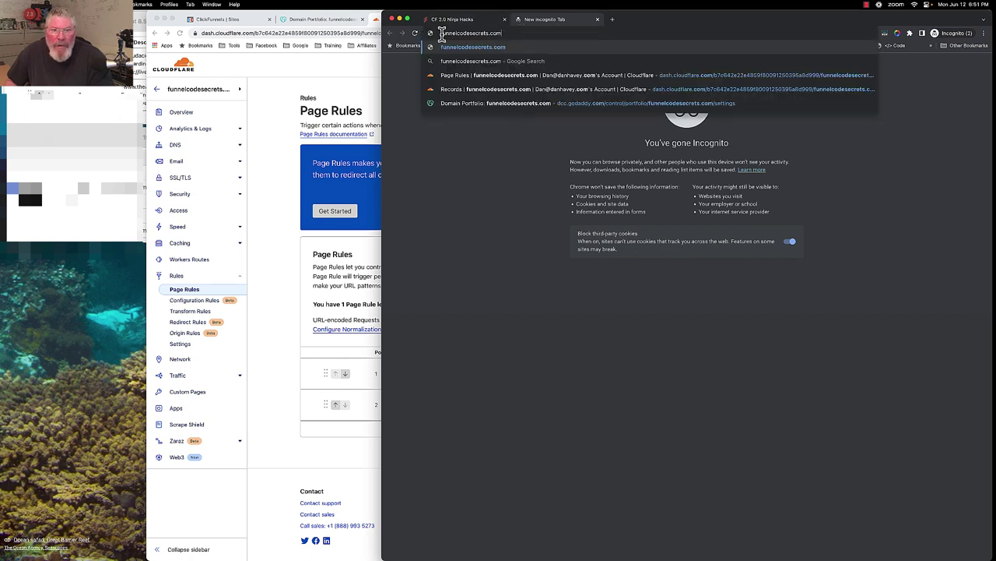
key(Home)
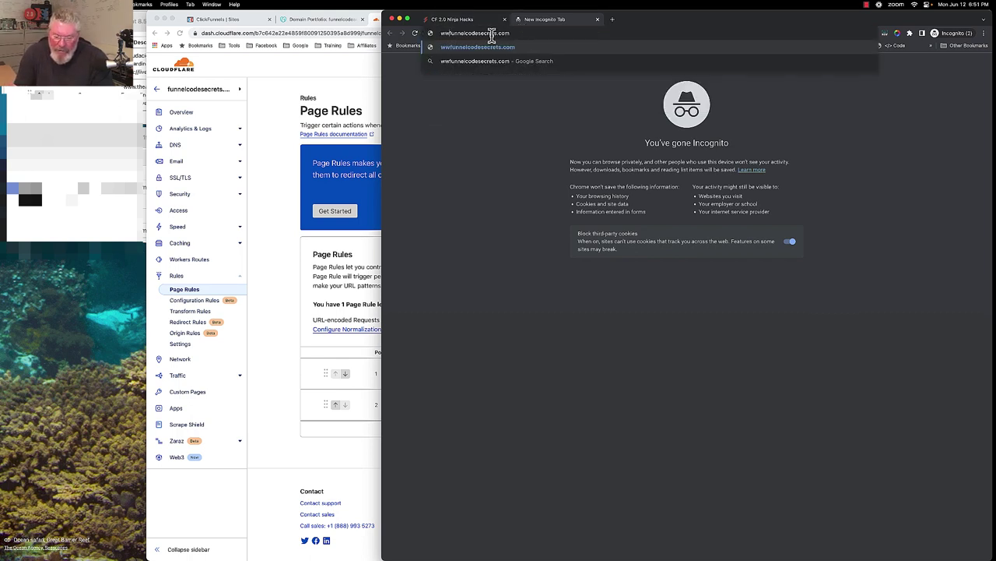
text(www.)
key(Return)
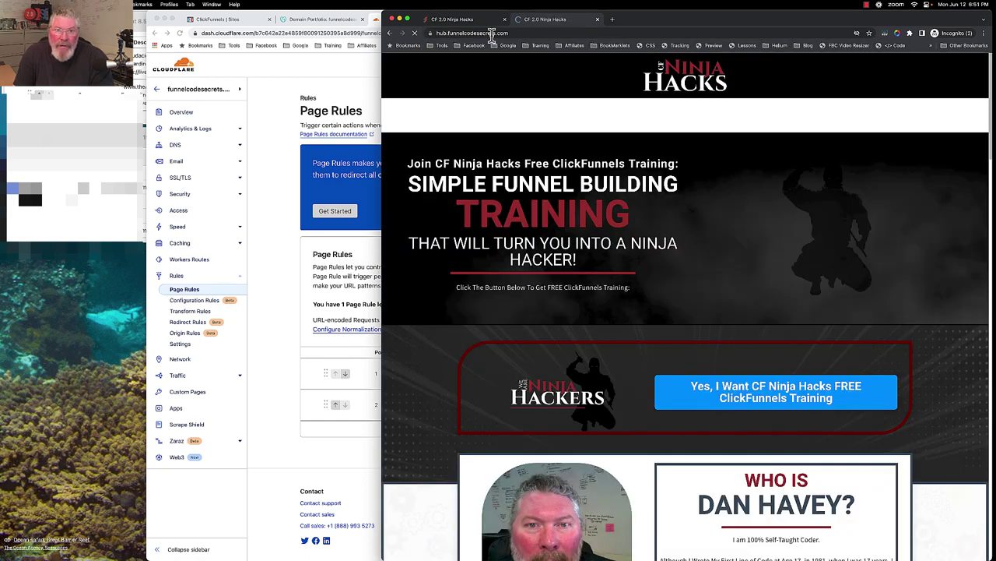
click(612, 19)
key(ctrl+v)
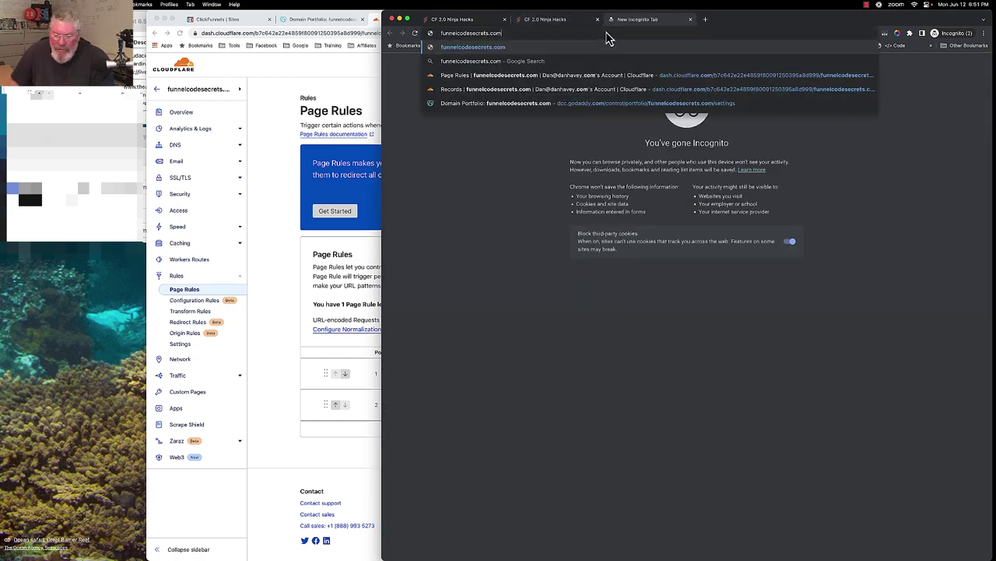
key(Return)
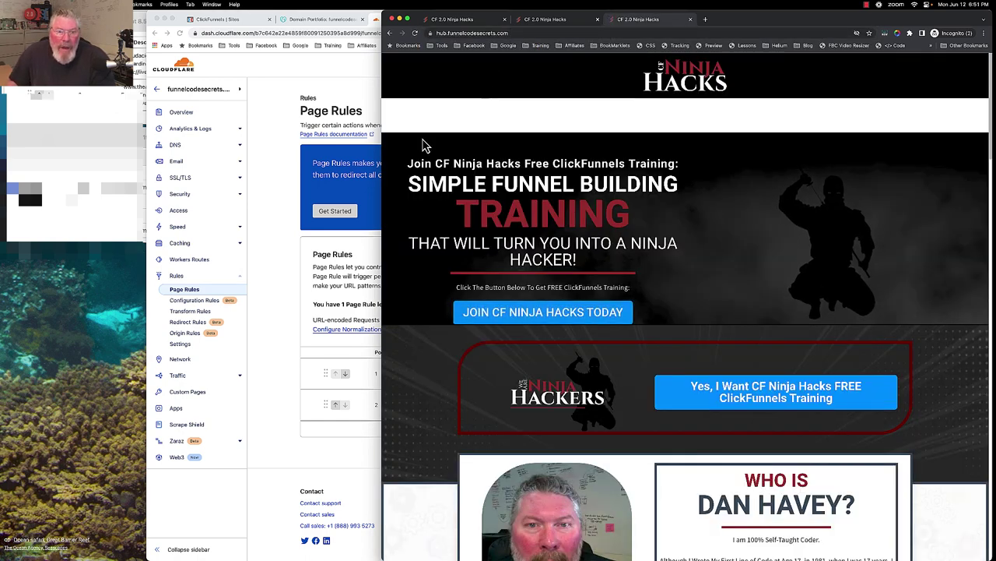
Switch to ClickFunnels, set the site's domain to hub.funnelcodesecrets.com in the site settings, and update the site.
click(270, 227)
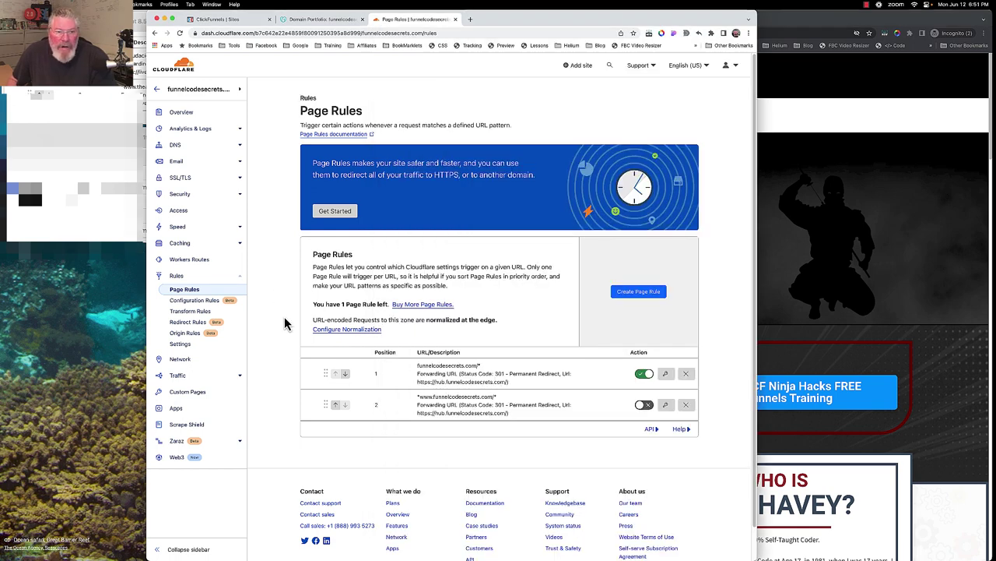
click(233, 20)
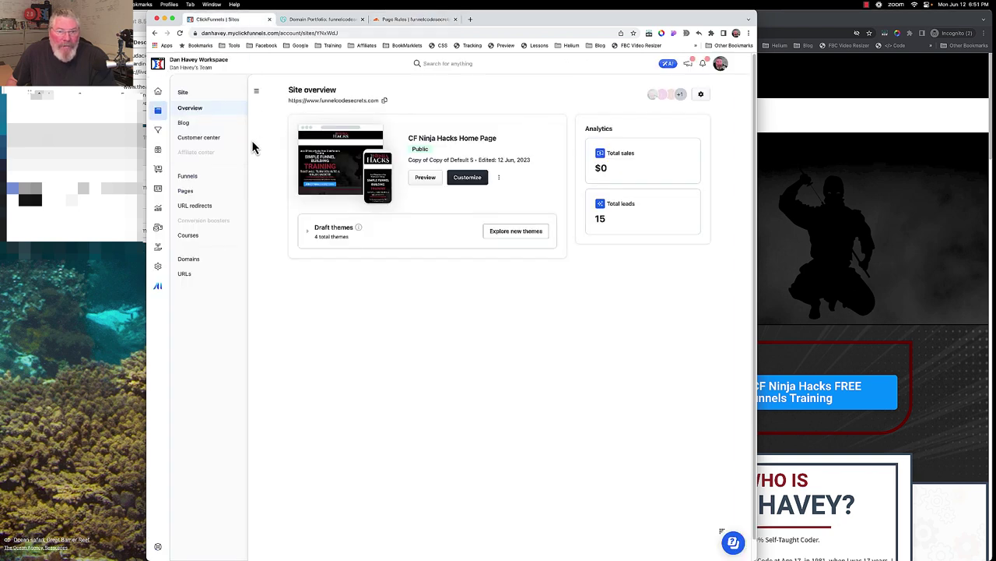
click(500, 179)
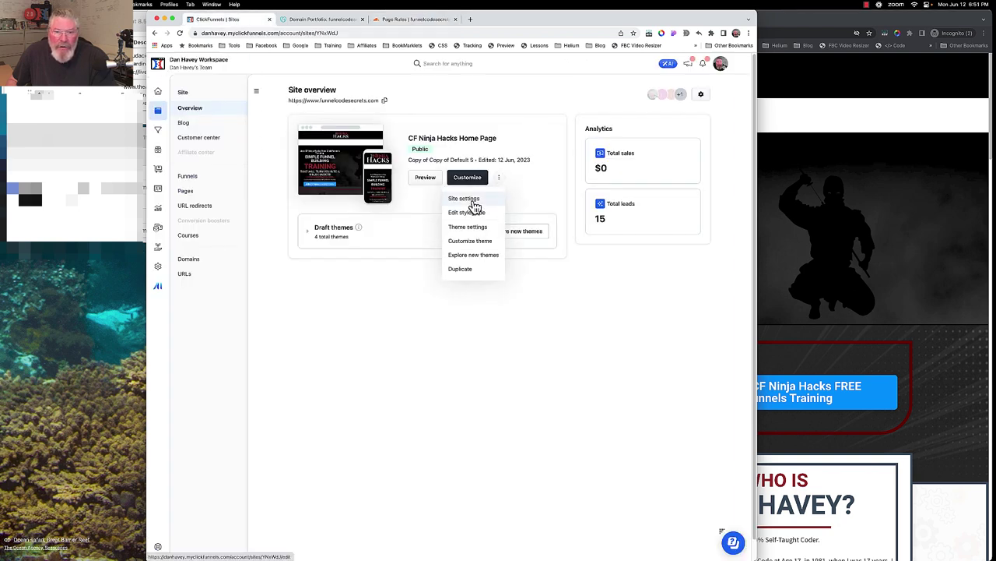
click(473, 200)
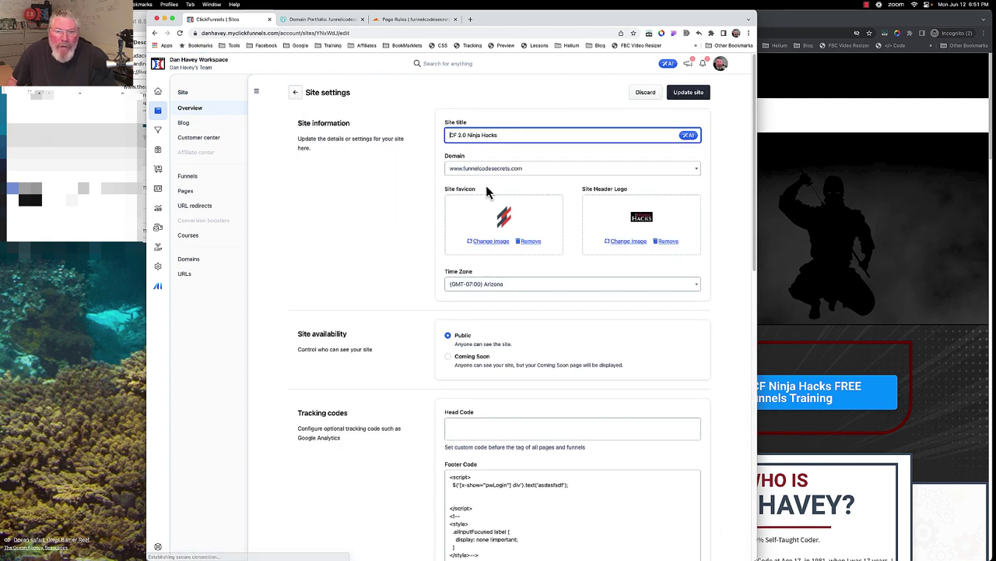
click(501, 171)
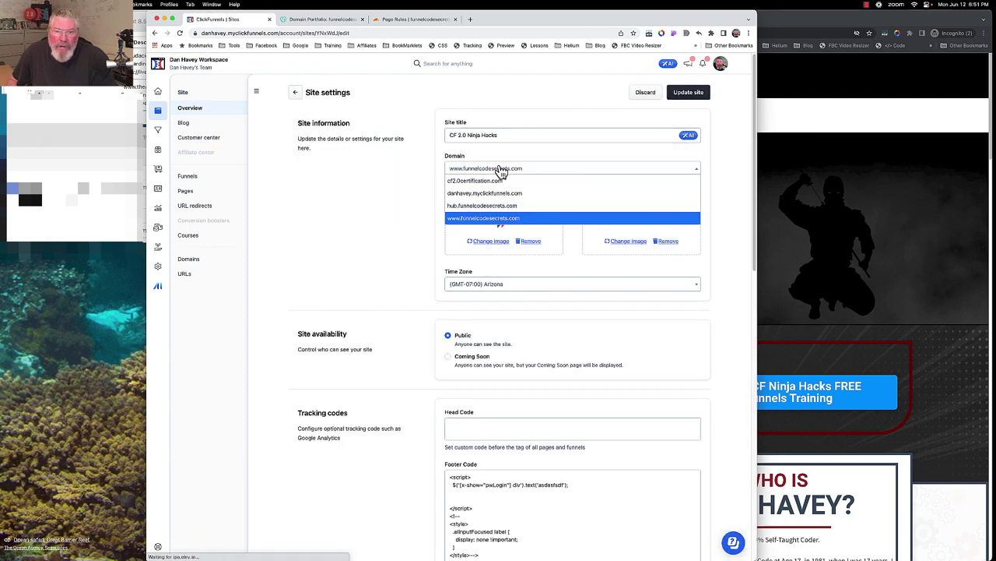
click(489, 209)
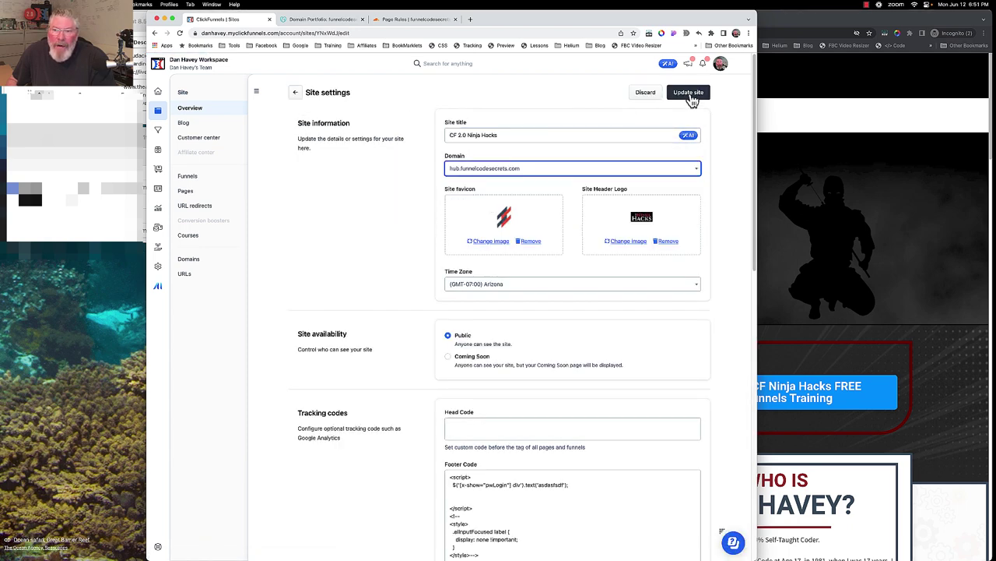
click(692, 95)
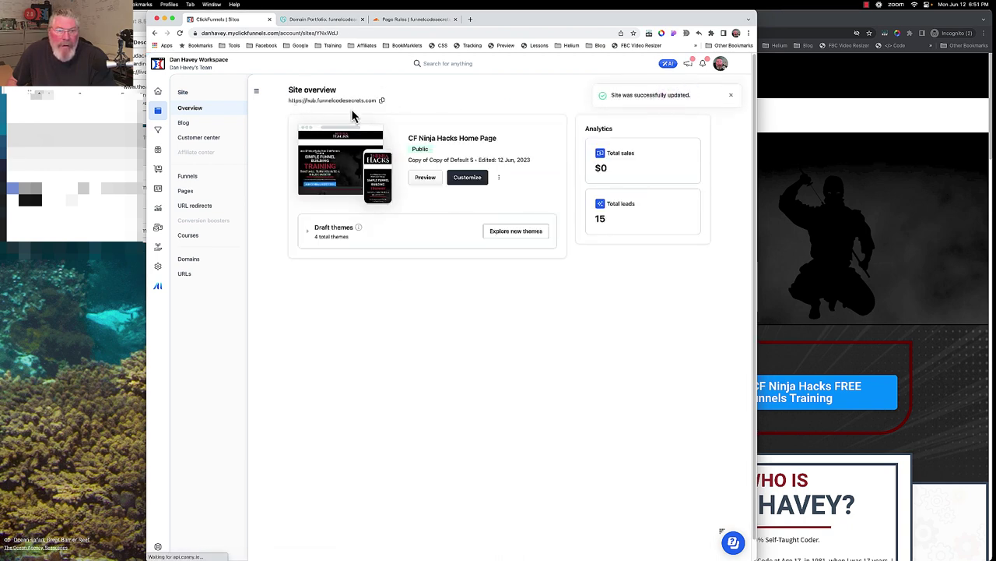
Test the root redirect by loading funnelcodesecrets.com in a new incognito tab, and close the incognito test tabs.
click(814, 84)
click(706, 20)
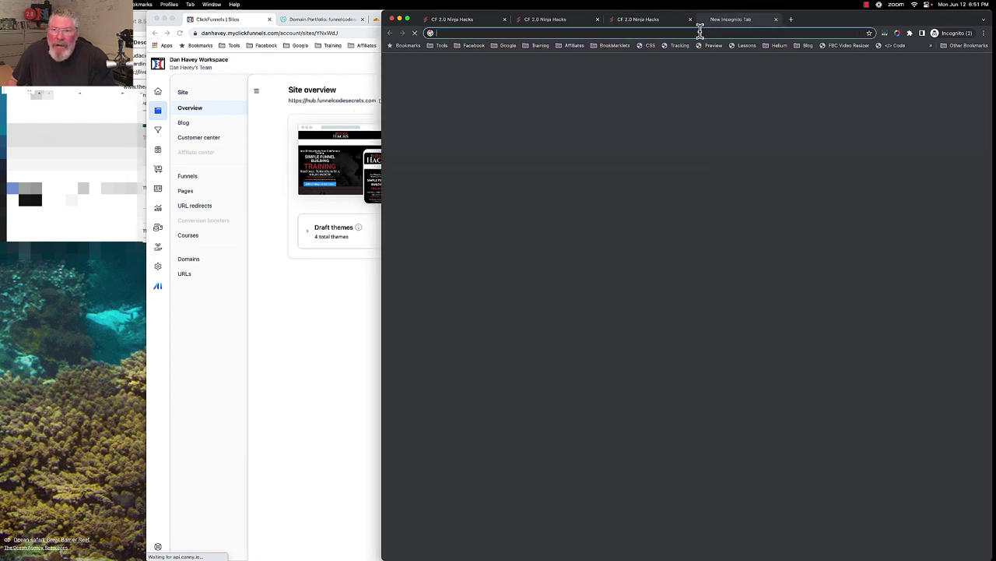
text(funnelcodesecrets.com)
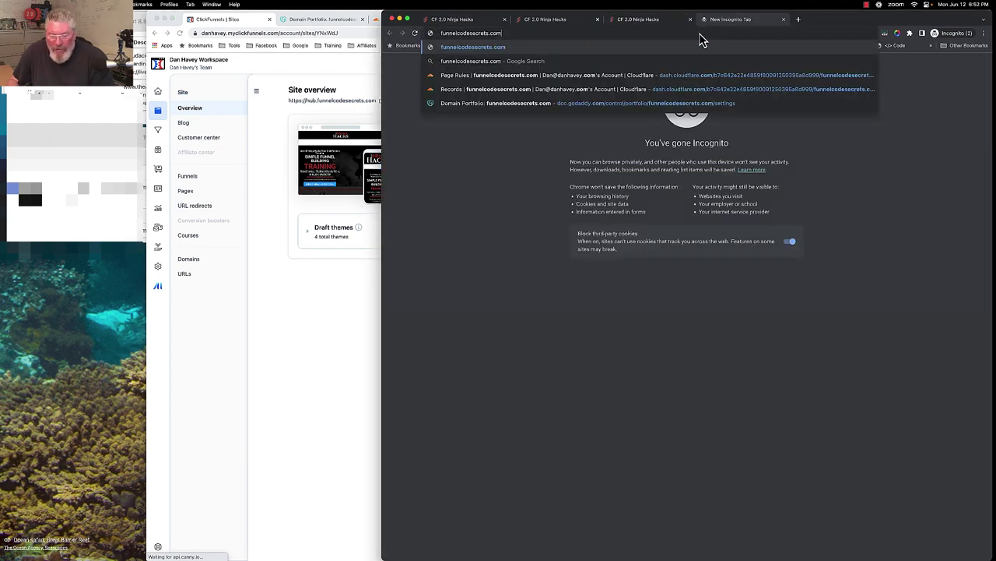
key(Return)
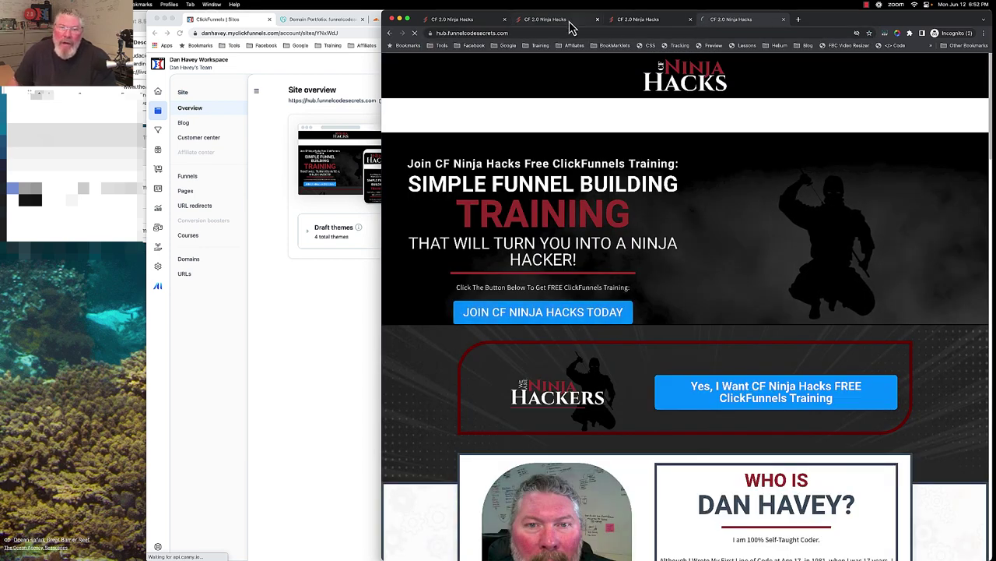
key(super+w)
key(super+w)
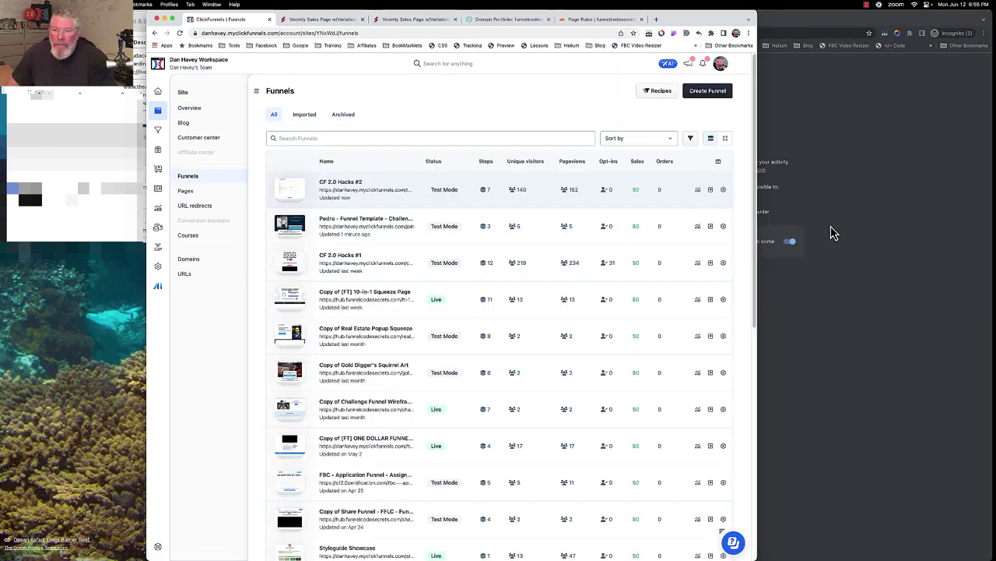
Open the settings of the CF 2.0 Hacks #2 funnel and choose hub.funnelcodesecrets.com as its domain.
click(342, 181)
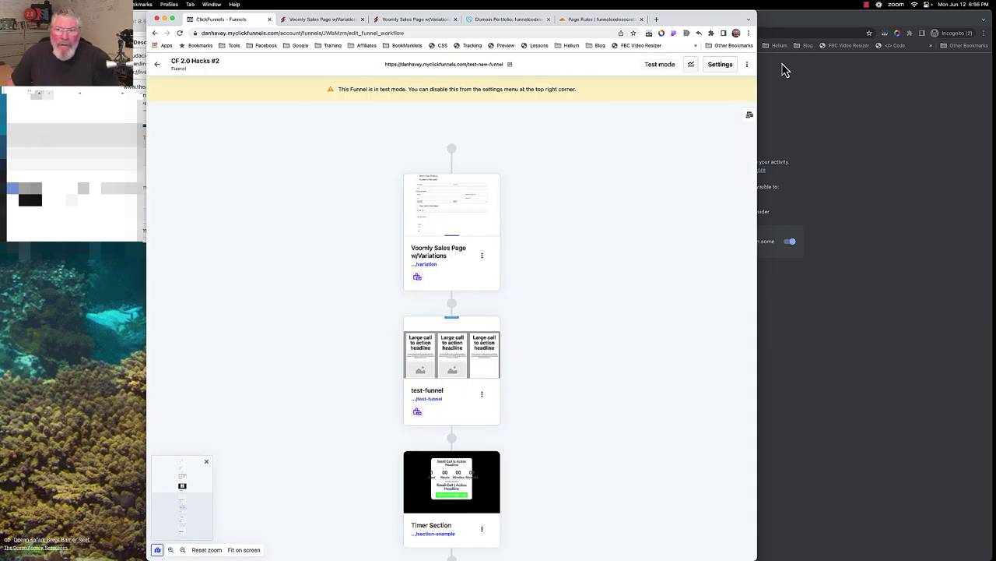
click(719, 65)
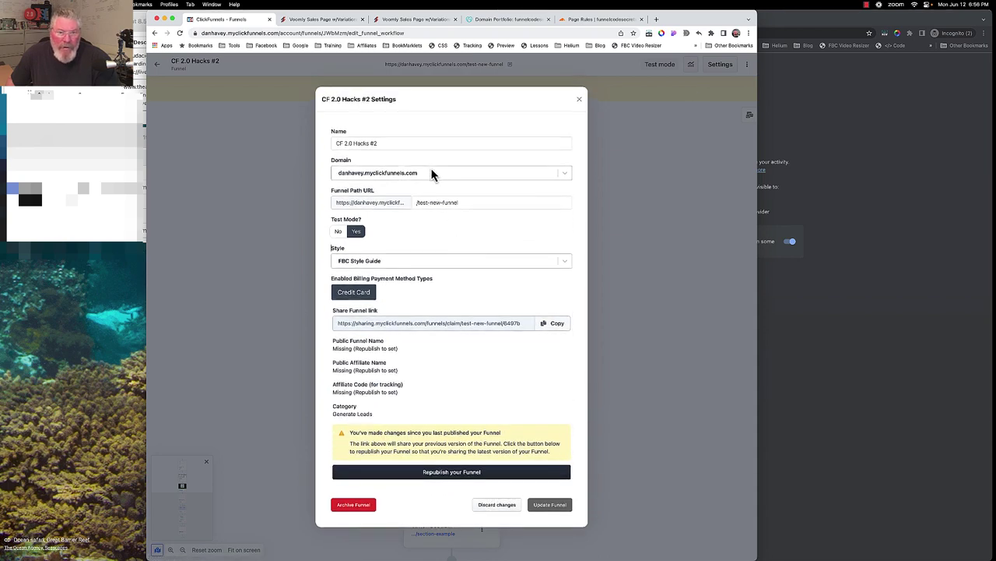
click(432, 172)
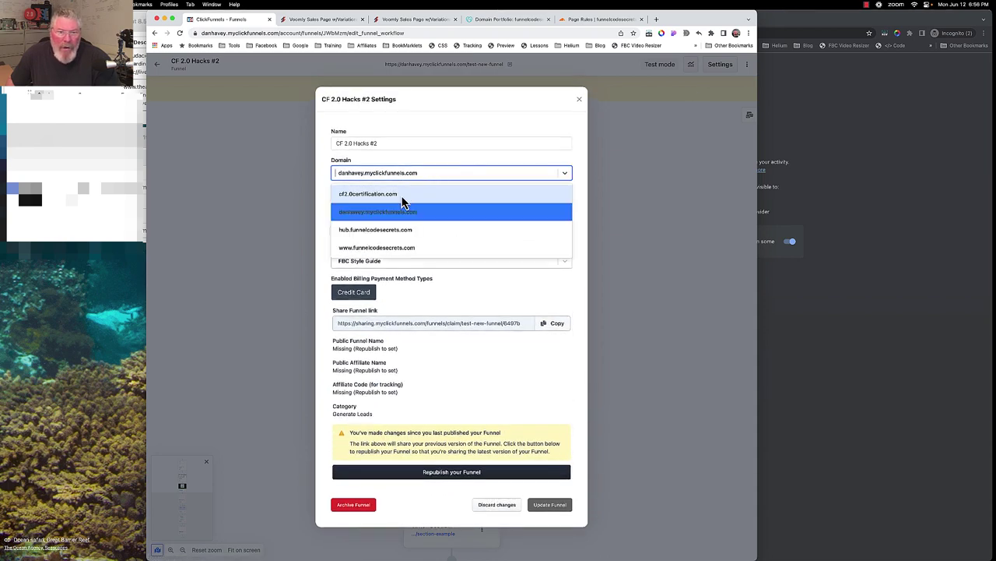
click(383, 232)
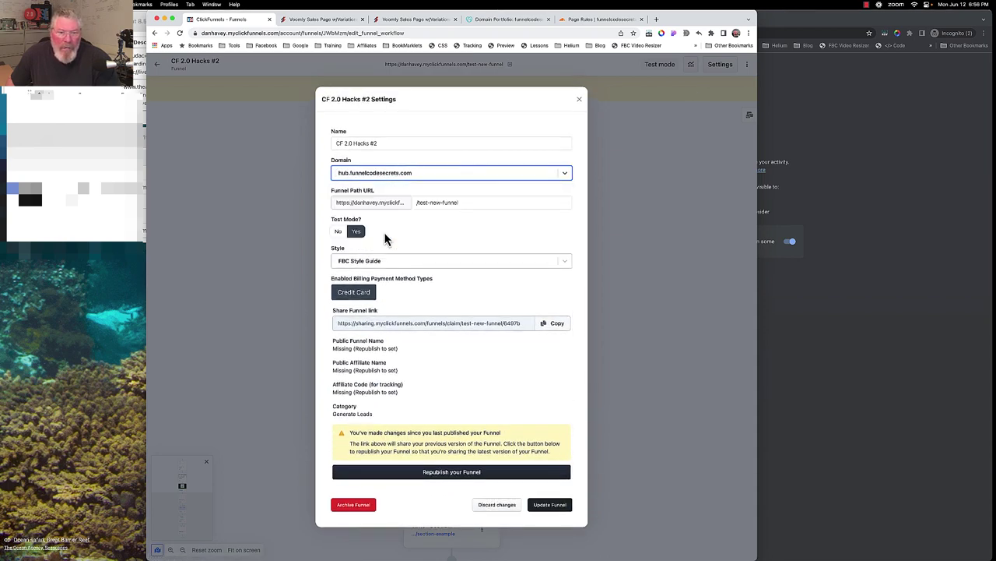
Shorten the funnel path URL to test and update the funnel.
click(463, 203)
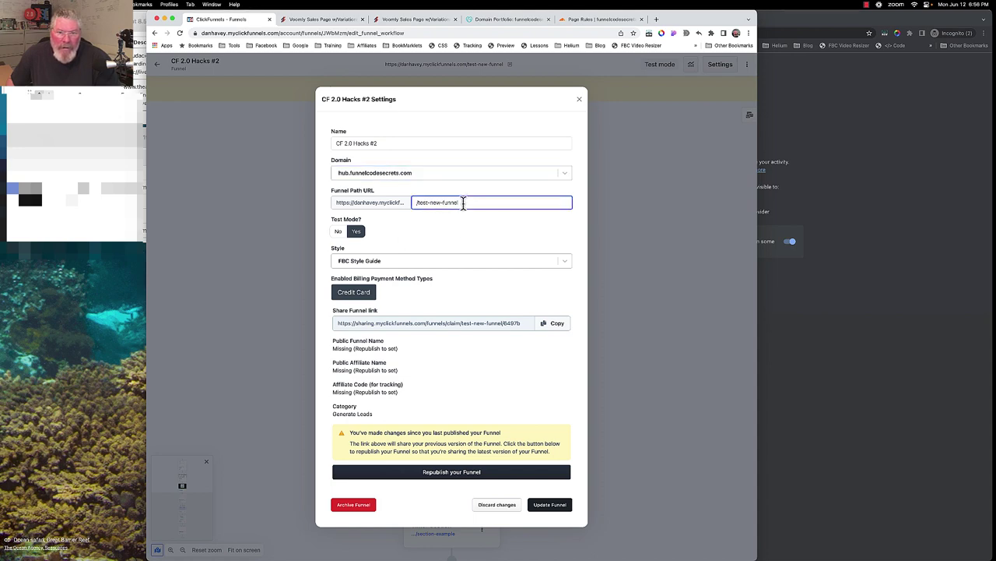
key(BackSpace)
key(BackSpace)
key(BackSpace)
key(BackSpace)
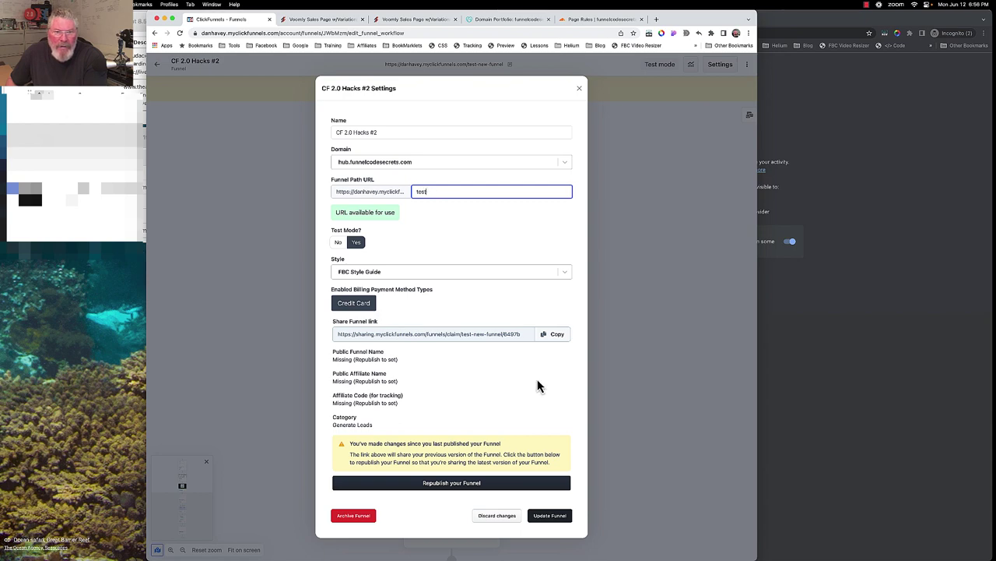
click(554, 515)
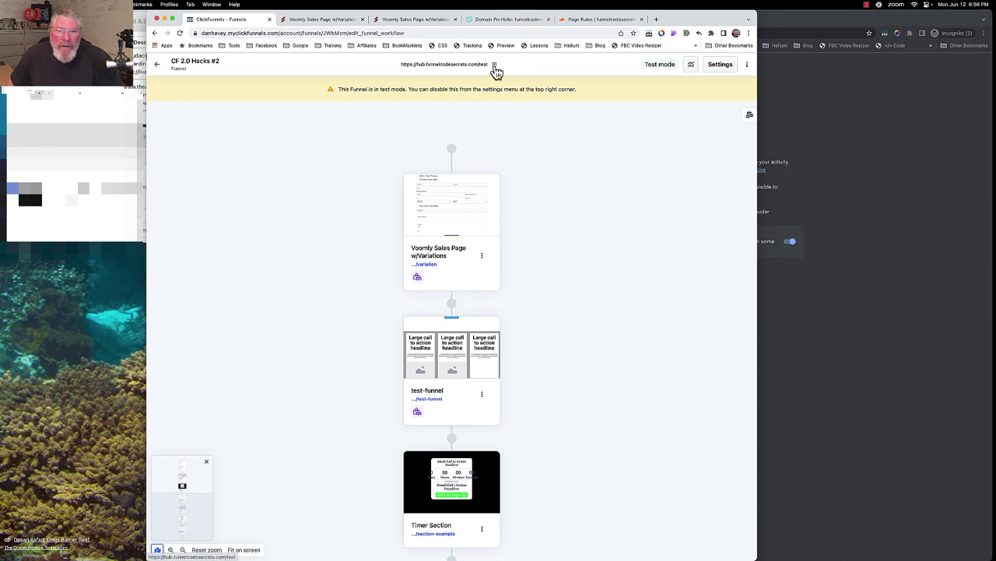
Open the funnel's live URL, return to the funnel workflow, and check the page URL in the Voomly Sales Page w/Variations page settings.
click(494, 67)
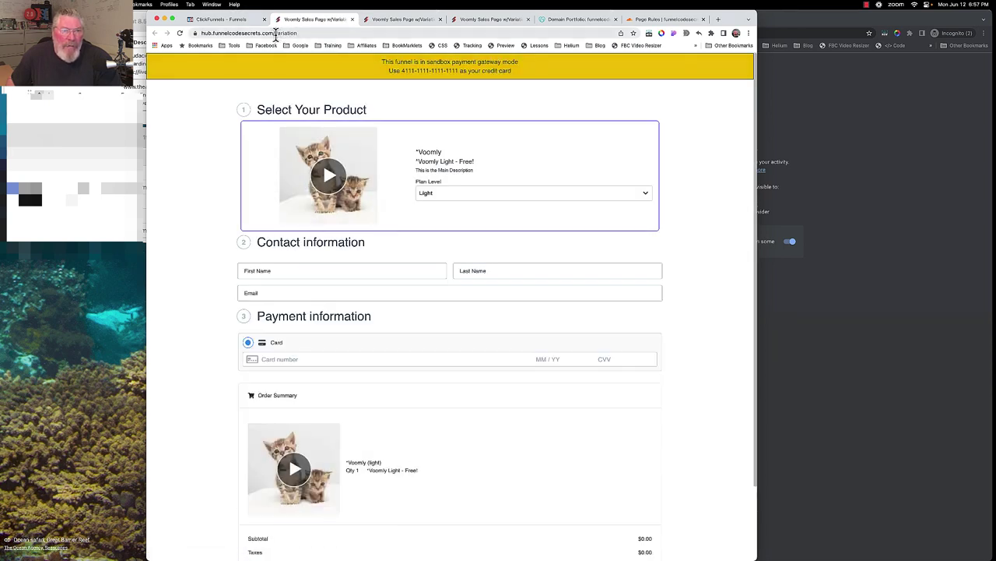
click(238, 19)
click(482, 258)
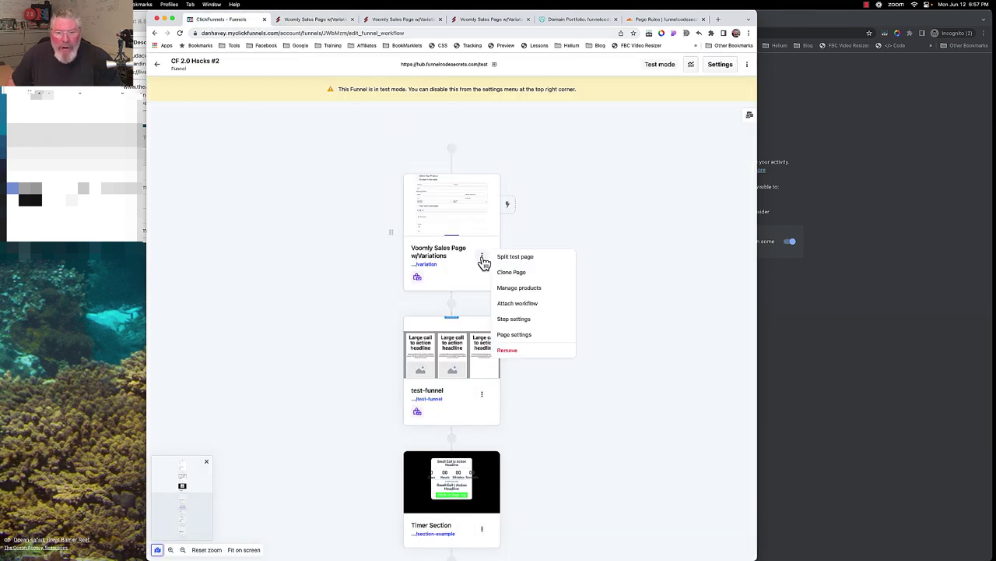
click(520, 336)
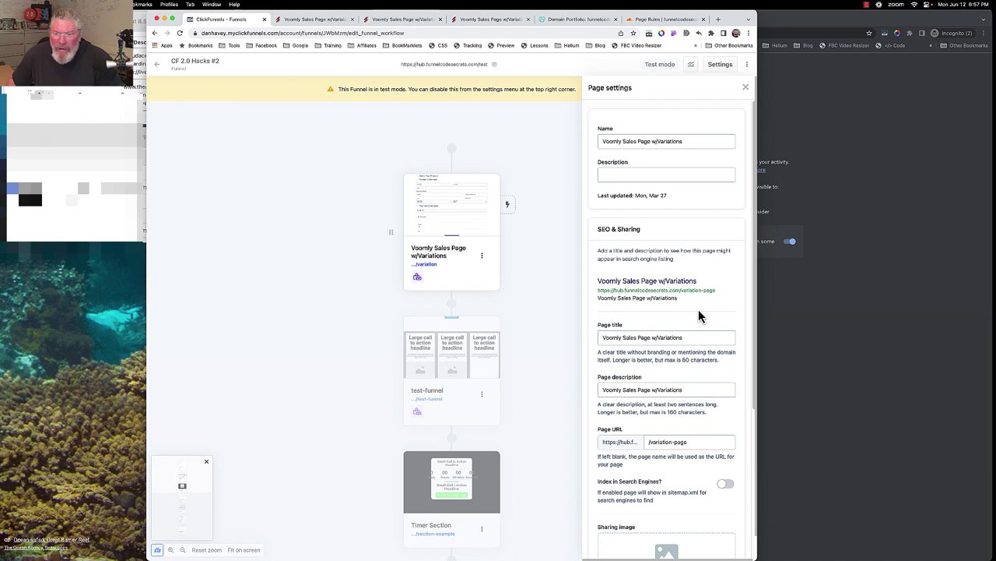
scroll(701, 334, down, 2)
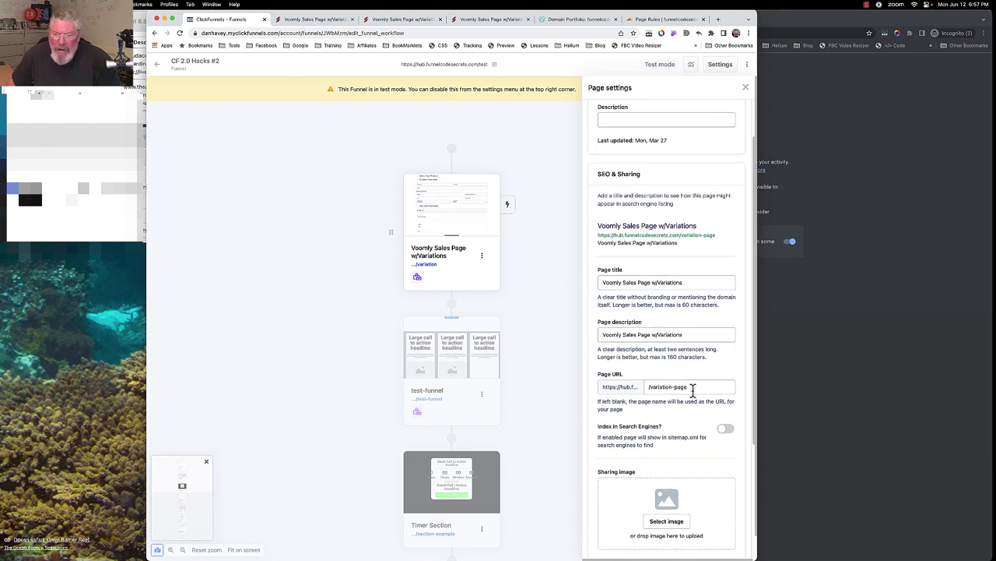
click(502, 276)
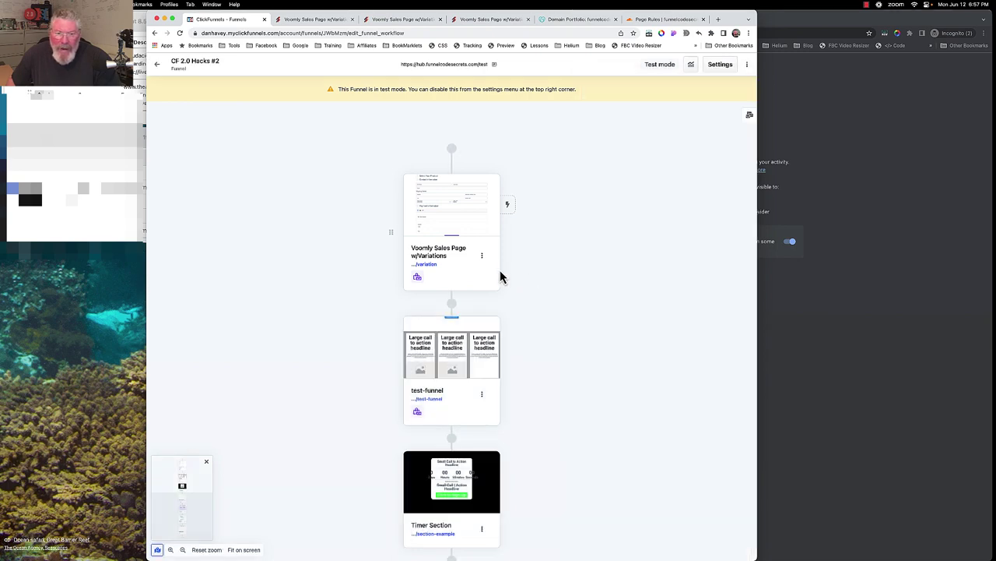
Check the current path in the Voomly Sales Page w/Variations step settings, and close the dialog without changing anything.
click(482, 262)
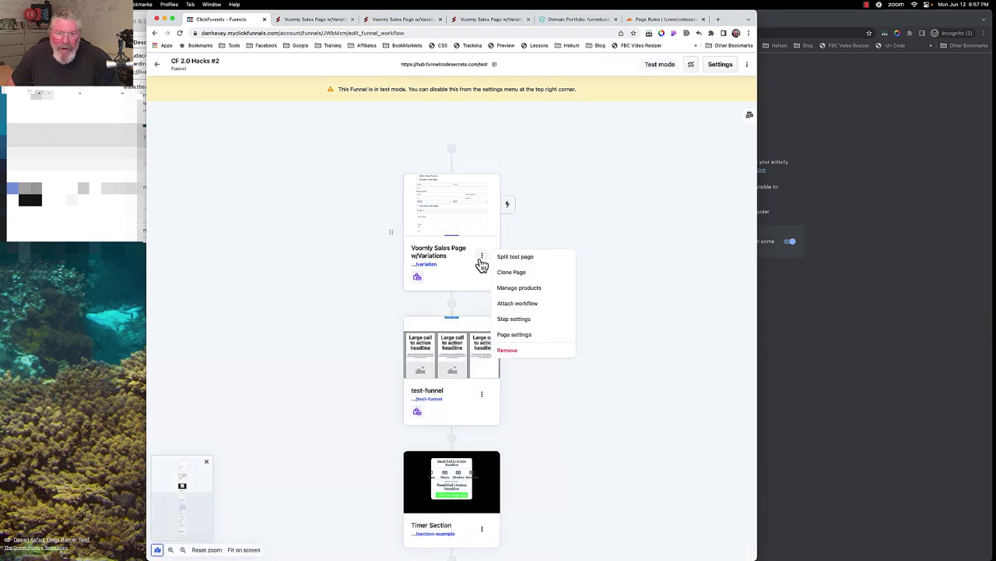
click(522, 319)
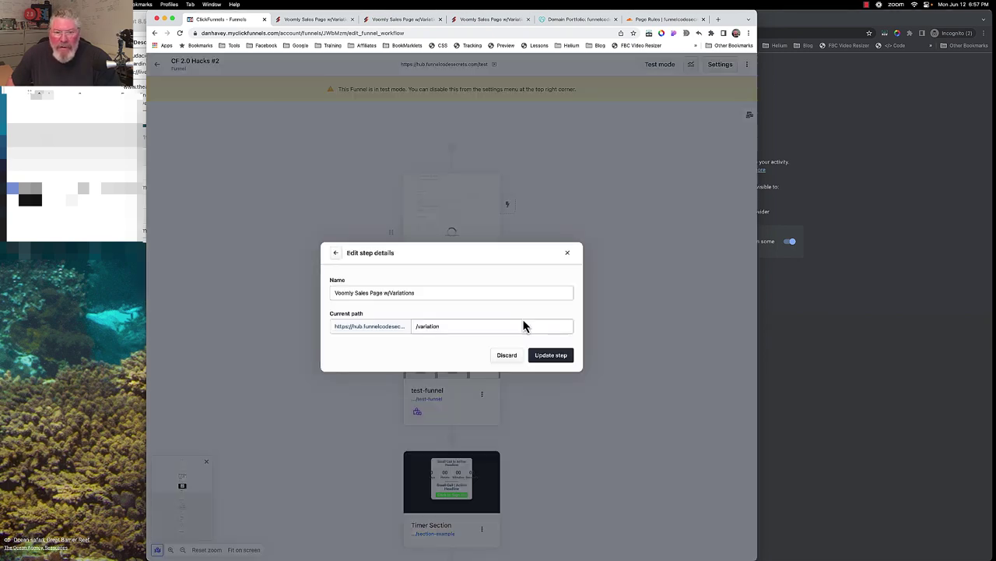
drag(418, 326, 445, 332)
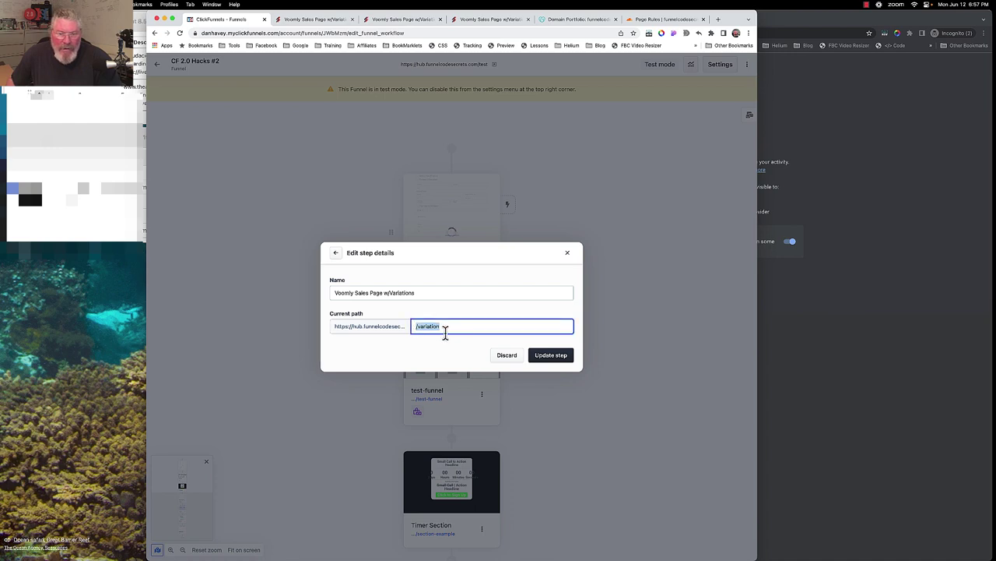
click(568, 253)
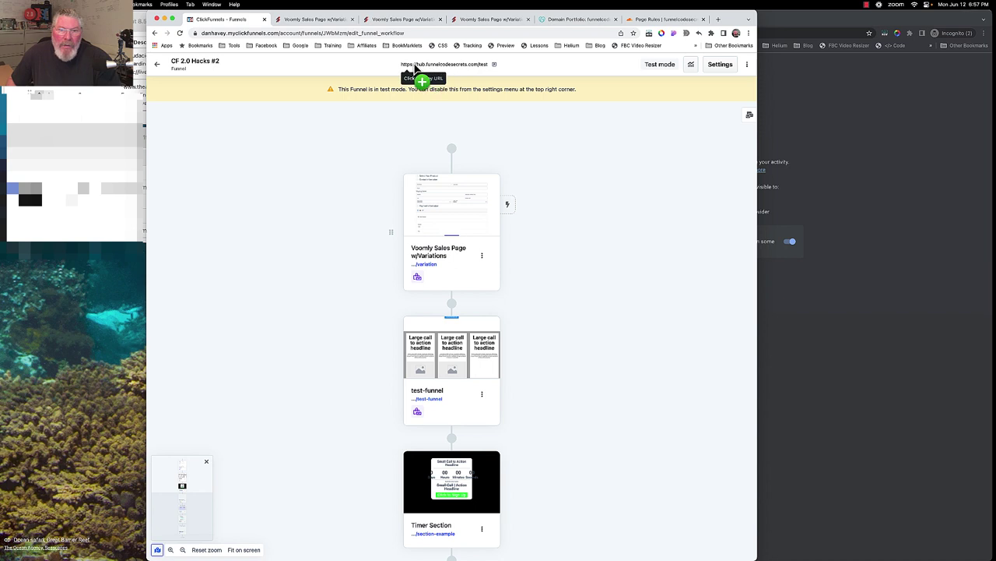
click(434, 67)
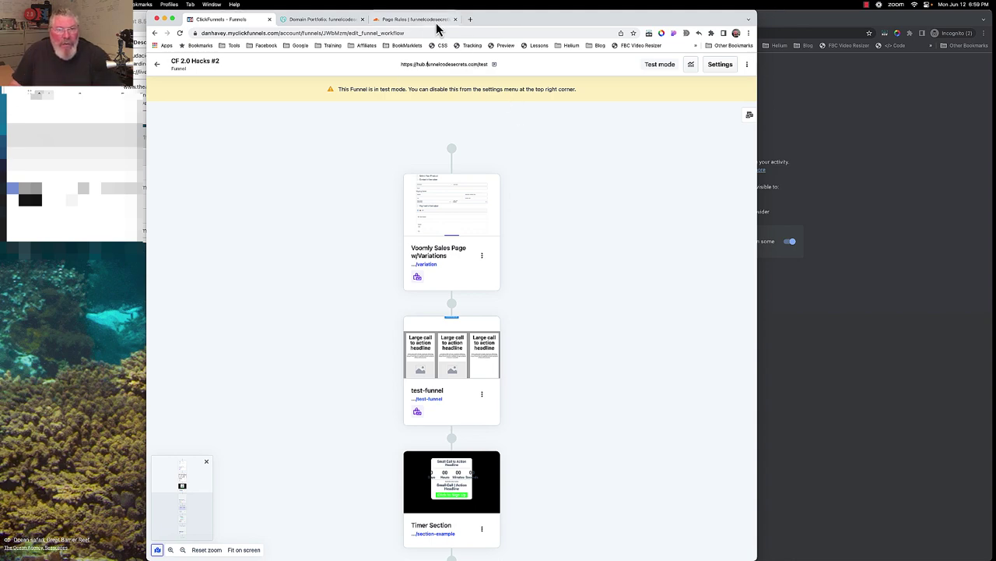
Switch to Cloudflare and review the DNS records and the page rules of funnelcodesecrets.com.
click(435, 21)
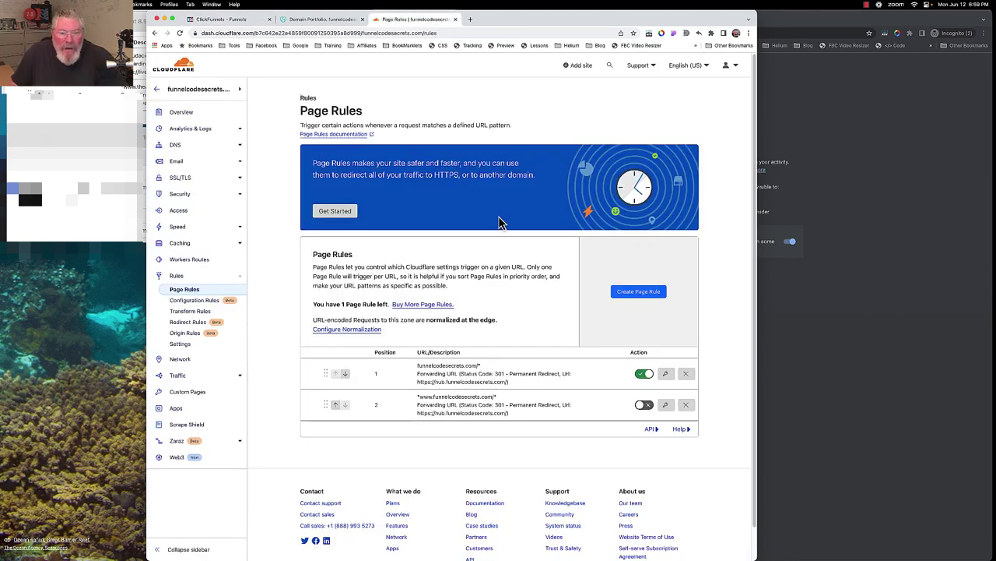
click(177, 154)
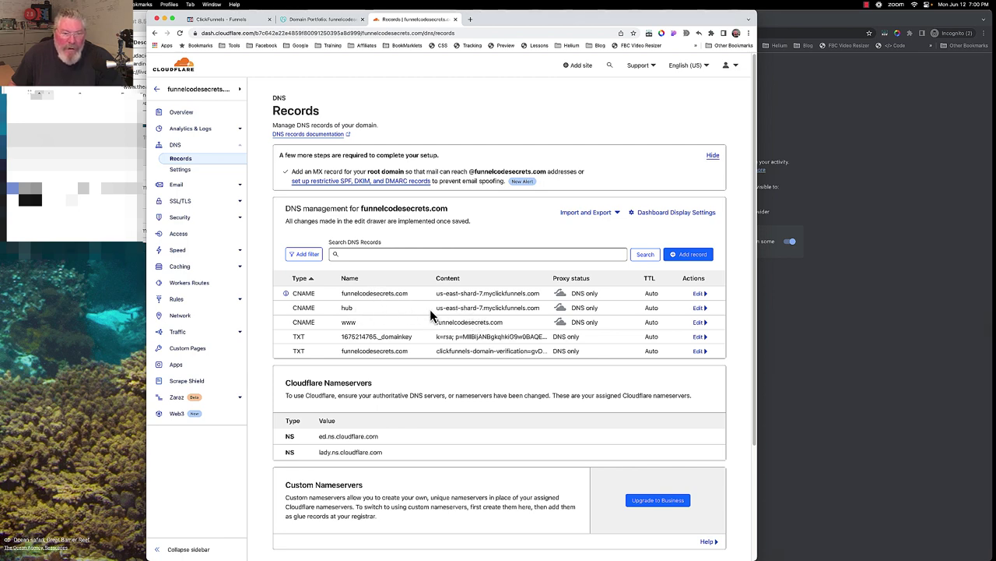
click(178, 301)
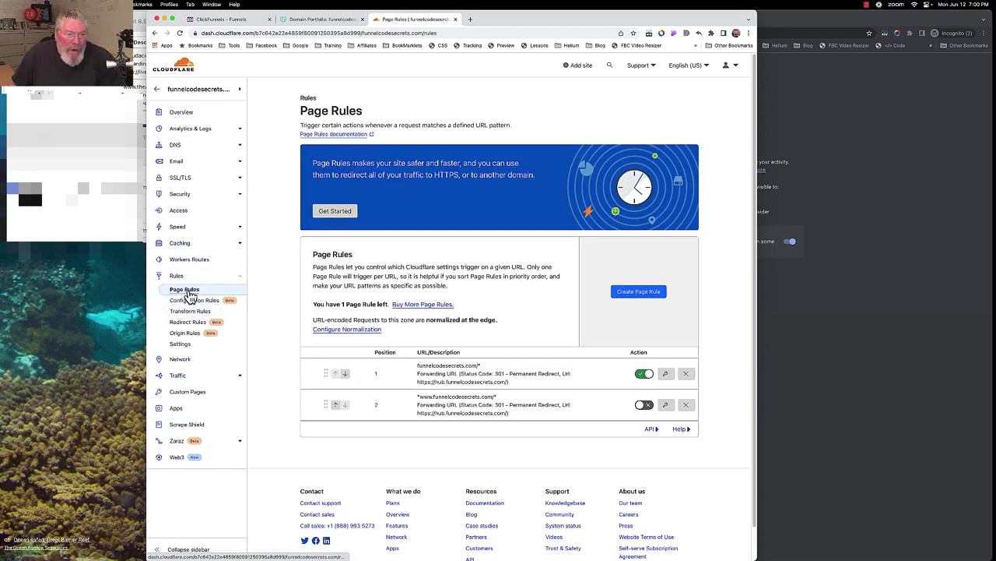
scroll(483, 378, down, 1)
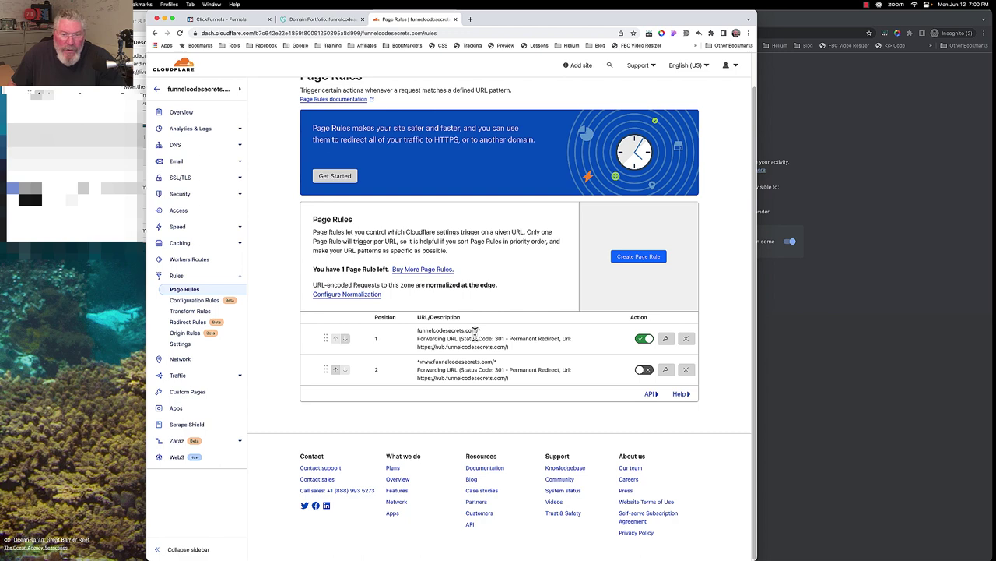
click(665, 340)
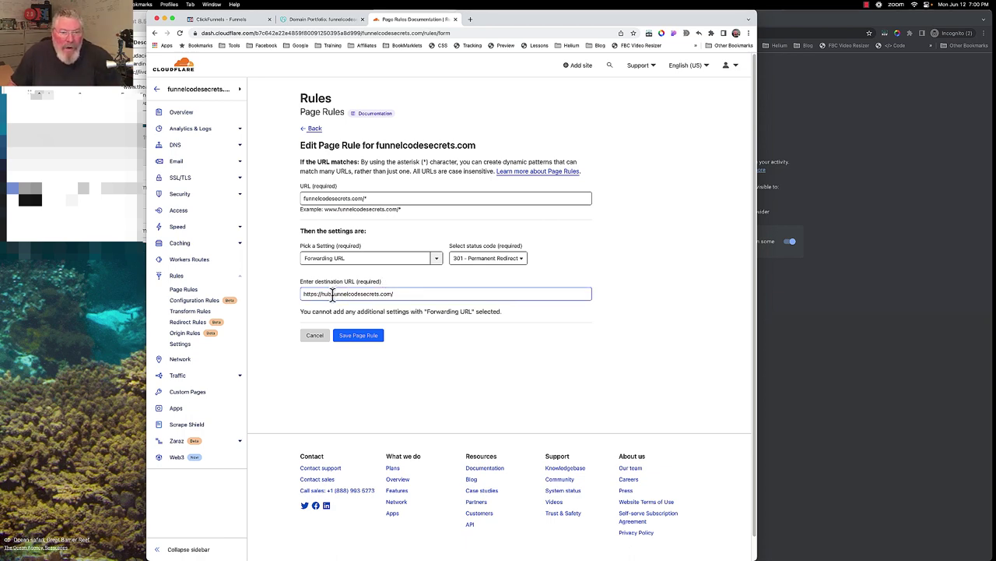
drag(302, 295, 412, 294)
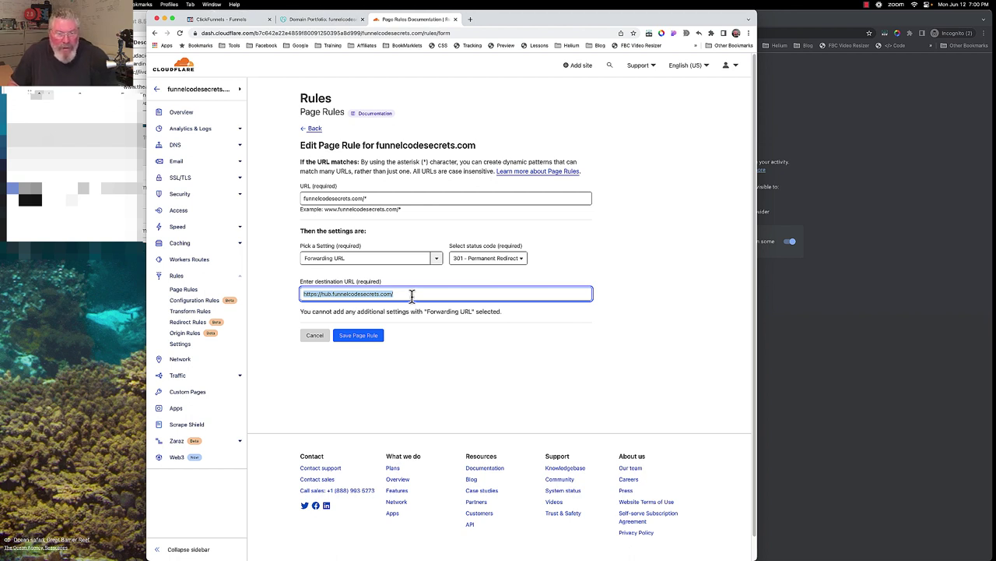
click(412, 294)
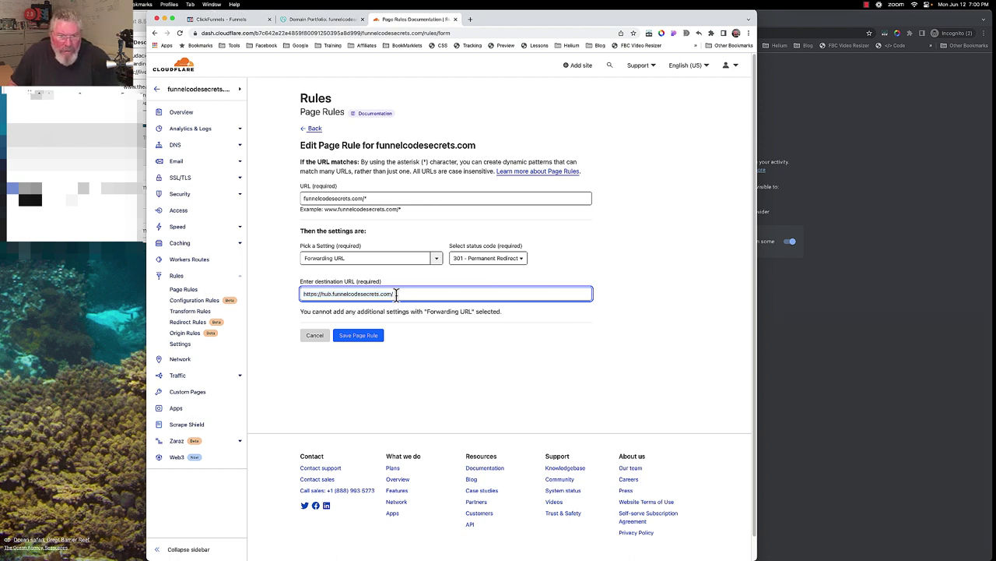
triple_click(397, 294)
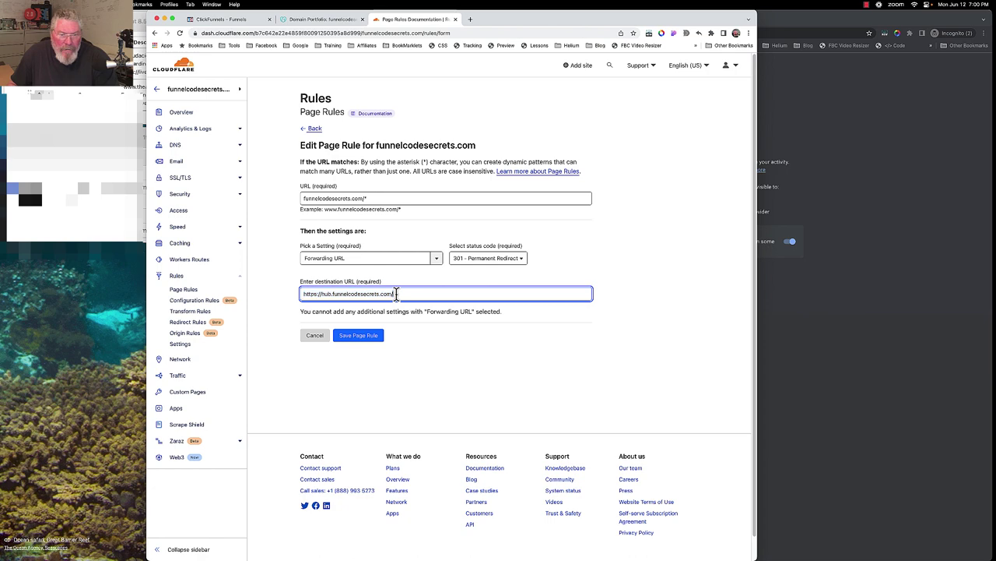
click(227, 22)
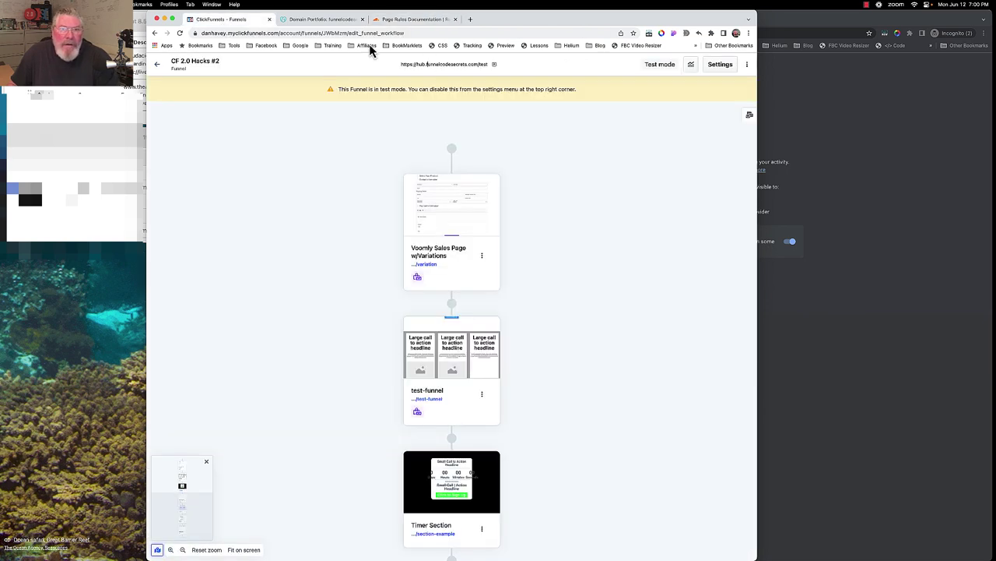
click(446, 66)
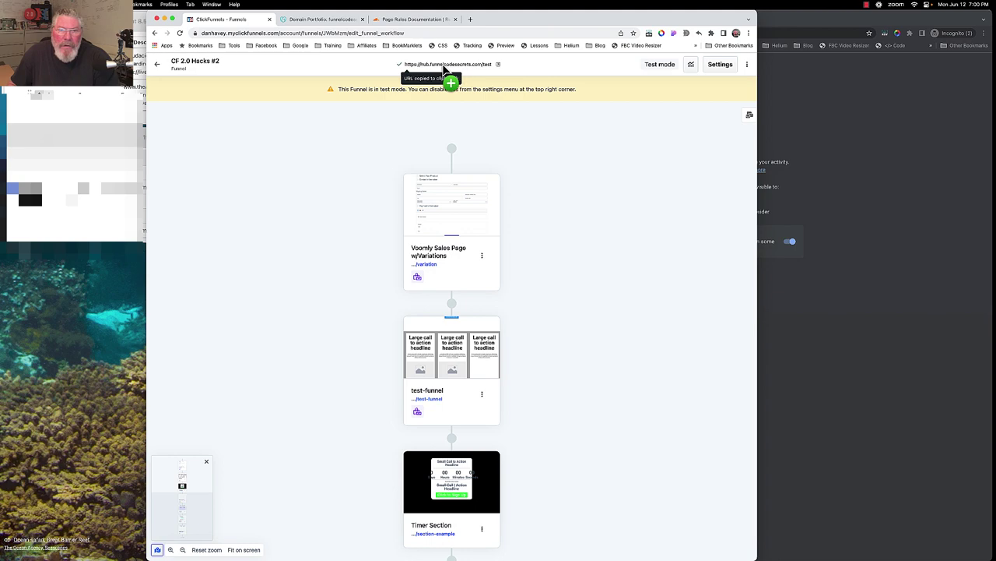
click(411, 20)
key(ctrl+a)
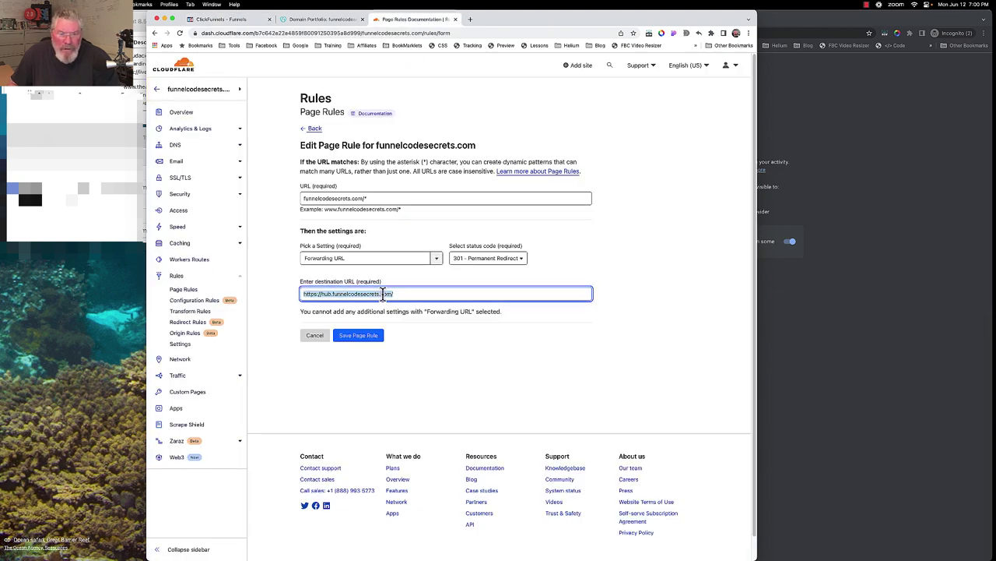
key(ctrl+v)
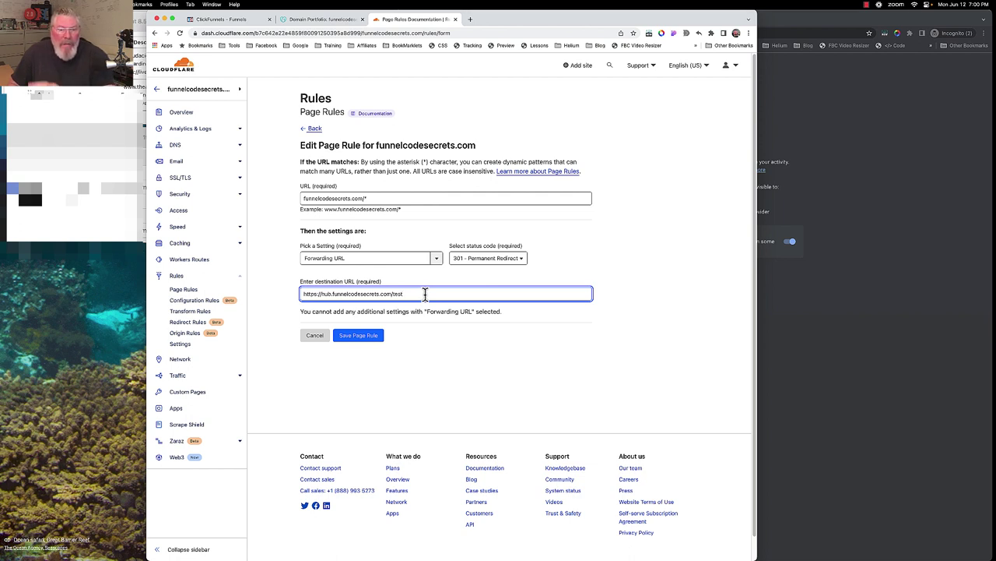
click(360, 337)
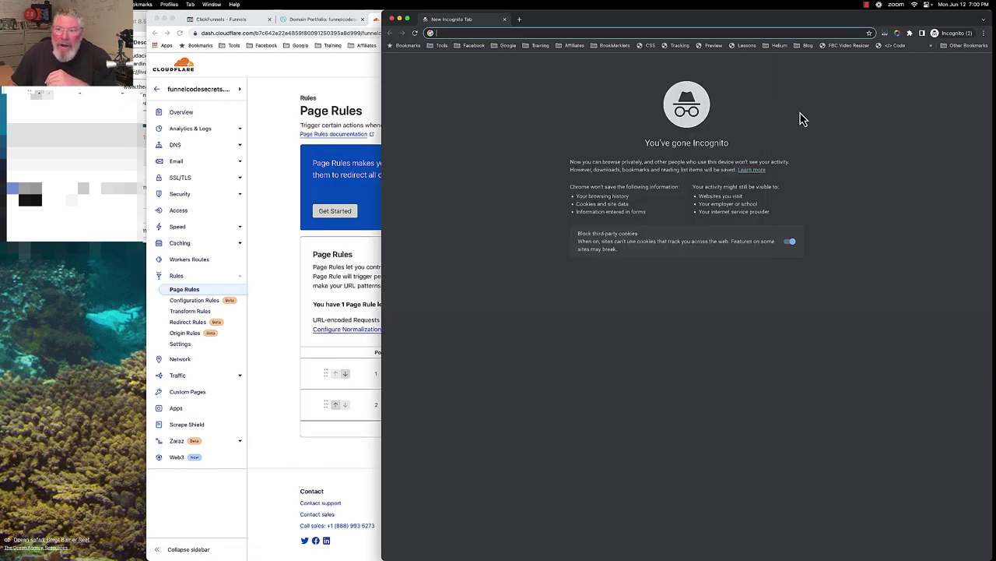
Switch to the incognito browser window and load funnelcodesecrets.com to test the redirect.
click(801, 118)
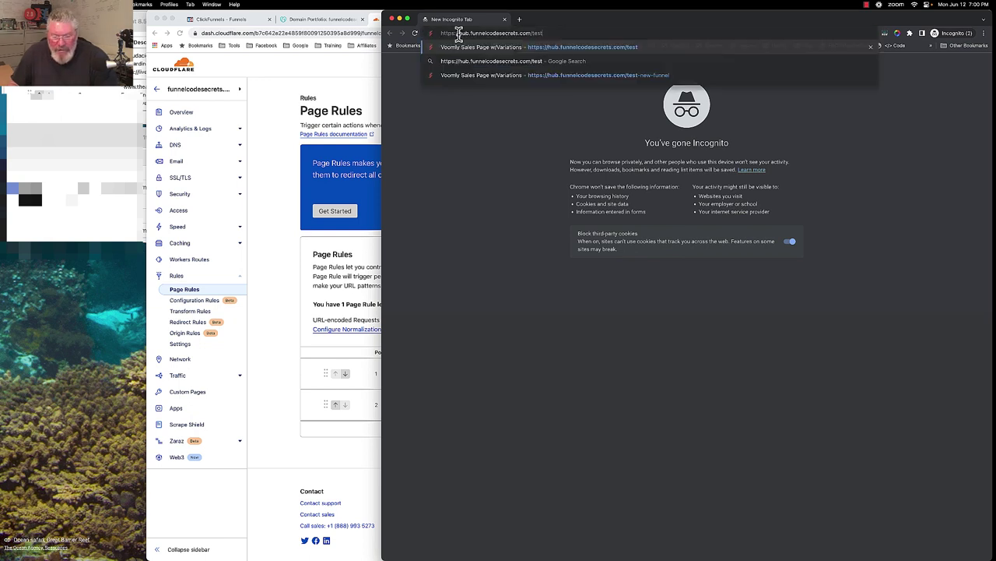
key(super+v)
drag(531, 35, 563, 35)
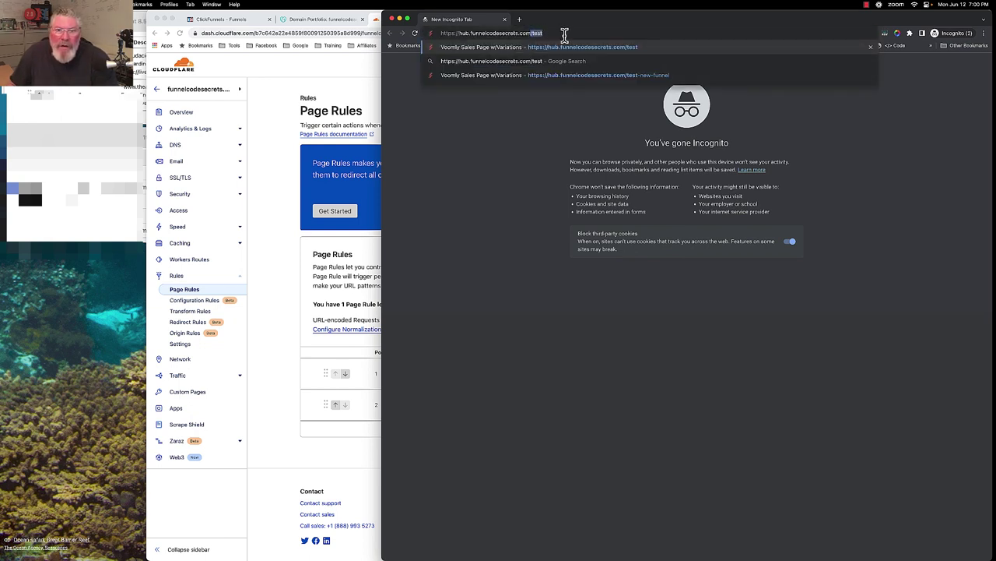
key(BackSpace)
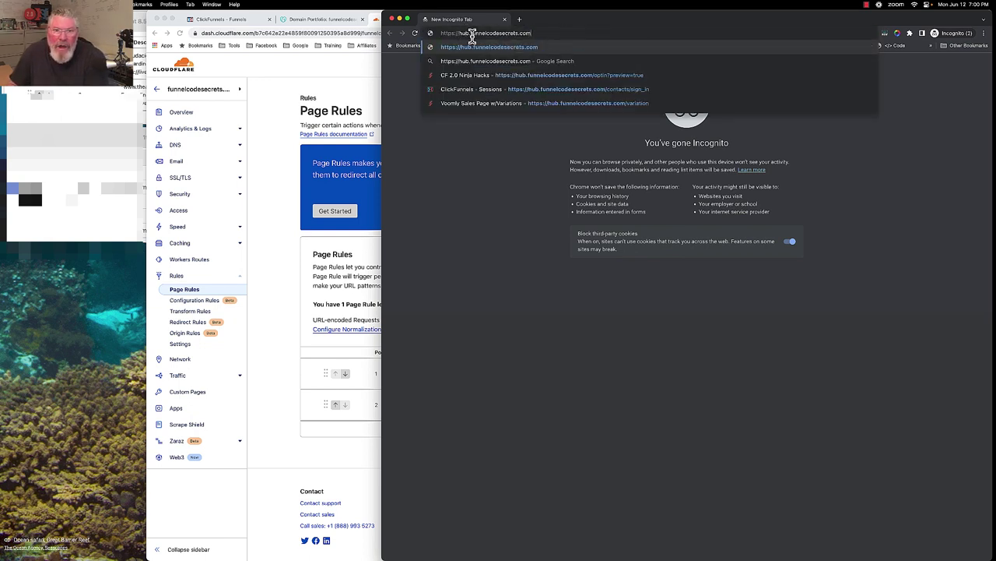
drag(470, 35, 441, 33)
key(BackSpace)
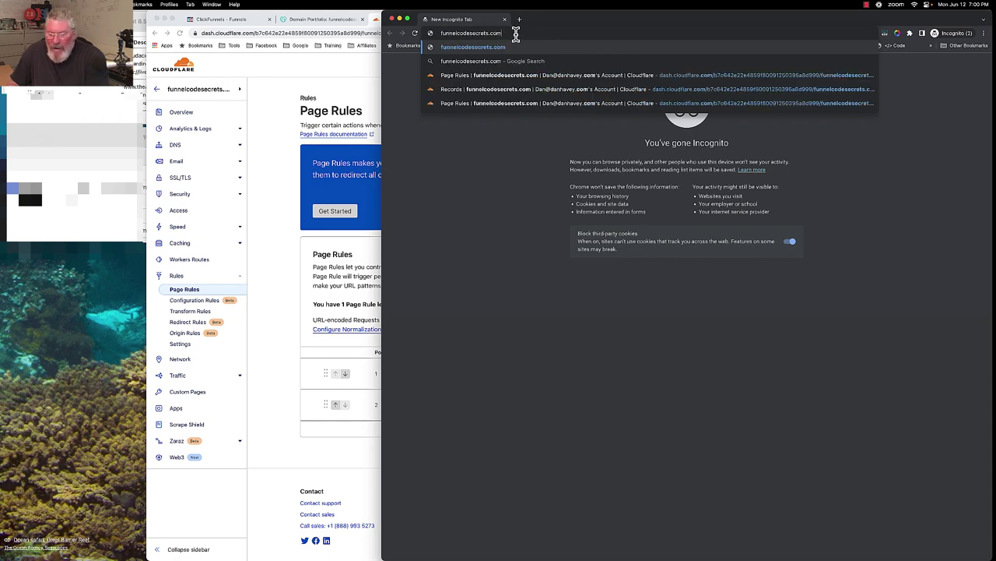
key(Return)
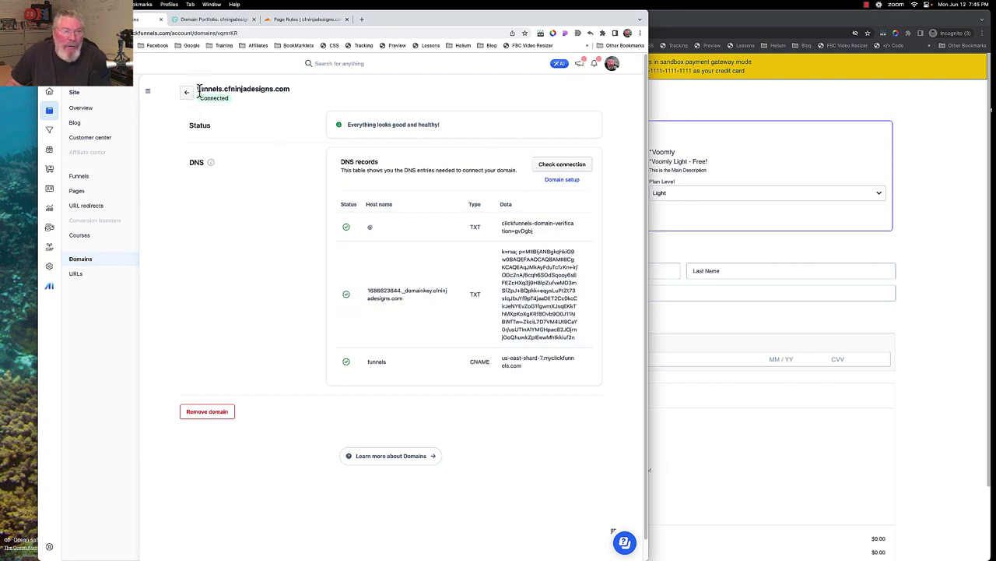
Review the funnels.cfninjadesigns.com connection in ClickFunnels, the domain's nameservers at the registrar, and its DNS records in Cloudflare, including the funnels CNAME.
drag(197, 88, 303, 95)
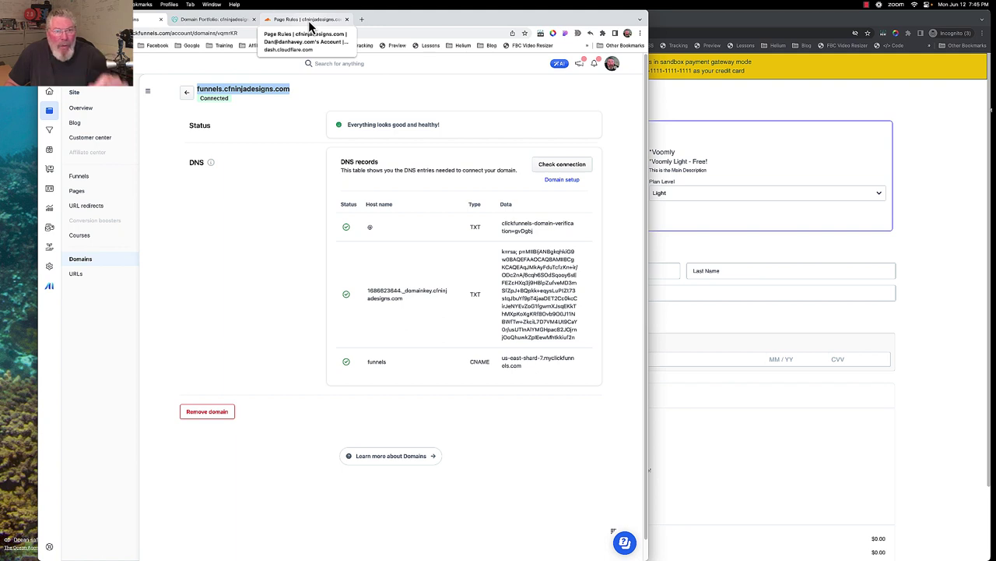
click(215, 18)
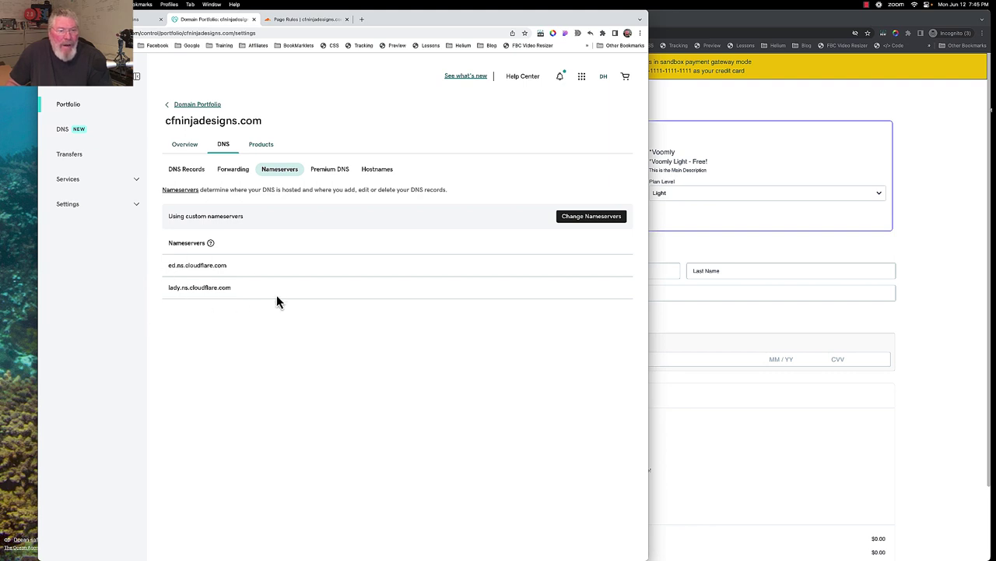
click(315, 23)
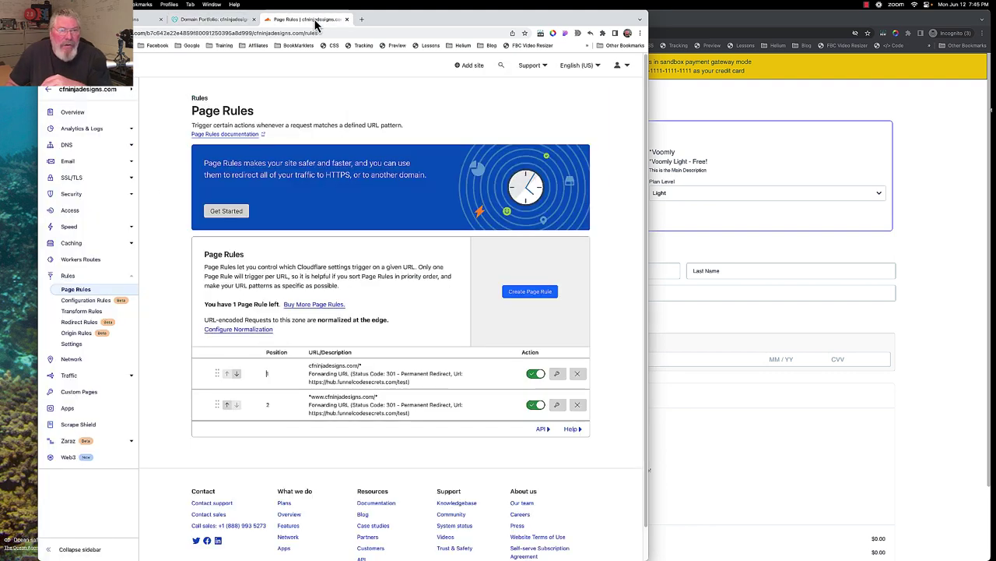
click(72, 150)
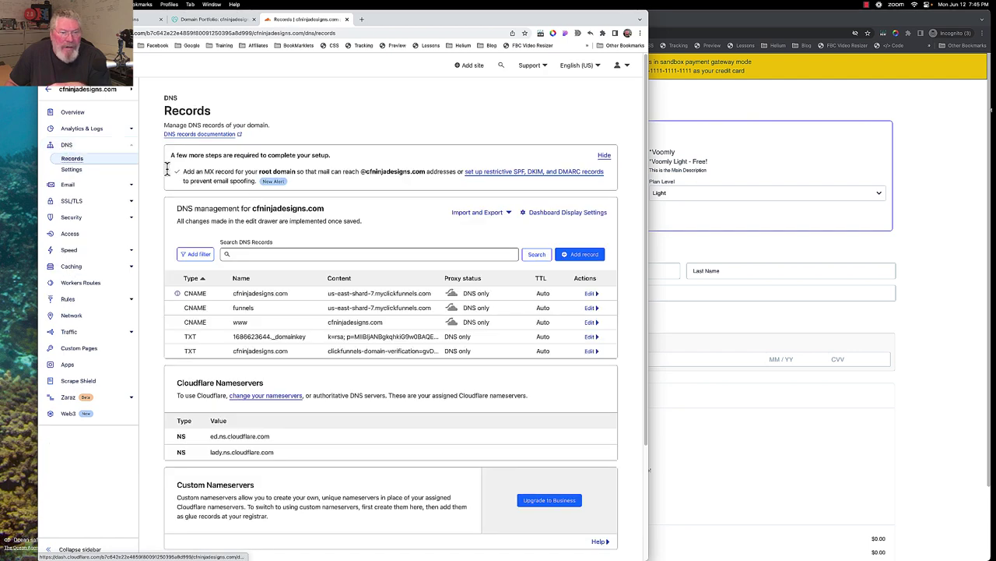
scroll(362, 202, down, 3)
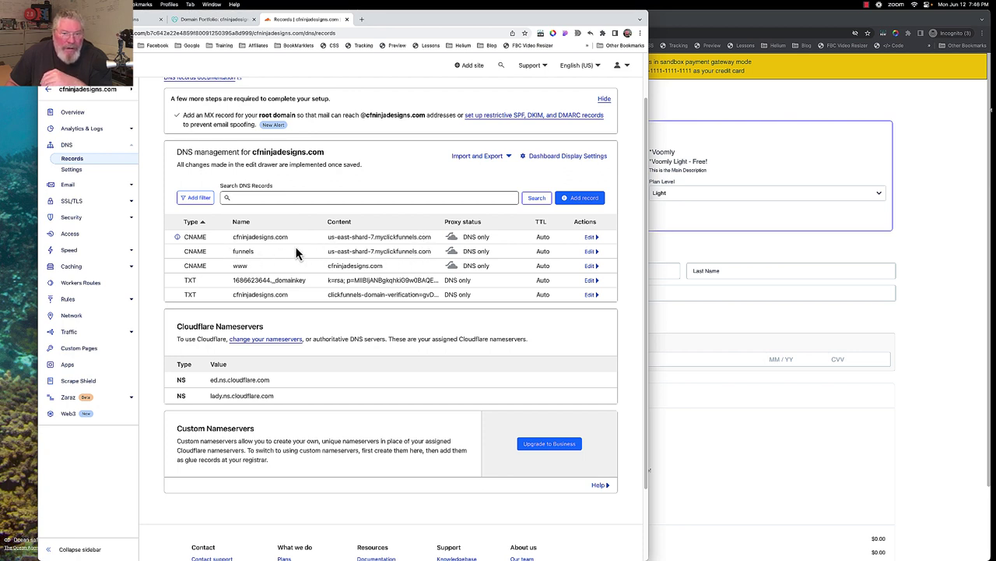
drag(230, 255, 433, 262)
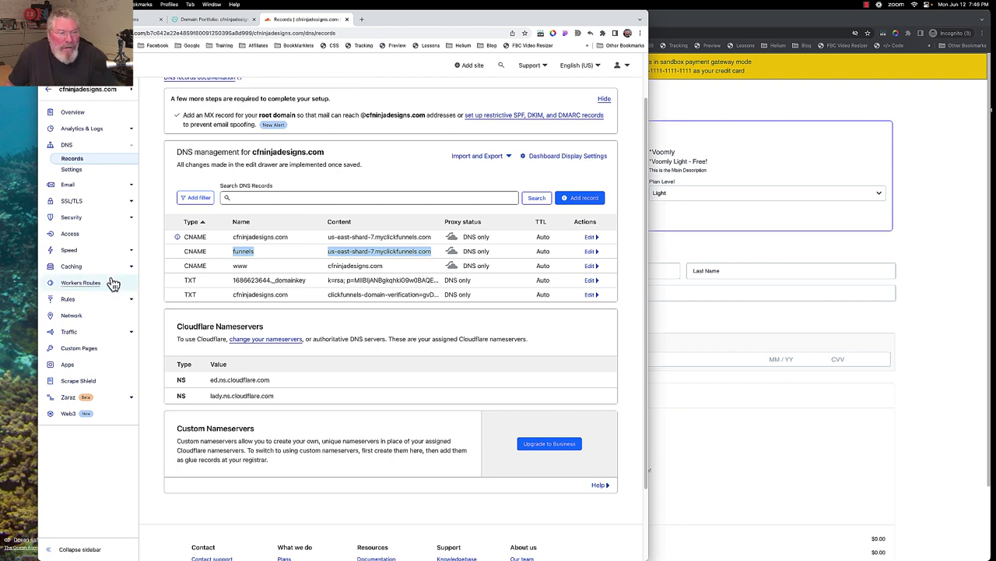
Review the root and www forwarding page rules of cfninjadesigns.com and their destination URL, and view the redirected page in the incognito window.
click(68, 298)
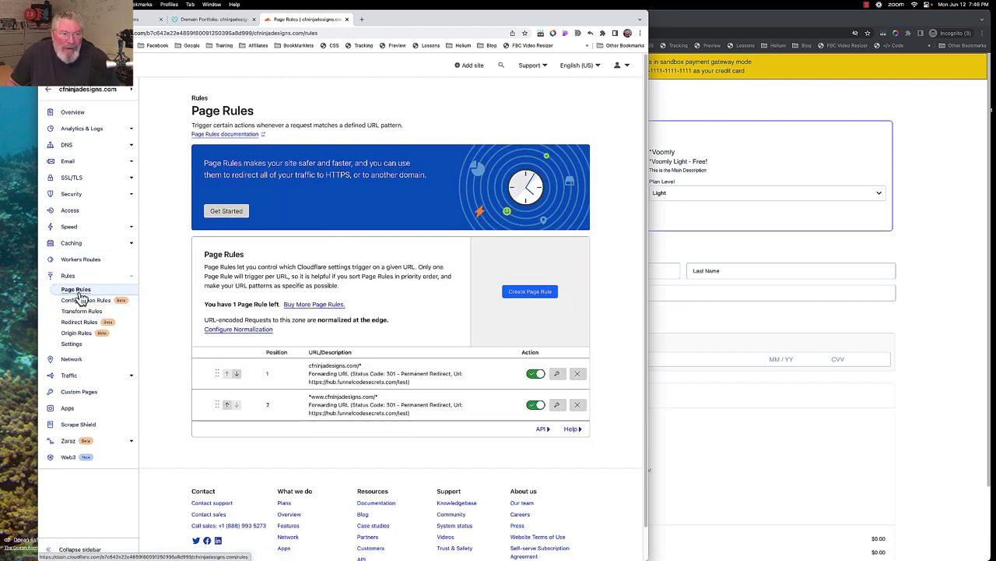
click(78, 291)
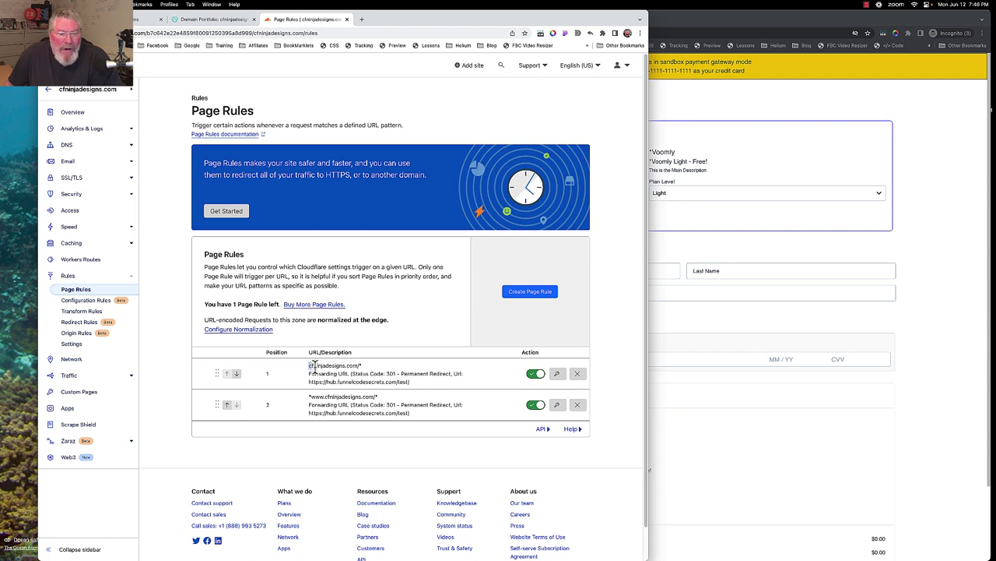
triple_click(314, 364)
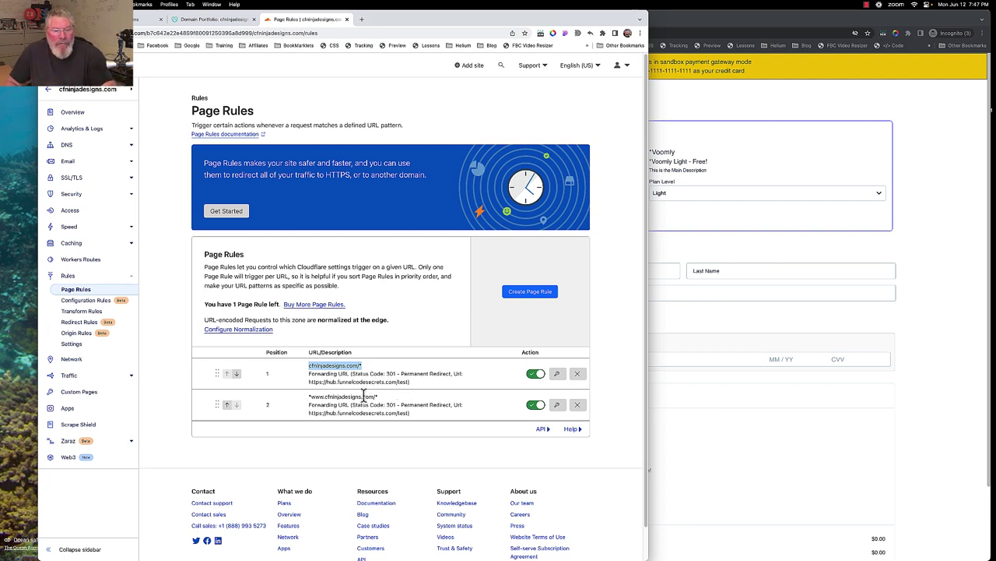
drag(309, 398, 402, 402)
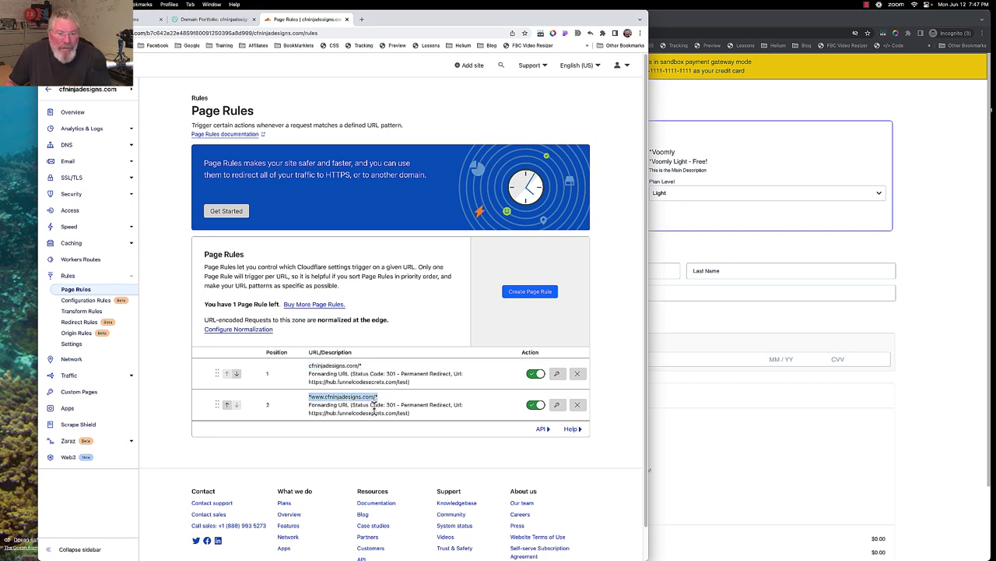
click(316, 415)
drag(316, 414, 417, 427)
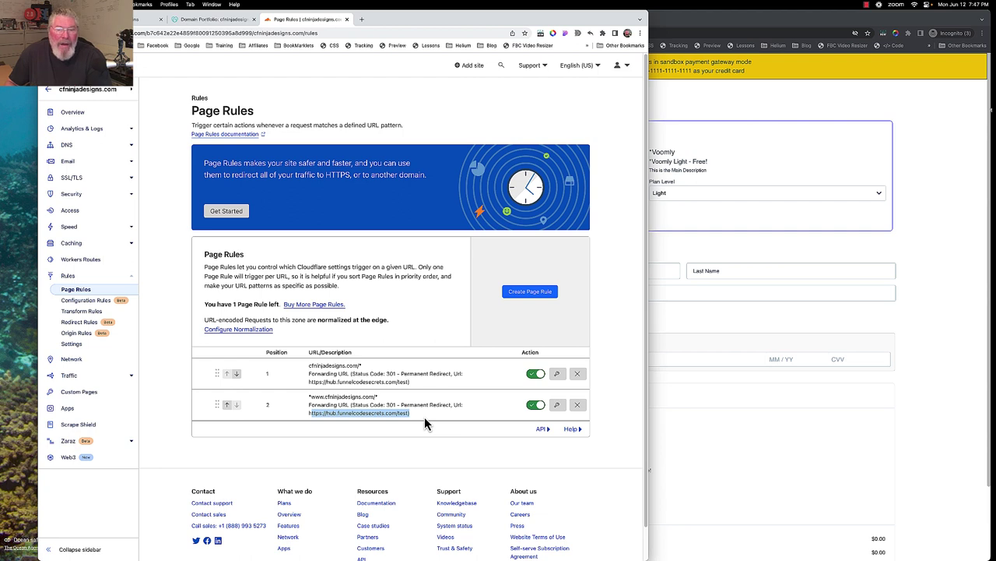
click(692, 102)
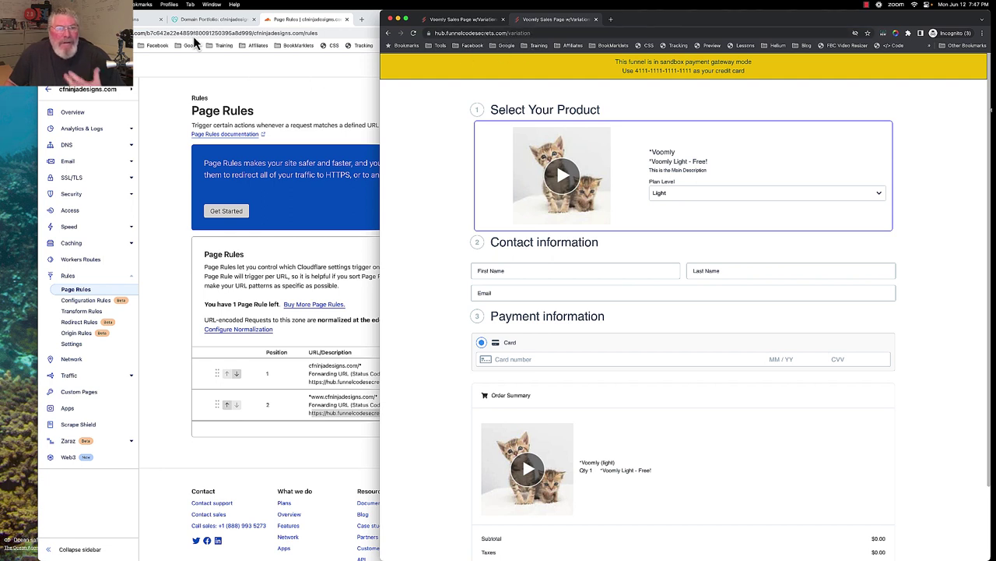
Return to ClickFunnels, open the CF 2.0 Hacks #2 funnel, check the current path of the Voomly Sales Page w/Variations step, and discard the dialog.
click(152, 19)
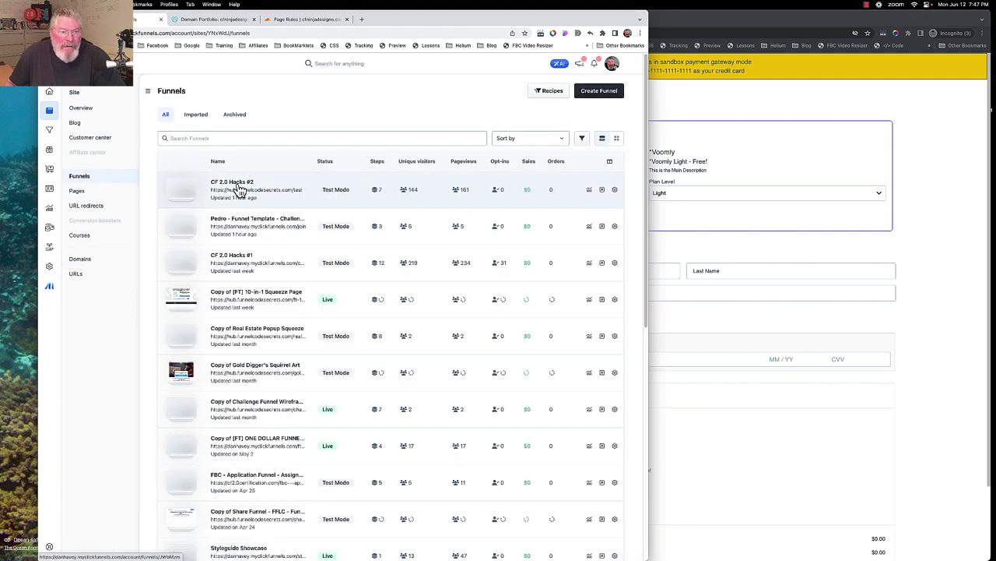
click(238, 191)
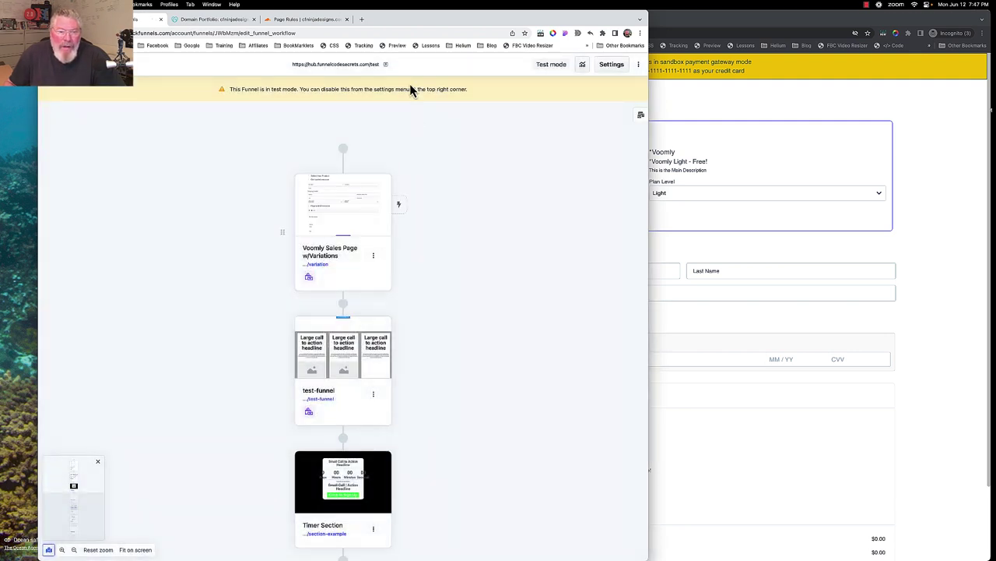
drag(342, 65, 379, 74)
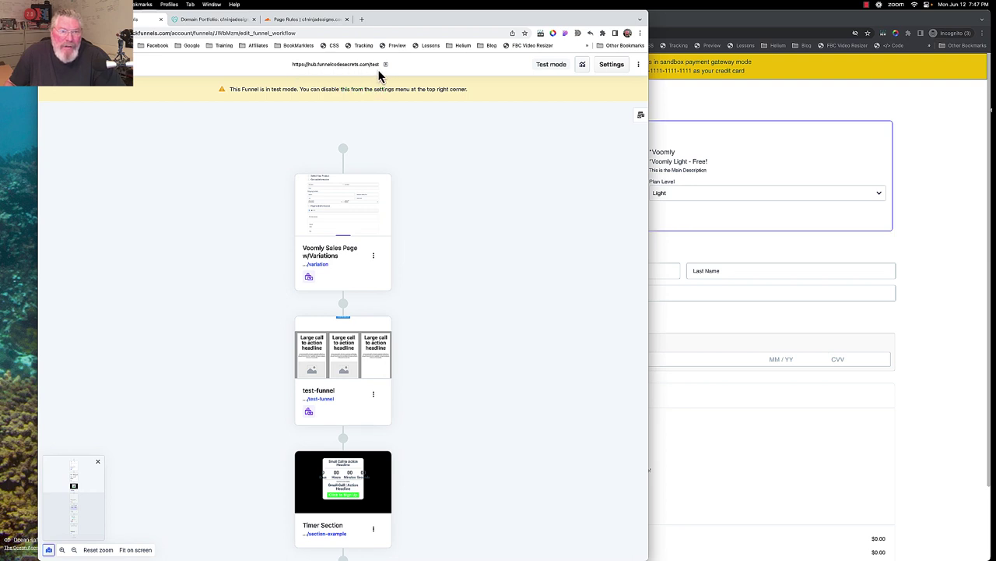
click(373, 255)
click(406, 320)
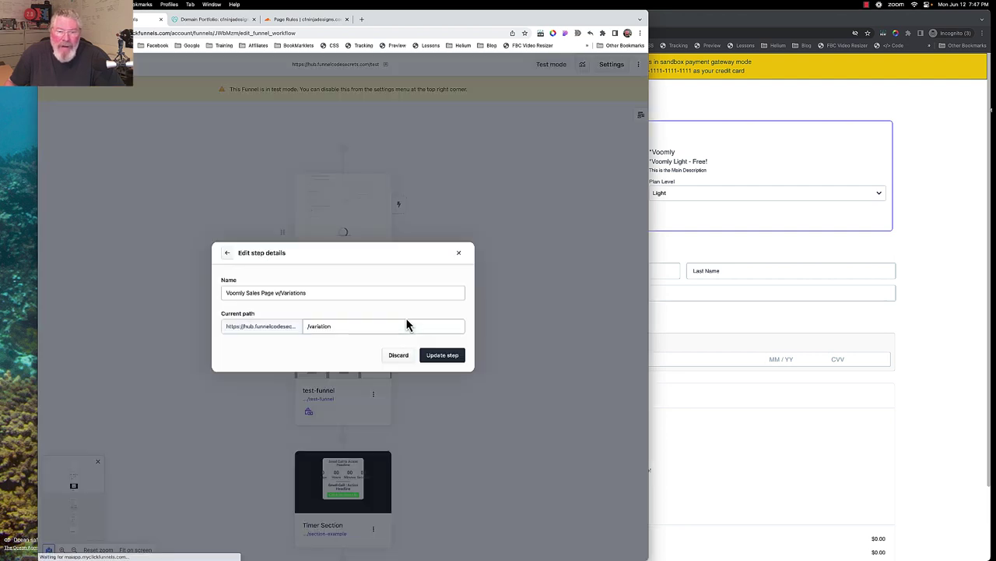
click(352, 326)
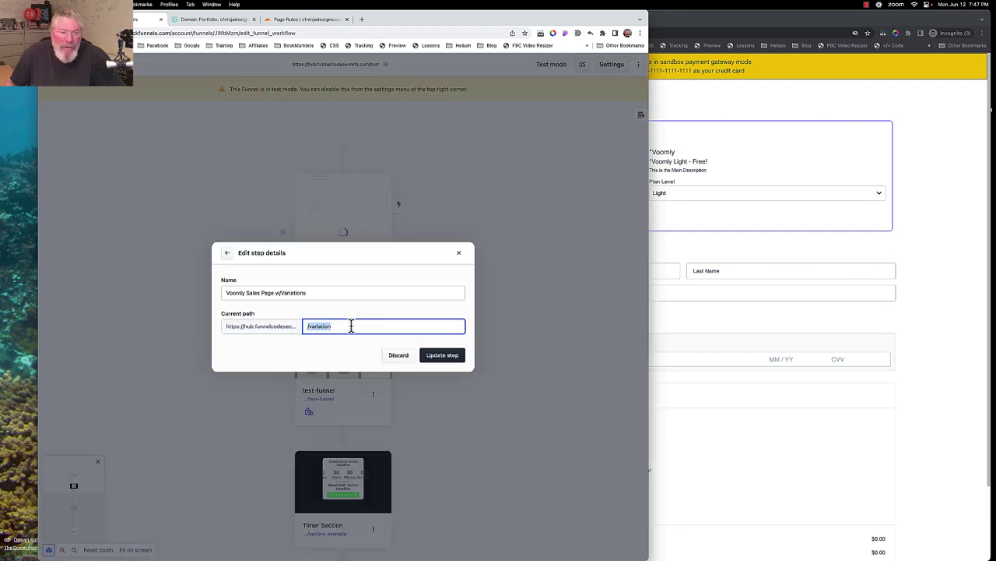
click(400, 356)
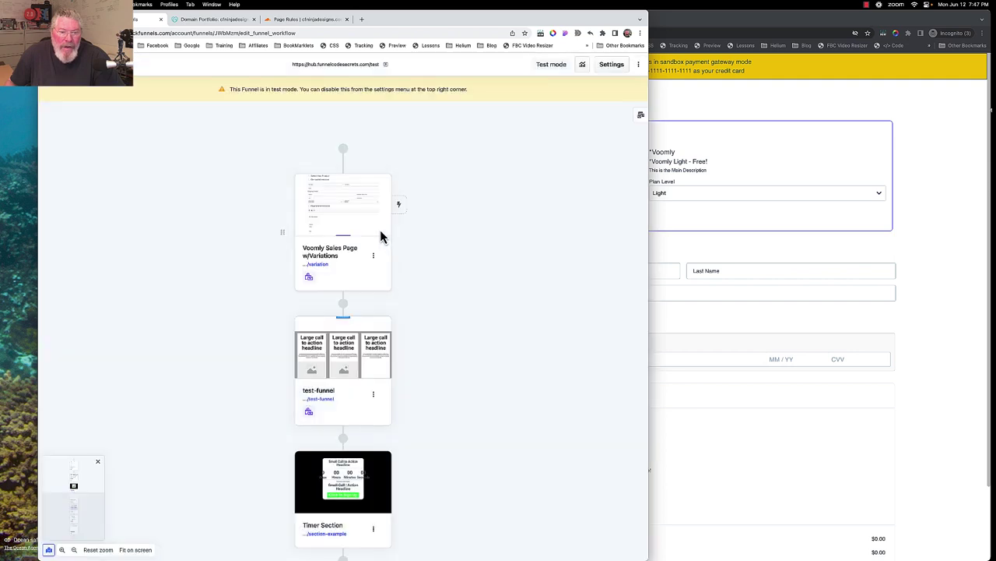
Open the Voomly Sales Page w/Variations in the page editor and compare it with the redirected incognito page, checking its Plan Level options.
click(343, 197)
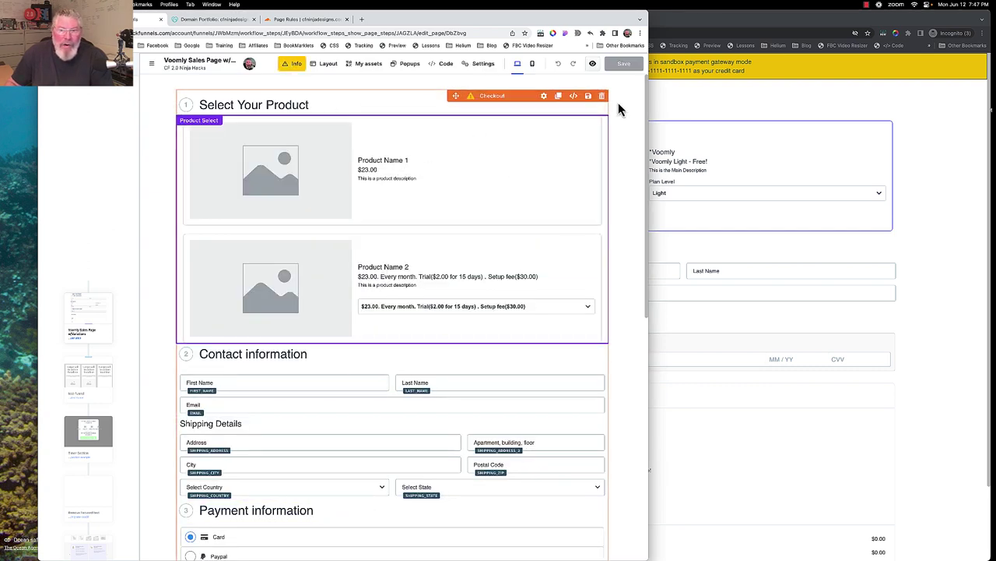
click(666, 113)
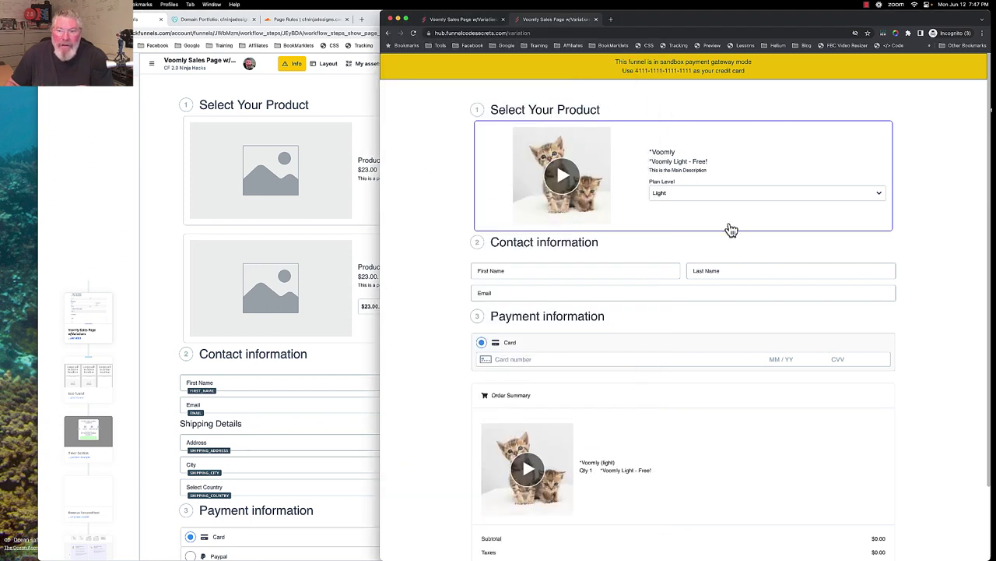
click(707, 195)
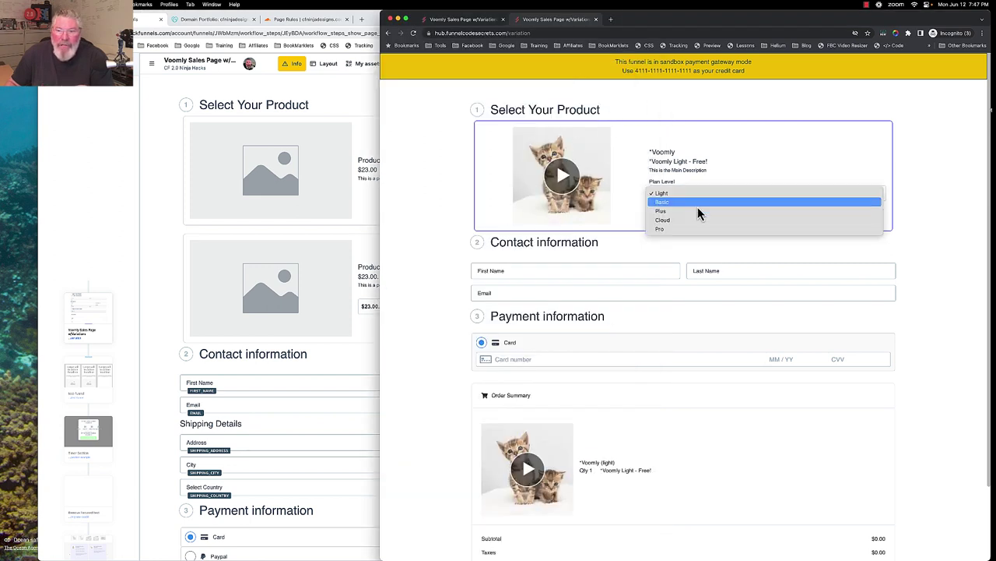
click(701, 150)
Copy cfninjadesigns.com from the first page rule in Cloudflare and load it in a new incognito tab to test the root redirect.
click(298, 19)
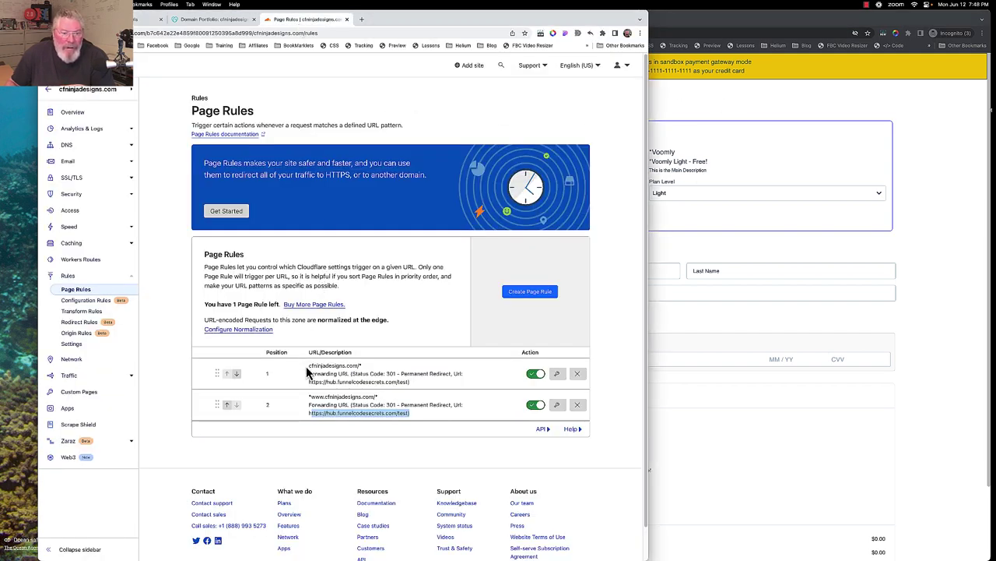
drag(309, 365, 352, 367)
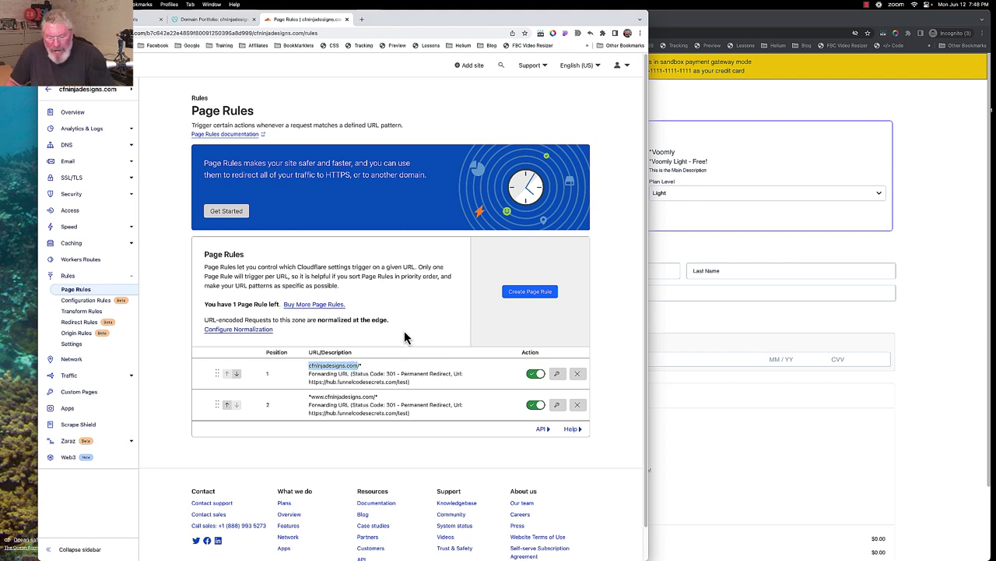
click(690, 31)
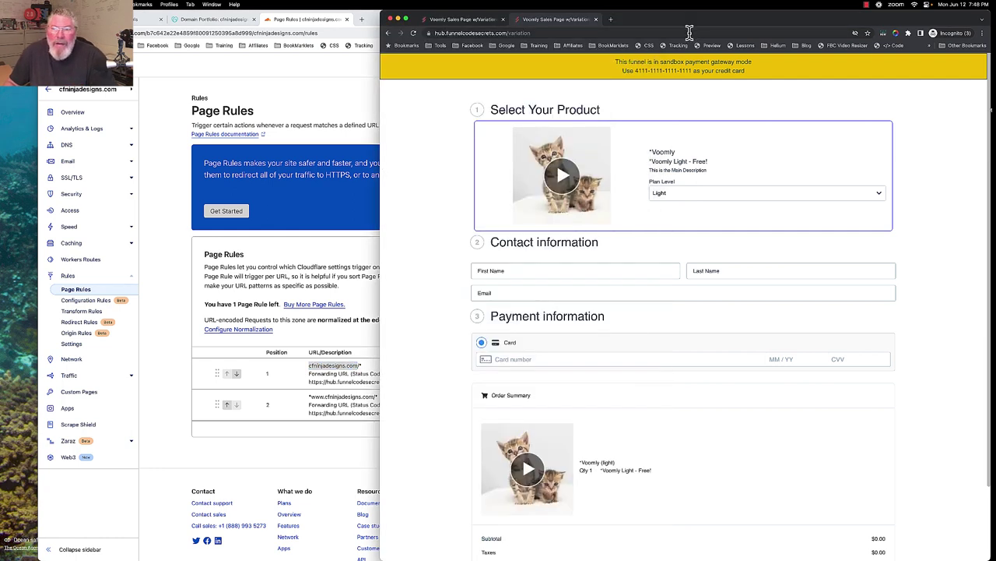
click(611, 19)
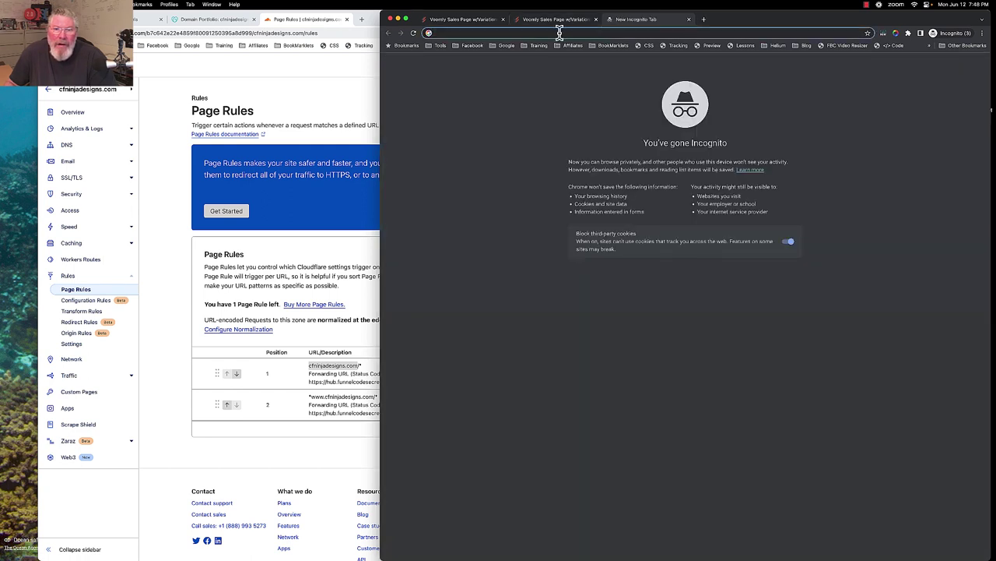
text(cfninjadesigns.com)
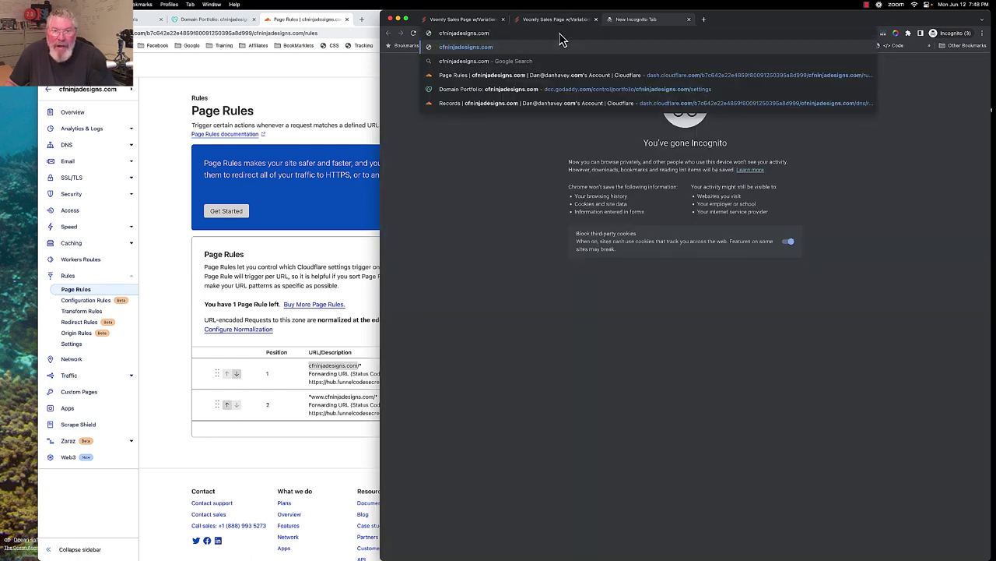
key(Return)
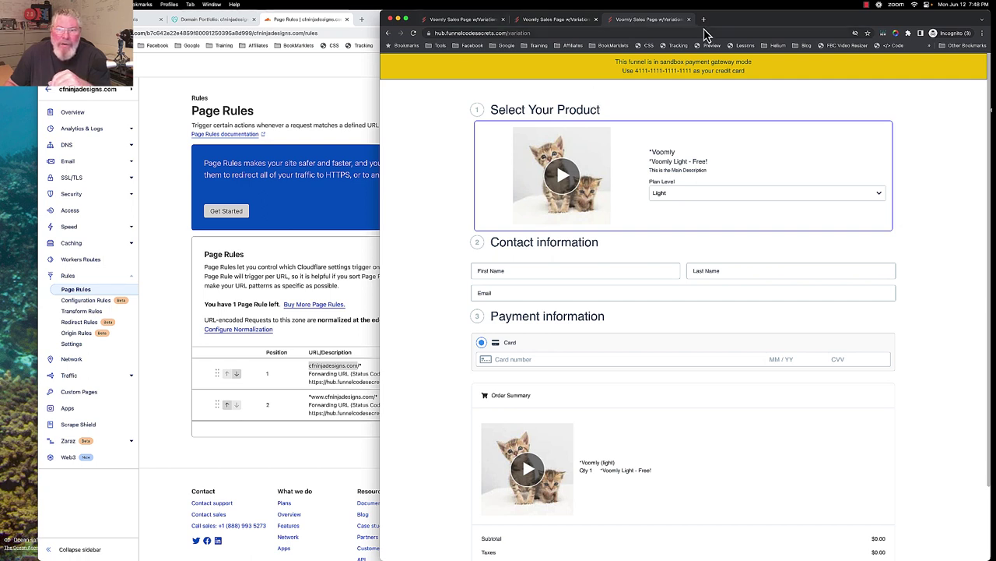
click(335, 78)
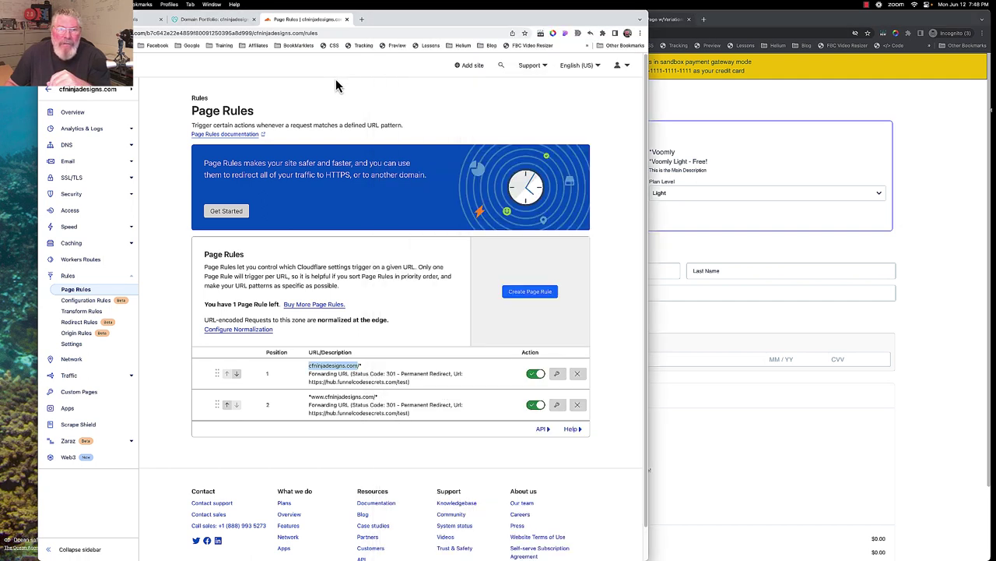
click(773, 10)
click(391, 25)
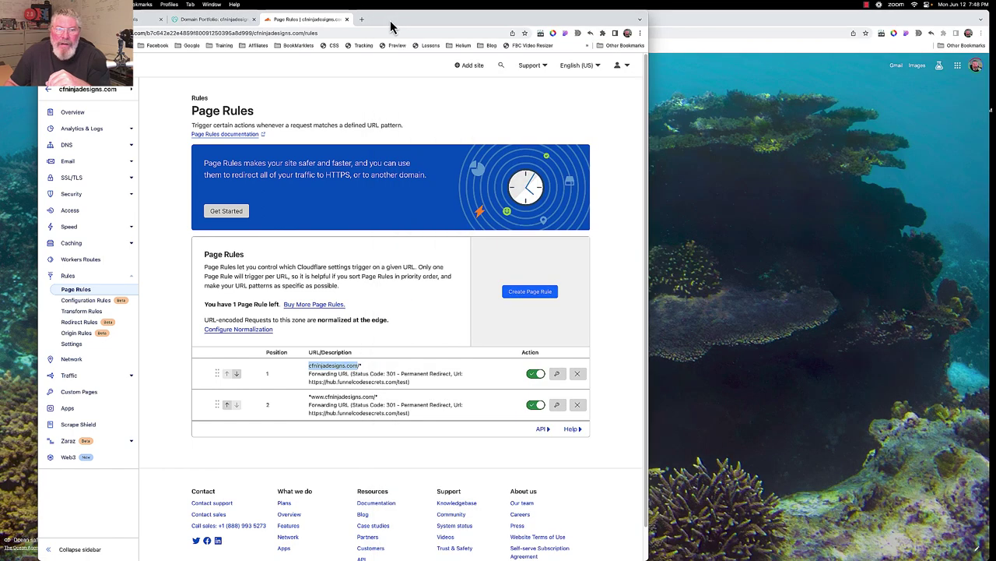
click(640, 33)
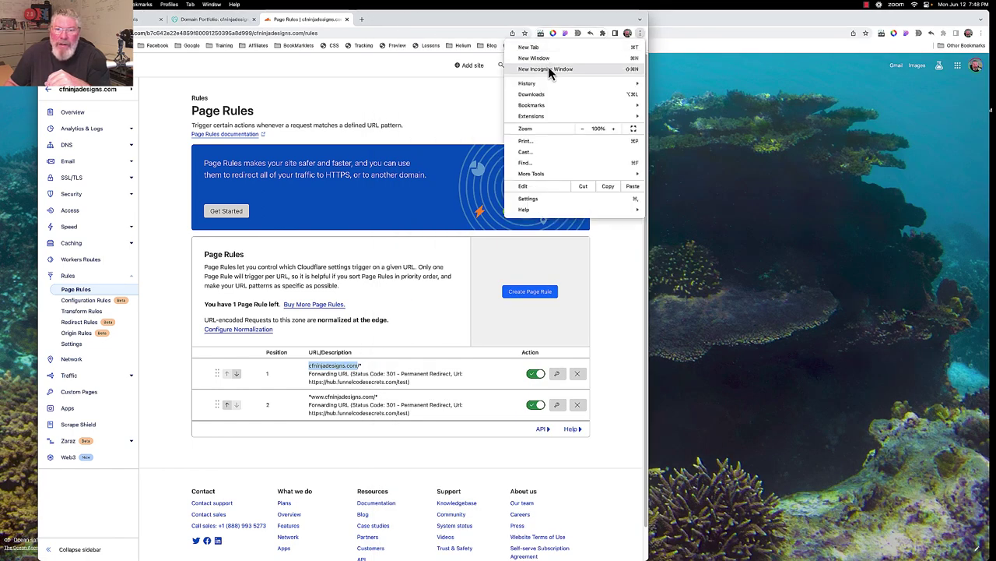
click(549, 68)
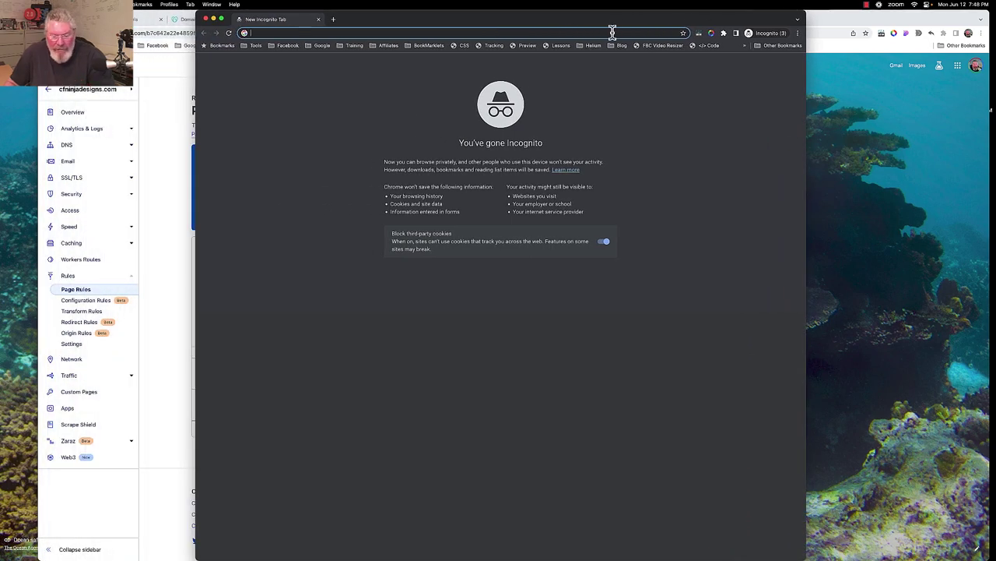
text(ww)
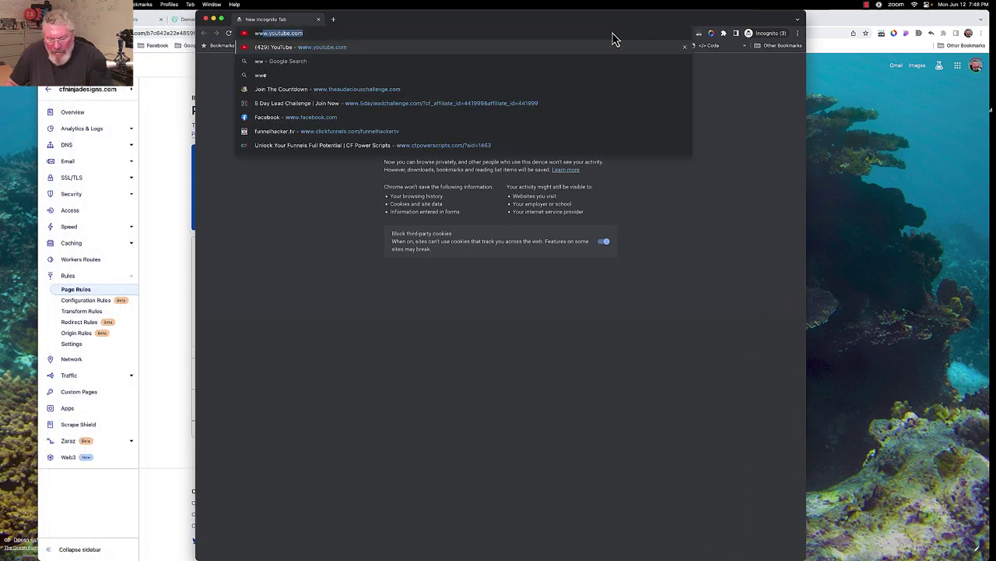
text(w.)
text(cfninjadesigns.com)
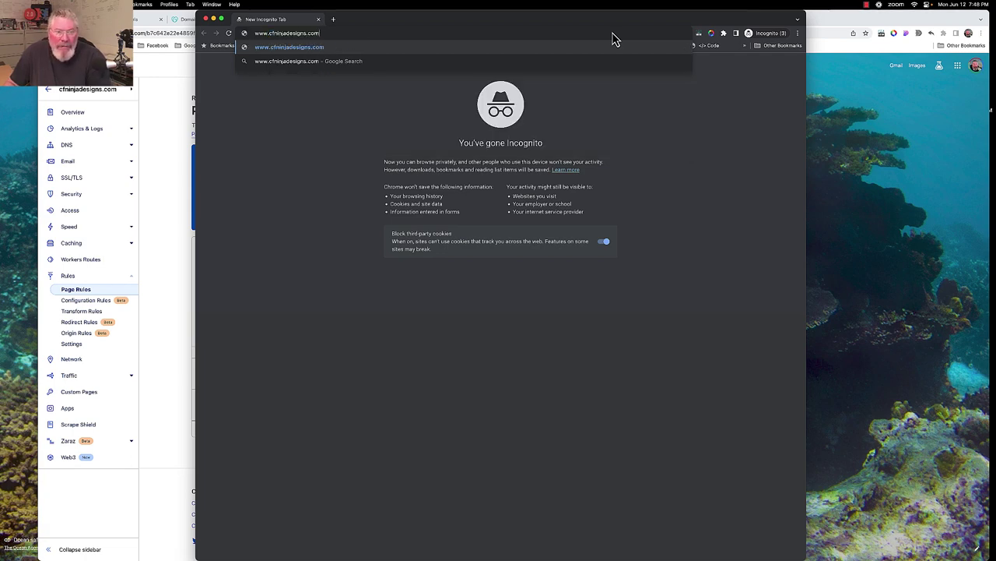
key(Return)
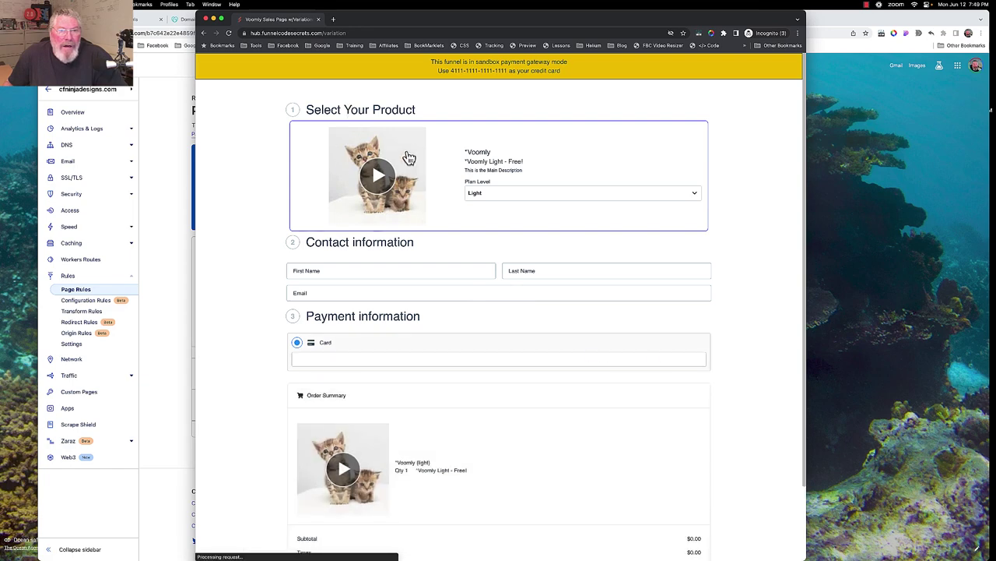
click(333, 18)
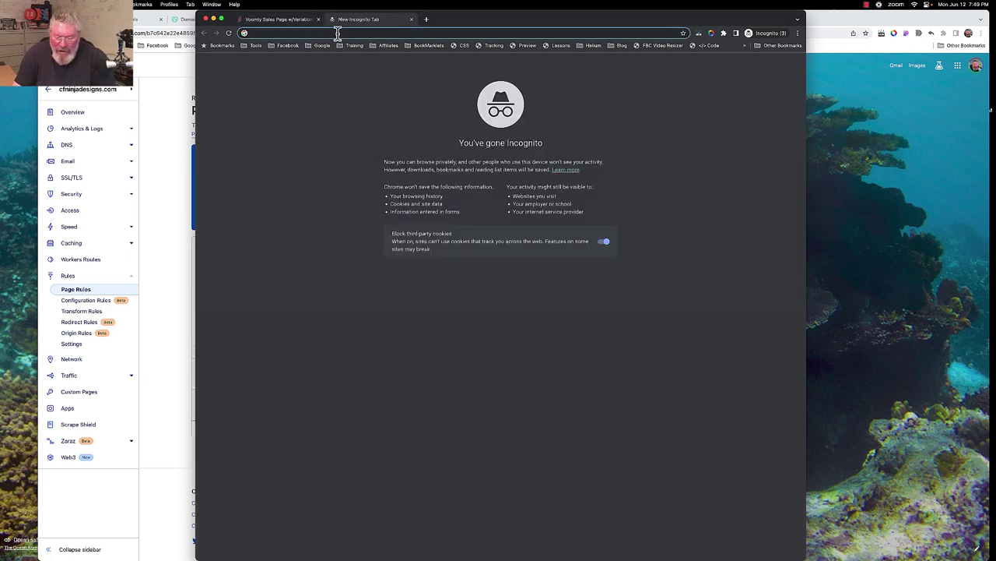
text(https:)
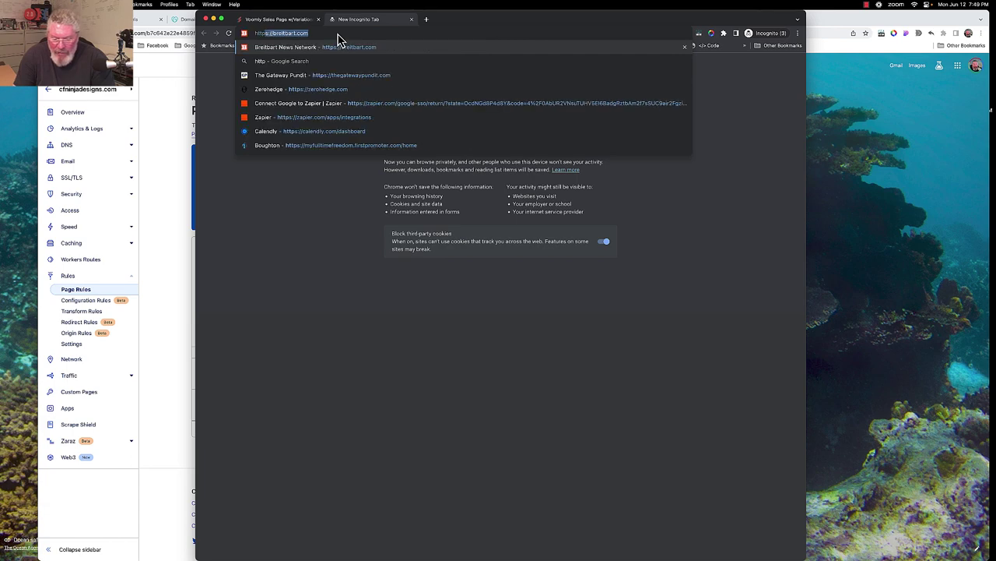
text(//)
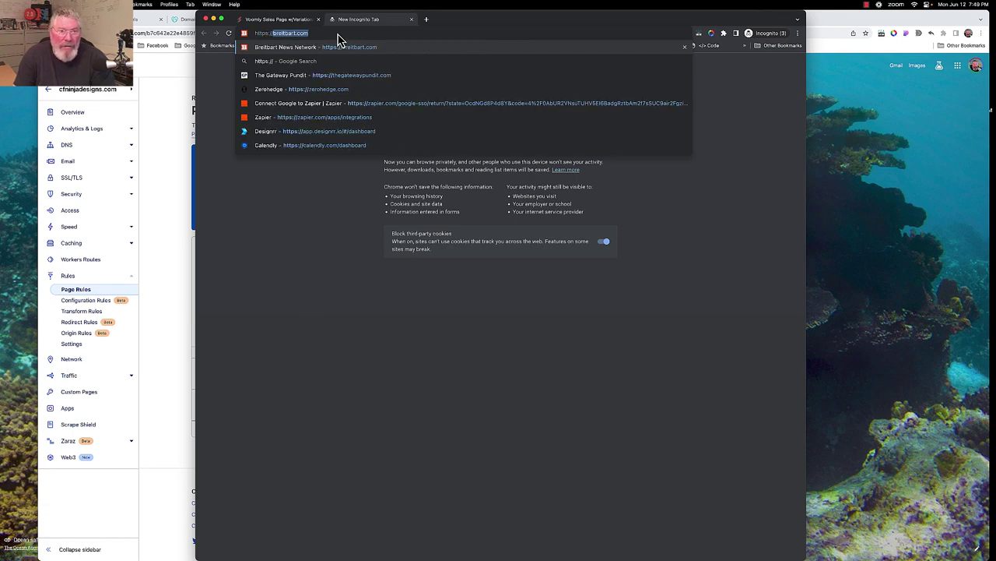
text(www.)
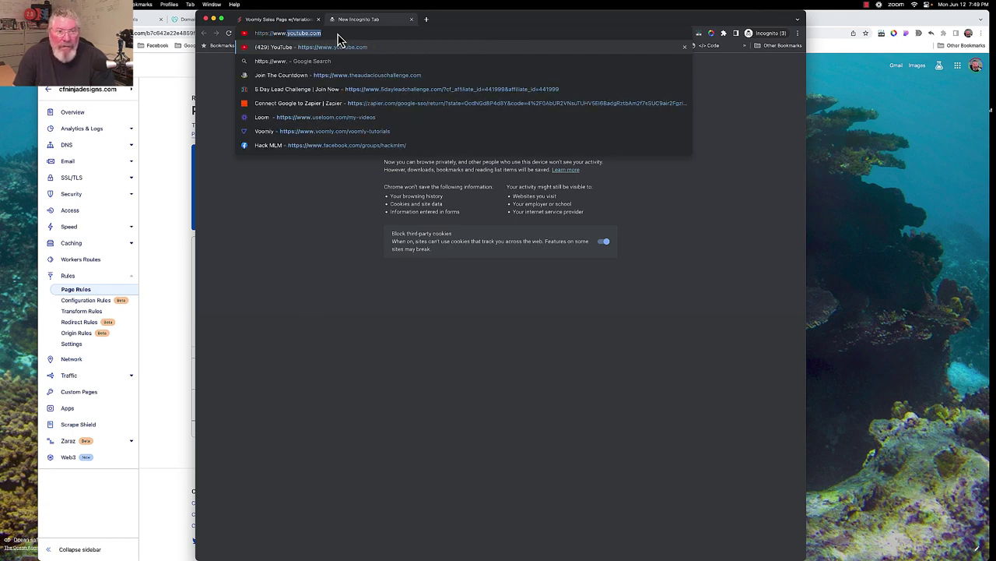
text(cfninjadesigns.com)
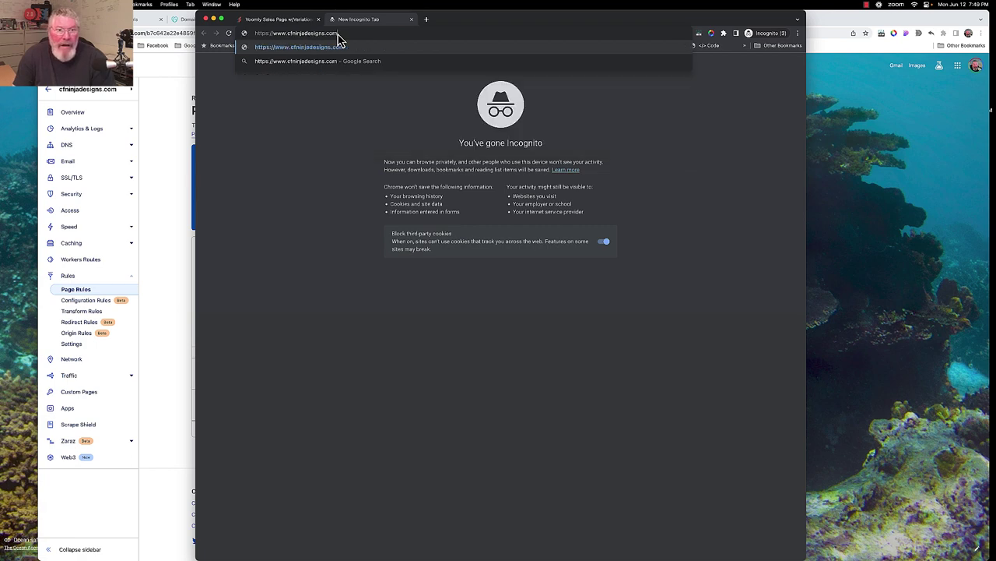
key(Return)
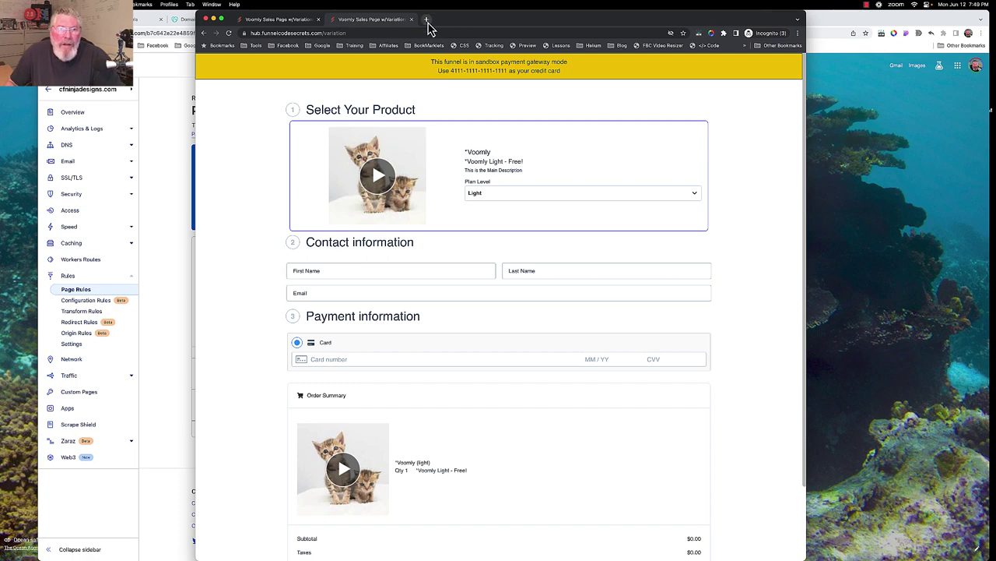
Load cfninjadesigns.com/sdfdhdsd in another incognito tab to test the redirect with an arbitrary path.
click(427, 20)
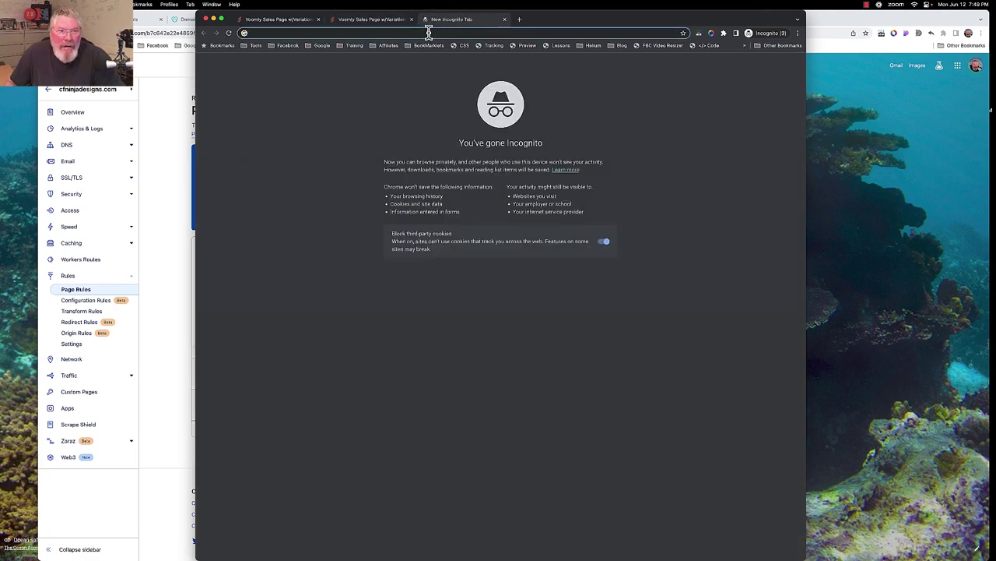
text(cfninjadesigns.com)
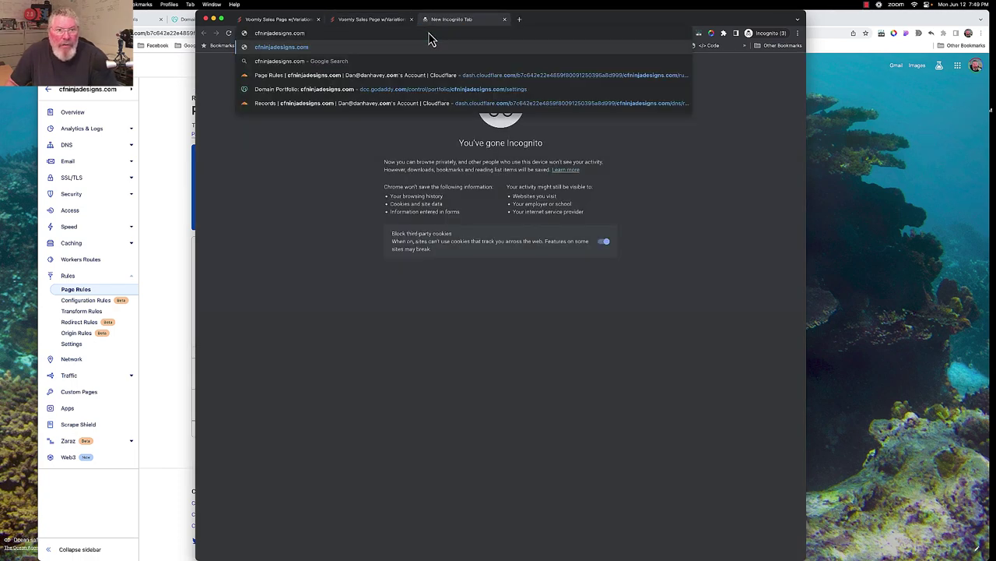
text(/sdfdhdsd)
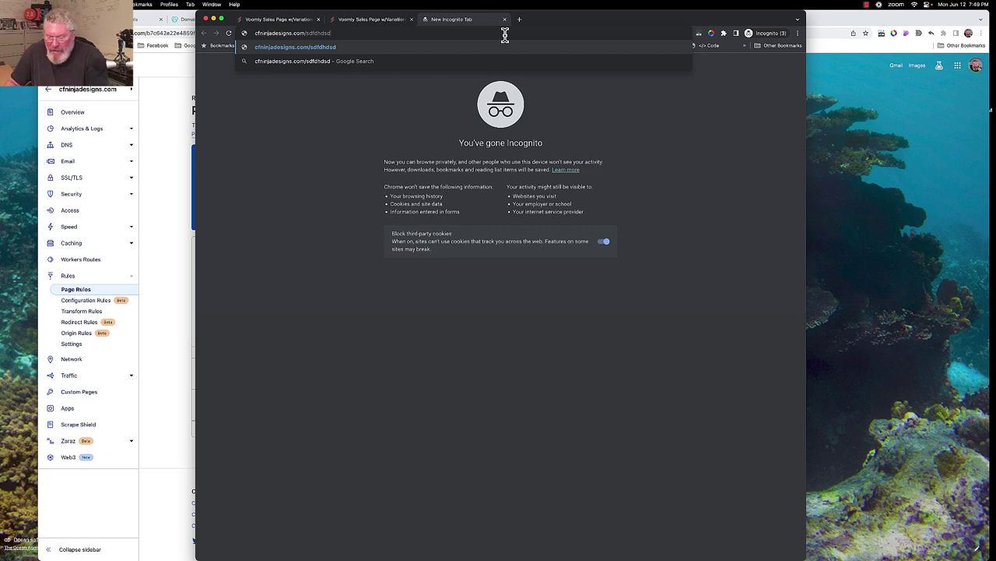
key(Return)
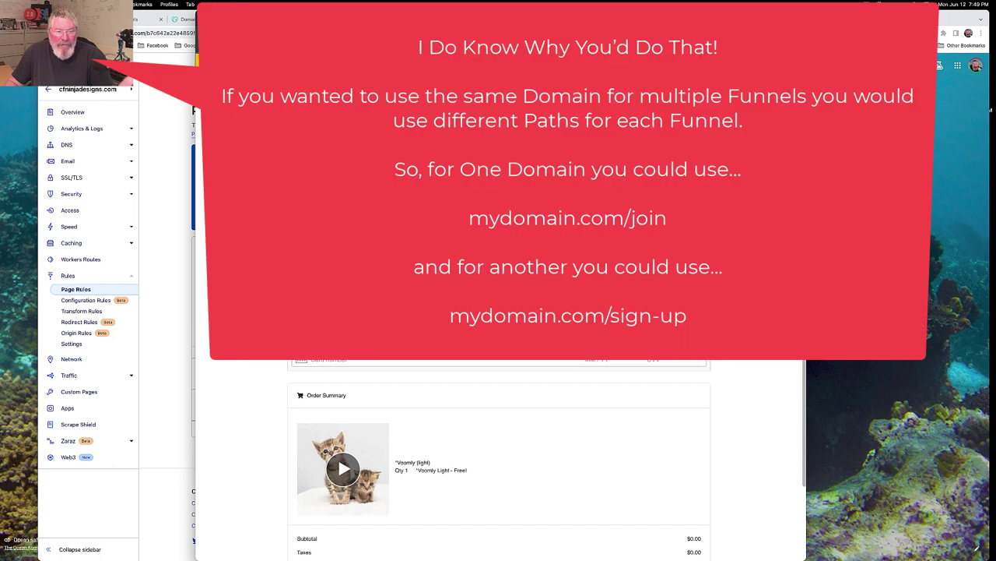
Return to Cloudflare and review the root page rule's domain, its wildcard after the slash and the path of its forwarding URL.
click(152, 232)
drag(308, 365, 359, 366)
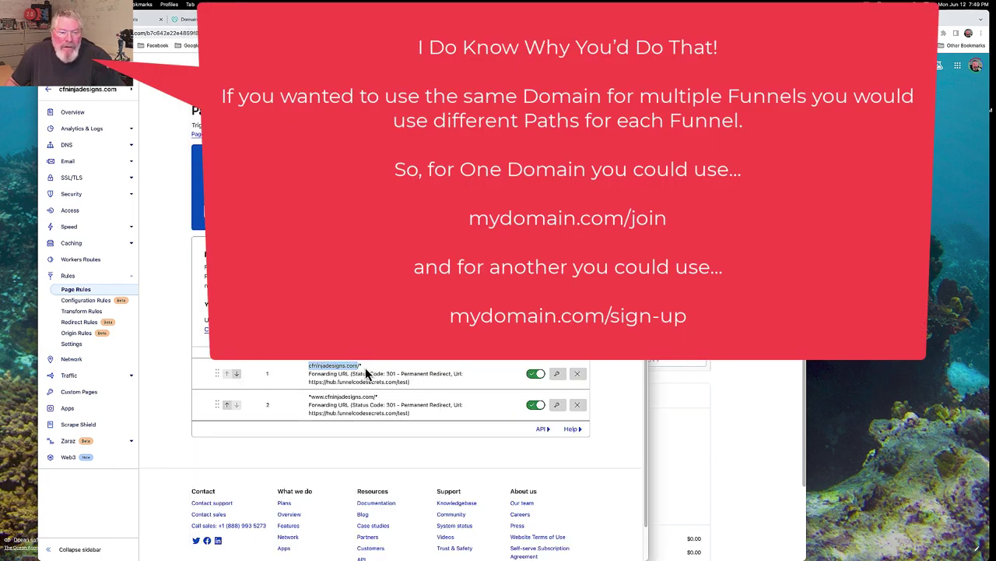
click(360, 365)
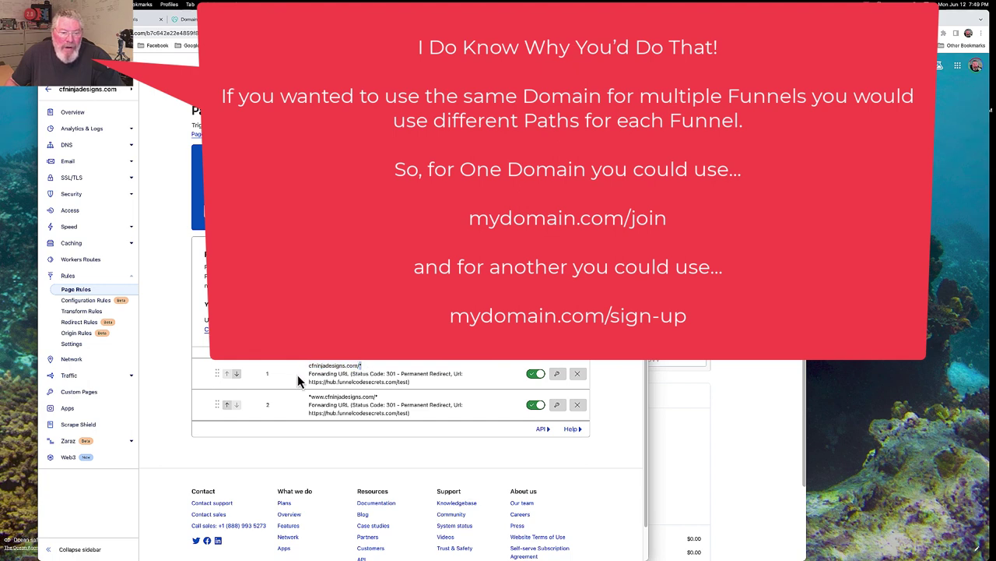
double_click(402, 381)
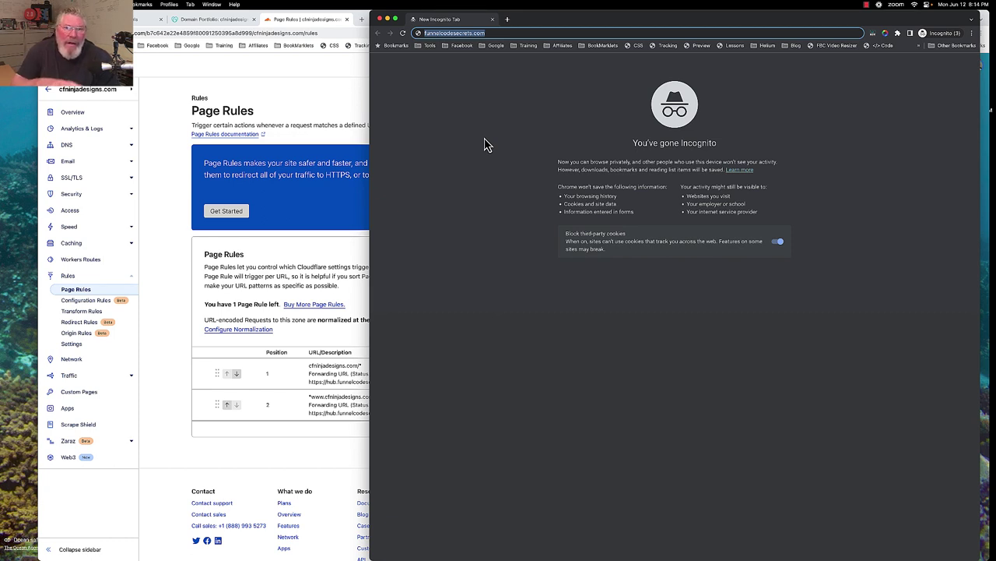
Load funnelcodesecrets.com in the incognito window to test its redirect, and begin entering a www address in a new tab.
click(503, 33)
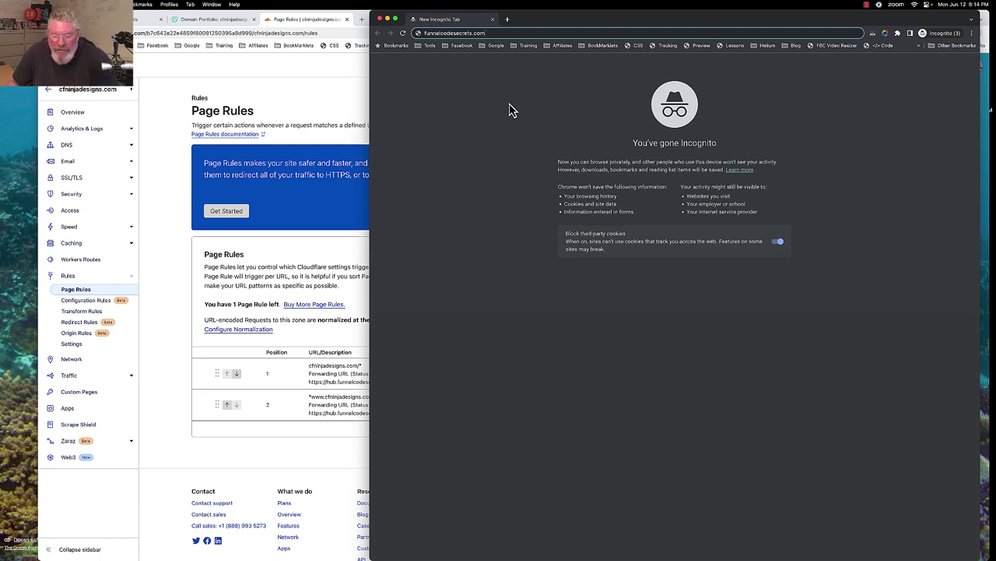
key(Return)
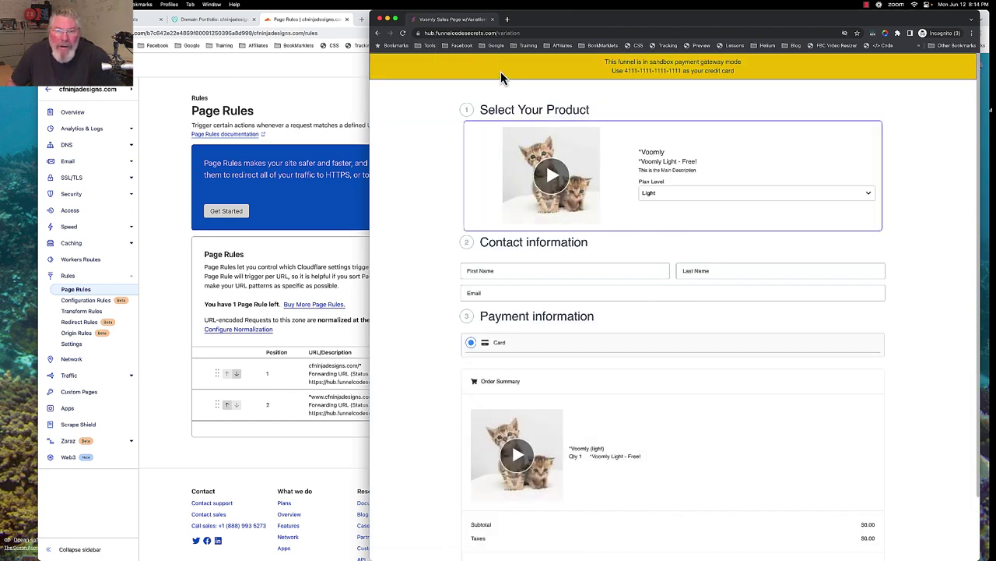
click(506, 20)
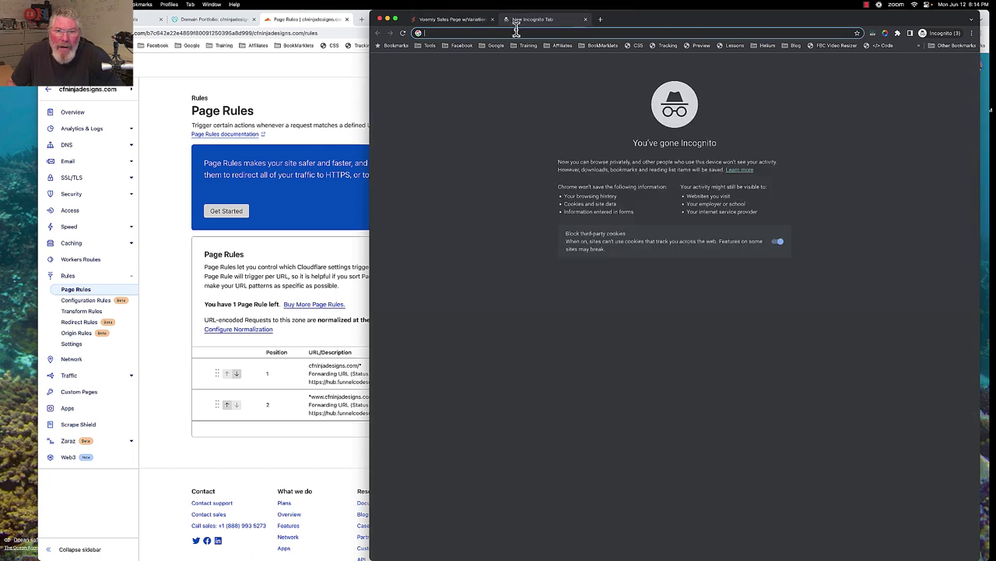
text(www)
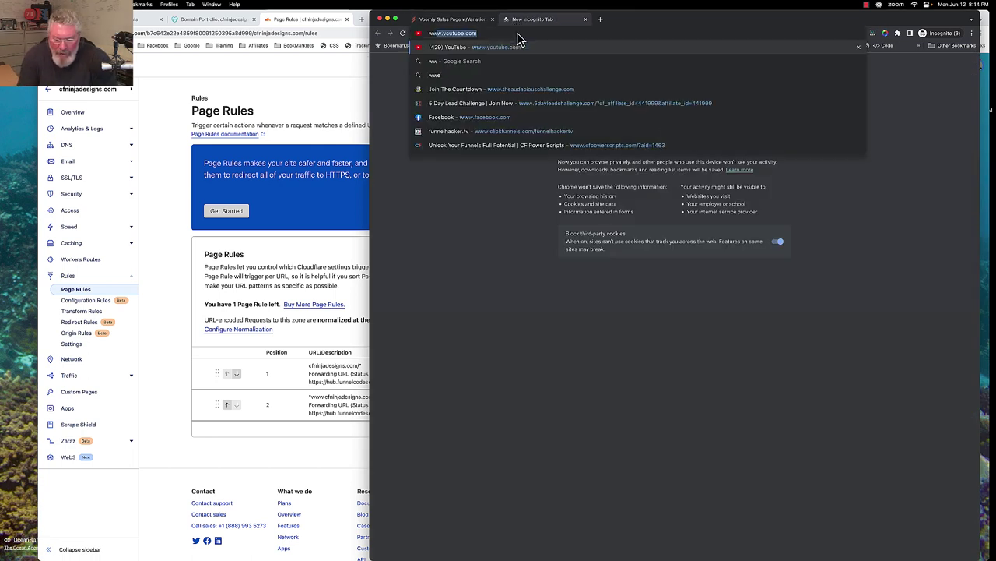